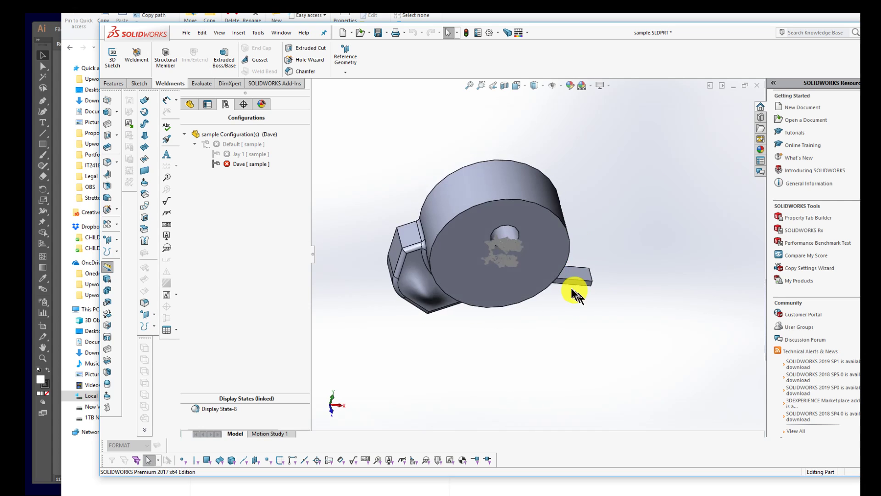
# - Create a new assembly from the assembly template and insert the open sample part as its first component
pyautogui.click(190, 103)
pyautogui.click(255, 360)
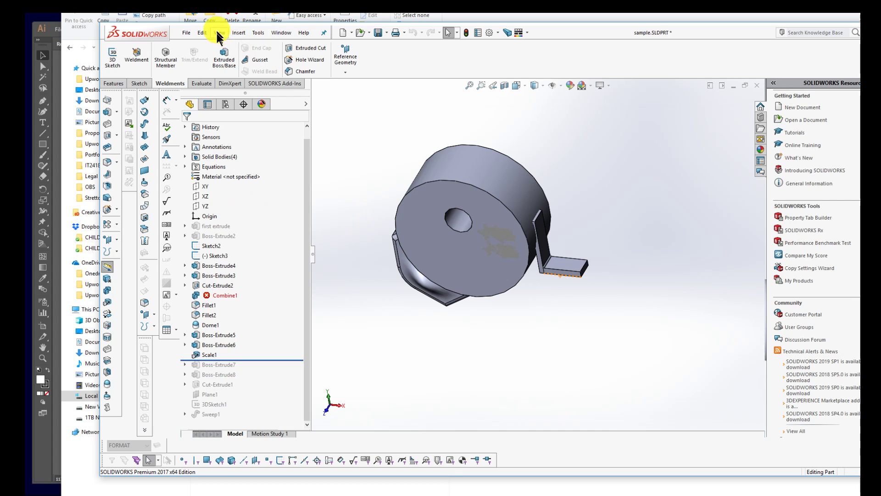
pyautogui.click(343, 32)
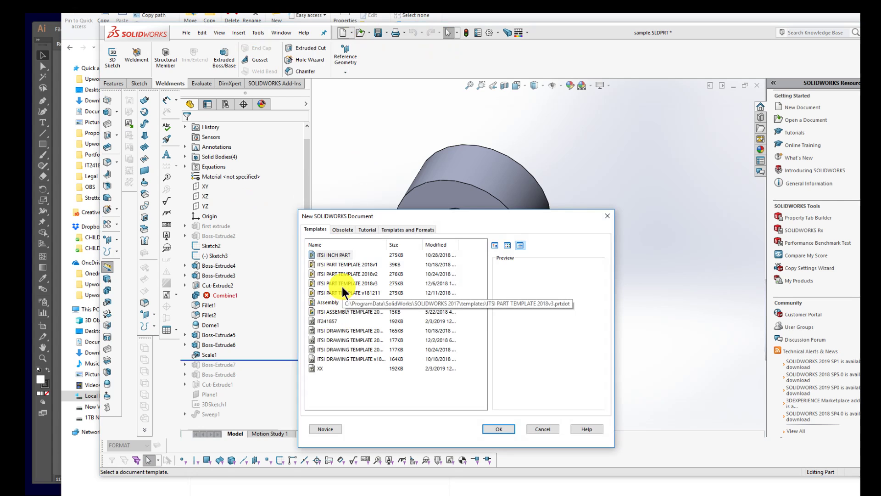
pyautogui.doubleClick(340, 301)
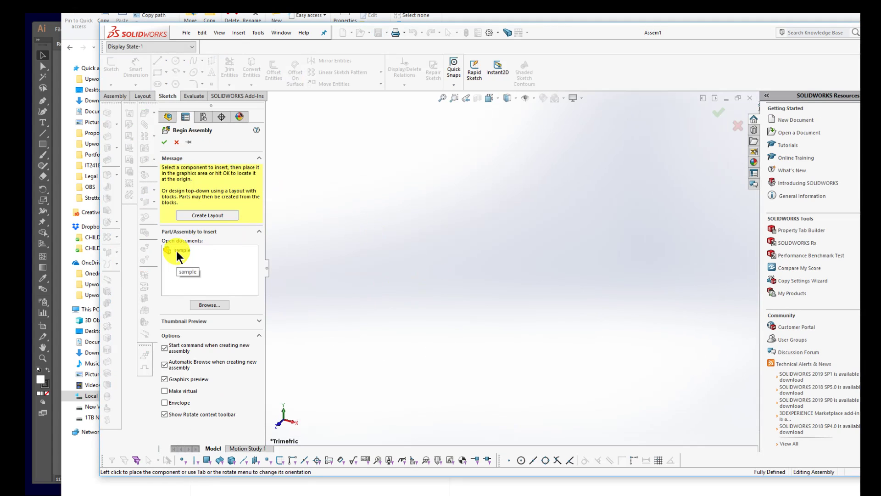
pyautogui.click(177, 252)
pyautogui.click(459, 241)
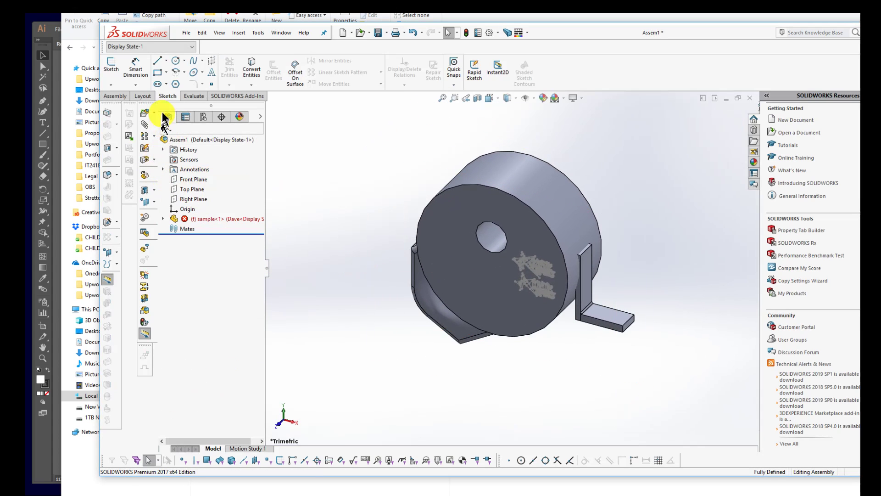
# - Add a second instance of the sample part to the assembly, beside the first one
pyautogui.click(200, 220)
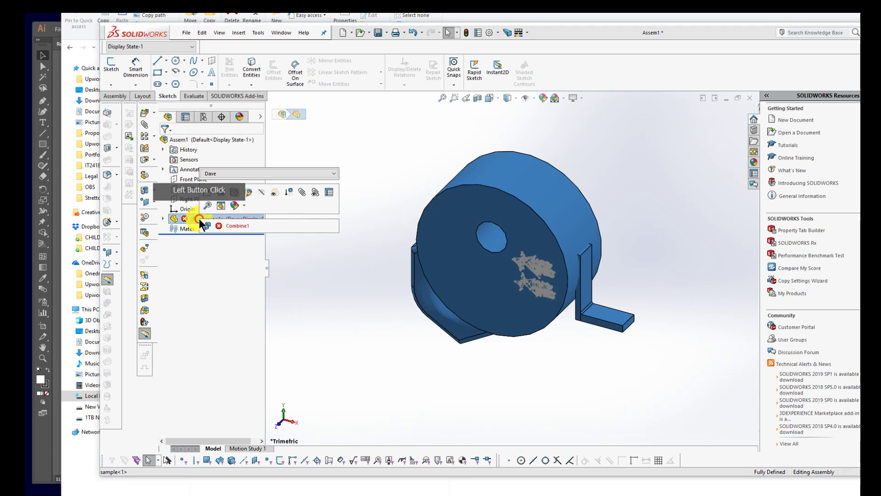
pyautogui.moveTo(286, 228)
pyautogui.mouseDown()
pyautogui.moveTo(306, 228)
pyautogui.moveTo(365, 174)
pyautogui.mouseUp()
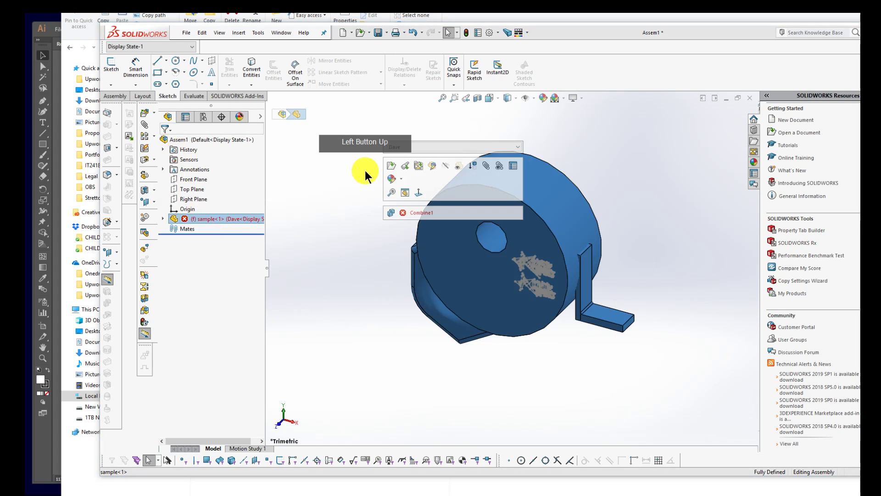
pyautogui.click(418, 192)
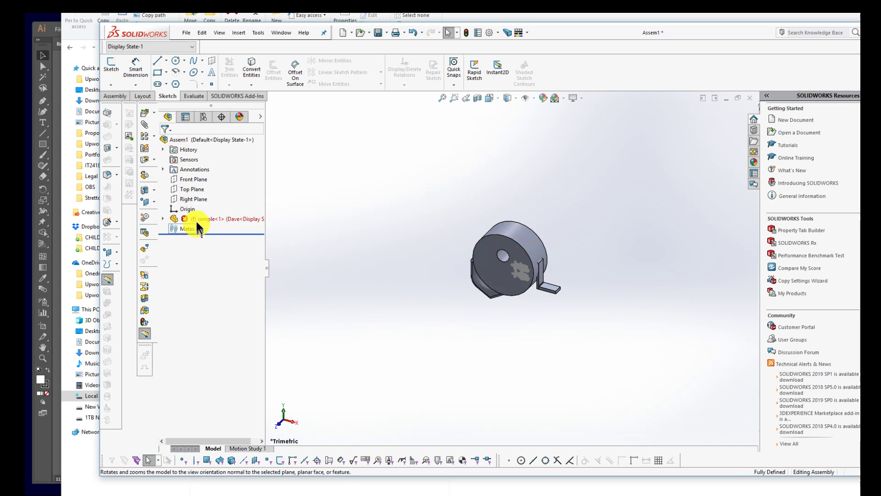
pyautogui.moveTo(196, 224); pyautogui.dragTo(393, 180)
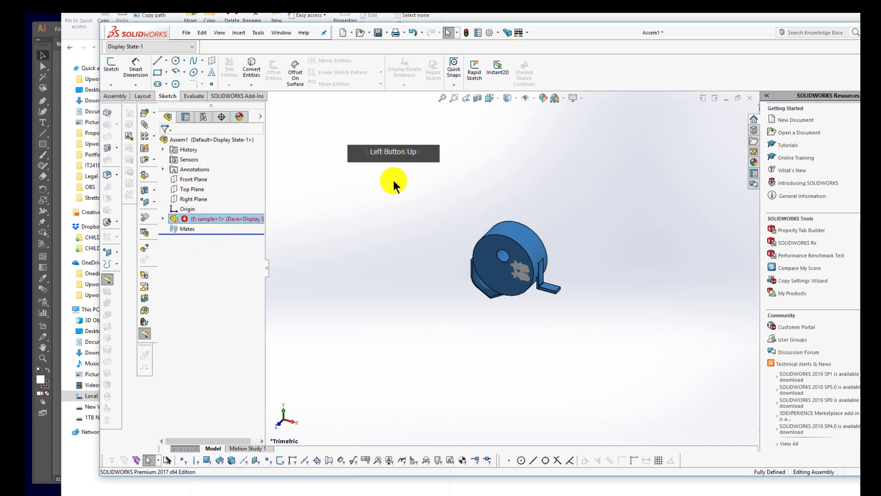
pyautogui.moveTo(222, 218); pyautogui.dragTo(402, 297)
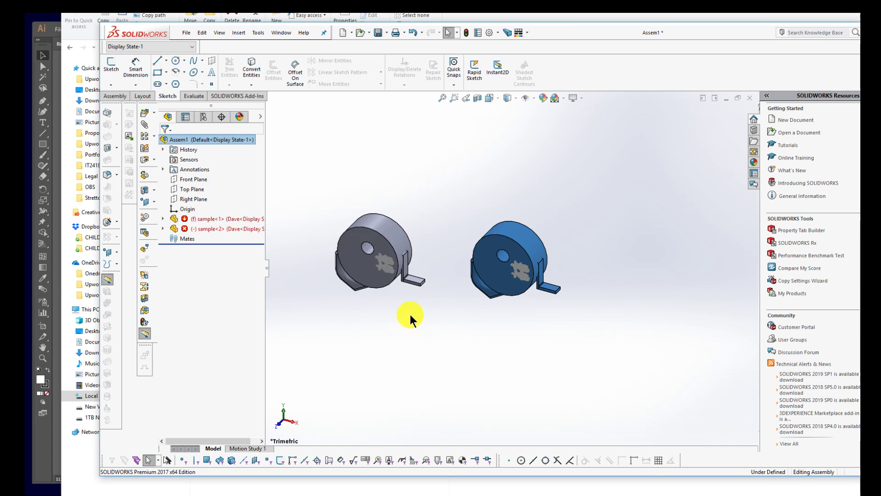
# - Switch the second sample component to the Jay 1 configuration
pyautogui.rightClick(395, 231)
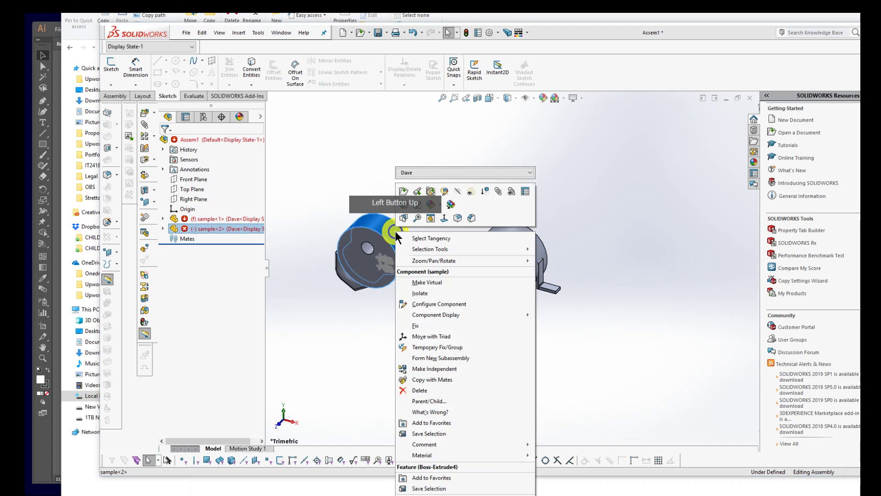
pyautogui.click(452, 174)
pyautogui.click(448, 184)
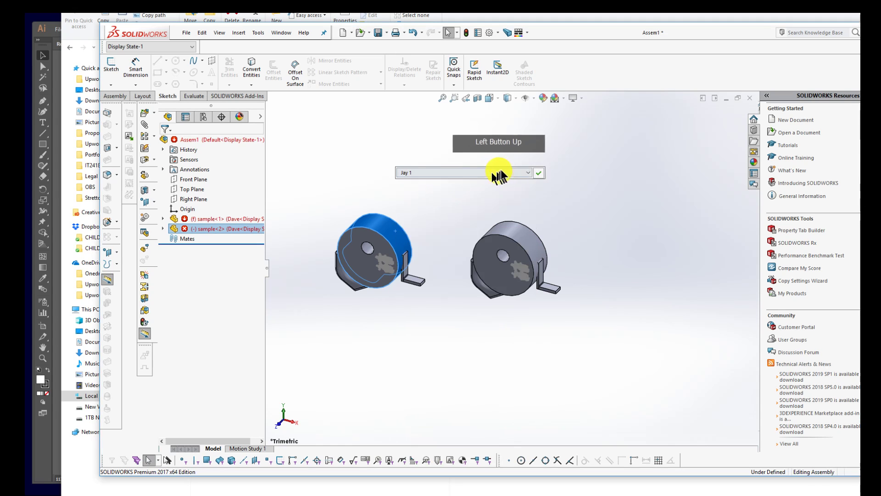
pyautogui.click(538, 173)
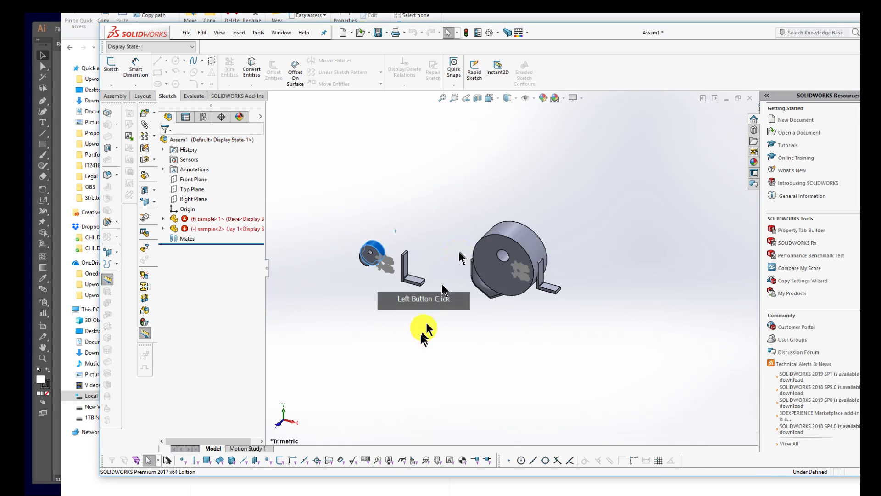
# - Compare the two sample components side by side and test whether the larger one can be moved
pyautogui.scroll(-3, 423, 324)
pyautogui.click(453, 144)
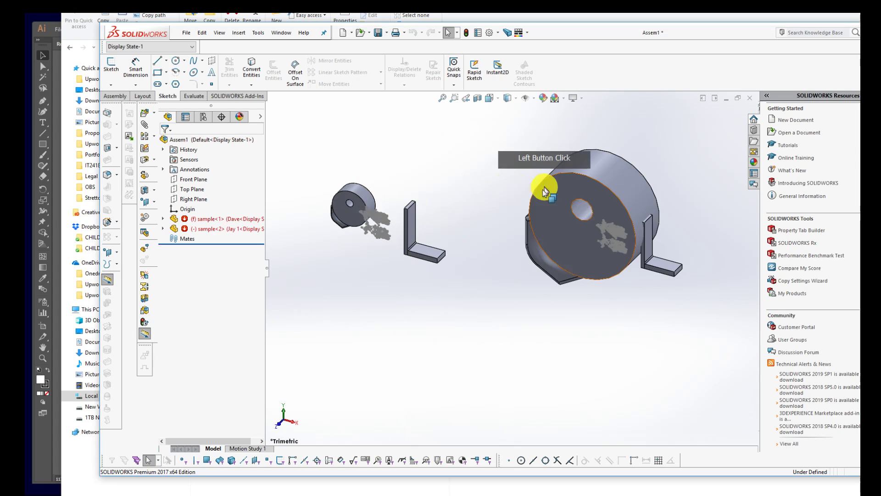
pyautogui.moveTo(363, 220); pyautogui.dragTo(391, 191)
pyautogui.click(612, 260)
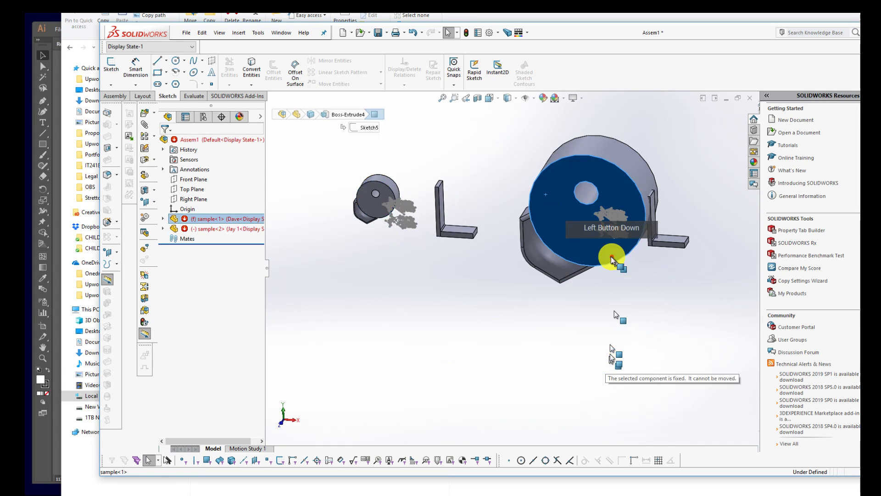
pyautogui.click(435, 296)
pyautogui.scroll(3, 550, 300)
pyautogui.moveTo(585, 288); pyautogui.dragTo(570, 324, button='middle')
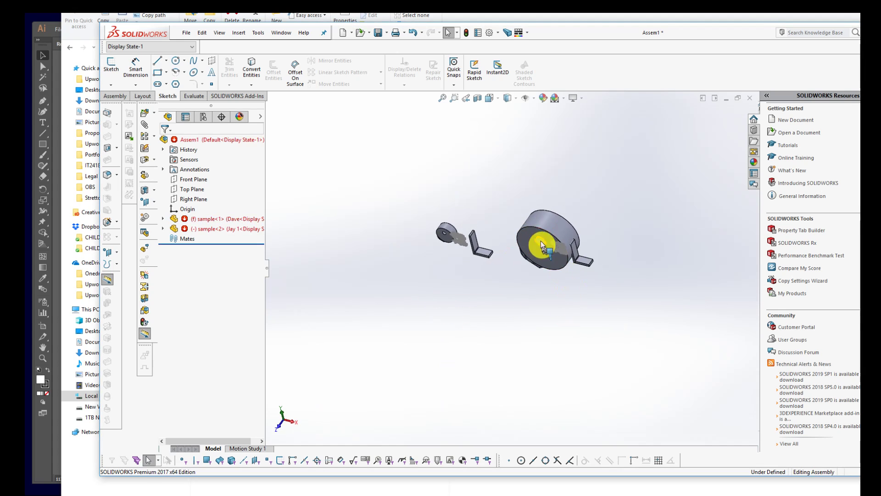
# - Save the assembly under the file name sample
pyautogui.hotkey('ctrl', 'Tab')
pyautogui.click(380, 143)
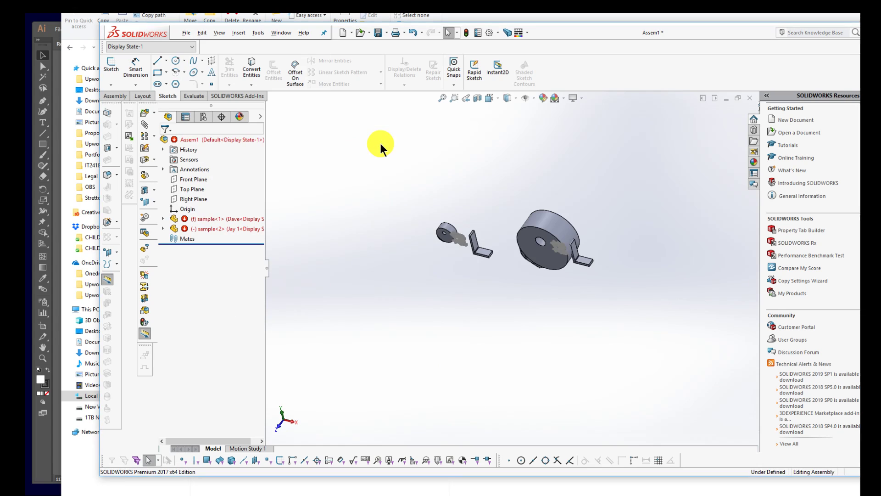
pyautogui.hotkey('ctrl', 's')
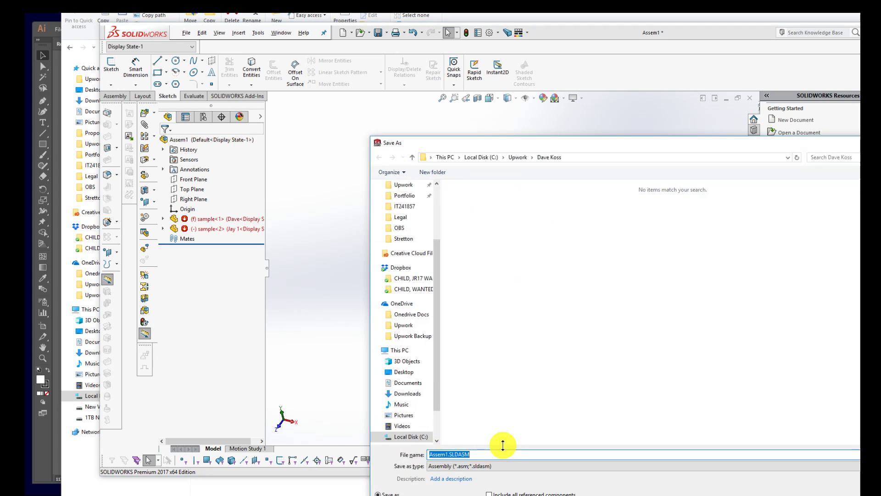
pyautogui.moveTo(485, 456); pyautogui.dragTo(418, 463)
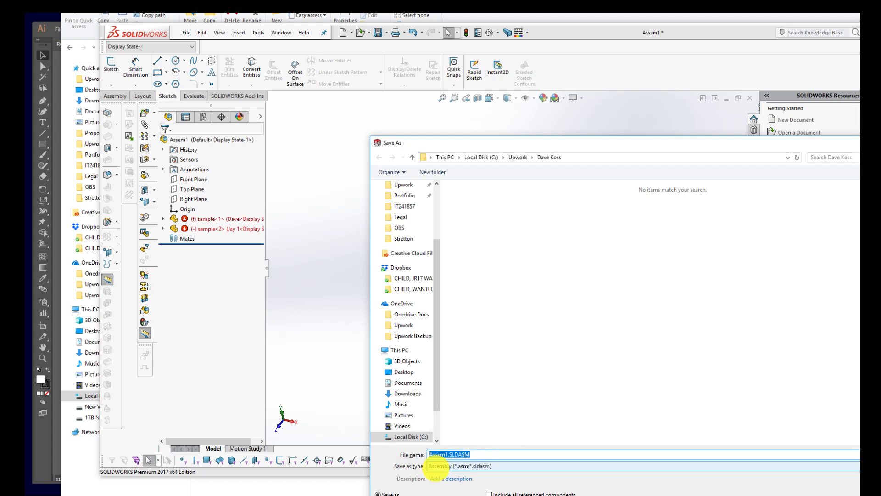
pyautogui.write('sample')
pyautogui.press('Return')
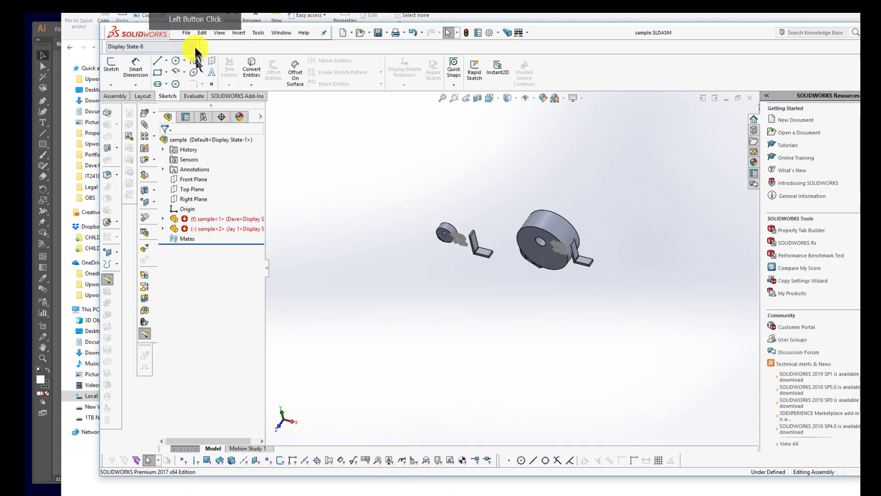
# - Make a drawing from the assembly using an ITSI drawing template
pyautogui.click(187, 33)
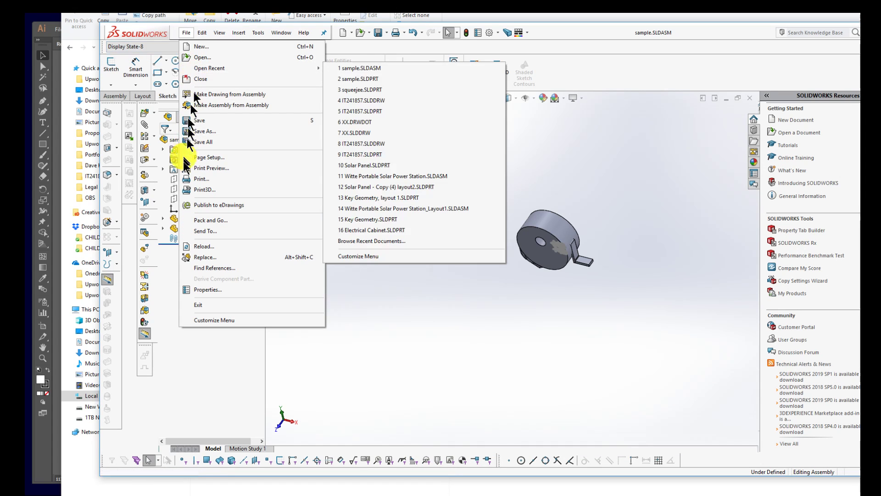
pyautogui.click(211, 96)
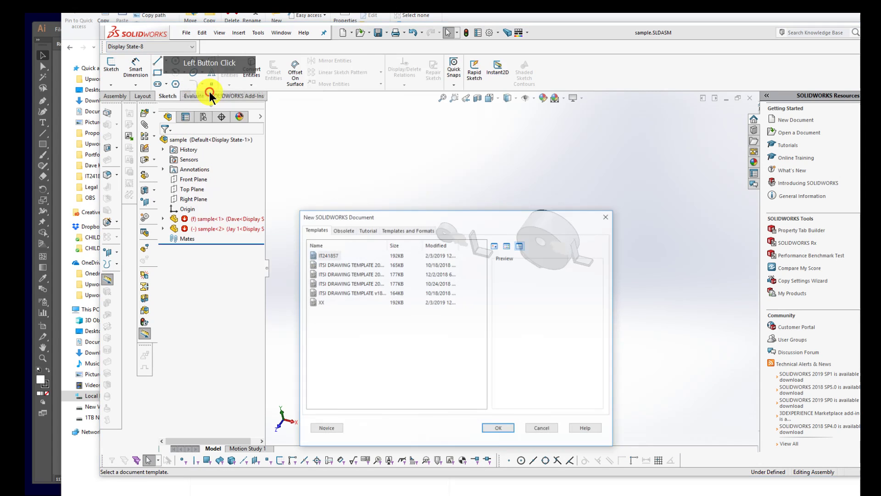
pyautogui.doubleClick(330, 266)
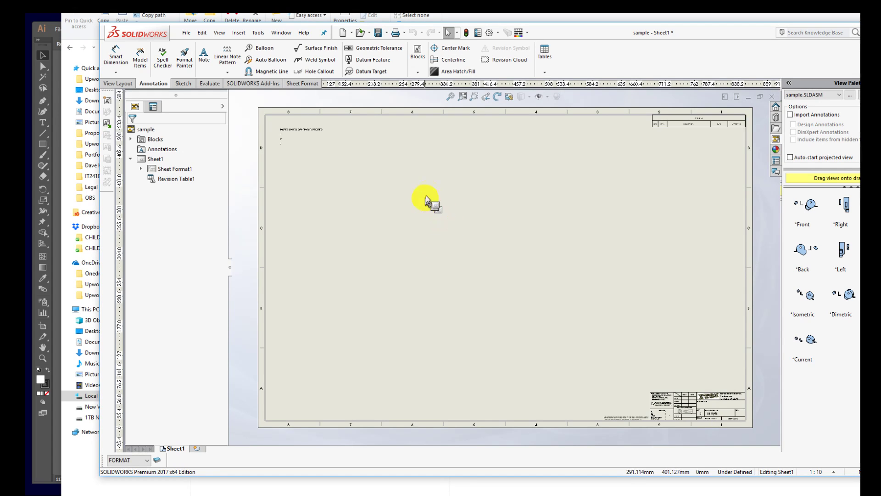
# - Place the assembly's front view, its current-orientation view near the title block, and another orthographic view above the front view
pyautogui.moveTo(802, 204); pyautogui.dragTo(456, 243)
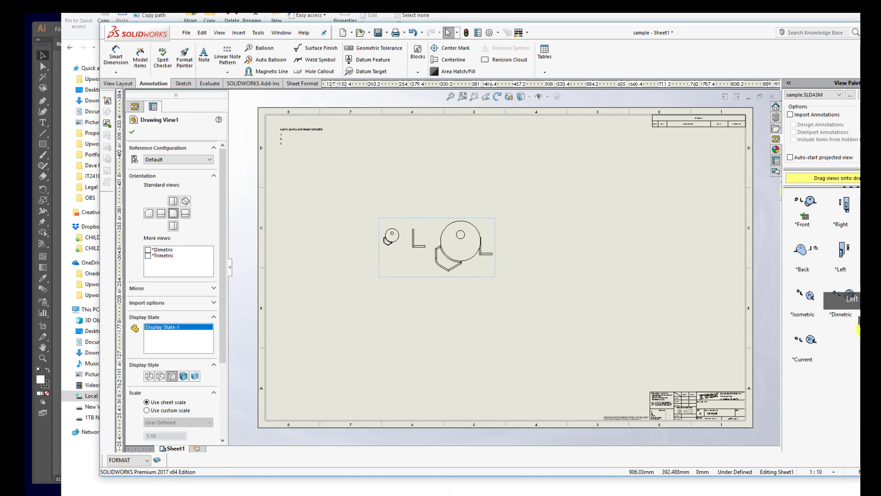
pyautogui.moveTo(810, 340); pyautogui.dragTo(601, 336)
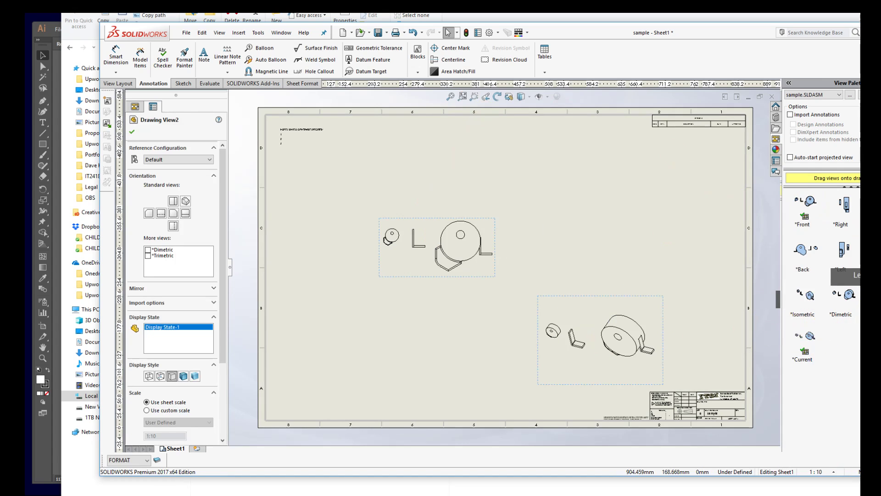
pyautogui.moveTo(802, 259)
pyautogui.mouseDown()
pyautogui.moveTo(407, 183)
pyautogui.moveTo(437, 183)
pyautogui.mouseUp()
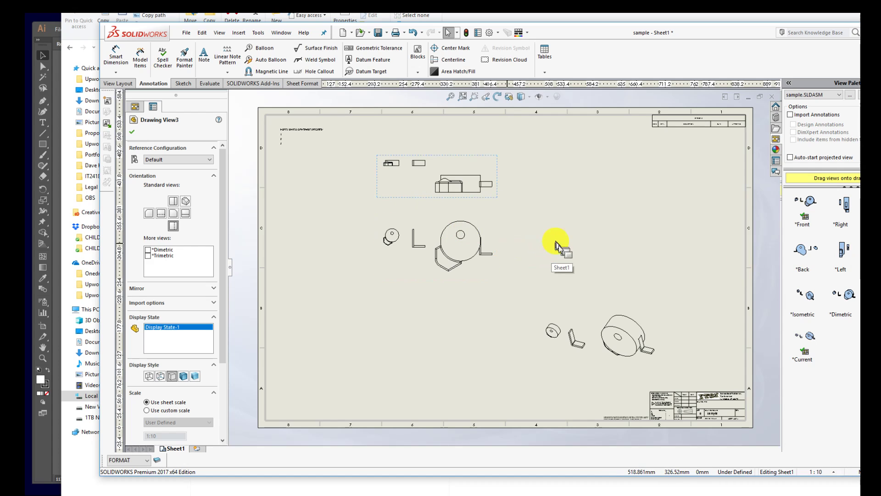
pyautogui.click(633, 252)
# - Insert a parts-only bill of materials with the bom-standard template from the front view, placing it directly above the title block
pyautogui.click(238, 33)
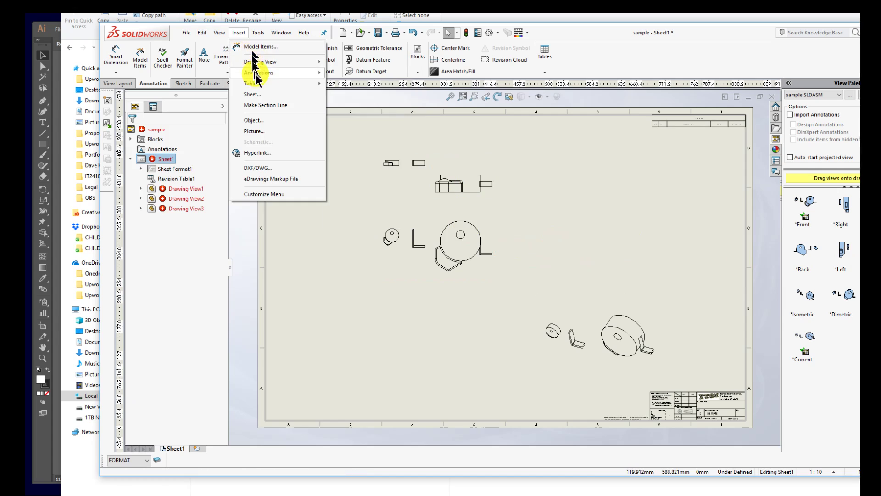
pyautogui.click(255, 83)
pyautogui.click(354, 104)
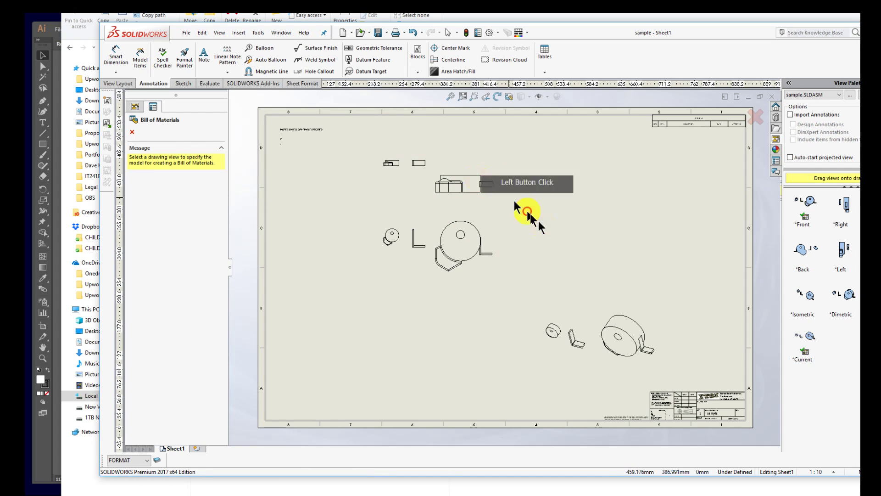
pyautogui.click(478, 257)
pyautogui.click(642, 307)
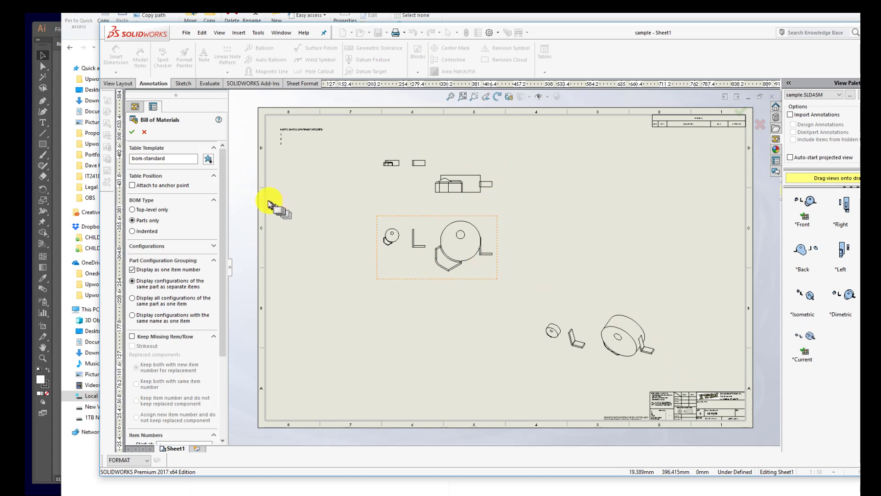
pyautogui.click(132, 131)
pyautogui.click(384, 243)
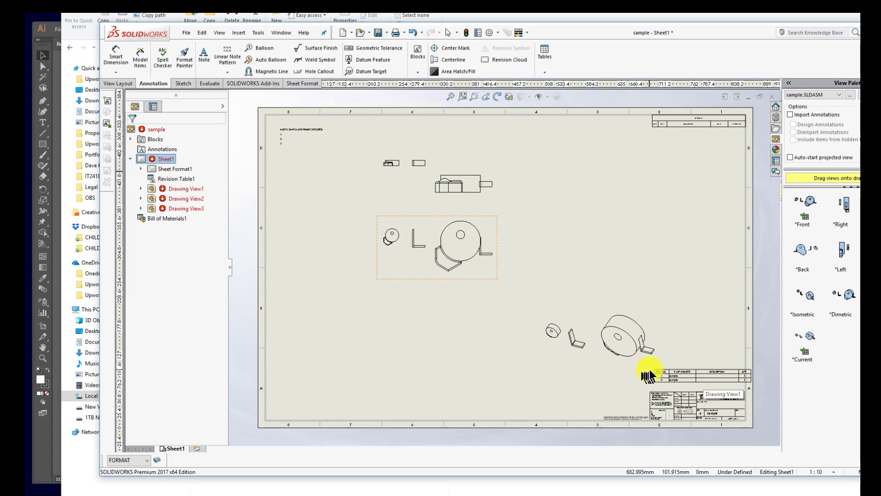
pyautogui.click(702, 388)
pyautogui.scroll(-5, 609, 350)
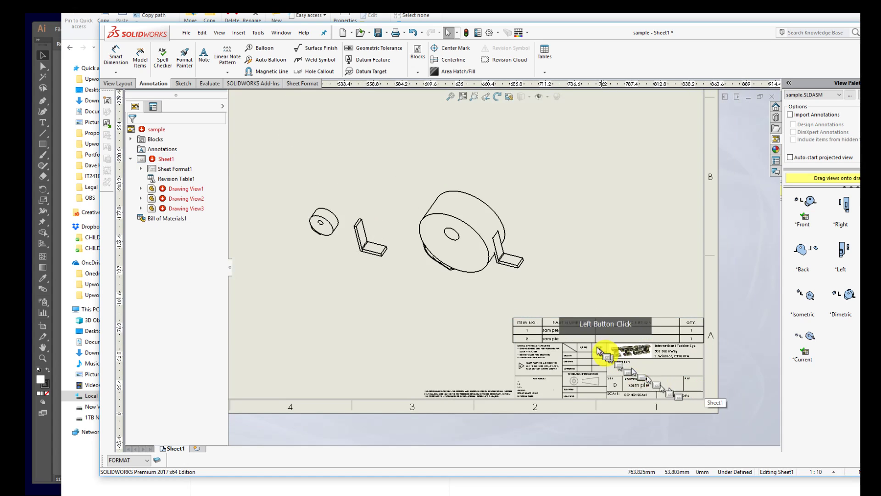
pyautogui.click(573, 301)
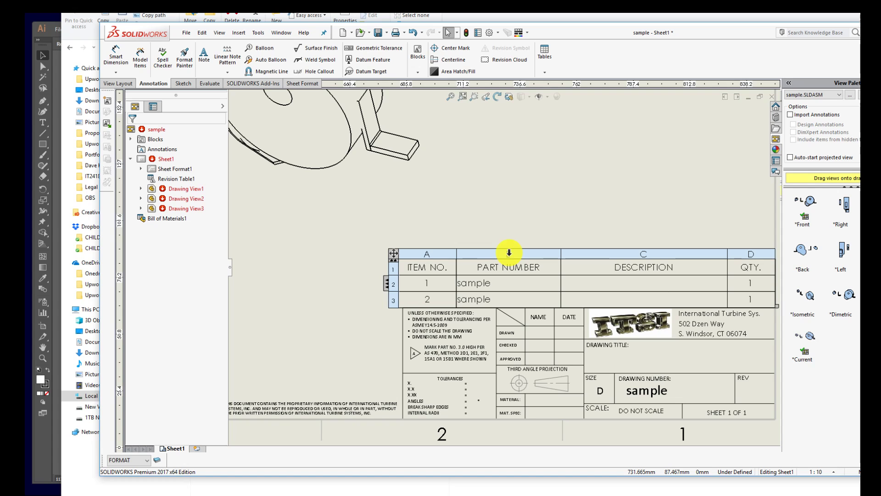
pyautogui.click(497, 203)
# - Switch to the sample part and roll its feature history back to just after Sketch3 to examine the sketched logos
pyautogui.hotkey('ctrl', 'Tab')
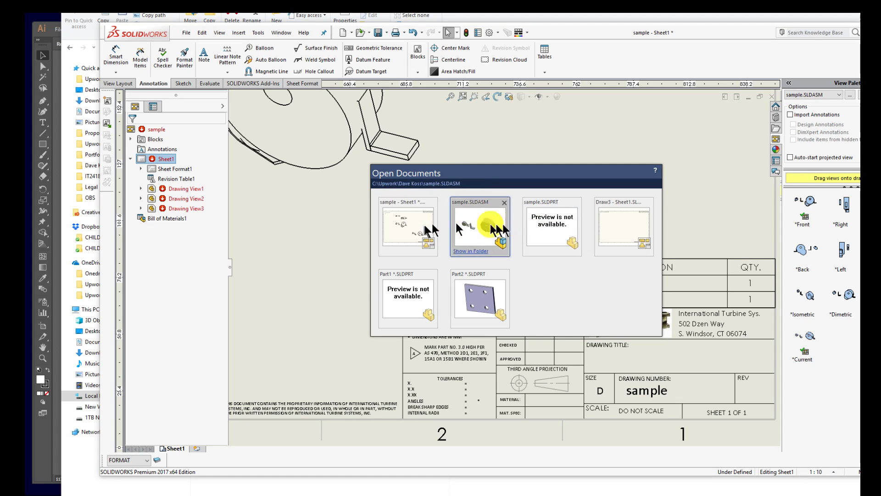
pyautogui.click(532, 220)
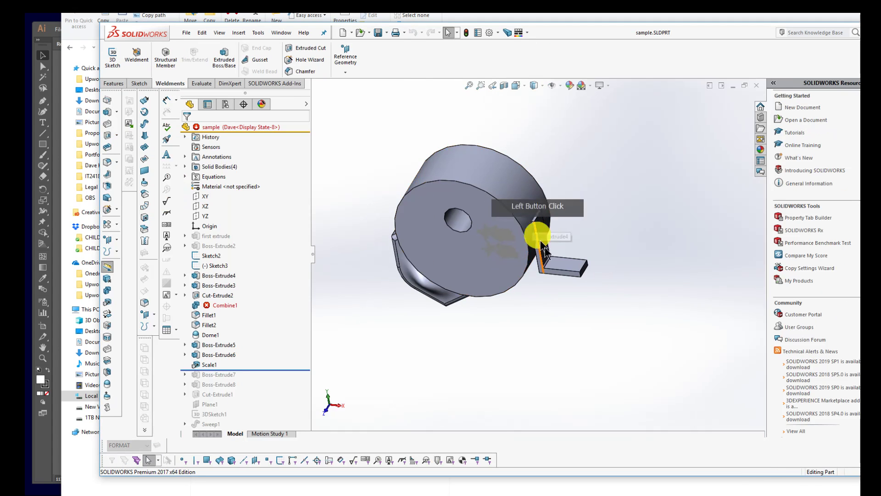
pyautogui.moveTo(505, 308); pyautogui.dragTo(491, 313, button='middle')
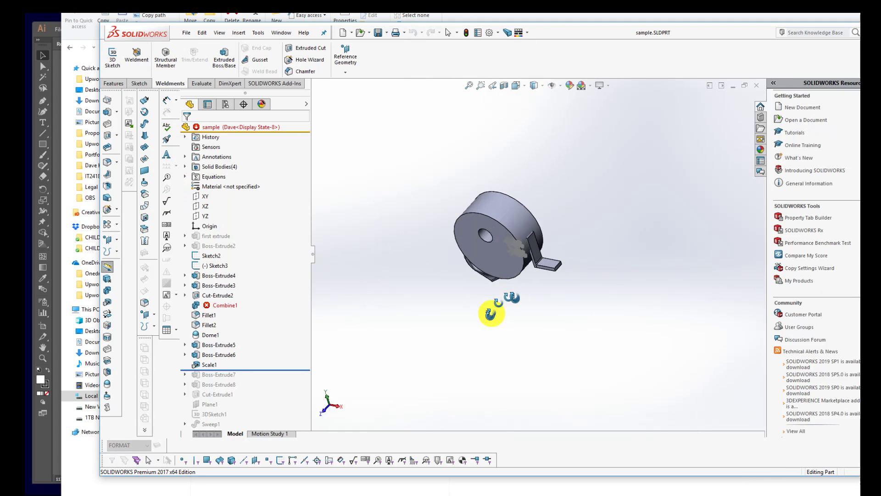
pyautogui.click(220, 275)
pyautogui.click(242, 266)
pyautogui.scroll(-2, 560, 255)
pyautogui.scroll(-4, 390, 262)
pyautogui.moveTo(610, 241)
pyautogui.mouseDown(button='middle')
pyautogui.moveTo(652, 224)
pyautogui.moveTo(668, 230)
pyautogui.mouseUp(button='middle')
pyautogui.scroll(-4, 663, 223)
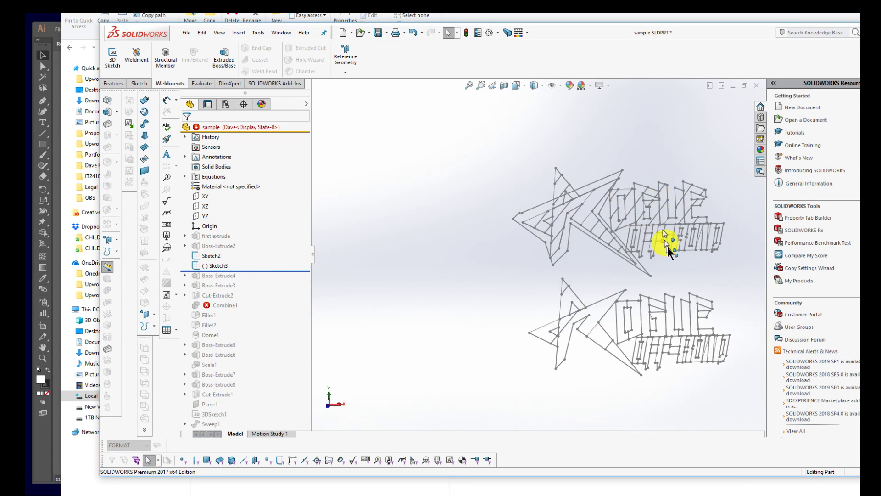
# - Roll the part's feature history back to just after Sketch2, leaving Sketch3 out
pyautogui.scroll(-2, 671, 233)
pyautogui.scroll(3, 671, 263)
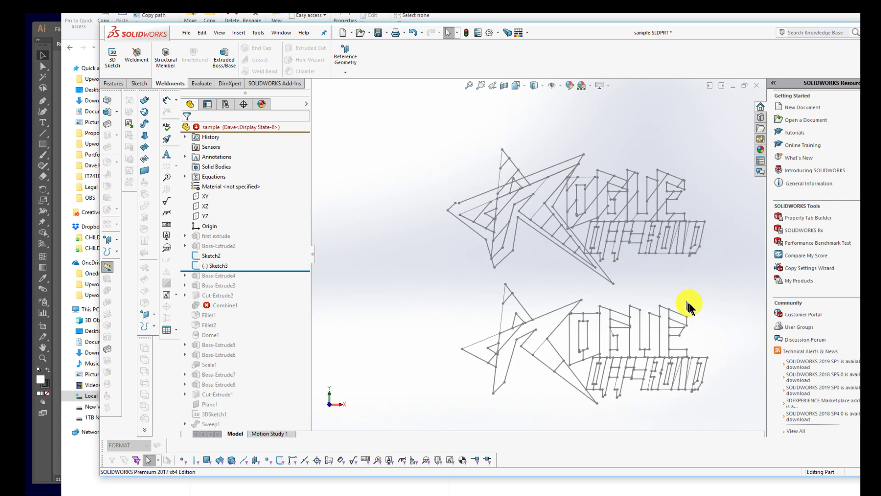
pyautogui.scroll(-1, 702, 300)
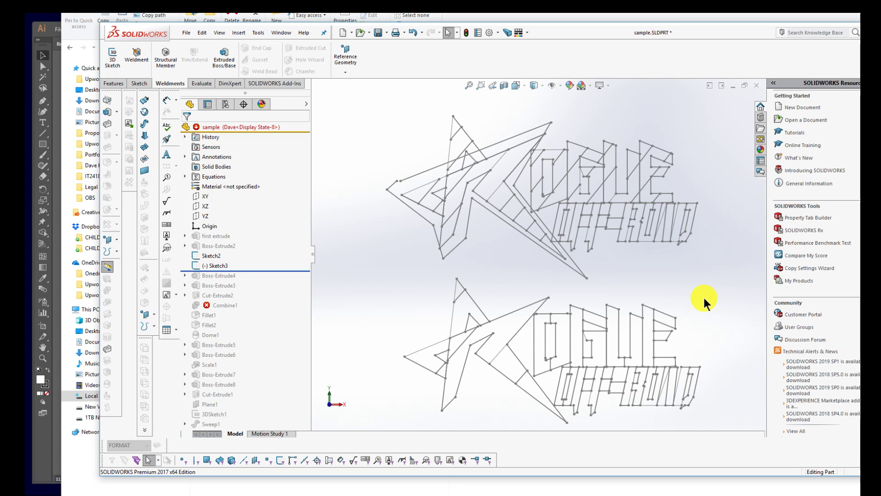
pyautogui.click(218, 266)
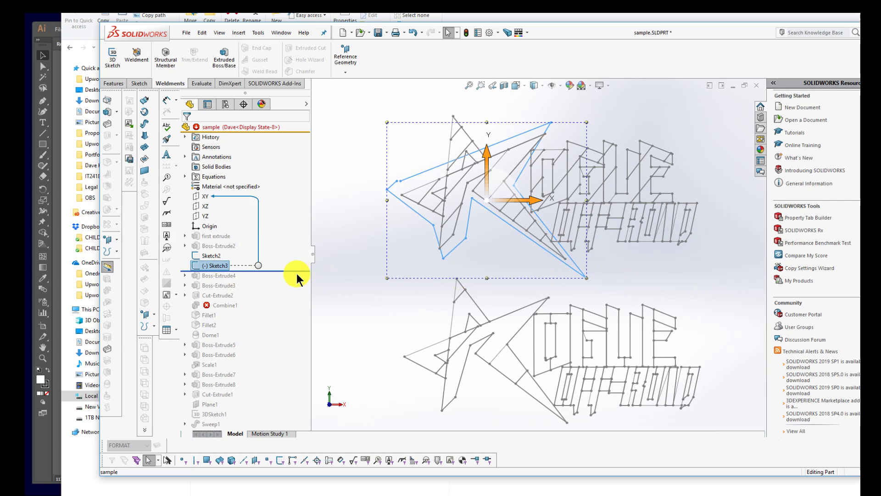
pyautogui.moveTo(296, 271); pyautogui.dragTo(313, 291)
pyautogui.click(360, 266)
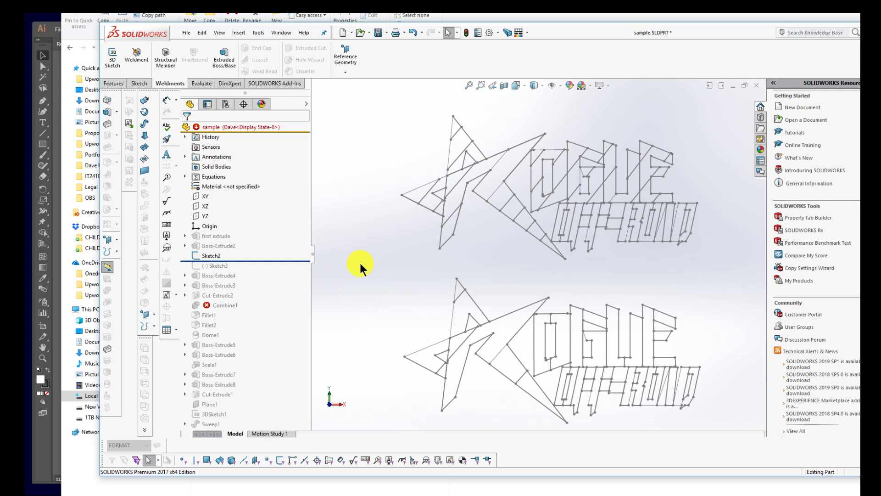
# - Open Sketch2 for editing and delete the entire lower copy of the logo
pyautogui.doubleClick(461, 220)
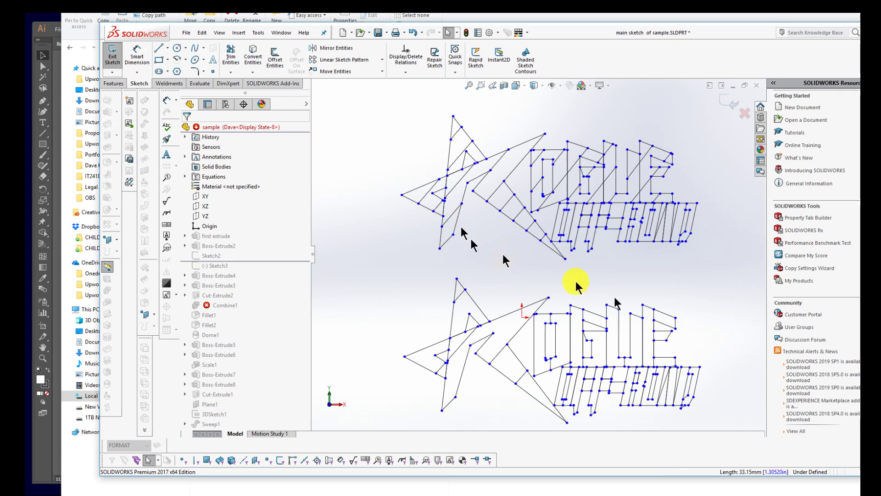
pyautogui.moveTo(714, 285)
pyautogui.mouseDown()
pyautogui.moveTo(437, 427)
pyautogui.moveTo(407, 425)
pyautogui.mouseUp()
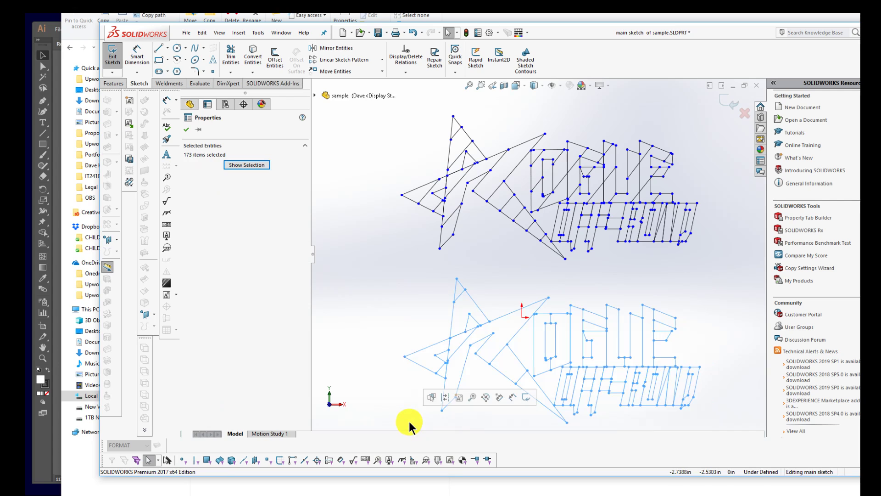
pyautogui.press('Delete')
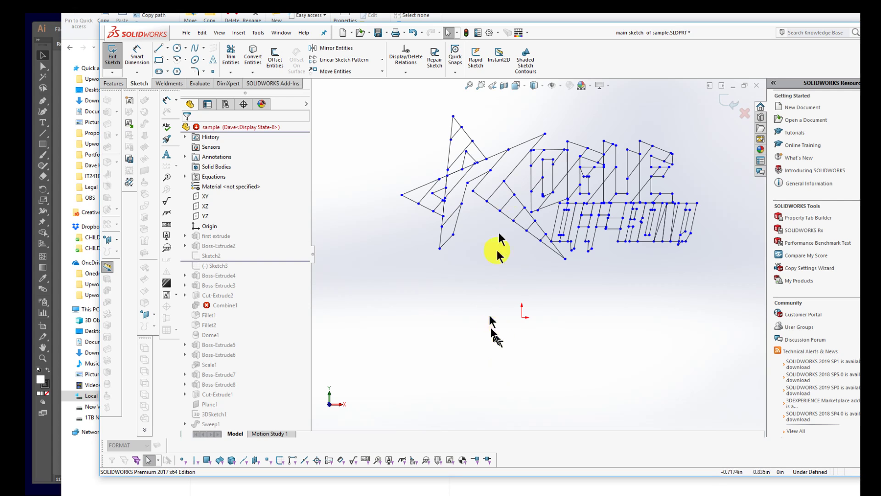
# - Inspect the angled lines at the upper junction of the logo's star and large letter
pyautogui.scroll(-3, 512, 170)
pyautogui.click(487, 177)
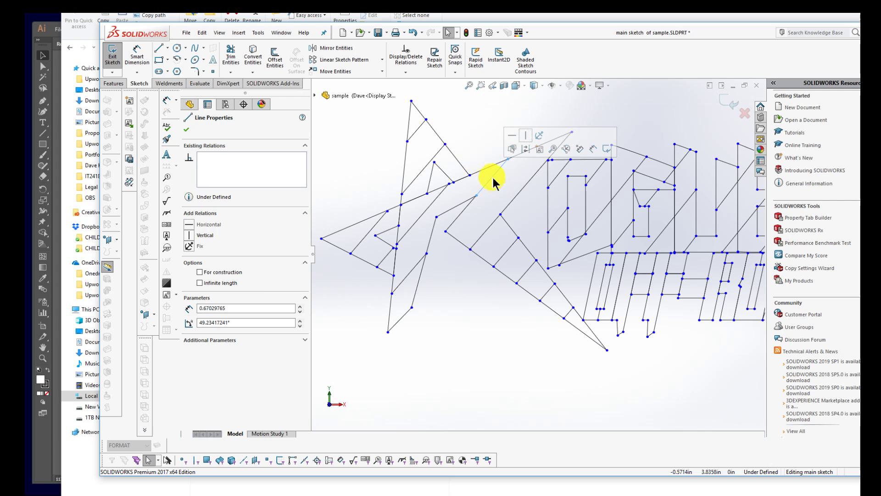
pyautogui.click(515, 167)
pyautogui.click(523, 165)
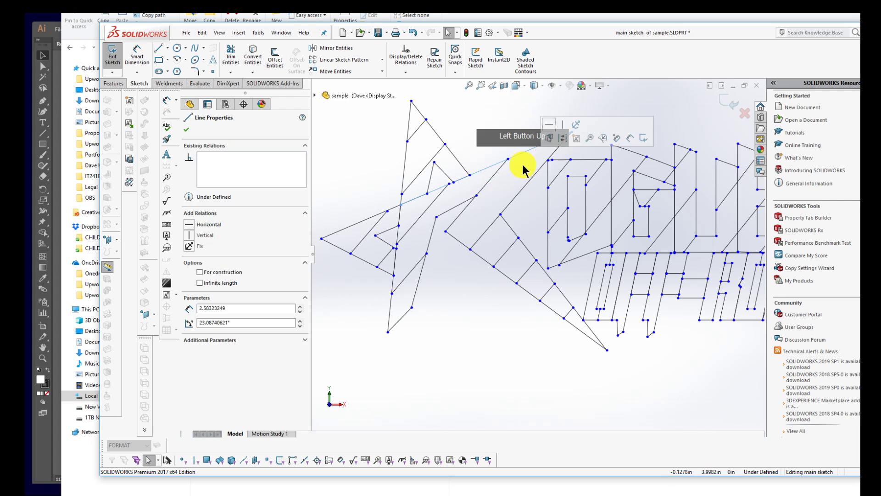
pyautogui.click(621, 324)
pyautogui.scroll(-5, 668, 335)
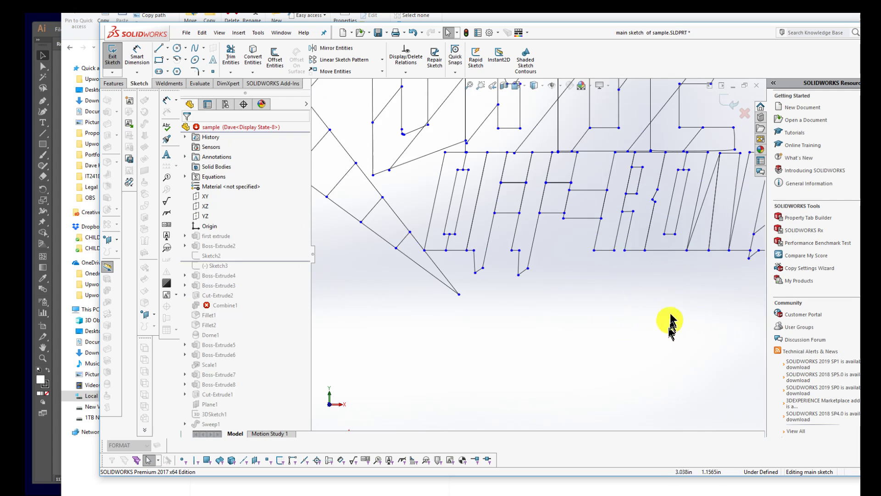
# - Inspect the individual lines along the bottom and outer end of the OFF-ROAD lettering
pyautogui.click(558, 217)
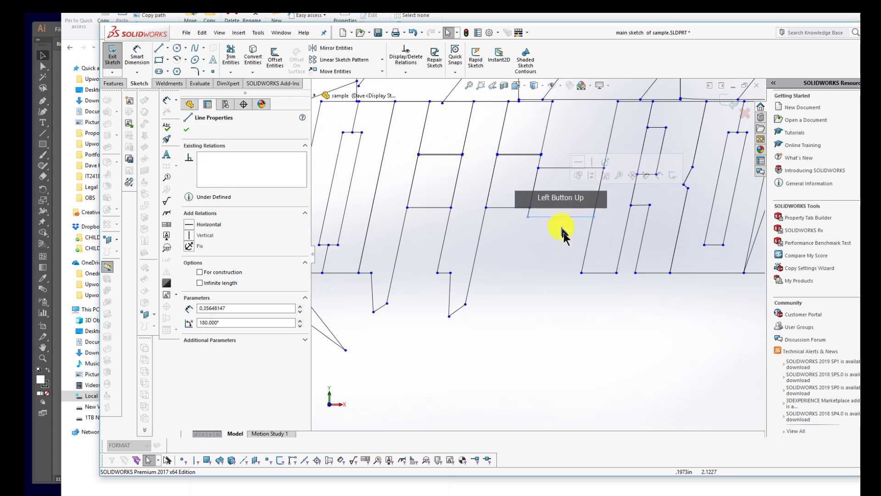
pyautogui.click(585, 282)
pyautogui.click(594, 272)
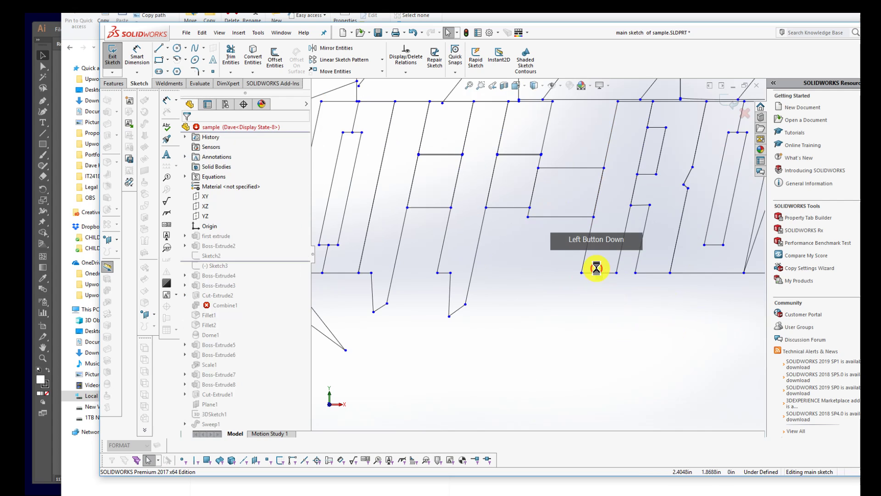
pyautogui.click(631, 288)
pyautogui.click(642, 272)
pyautogui.scroll(2, 684, 283)
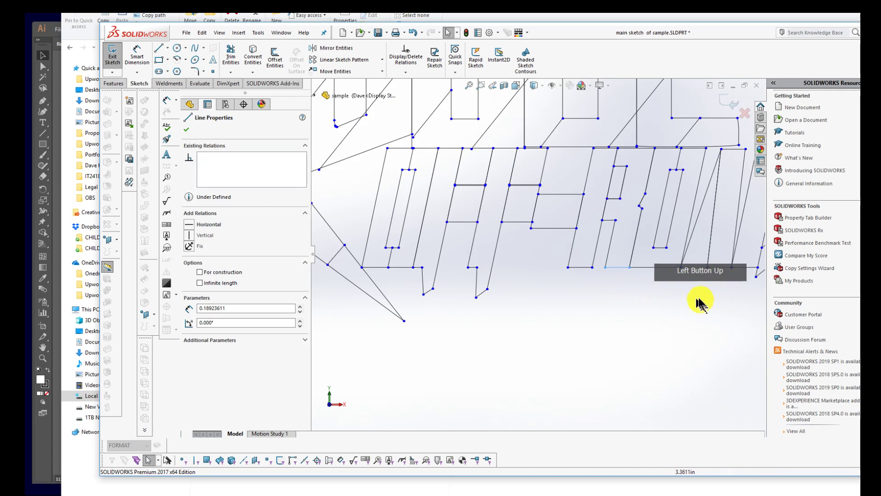
pyautogui.click(679, 286)
pyautogui.click(659, 265)
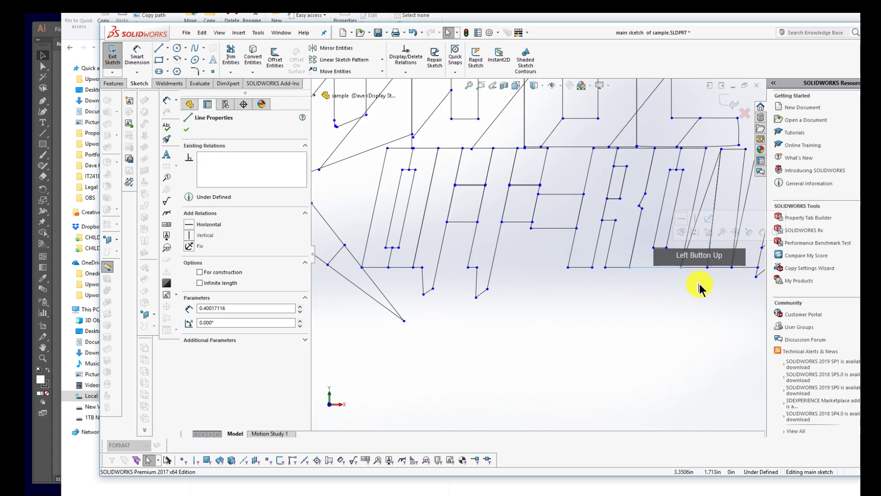
pyautogui.click(714, 281)
pyautogui.click(717, 262)
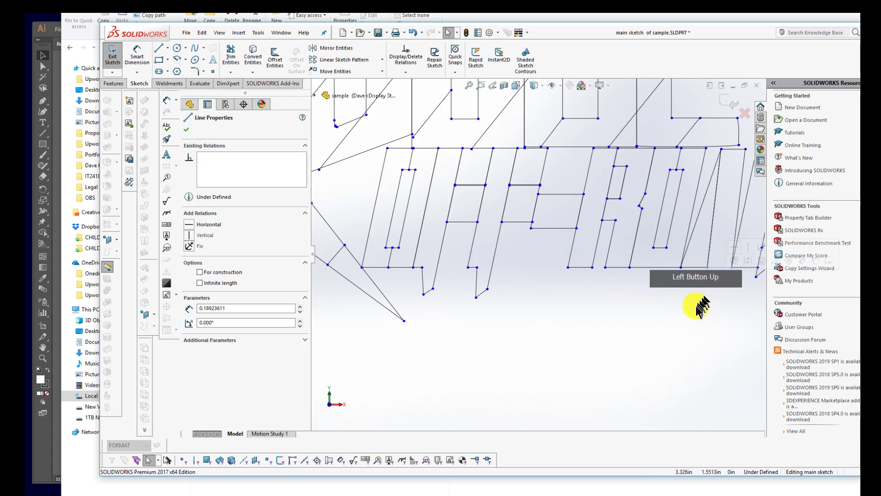
pyautogui.scroll(2, 706, 301)
pyautogui.scroll(-2, 660, 228)
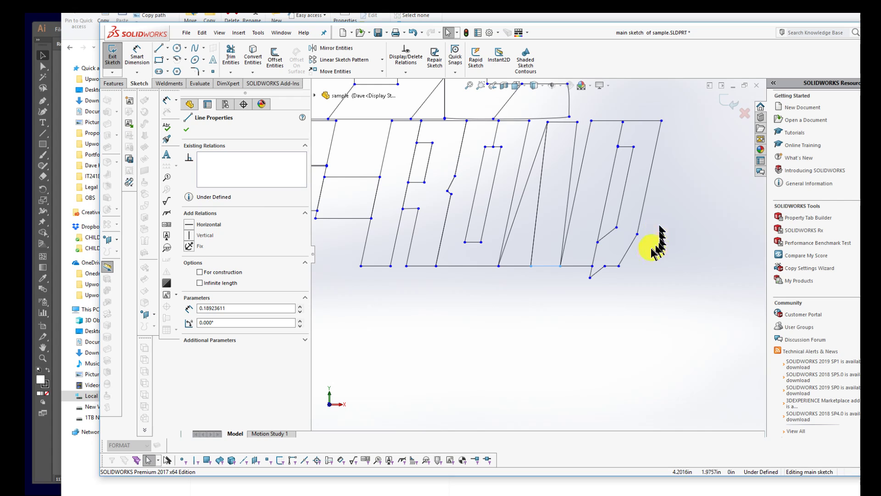
pyautogui.click(629, 246)
pyautogui.moveTo(675, 160)
pyautogui.mouseDown()
pyautogui.moveTo(673, 171)
pyautogui.moveTo(642, 174)
pyautogui.moveTo(673, 259)
pyautogui.mouseUp()
pyautogui.scroll(3, 649, 286)
pyautogui.scroll(2, 528, 275)
pyautogui.scroll(1, 425, 197)
pyautogui.scroll(2, 478, 187)
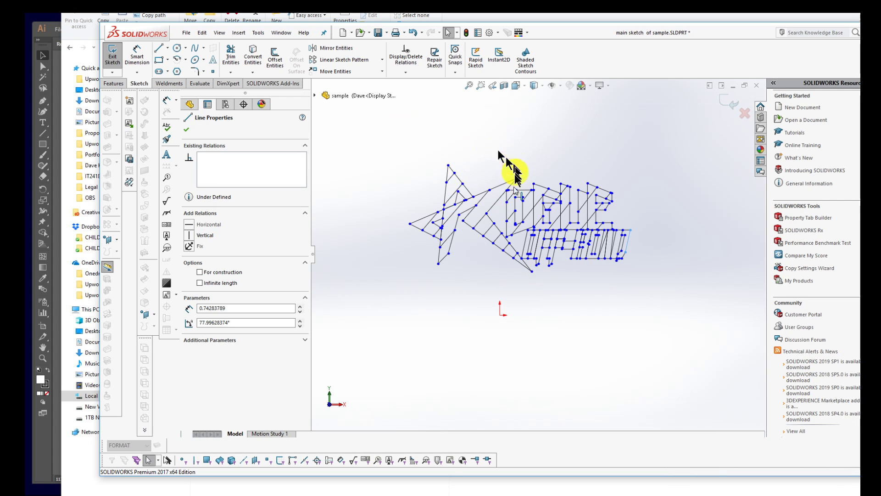
pyautogui.scroll(-3, 505, 177)
pyautogui.scroll(5, 419, 203)
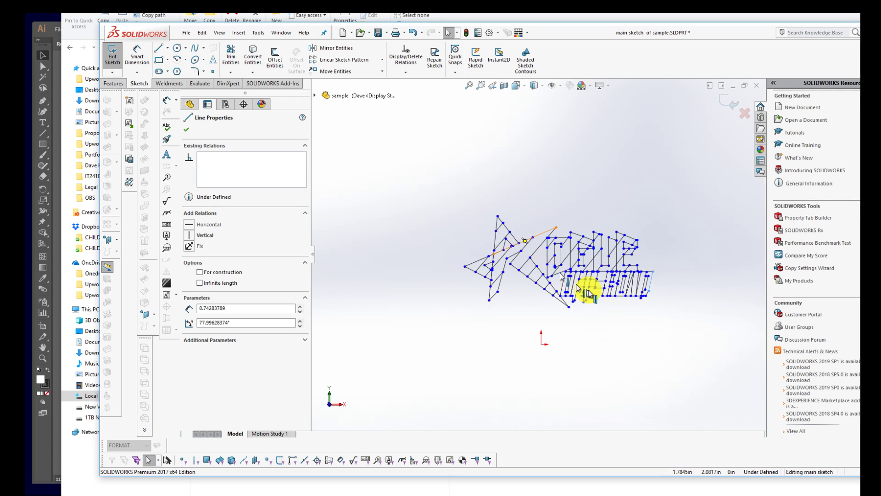
pyautogui.scroll(-3, 588, 290)
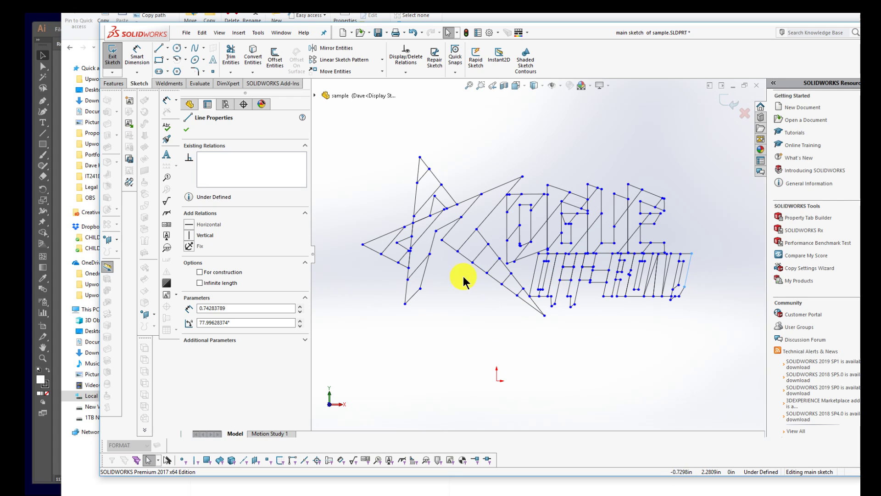
pyautogui.scroll(3, 465, 279)
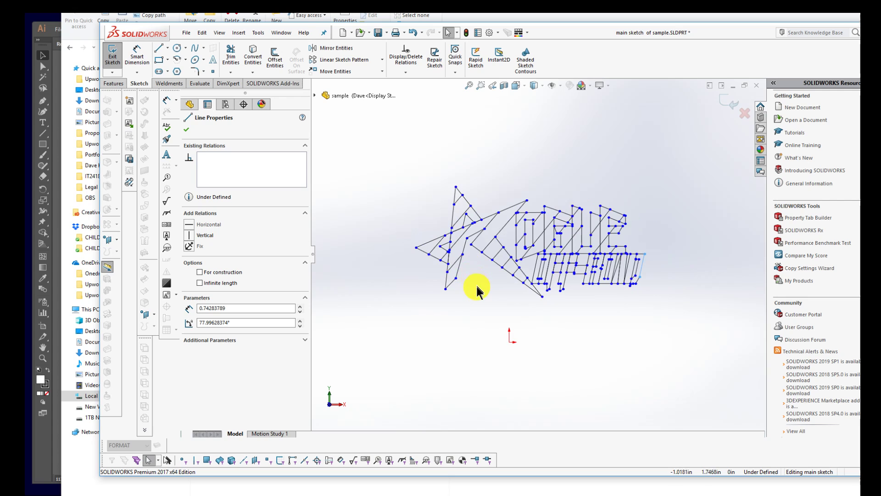
# - Clear the line selection and exit the logo sketch
pyautogui.click(477, 287)
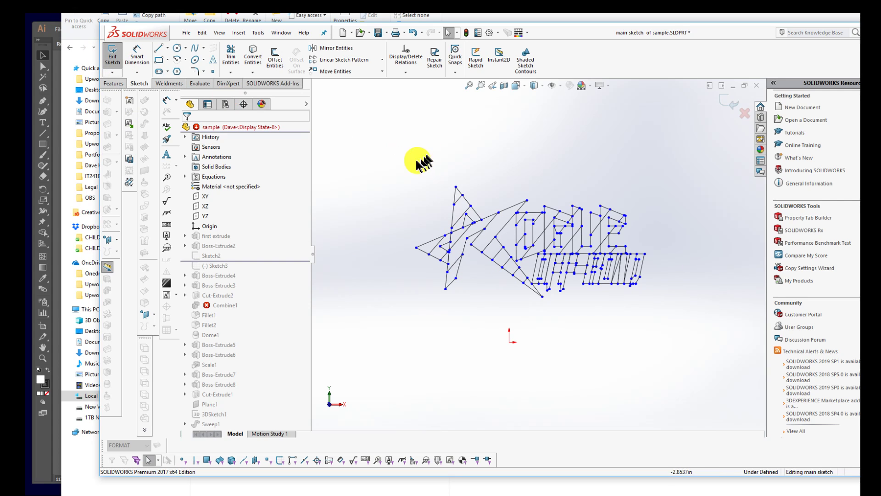
pyautogui.click(113, 81)
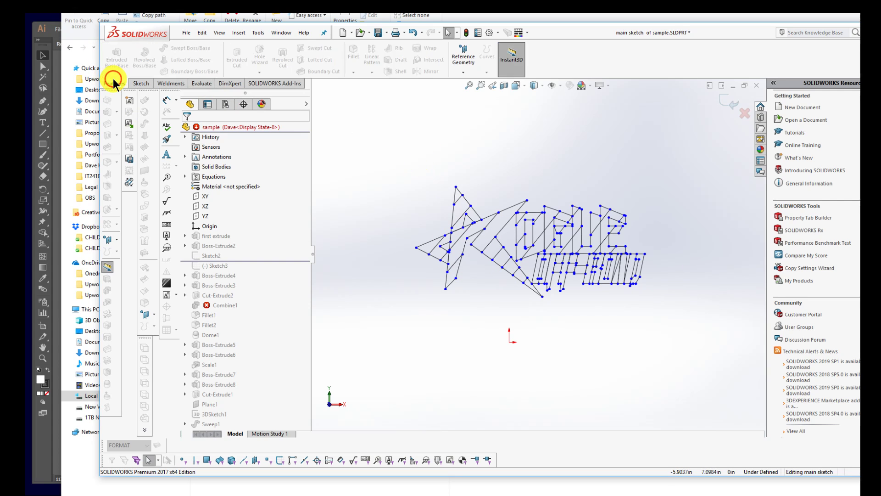
pyautogui.doubleClick(438, 174)
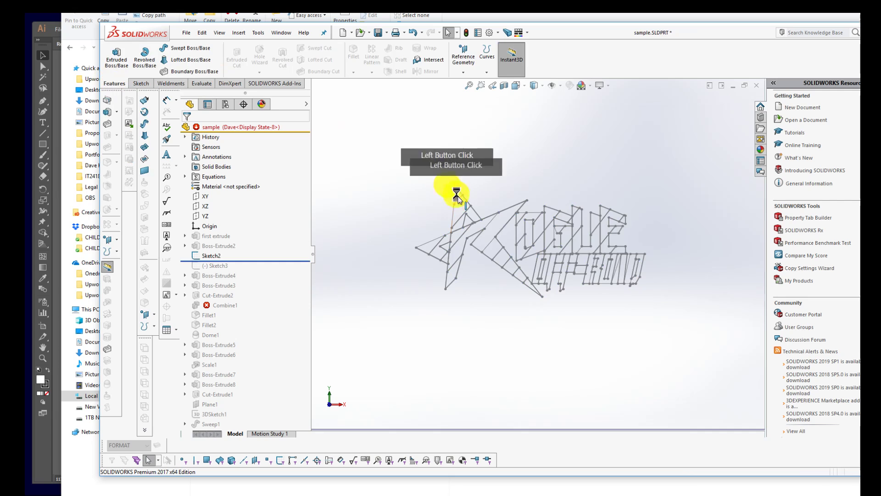
# - Reopen the logo sketch from the star's upper edge line and exit it again with a rebuild
pyautogui.click(452, 214)
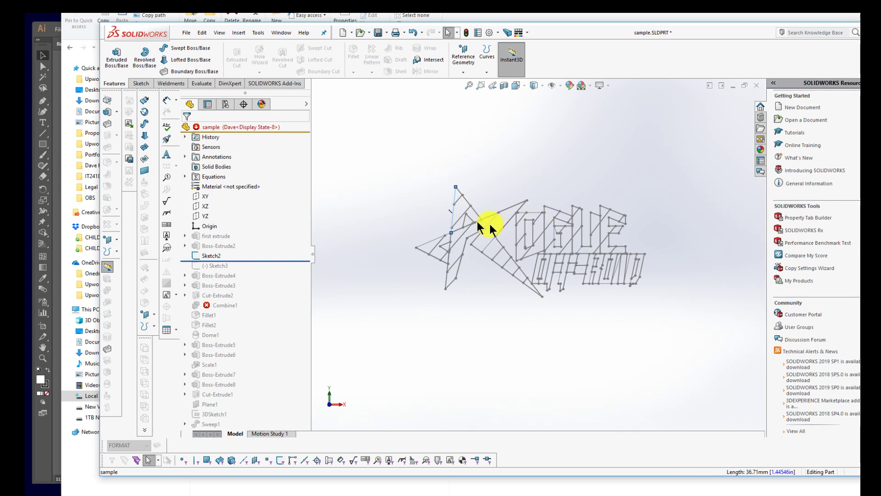
pyautogui.scroll(-4, 489, 221)
pyautogui.scroll(-3, 491, 235)
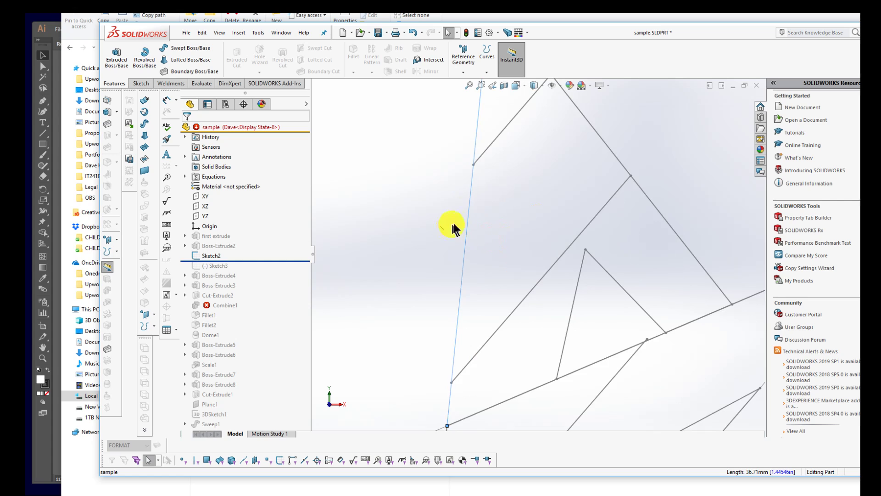
pyautogui.doubleClick(467, 222)
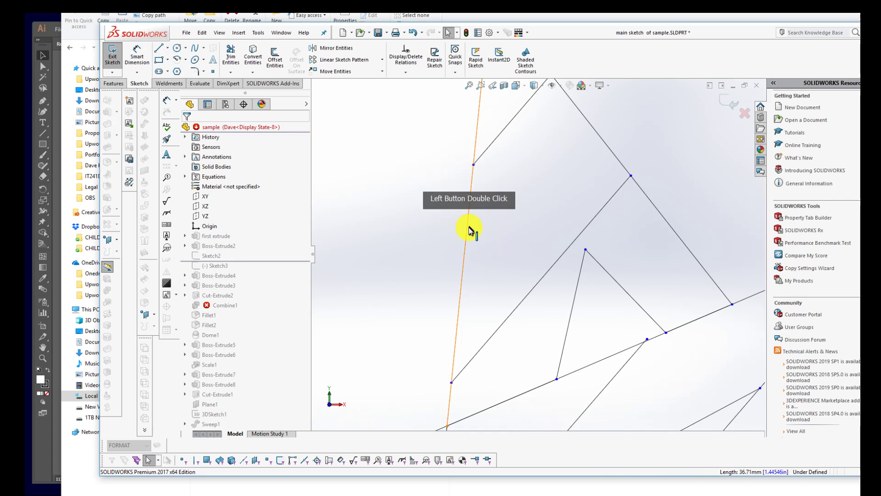
pyautogui.hotkey('ctrl', 'b')
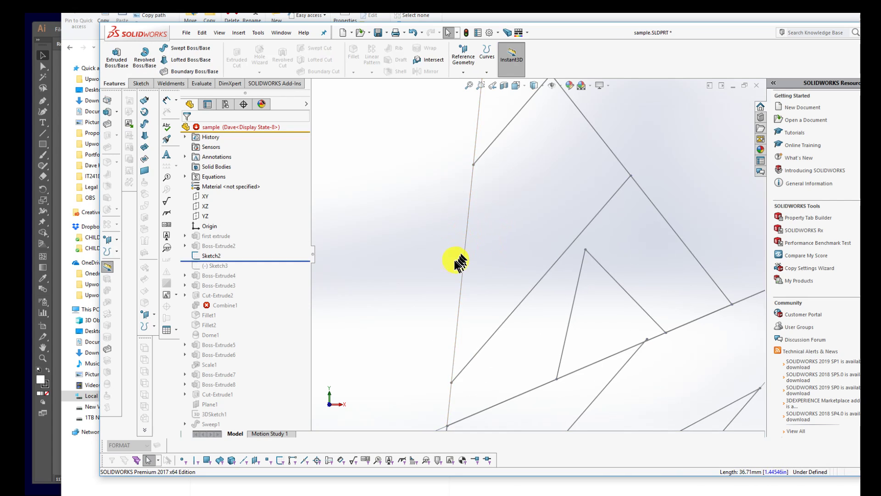
# - Start an Extruded Boss/Base from Sketch2 to preview the logo as a thin feature
pyautogui.scroll(10, 459, 263)
pyautogui.scroll(-2, 734, 312)
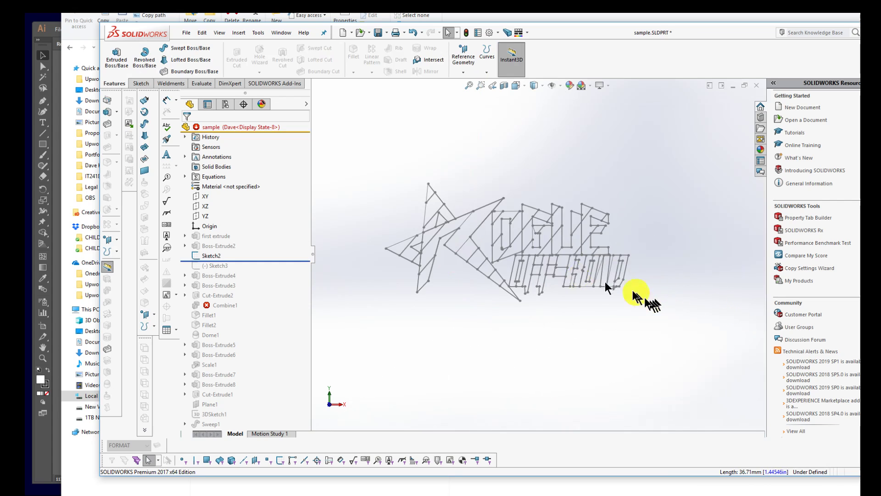
pyautogui.scroll(-3, 487, 196)
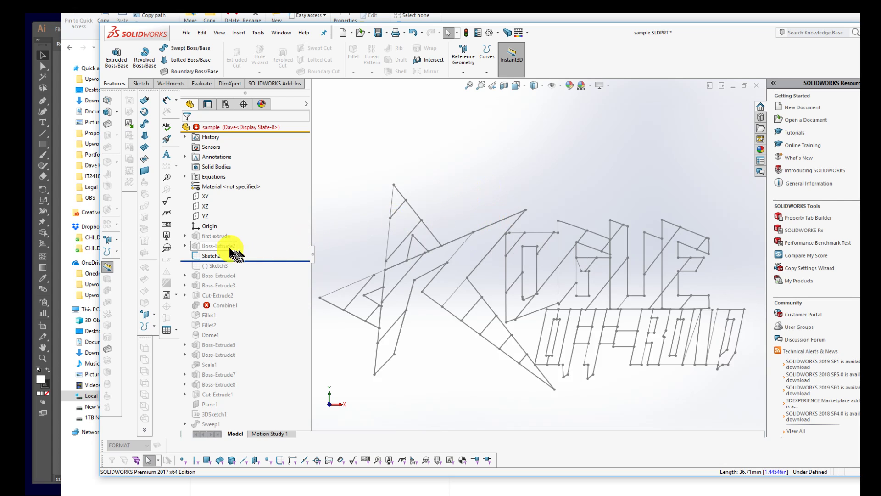
pyautogui.click(210, 254)
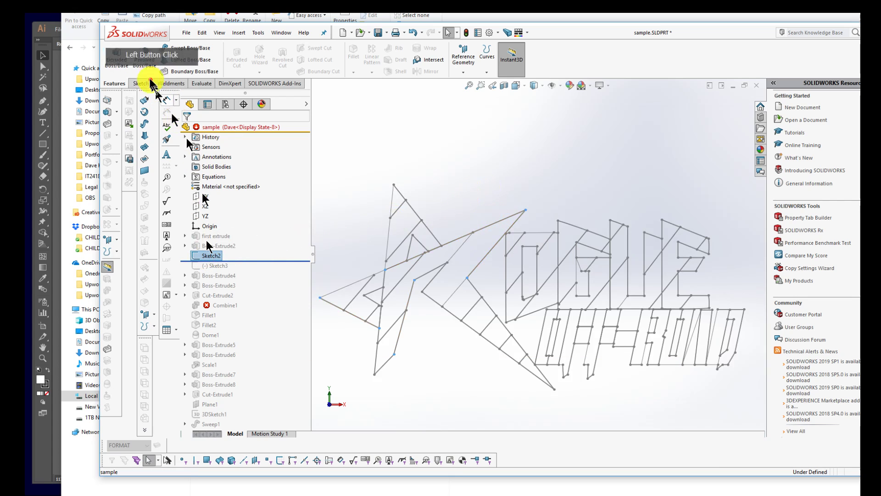
pyautogui.click(123, 67)
pyautogui.click(607, 274)
pyautogui.scroll(2, 607, 271)
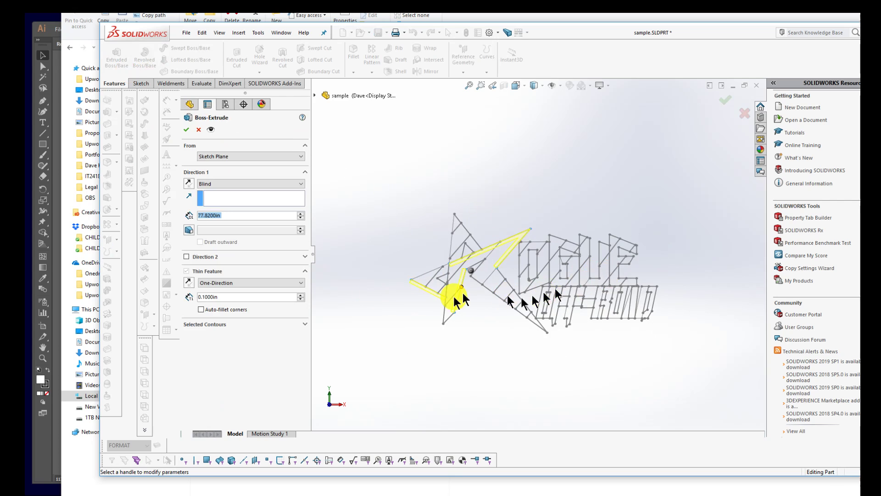
pyautogui.scroll(-2, 499, 291)
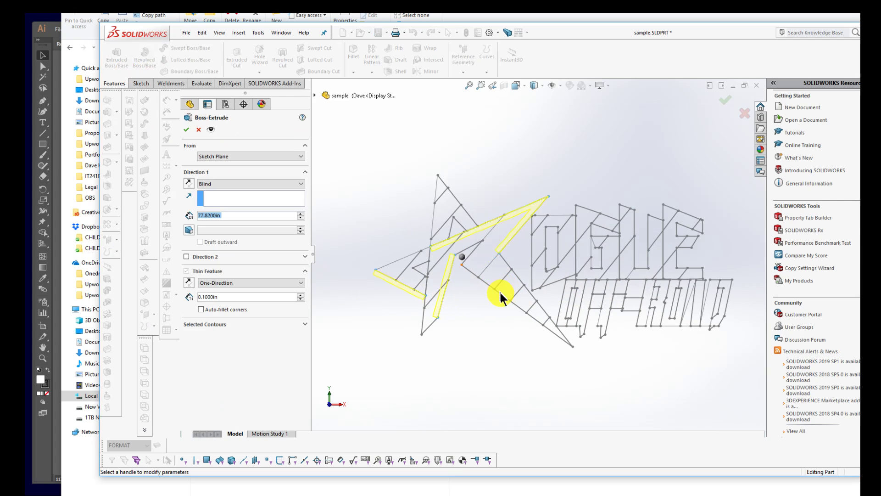
pyautogui.click(234, 283)
pyautogui.click(236, 295)
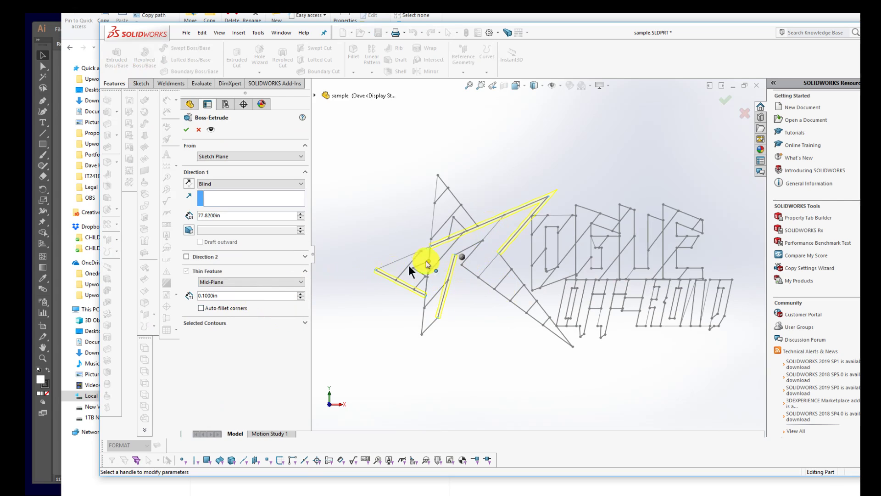
pyautogui.click(300, 282)
pyautogui.click(257, 303)
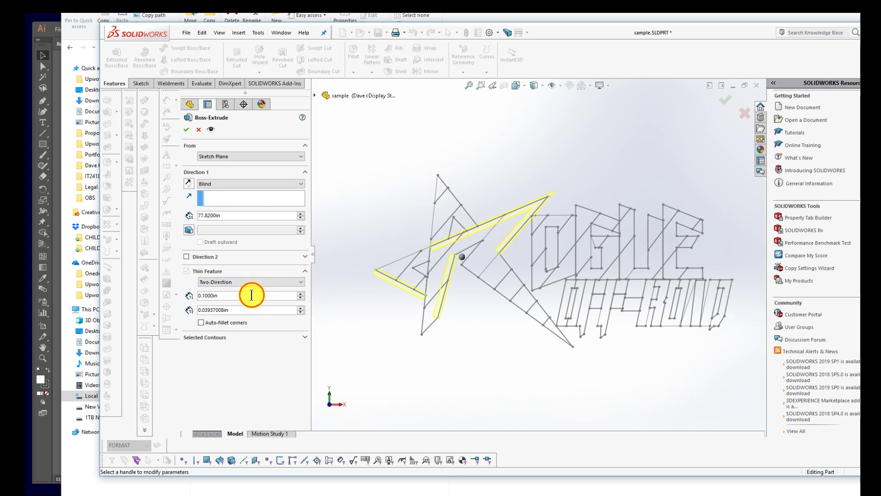
pyautogui.click(233, 295)
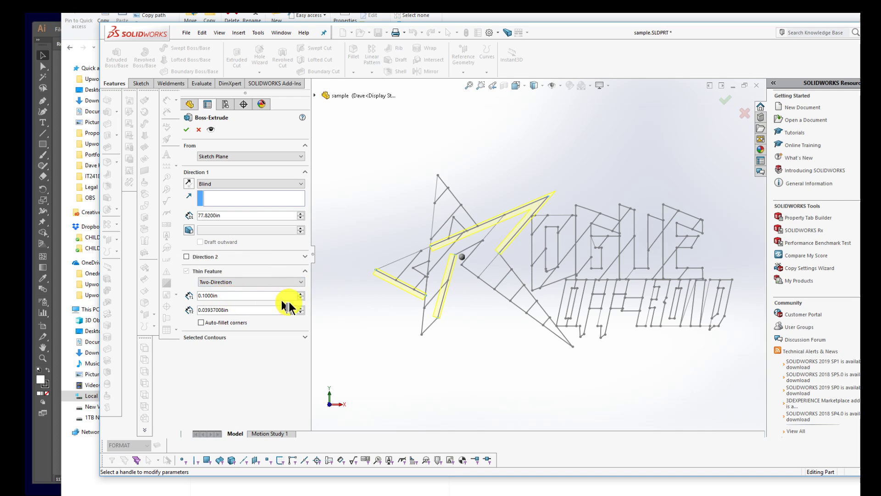
pyautogui.click(301, 294)
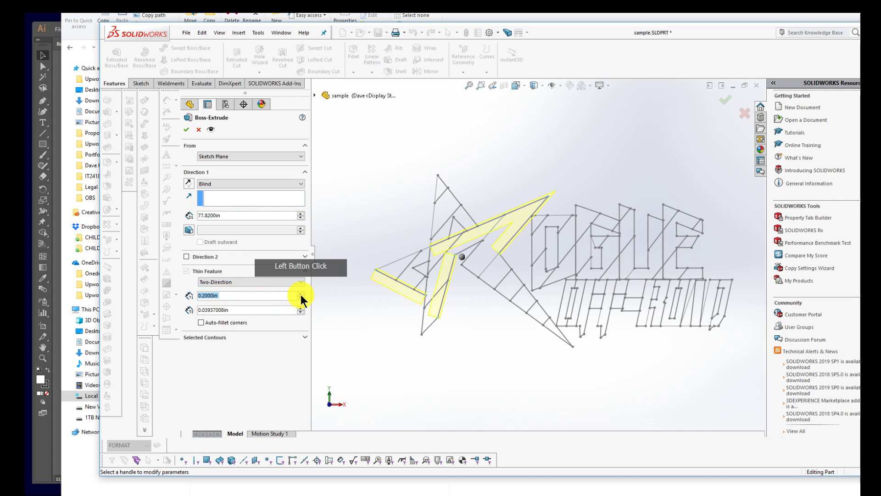
pyautogui.click(301, 297)
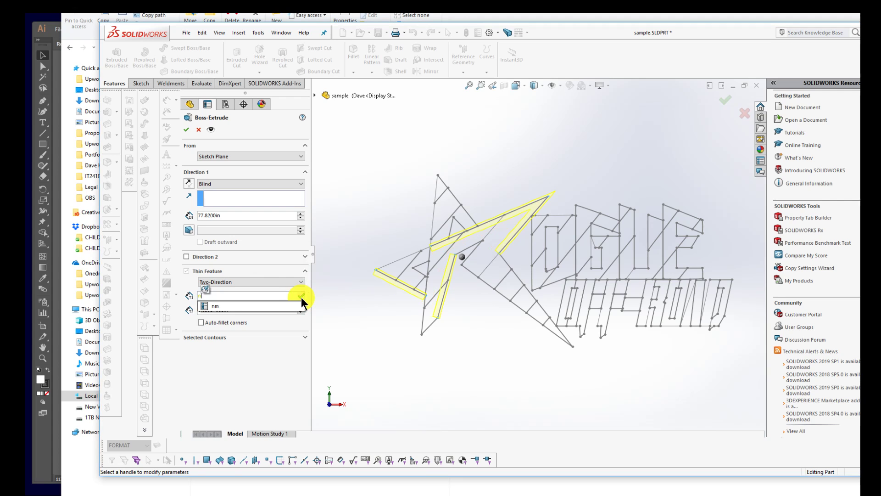
pyautogui.click(395, 341)
pyautogui.press('Escape')
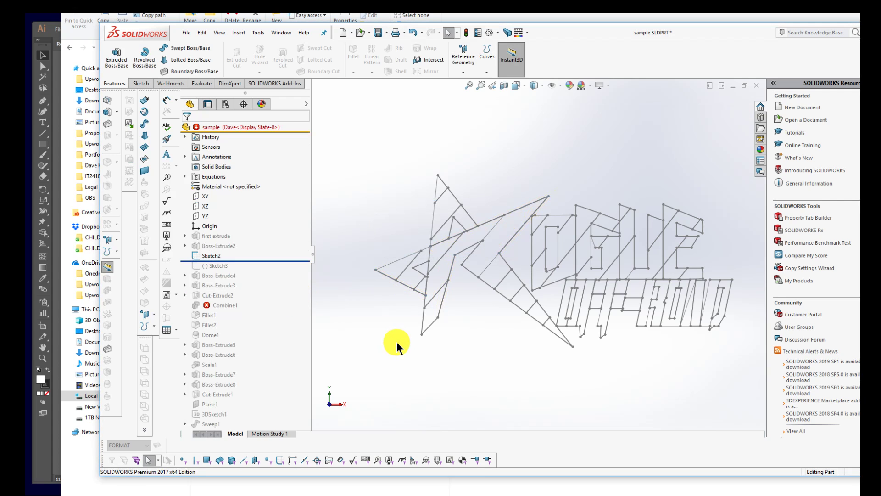
# - Start an Extruded Boss/Base from the contour of the star's long upper edge line
pyautogui.hotkey('ctrl', '2')
pyautogui.hotkey('ctrl', '1')
pyautogui.click(210, 256)
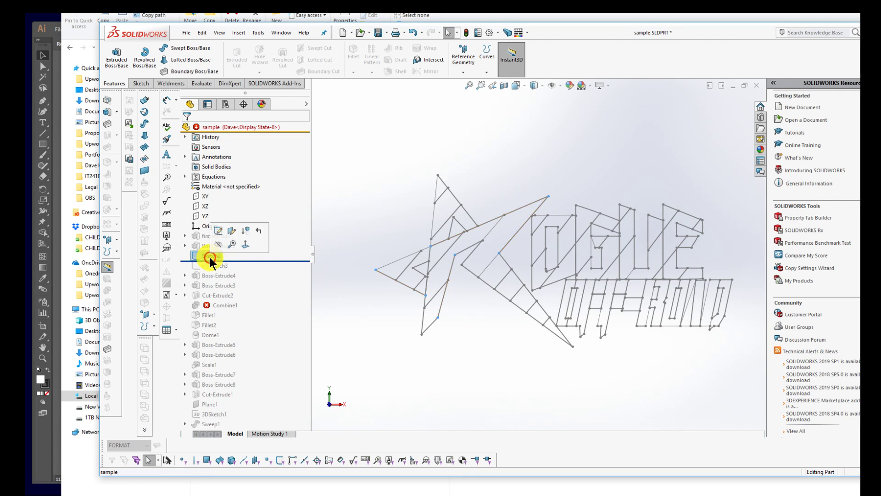
pyautogui.click(220, 244)
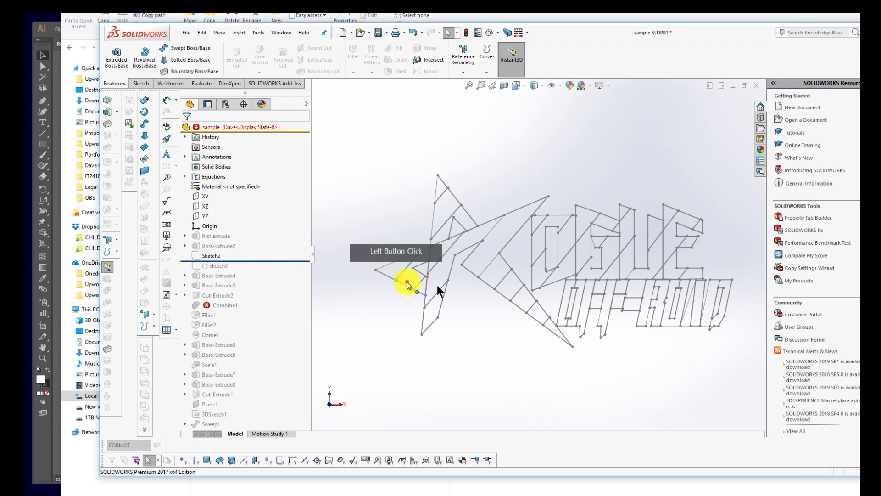
pyautogui.click(490, 220)
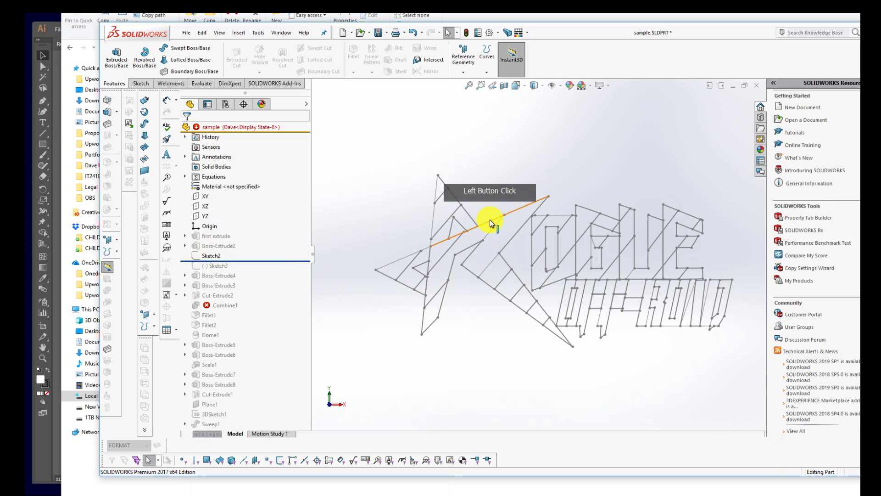
pyautogui.press('e')
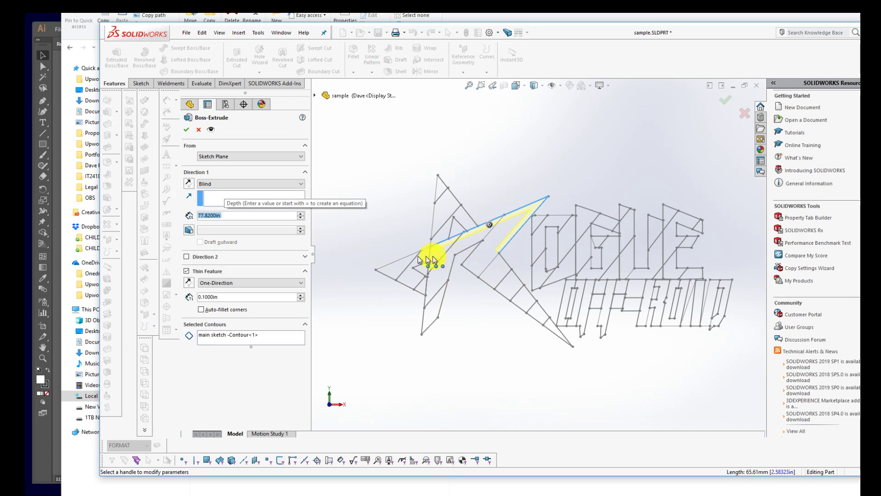
# - Set the extrusion's thin feature to Mid-Plane with a thickness of 0.125 in
pyautogui.click(207, 282)
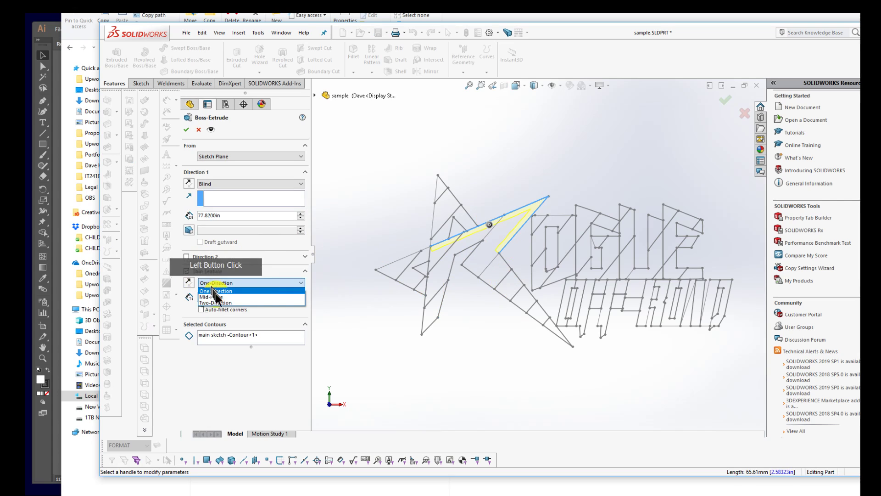
pyautogui.click(217, 296)
pyautogui.moveTo(251, 297); pyautogui.dragTo(175, 281)
pyautogui.write('.125')
pyautogui.press('Return')
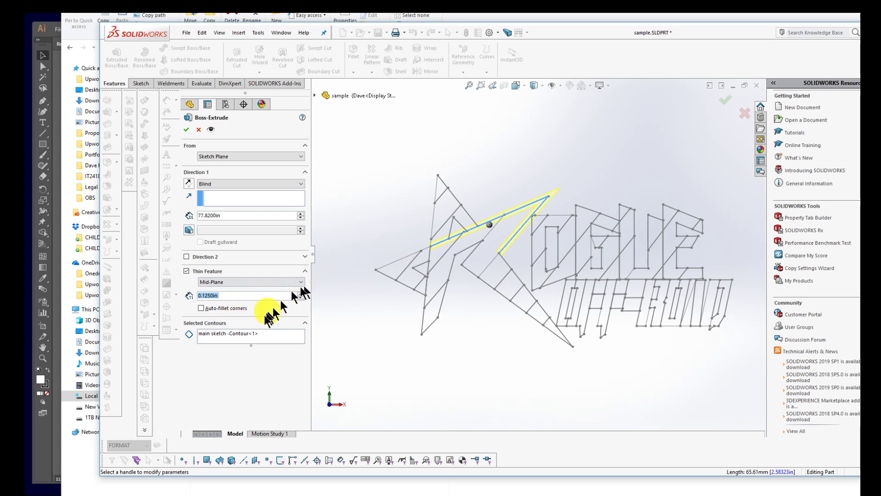
# - Add the regions of the star's left point, centre, upper right arm and top point to the selected contours
pyautogui.click(263, 334)
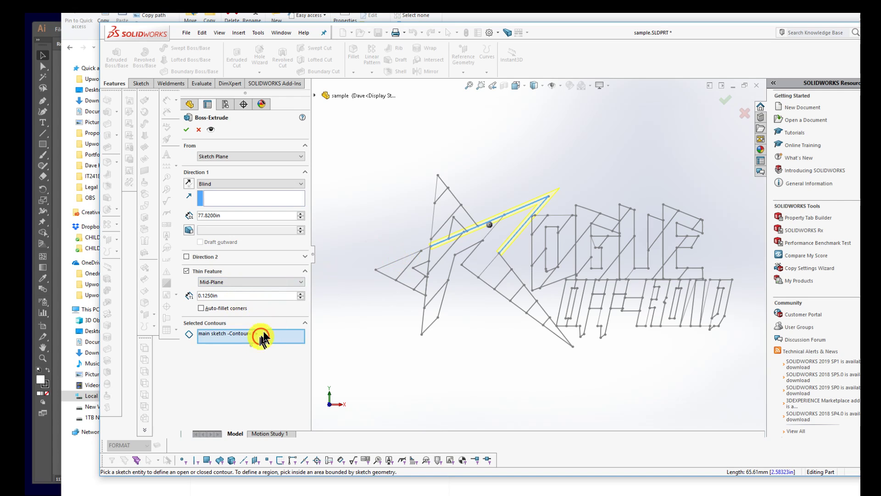
pyautogui.click(401, 265)
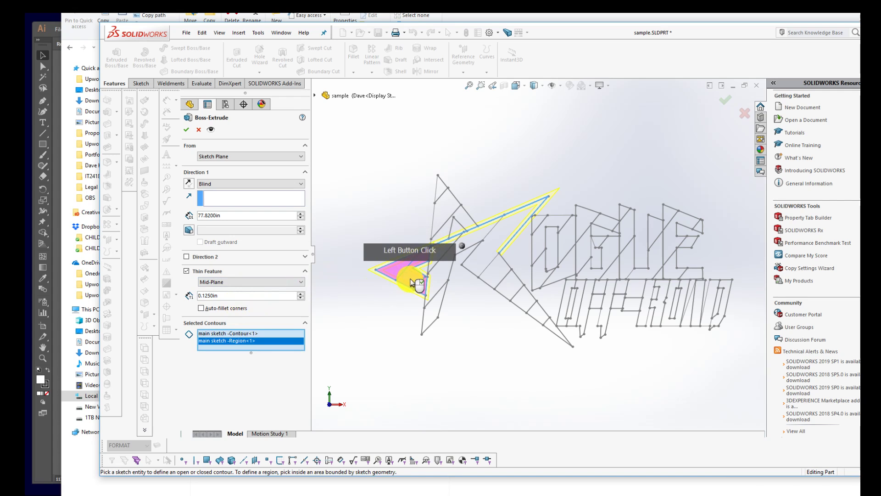
pyautogui.click(480, 261)
pyautogui.click(443, 266)
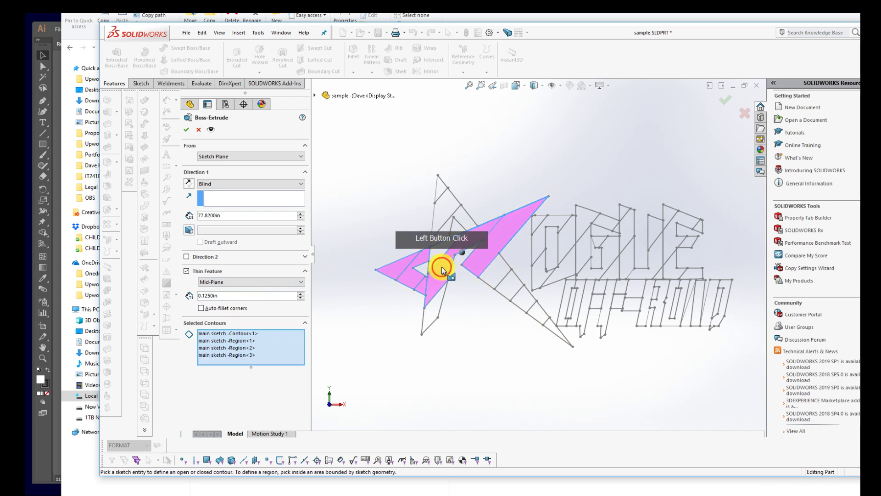
pyautogui.click(440, 207)
pyautogui.click(445, 191)
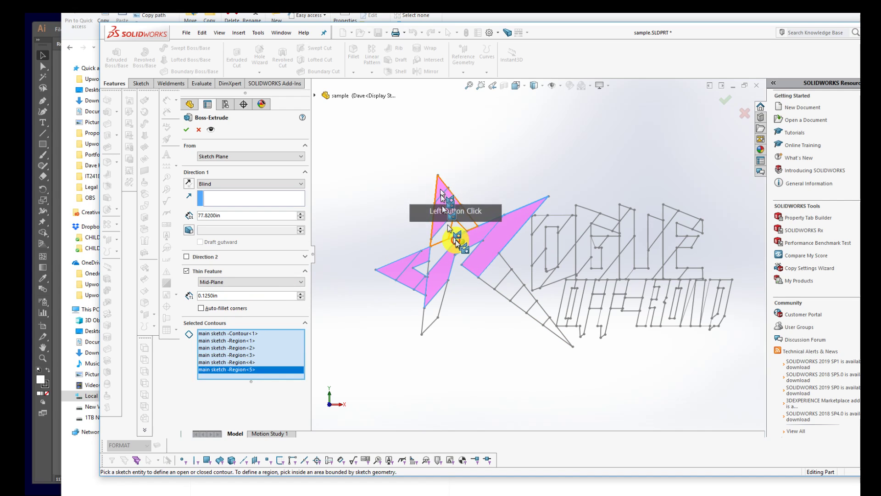
pyautogui.click(465, 223)
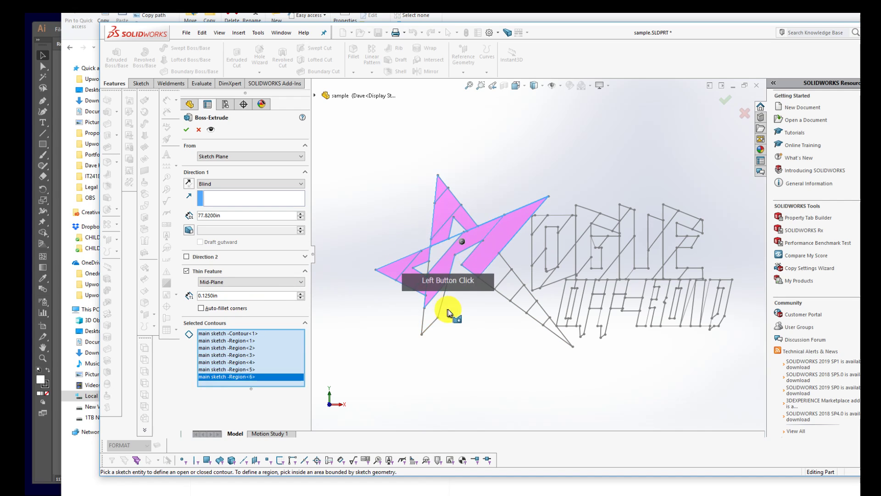
# - Add the star's lower left leg outline and all regions down its lower right arm to the selected contours
pyautogui.click(440, 297)
pyautogui.scroll(-4, 447, 261)
pyautogui.click(448, 246)
pyautogui.click(553, 289)
pyautogui.click(582, 313)
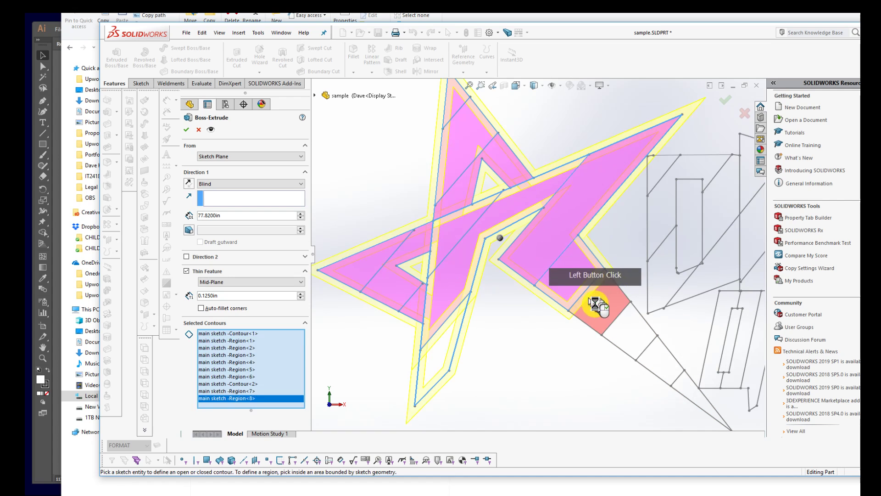
pyautogui.click(620, 327)
pyautogui.click(663, 361)
pyautogui.click(698, 394)
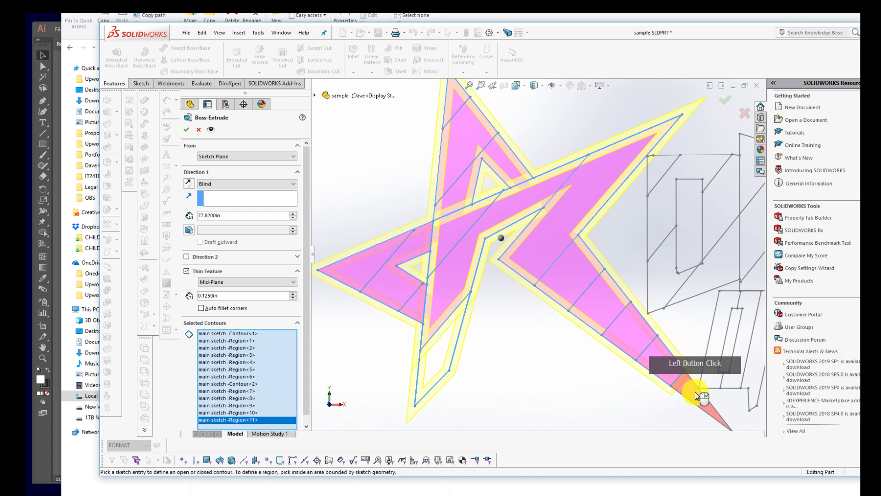
# - Set the blind extrusion depth in Direction 1 to 0.75 in
pyautogui.moveTo(580, 365); pyautogui.dragTo(477, 141, button='middle')
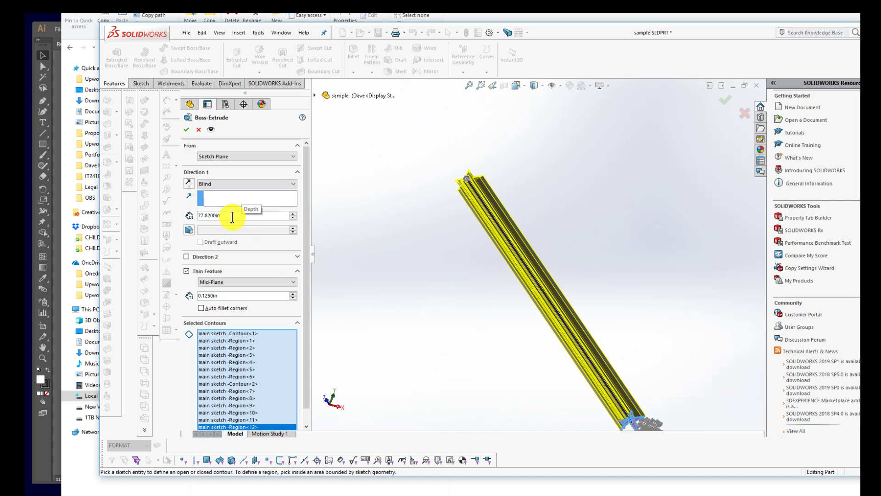
pyautogui.moveTo(228, 214); pyautogui.dragTo(181, 215)
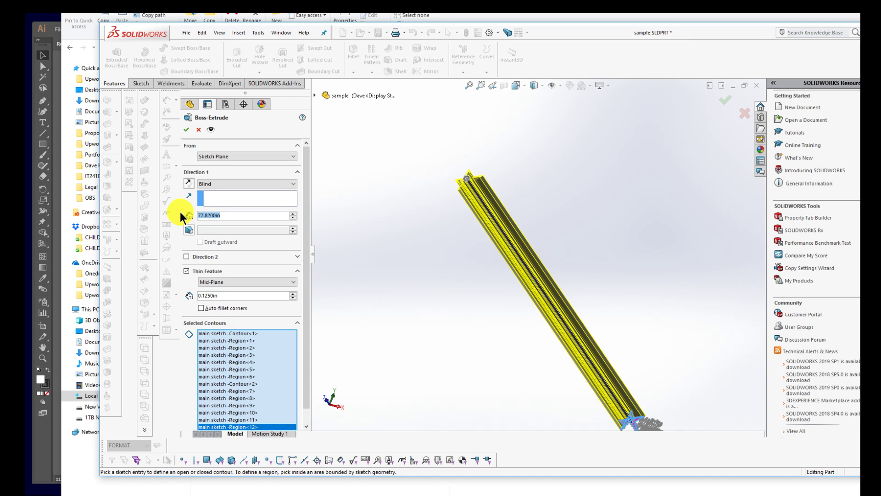
pyautogui.write('.75')
pyautogui.press('Return')
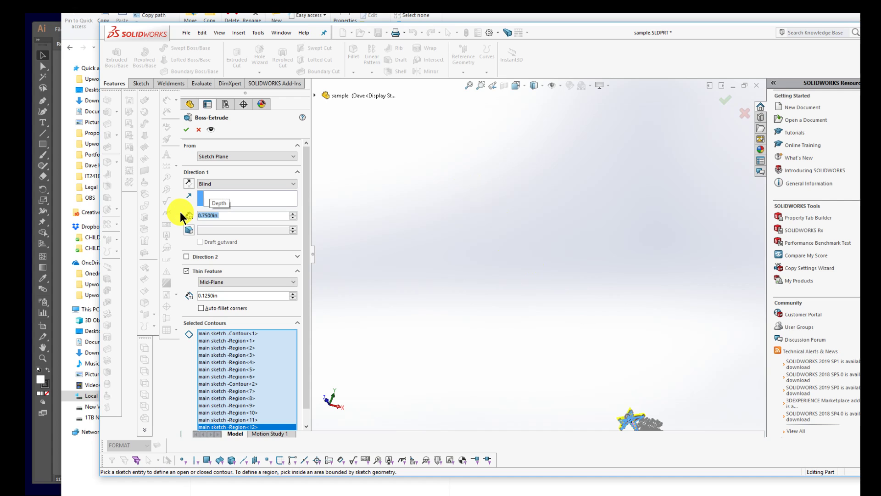
# - Add the inner cross lines of the star's top point, left point and centre to the extrusion's selected contours
pyautogui.scroll(3, 654, 407)
pyautogui.scroll(-8, 593, 348)
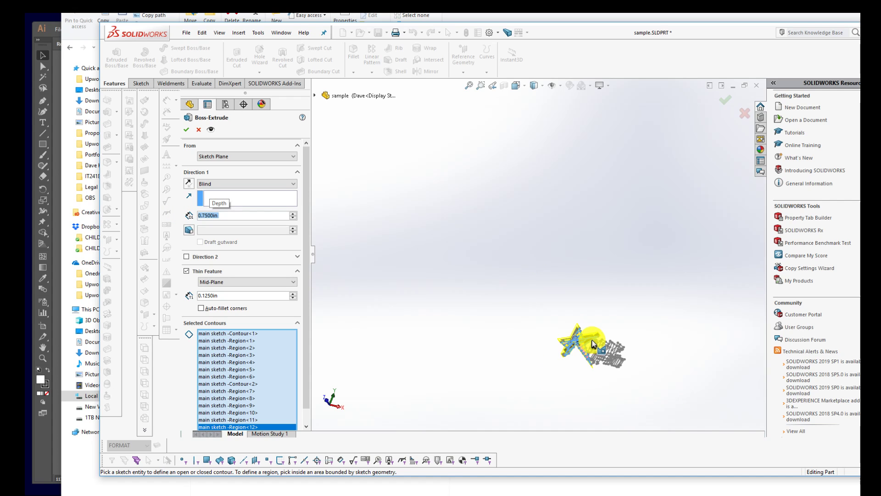
pyautogui.moveTo(593, 349); pyautogui.dragTo(542, 312, button='middle')
pyautogui.scroll(-3, 562, 312)
pyautogui.scroll(-3, 544, 298)
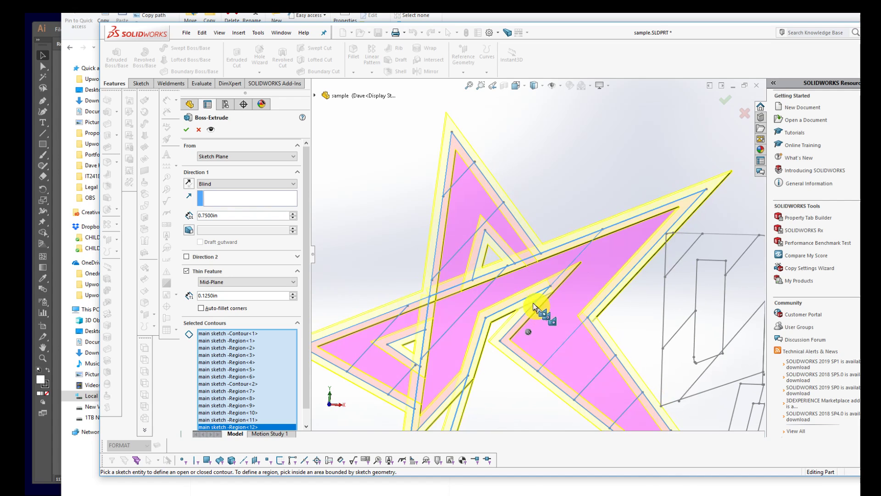
pyautogui.click(289, 368)
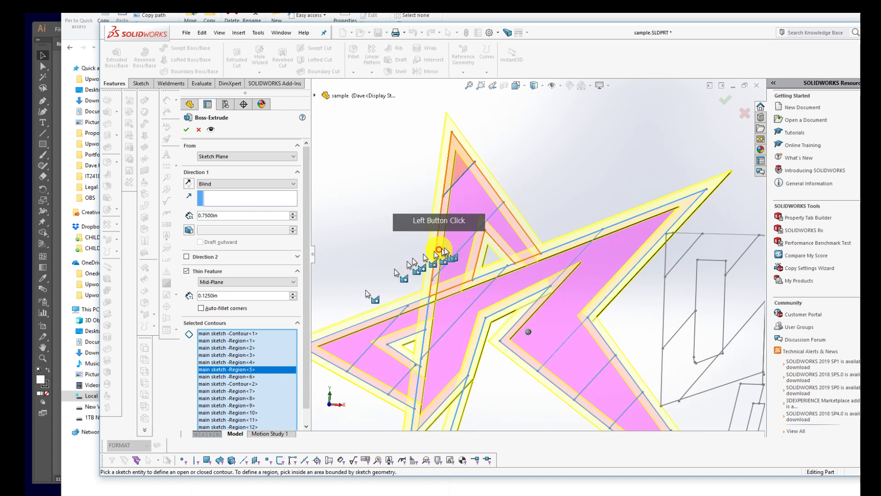
pyautogui.click(466, 241)
pyautogui.click(467, 182)
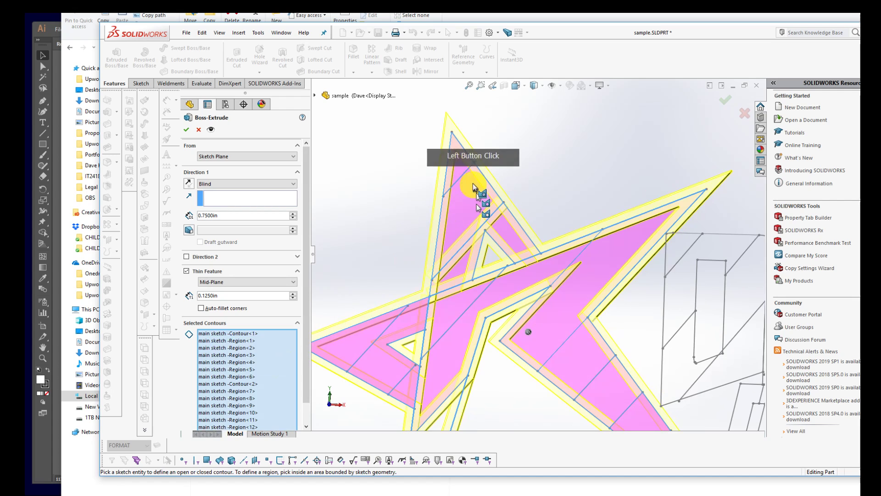
pyautogui.click(375, 367)
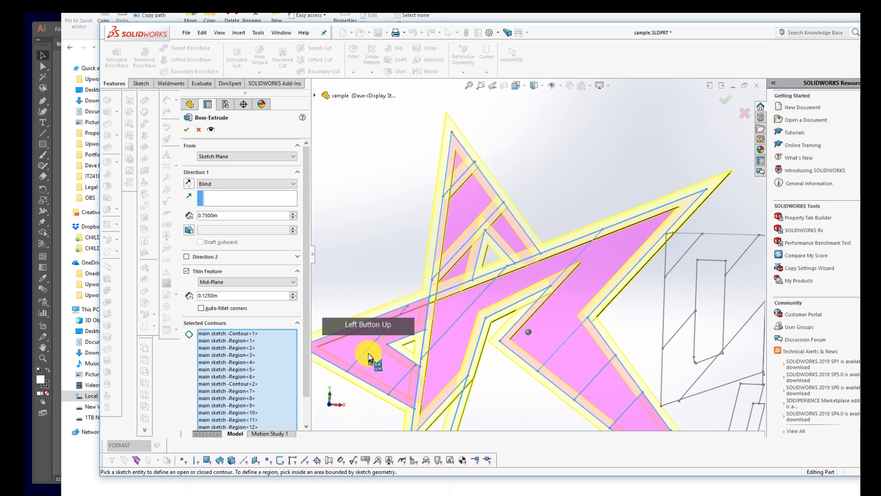
pyautogui.click(401, 381)
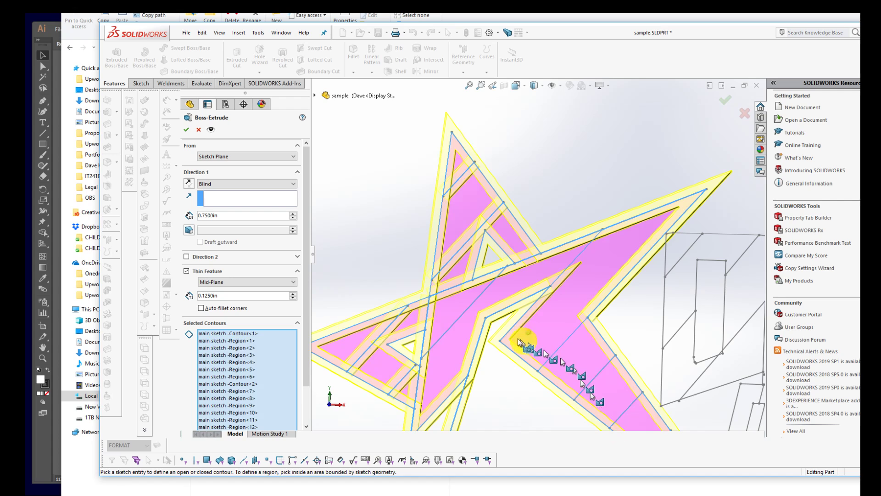
pyautogui.click(482, 294)
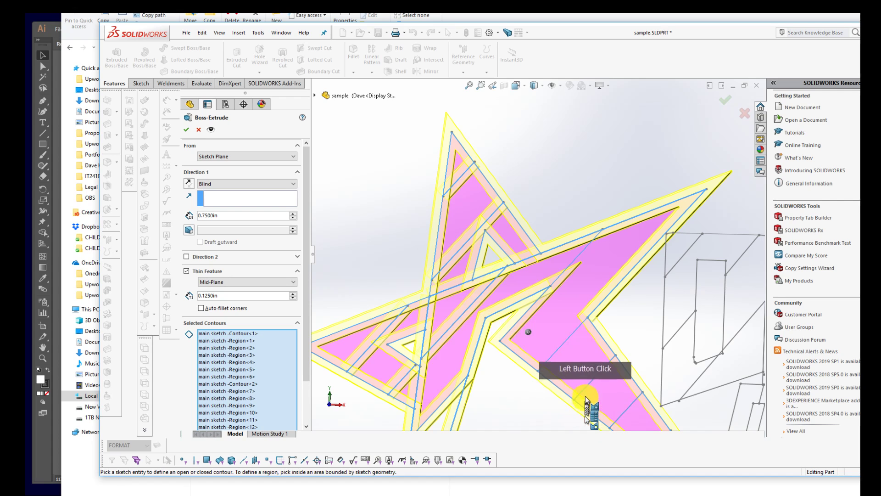
# - Add the cross lines along the star's lower right arm to the selected contours and accept the extrusion
pyautogui.scroll(3, 592, 349)
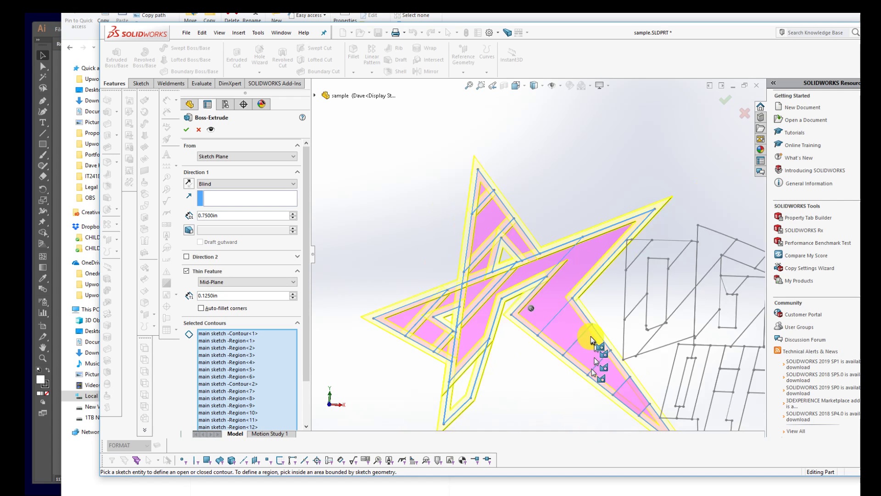
pyautogui.click(553, 301)
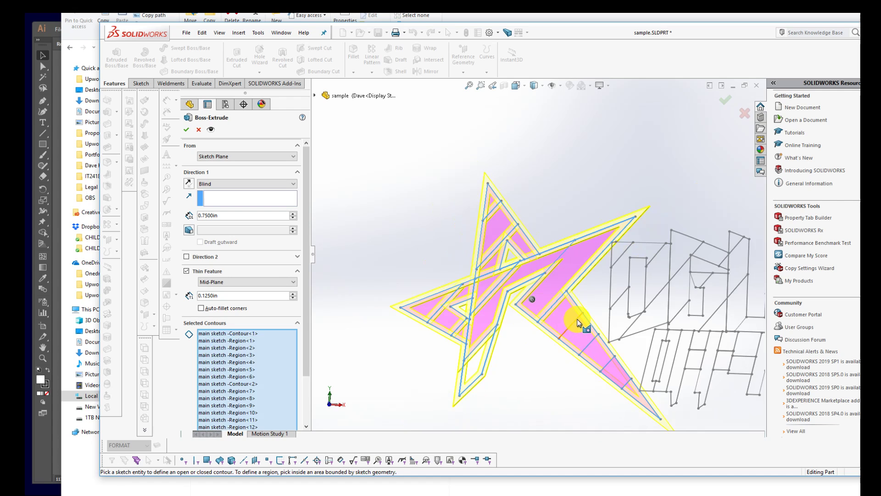
pyautogui.click(577, 323)
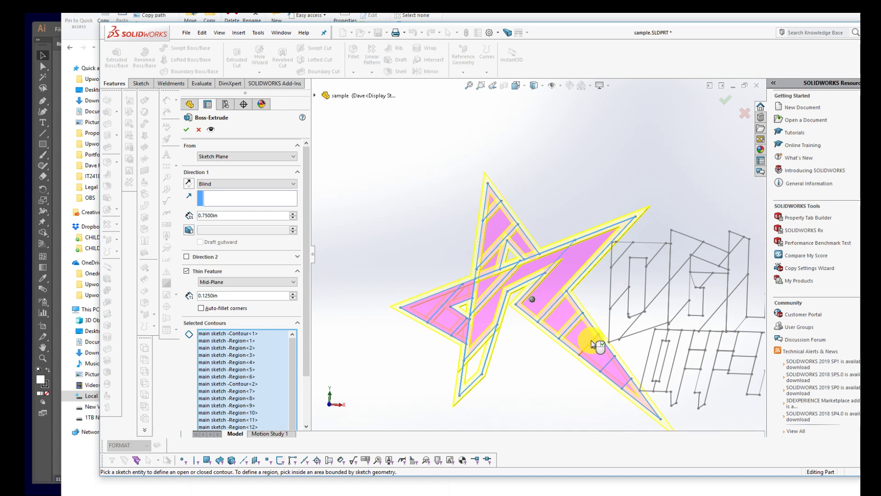
pyautogui.click(592, 342)
pyautogui.click(608, 362)
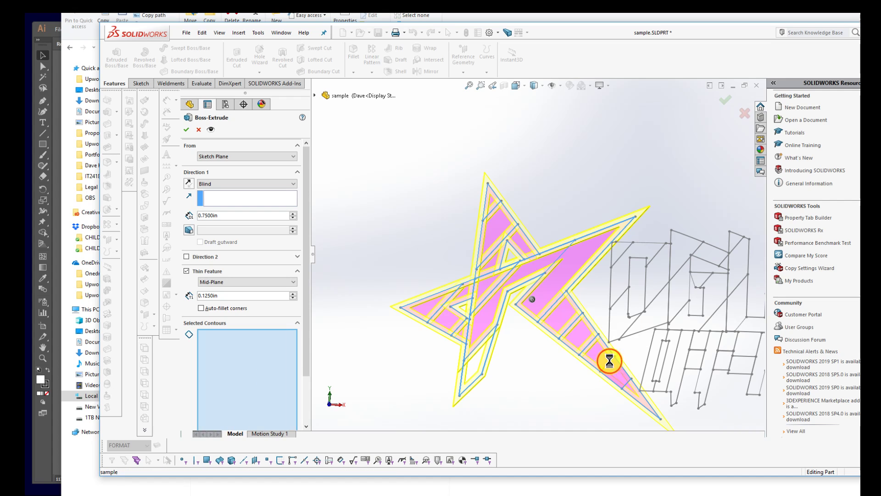
pyautogui.click(630, 385)
pyautogui.click(583, 382)
pyautogui.scroll(2, 582, 380)
pyautogui.moveTo(582, 380); pyautogui.dragTo(580, 367, button='middle')
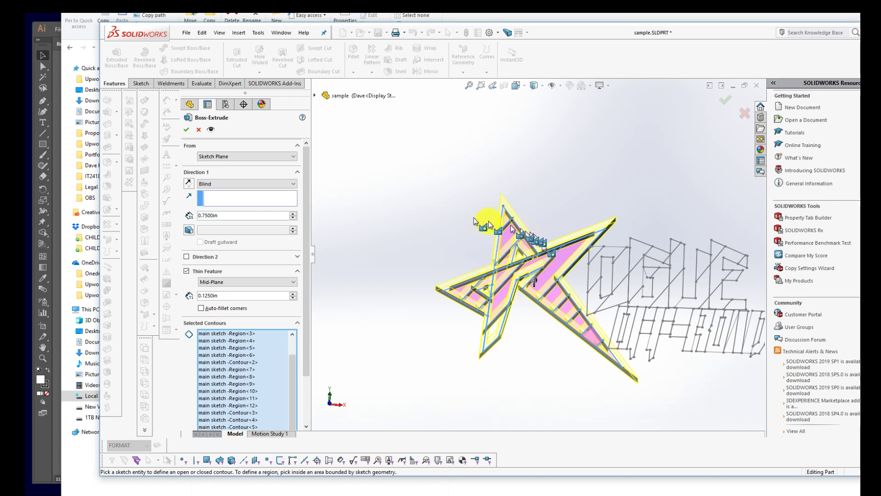
pyautogui.click(186, 129)
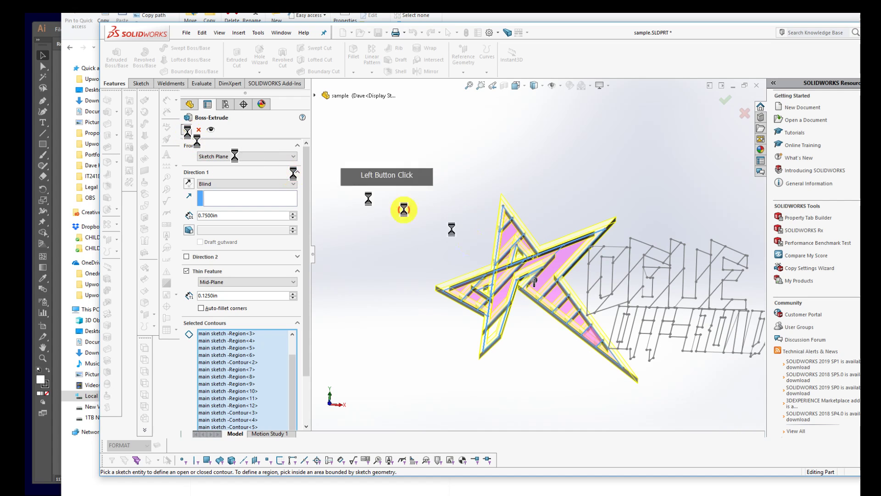
# - Edit the thin star extrusion to add the inner line at the base of the upper right arm to its selected contours
pyautogui.scroll(-5, 523, 268)
pyautogui.moveTo(560, 225); pyautogui.dragTo(553, 275, button='middle')
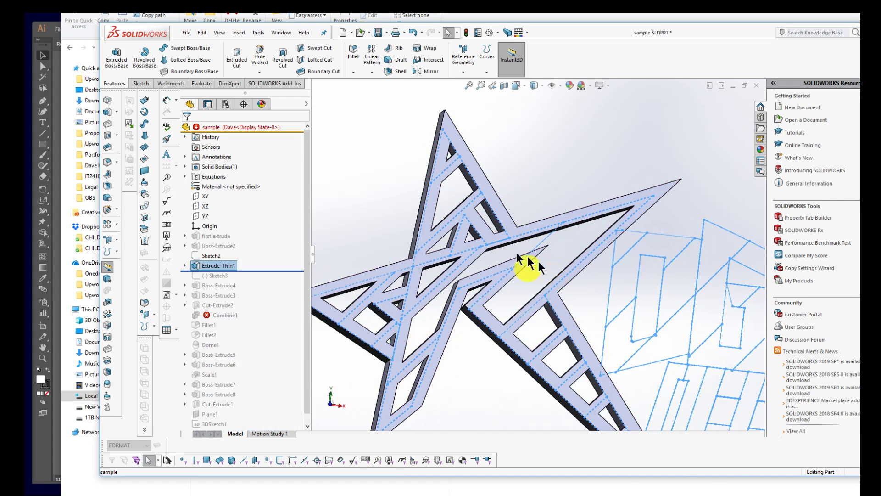
pyautogui.rightClick(213, 270)
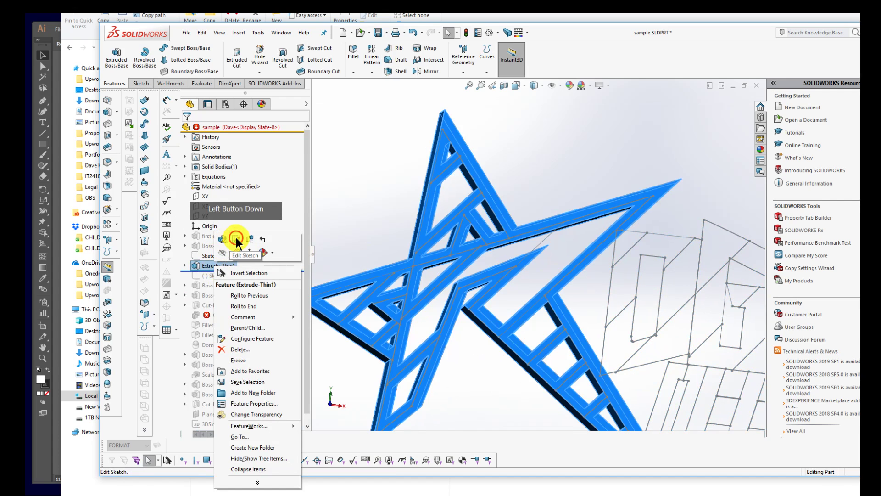
pyautogui.click(223, 239)
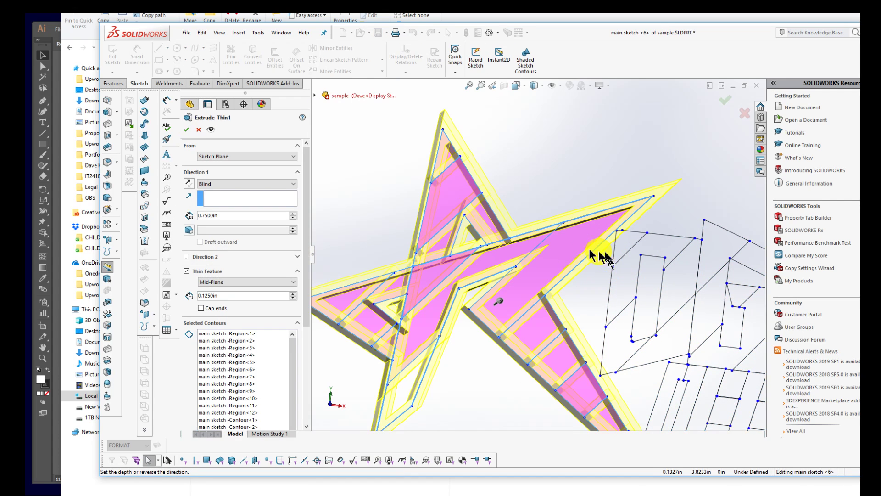
pyautogui.click(548, 243)
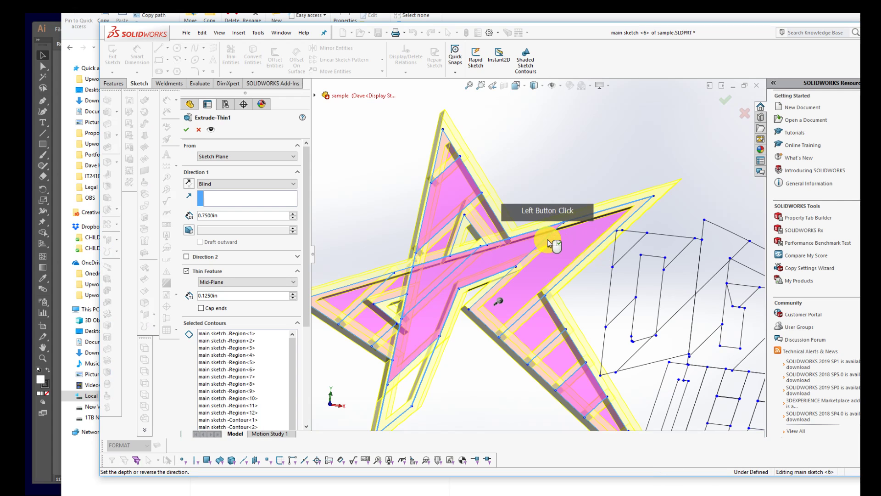
pyautogui.click(285, 376)
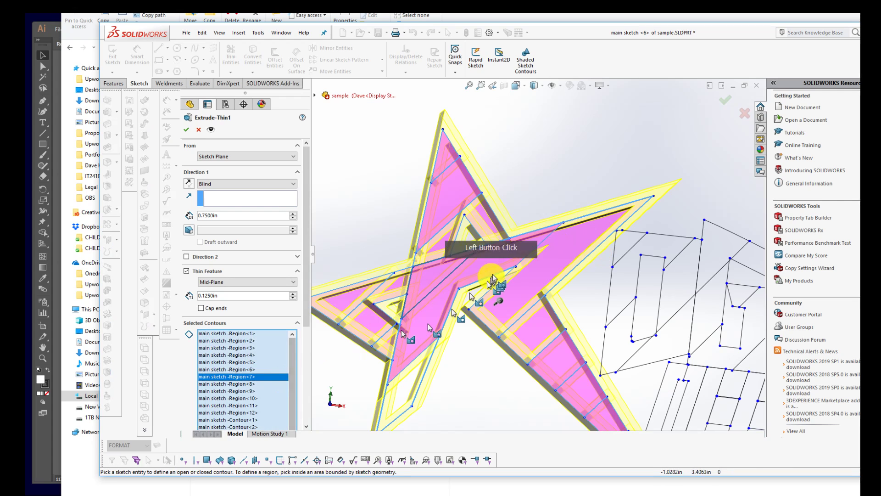
pyautogui.click(548, 241)
pyautogui.click(360, 285)
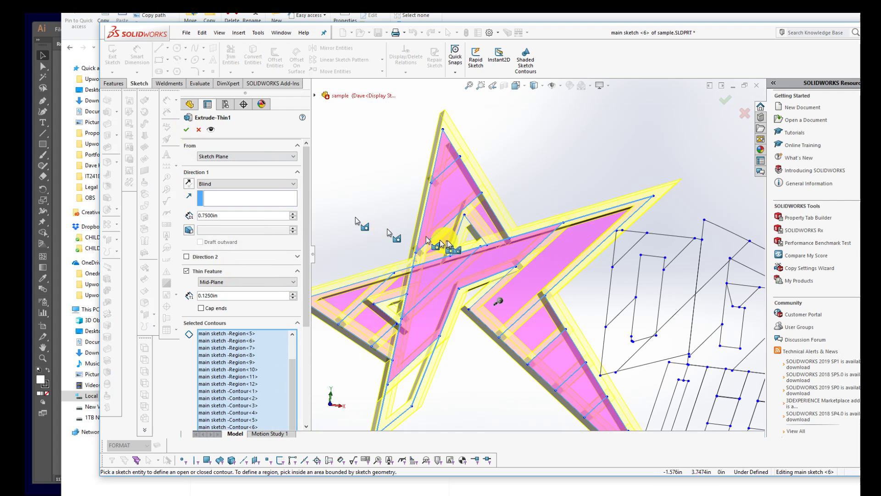
pyautogui.click(187, 129)
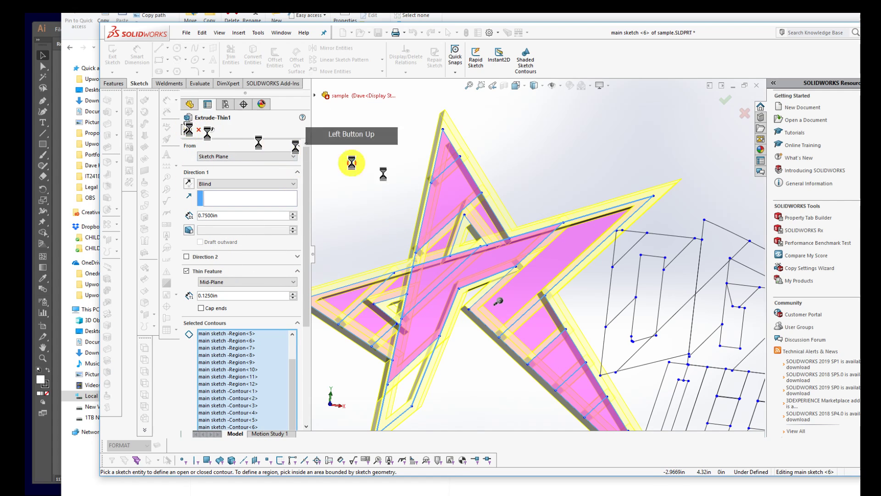
# - Examine the extruded star frame from several angles, including the inner corner between its two lower arms
pyautogui.scroll(2, 591, 305)
pyautogui.moveTo(594, 305); pyautogui.dragTo(590, 227, button='middle')
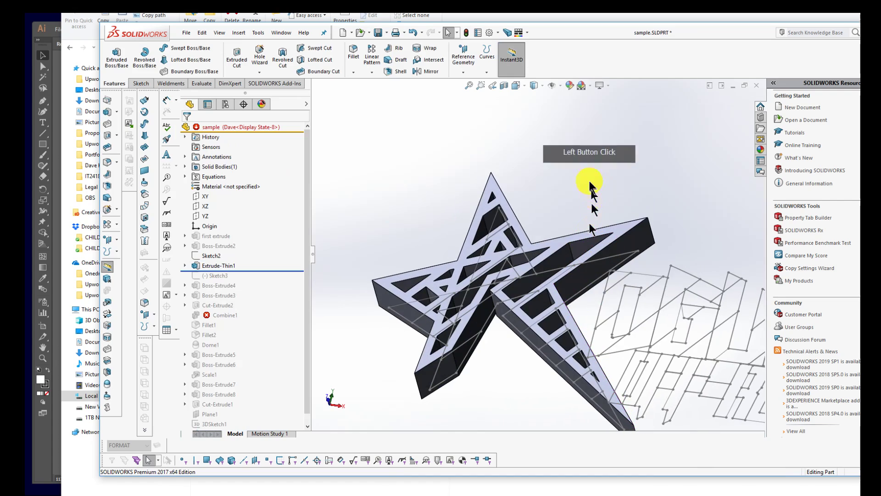
pyautogui.scroll(-5, 602, 255)
pyautogui.scroll(4, 565, 269)
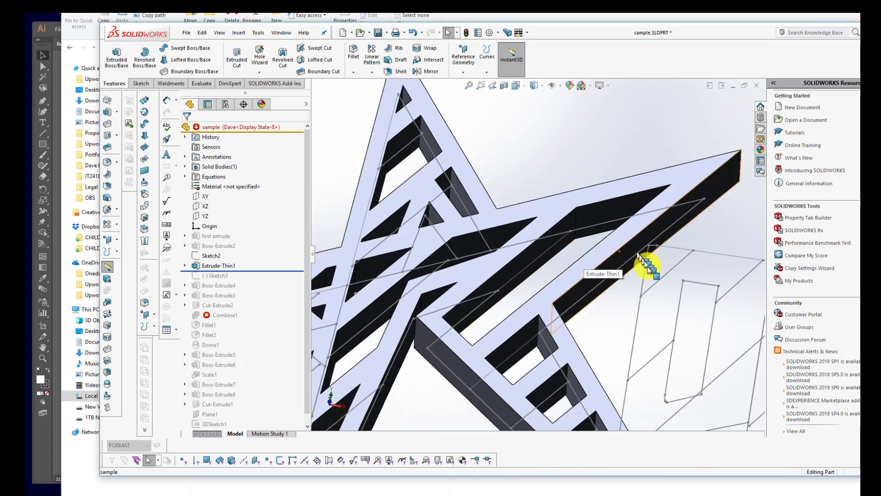
pyautogui.scroll(-6, 482, 321)
pyautogui.scroll(-5, 493, 305)
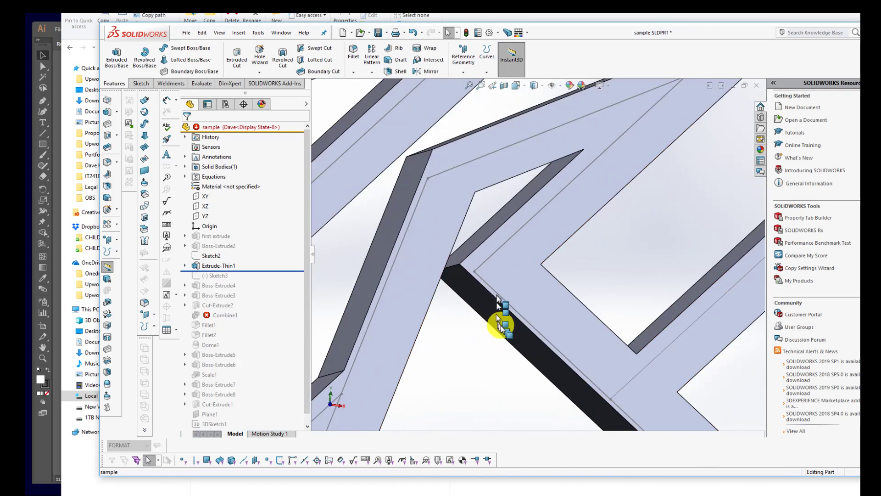
pyautogui.scroll(5, 501, 314)
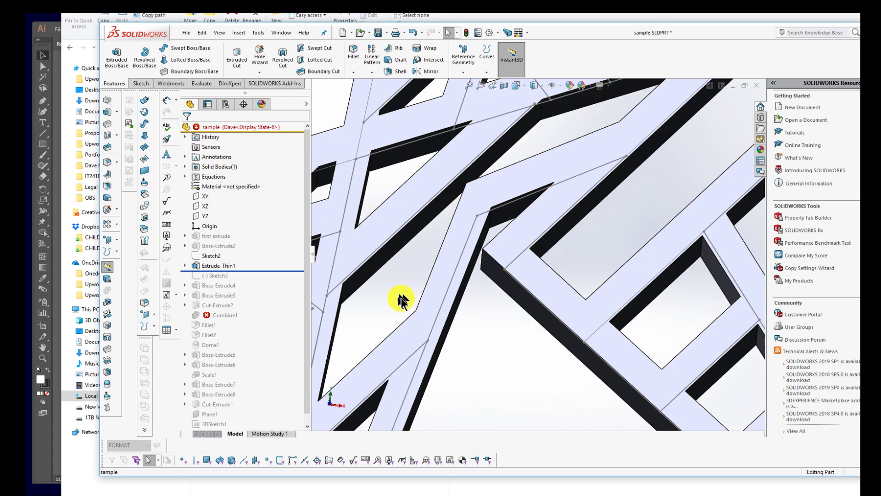
pyautogui.scroll(5, 404, 302)
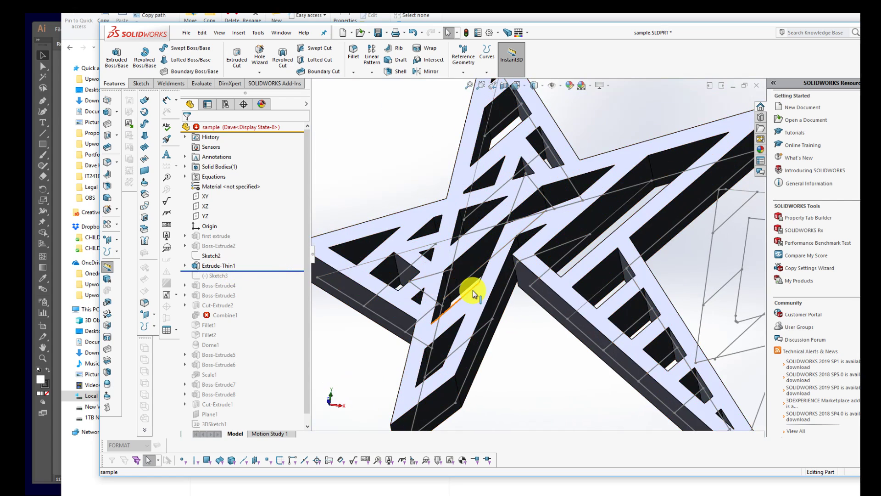
pyautogui.moveTo(472, 290); pyautogui.dragTo(395, 262, button='middle')
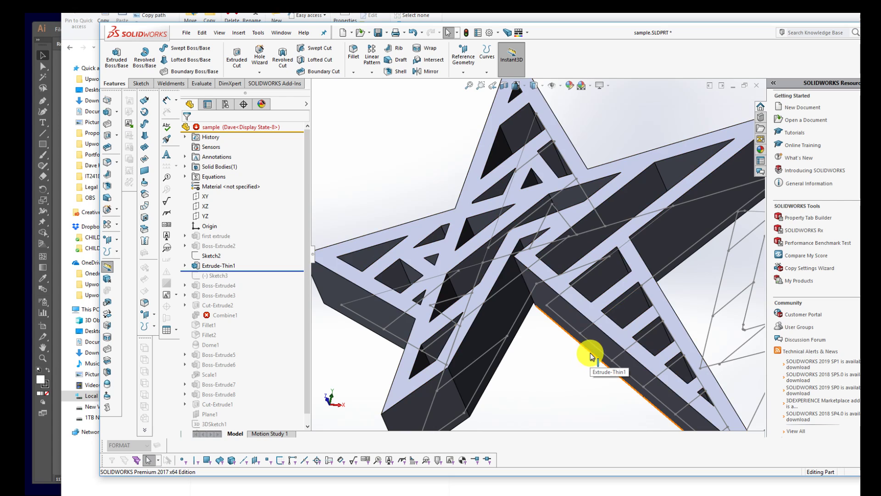
pyautogui.press('z')
pyautogui.press('z')
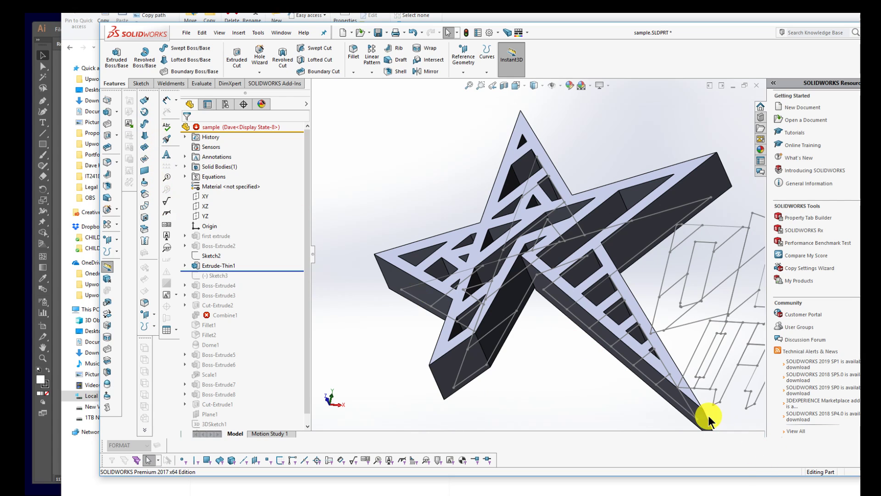
pyautogui.press('z')
pyautogui.press('z')
pyautogui.press('z')
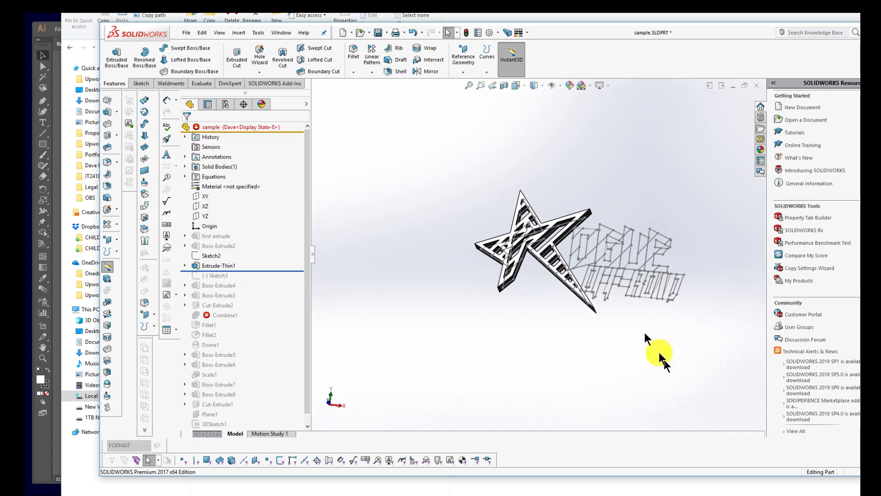
# - Inspect the wall ends near the joint of the lower arms up close, and the whole star against the lettering sketch
pyautogui.scroll(-5, 565, 230)
pyautogui.moveTo(606, 271); pyautogui.dragTo(532, 308, button='middle')
pyautogui.scroll(2, 546, 288)
pyautogui.scroll(-5, 487, 305)
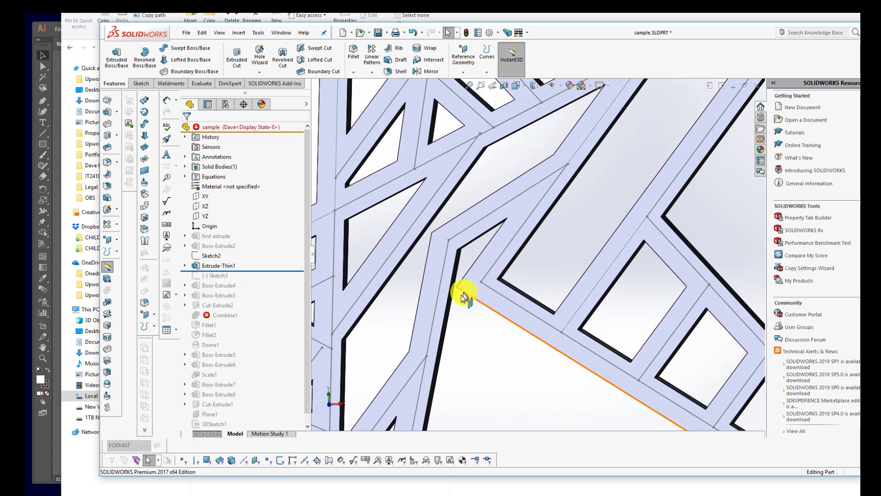
pyautogui.moveTo(492, 286)
pyautogui.mouseDown(button='middle')
pyautogui.moveTo(502, 288)
pyautogui.moveTo(496, 283)
pyautogui.mouseUp(button='middle')
pyautogui.scroll(4, 496, 285)
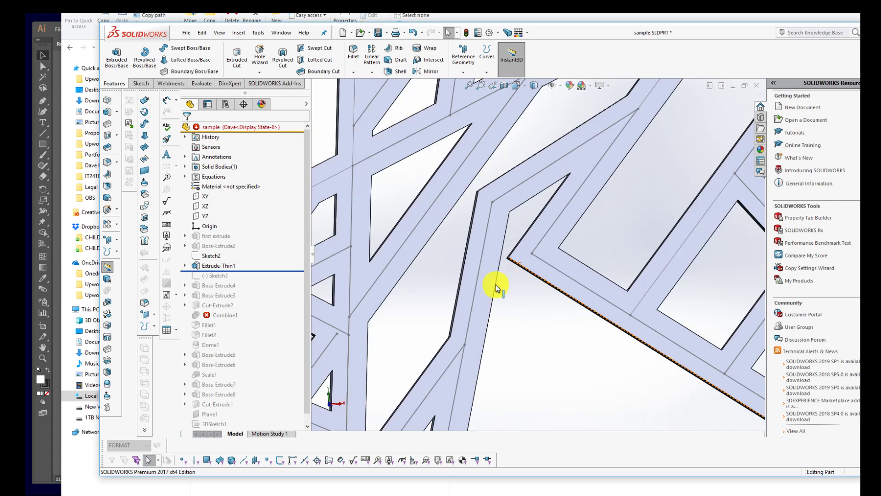
pyautogui.scroll(-3, 516, 278)
pyautogui.moveTo(517, 276); pyautogui.dragTo(516, 245, button='middle')
pyautogui.scroll(3, 528, 247)
pyautogui.moveTo(559, 216)
pyautogui.mouseDown(button='middle')
pyautogui.moveTo(573, 198)
pyautogui.moveTo(553, 204)
pyautogui.mouseUp(button='middle')
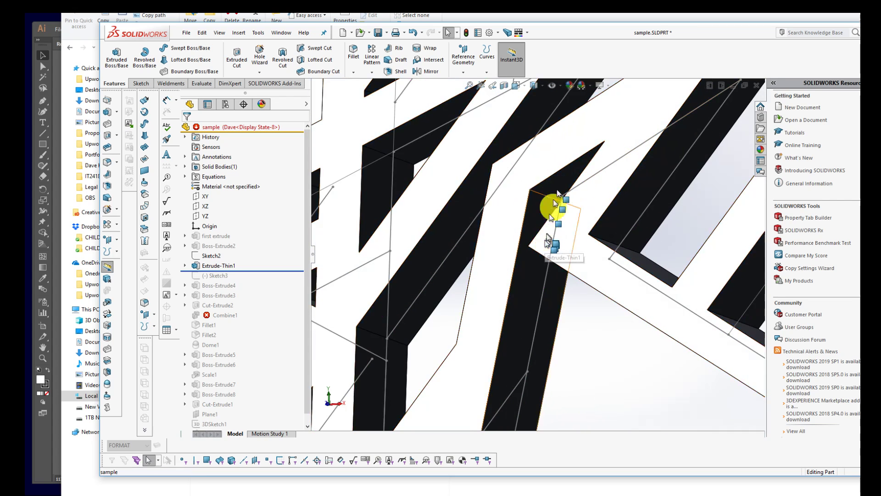
pyautogui.scroll(5, 548, 293)
pyautogui.moveTo(548, 293); pyautogui.dragTo(558, 299, button='middle')
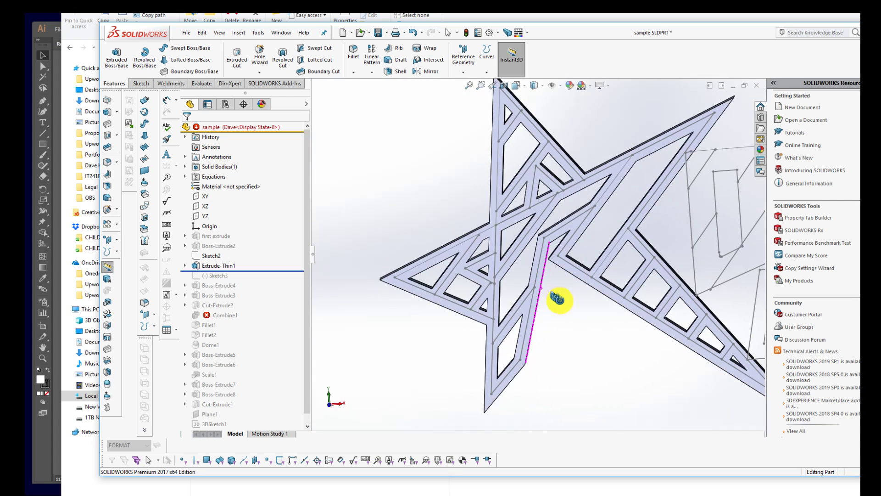
pyautogui.scroll(-3, 537, 228)
pyautogui.scroll(5, 590, 295)
pyautogui.moveTo(590, 295)
pyautogui.mouseDown(button='middle')
pyautogui.moveTo(613, 305)
pyautogui.moveTo(596, 311)
pyautogui.mouseUp(button='middle')
pyautogui.scroll(-3, 584, 294)
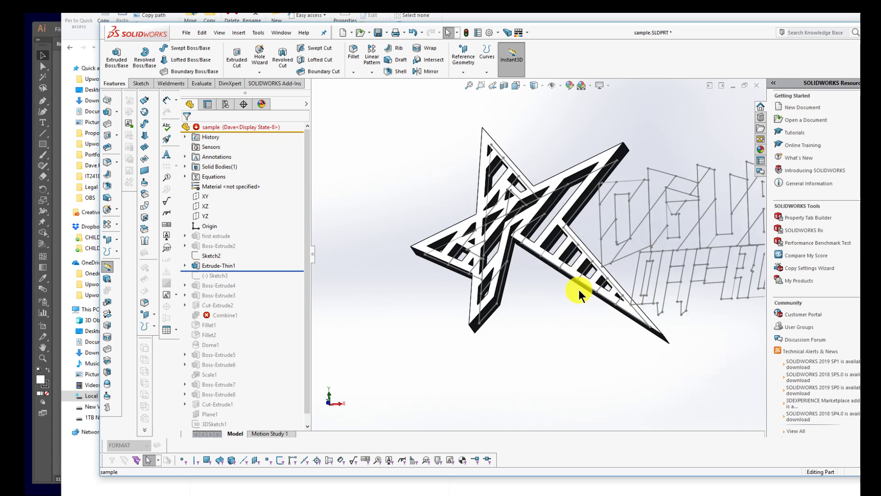
pyautogui.moveTo(557, 257); pyautogui.dragTo(560, 254, button='middle')
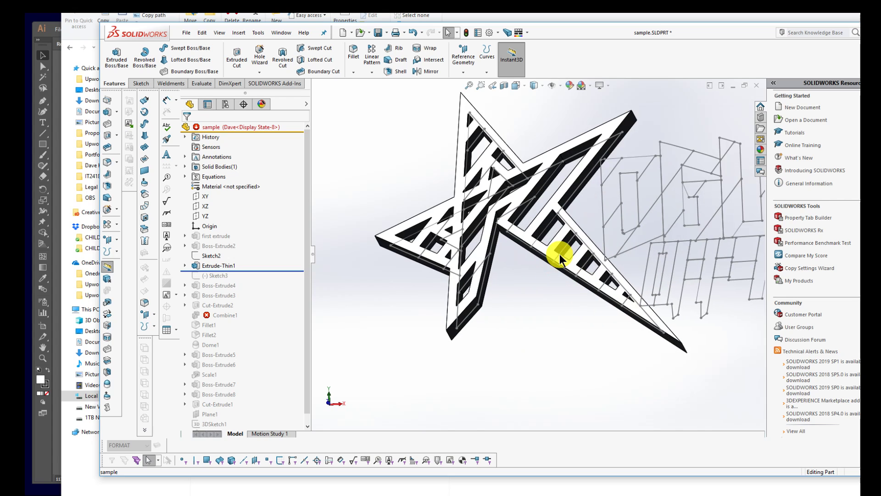
pyautogui.scroll(3, 559, 254)
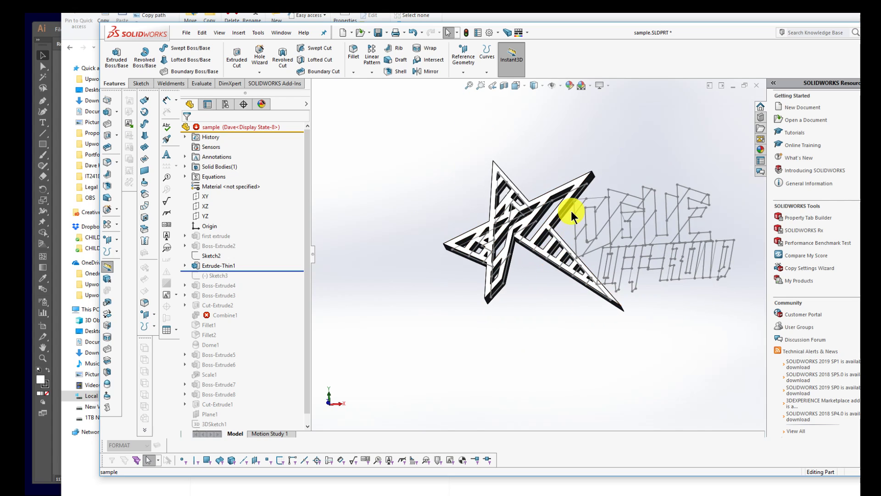
pyautogui.moveTo(567, 220); pyautogui.dragTo(613, 218, button='middle')
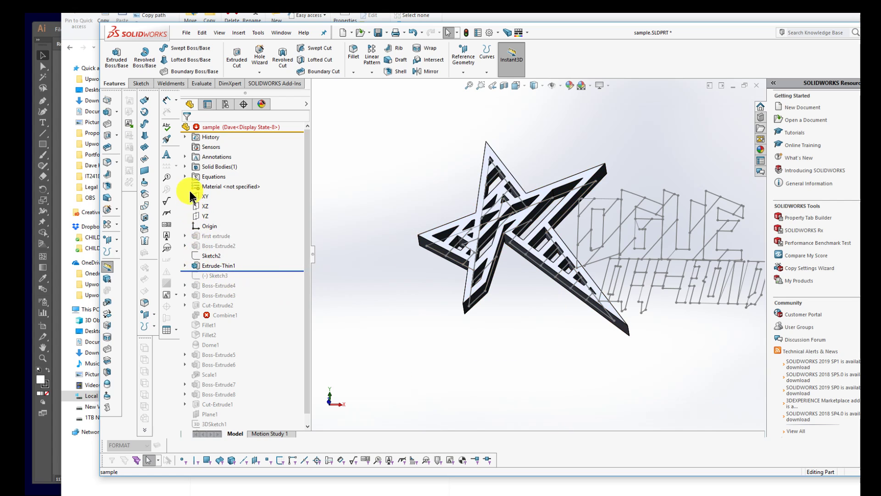
# - Sketch a corner rectangle on the XY plane that encloses the star and the lettering
pyautogui.click(204, 196)
pyautogui.moveTo(472, 291)
pyautogui.mouseDown(button='middle')
pyautogui.moveTo(480, 303)
pyautogui.moveTo(470, 304)
pyautogui.mouseUp(button='middle')
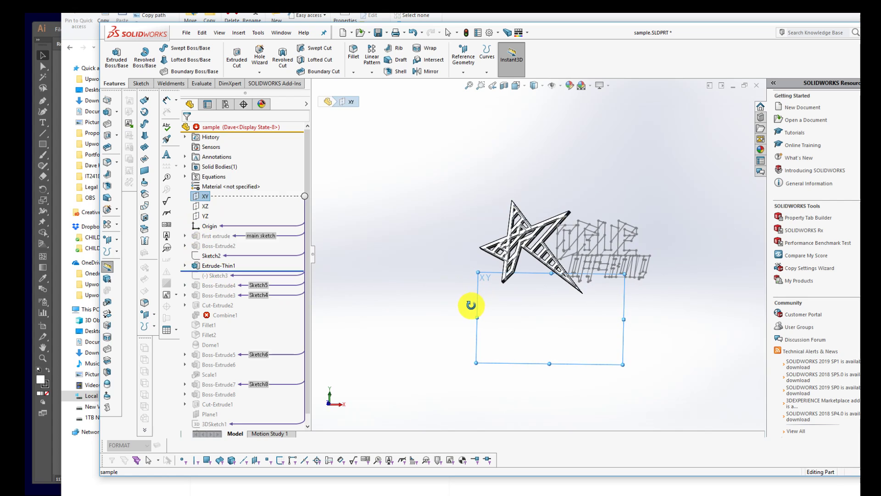
pyautogui.press('r')
pyautogui.moveTo(453, 317)
pyautogui.mouseDown()
pyautogui.moveTo(718, 178)
pyautogui.moveTo(689, 183)
pyautogui.mouseUp()
pyautogui.press('Escape')
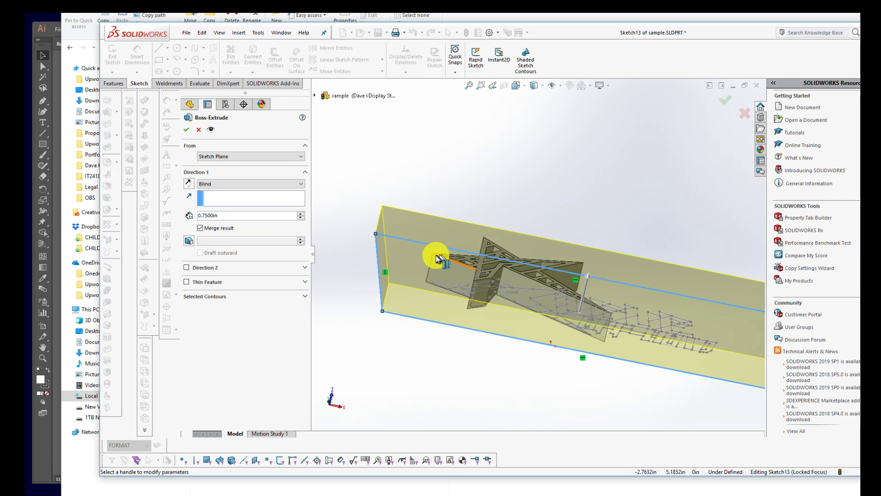
# - Extrude the rectangle up to the vertex at the star's left point, with the result merged
pyautogui.click(433, 257)
pyautogui.moveTo(374, 224); pyautogui.dragTo(399, 252, button='middle')
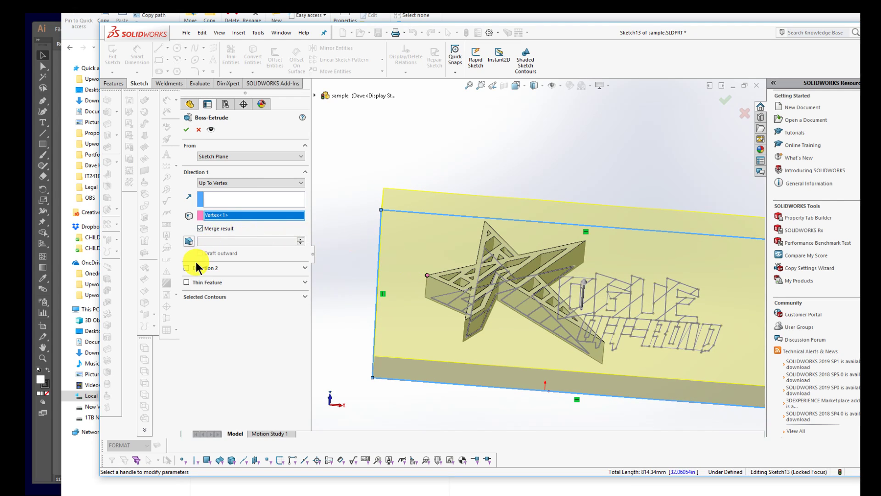
pyautogui.click(186, 133)
pyautogui.click(577, 252)
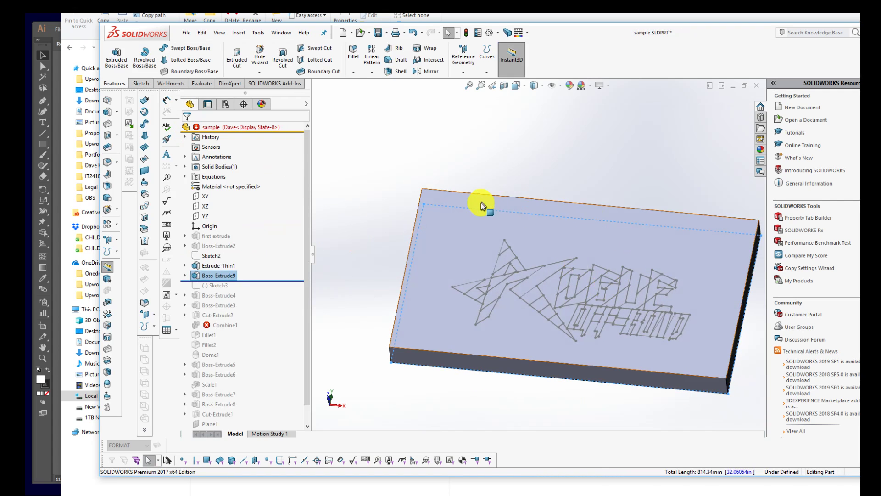
pyautogui.press('Escape')
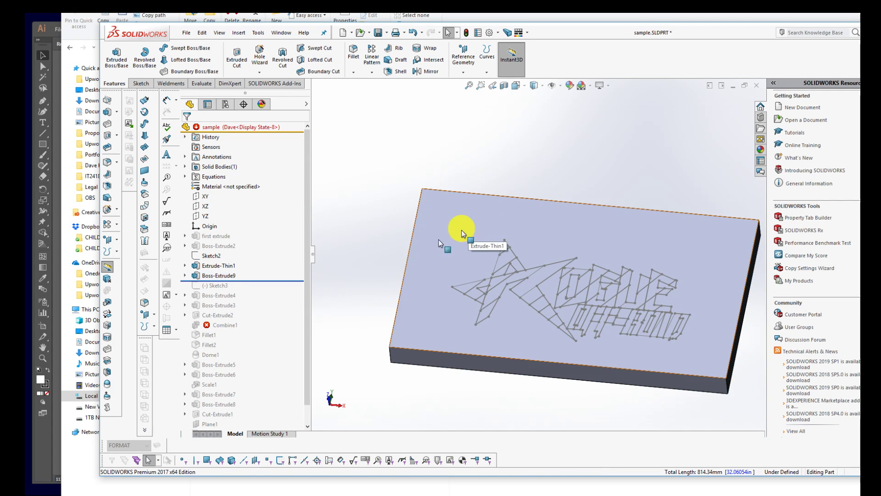
# - Reopen the rectangle sketch of the new block extrusion for editing
pyautogui.click(185, 275)
pyautogui.moveTo(468, 266)
pyautogui.mouseDown(button='middle')
pyautogui.moveTo(459, 199)
pyautogui.moveTo(481, 307)
pyautogui.mouseUp(button='middle')
pyautogui.rightClick(228, 286)
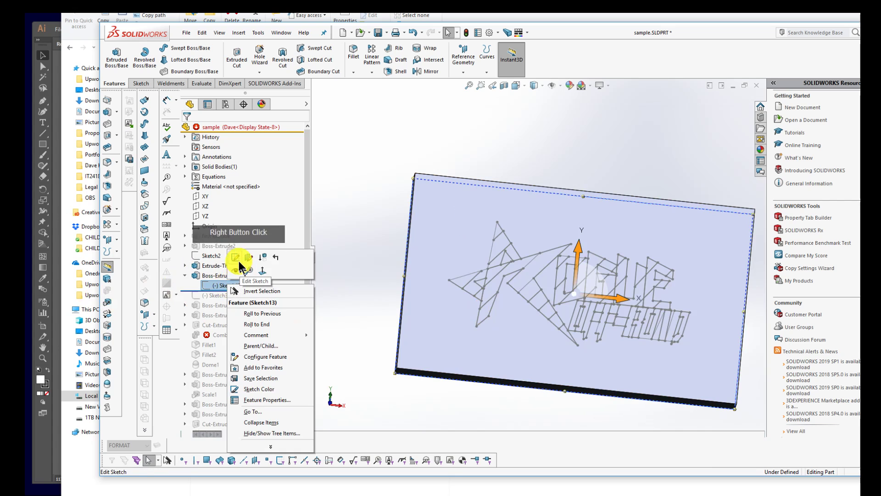
pyautogui.click(238, 262)
# - Offset the outer outline of the star's front face outward by 0.5 in within the rectangle sketch
pyautogui.moveTo(521, 299); pyautogui.dragTo(556, 276, button='middle')
pyautogui.scroll(-5, 555, 271)
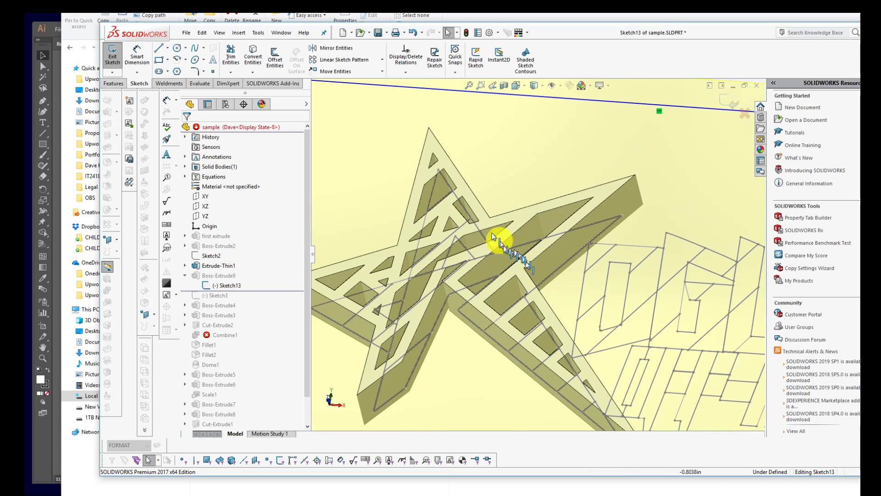
pyautogui.click(425, 161)
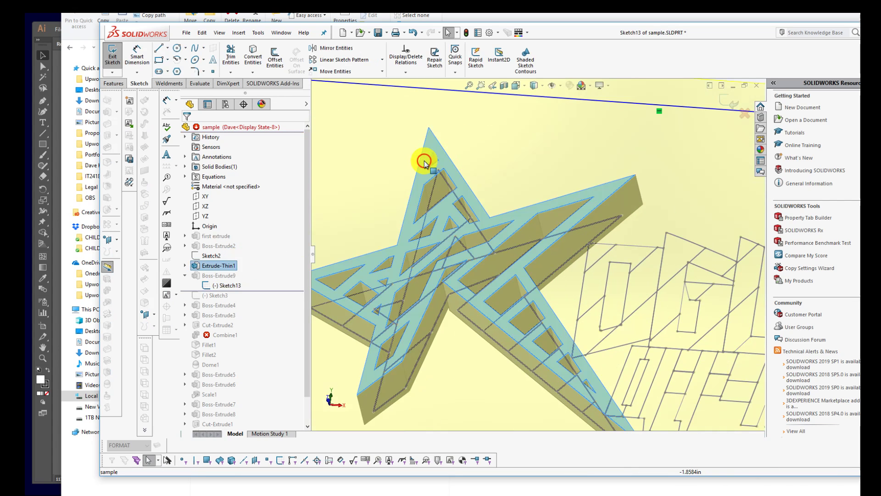
pyautogui.press('o')
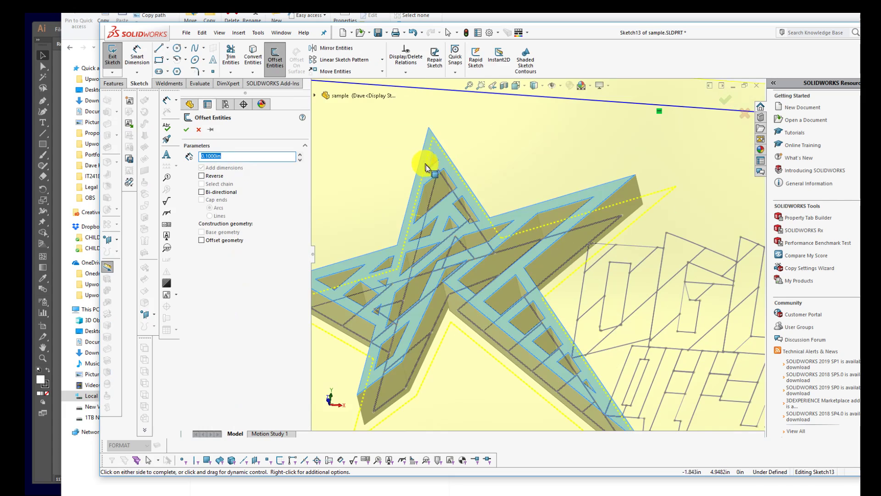
pyautogui.moveTo(557, 232); pyautogui.dragTo(560, 256, button='middle')
pyautogui.moveTo(232, 158); pyautogui.dragTo(164, 156)
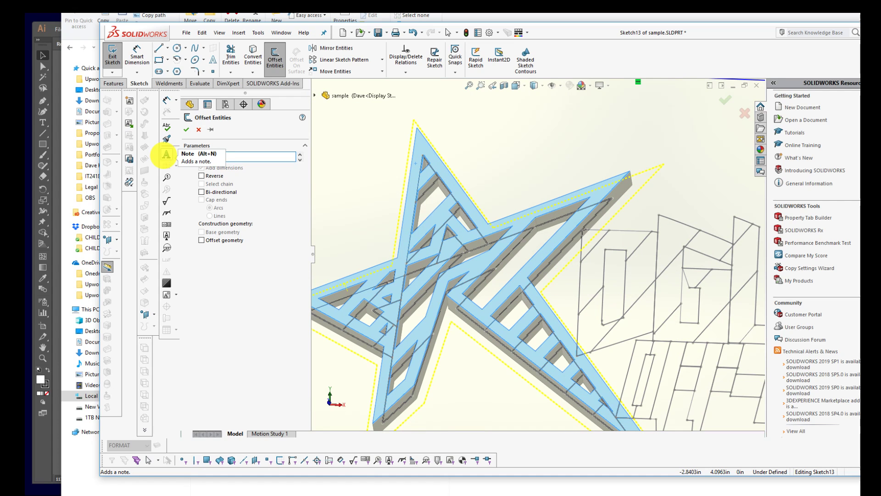
pyautogui.click(349, 154)
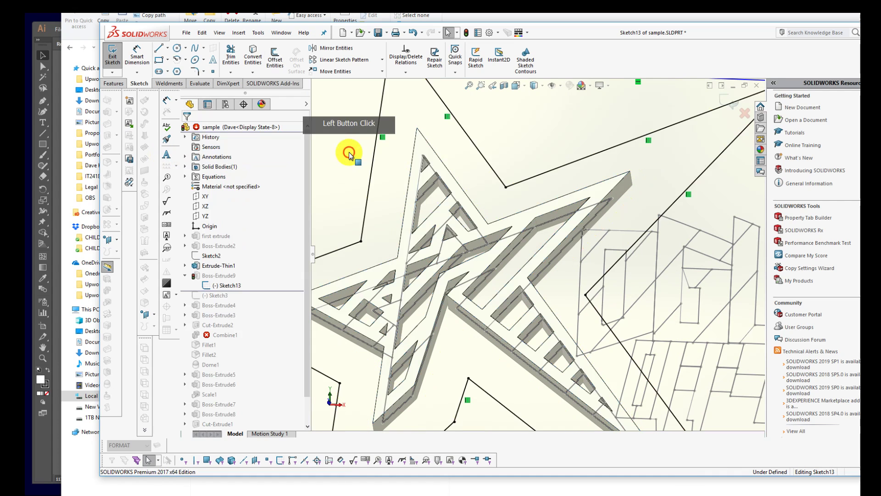
pyautogui.scroll(5, 459, 235)
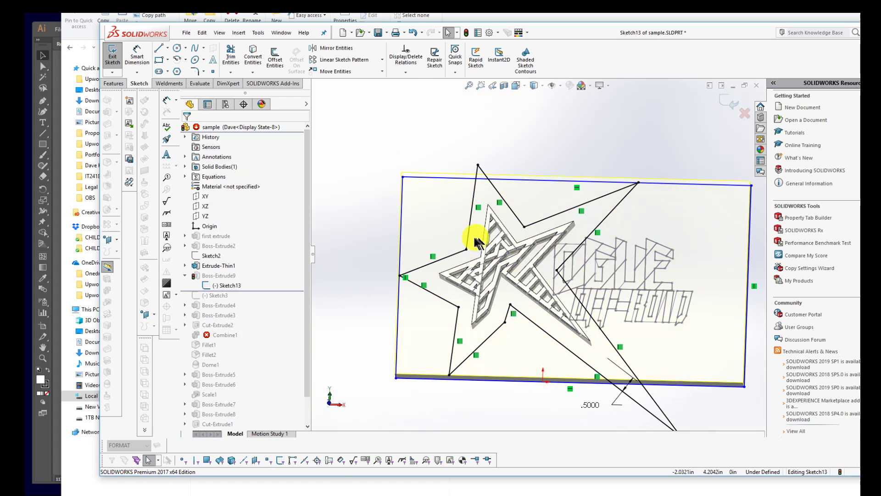
# - Offset the full chain of the outer rectangle inward by 0.5 in within the sketch
pyautogui.click(401, 205)
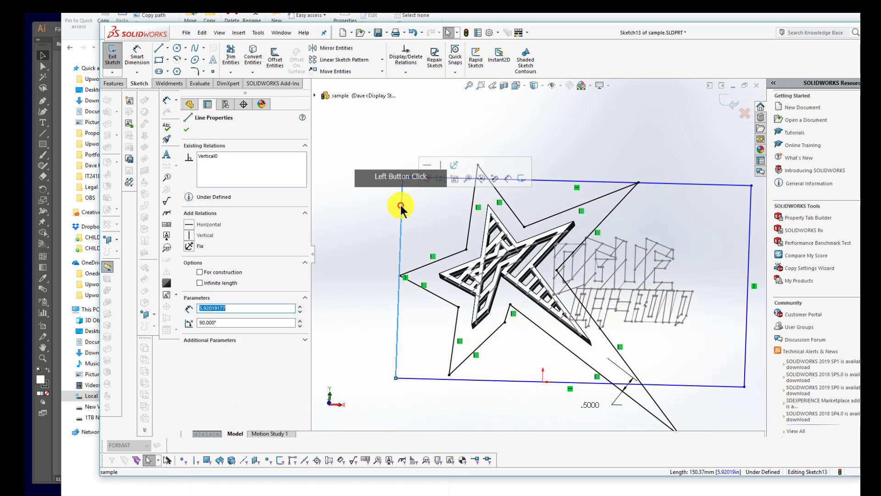
pyautogui.press('o')
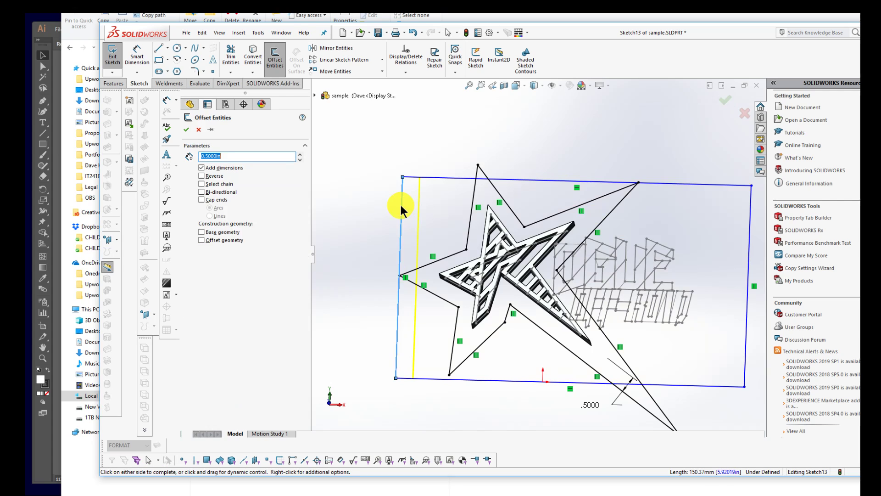
pyautogui.click(222, 184)
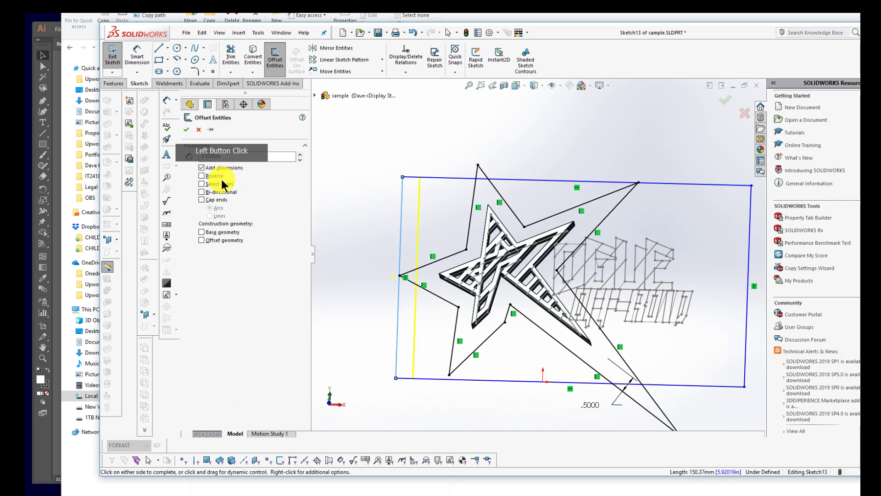
pyautogui.click(202, 176)
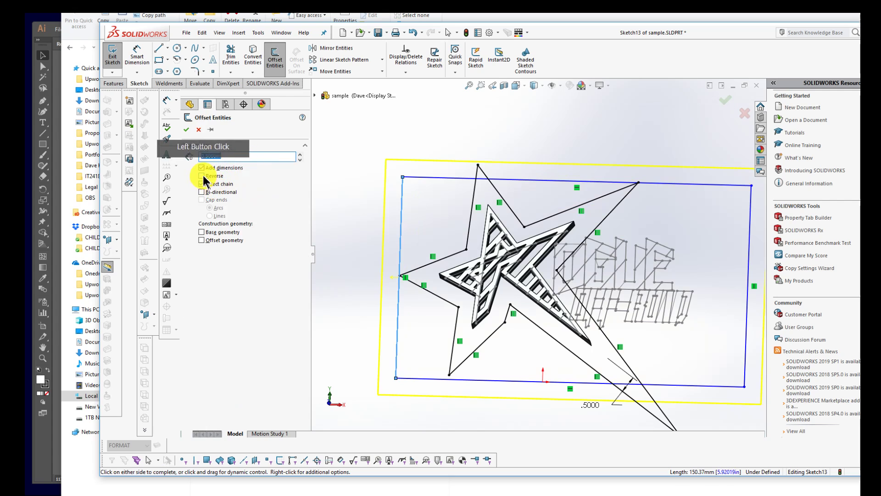
pyautogui.click(187, 131)
# - Trim the star outline between the two rectangles at its upper-right and top points, plus the inner rectangle's segment across the top arm
pyautogui.scroll(-3, 669, 264)
pyautogui.press('t')
pyautogui.moveTo(626, 144); pyautogui.dragTo(510, 129)
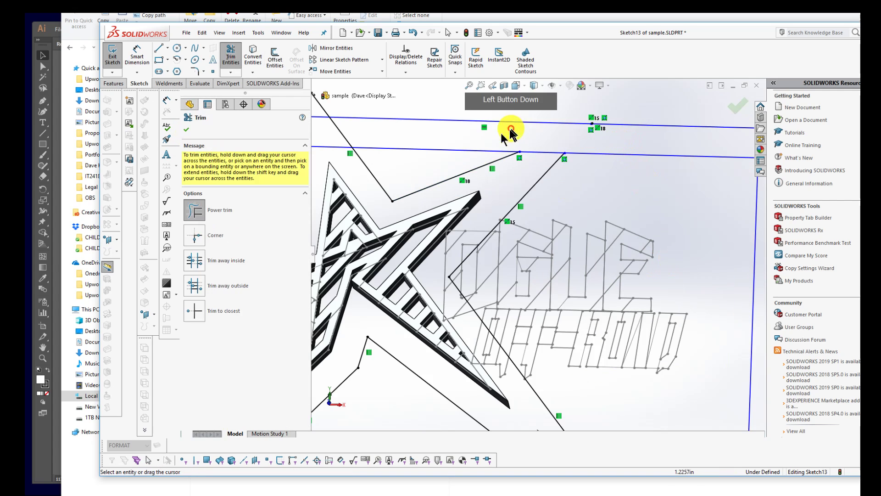
pyautogui.scroll(4, 408, 159)
pyautogui.moveTo(455, 195)
pyautogui.mouseDown()
pyautogui.moveTo(418, 193)
pyautogui.moveTo(428, 212)
pyautogui.mouseUp()
pyautogui.scroll(-2, 429, 214)
pyautogui.click(416, 268)
pyautogui.scroll(-1, 392, 319)
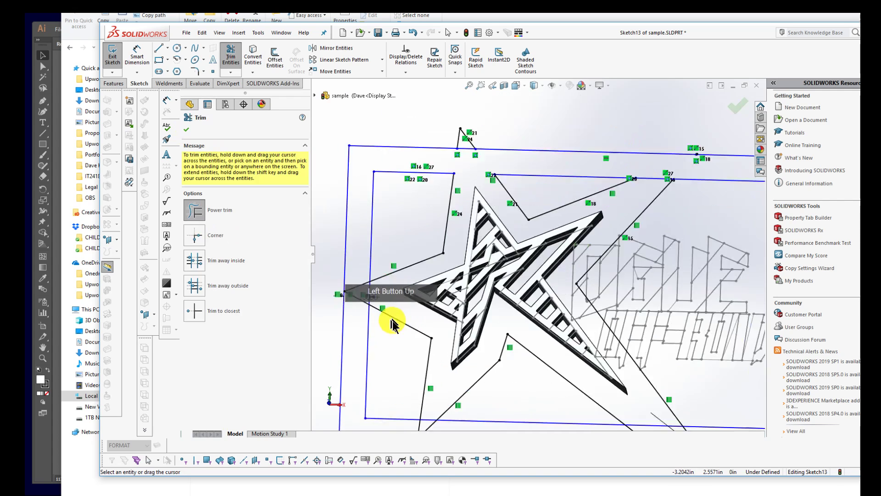
# - Trim the star outline beyond the inner rectangle and the crossing rectangle segments at the star's left, lower-left and lower-right points
pyautogui.scroll(-2, 392, 324)
pyautogui.moveTo(358, 210)
pyautogui.mouseDown()
pyautogui.moveTo(354, 275)
pyautogui.moveTo(383, 255)
pyautogui.moveTo(497, 295)
pyautogui.moveTo(514, 312)
pyautogui.moveTo(499, 335)
pyautogui.mouseUp()
pyautogui.scroll(4, 549, 354)
pyautogui.scroll(-4, 566, 304)
pyautogui.moveTo(427, 335)
pyautogui.mouseDown()
pyautogui.moveTo(417, 359)
pyautogui.moveTo(431, 371)
pyautogui.moveTo(457, 373)
pyautogui.mouseUp()
pyautogui.scroll(4, 714, 373)
pyautogui.scroll(-2, 684, 261)
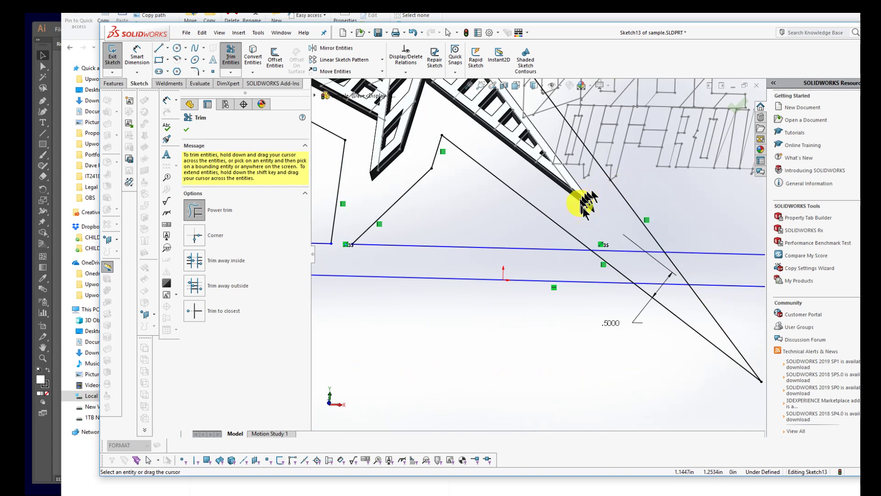
pyautogui.moveTo(606, 236)
pyautogui.mouseDown()
pyautogui.moveTo(610, 269)
pyautogui.moveTo(703, 277)
pyautogui.moveTo(665, 276)
pyautogui.mouseUp()
pyautogui.moveTo(747, 325); pyautogui.dragTo(646, 387)
pyautogui.scroll(3, 746, 319)
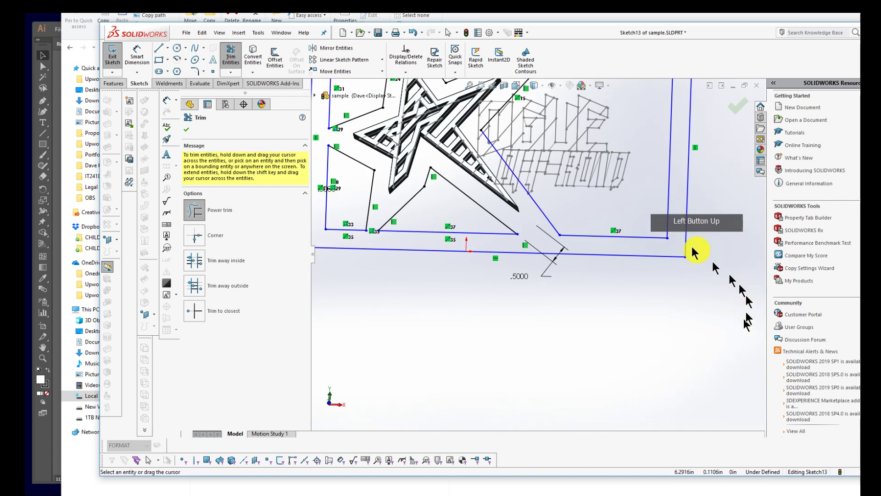
# - Trim the leftover star peak above the outer rectangle and the inner rectangle's segment across the star's upper-right arm
pyautogui.scroll(-3, 575, 219)
pyautogui.scroll(4, 449, 190)
pyautogui.scroll(-4, 508, 173)
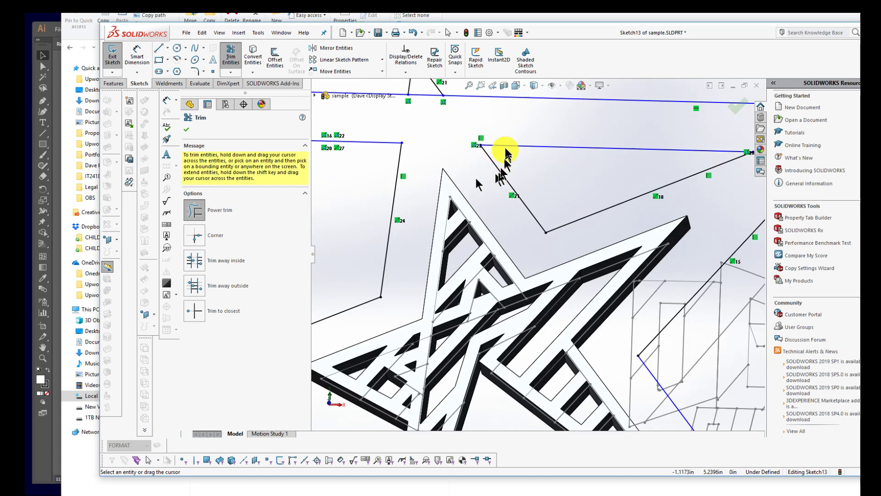
pyautogui.scroll(-3, 478, 133)
pyautogui.moveTo(473, 195); pyautogui.dragTo(582, 230)
pyautogui.scroll(4, 688, 285)
pyautogui.scroll(-5, 419, 289)
pyautogui.scroll(4, 502, 295)
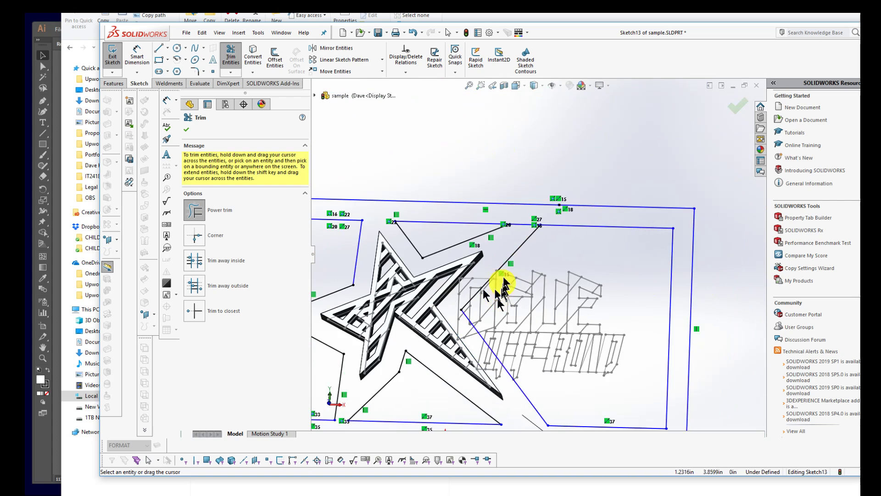
pyautogui.scroll(-5, 528, 234)
pyautogui.moveTo(555, 183); pyautogui.dragTo(523, 301)
pyautogui.scroll(5, 523, 303)
pyautogui.moveTo(523, 303)
pyautogui.mouseDown(button='middle')
pyautogui.moveTo(533, 283)
pyautogui.moveTo(516, 269)
pyautogui.moveTo(507, 312)
pyautogui.mouseUp(button='middle')
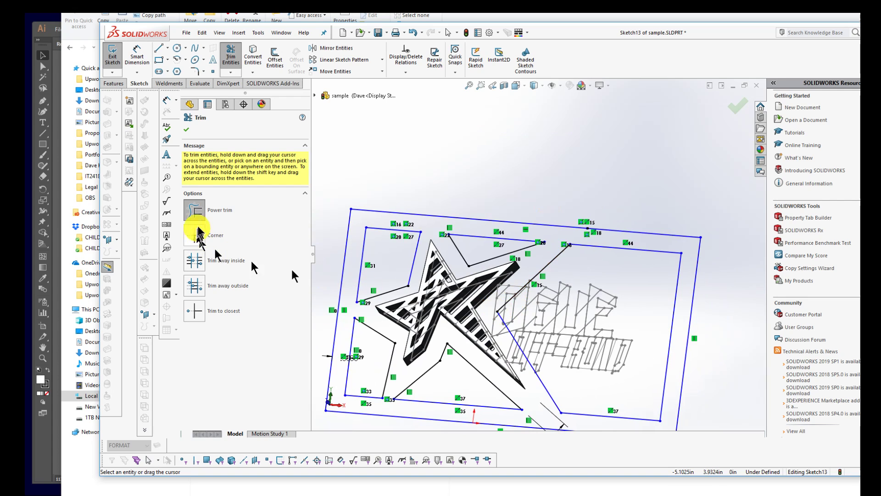
pyautogui.press('Escape')
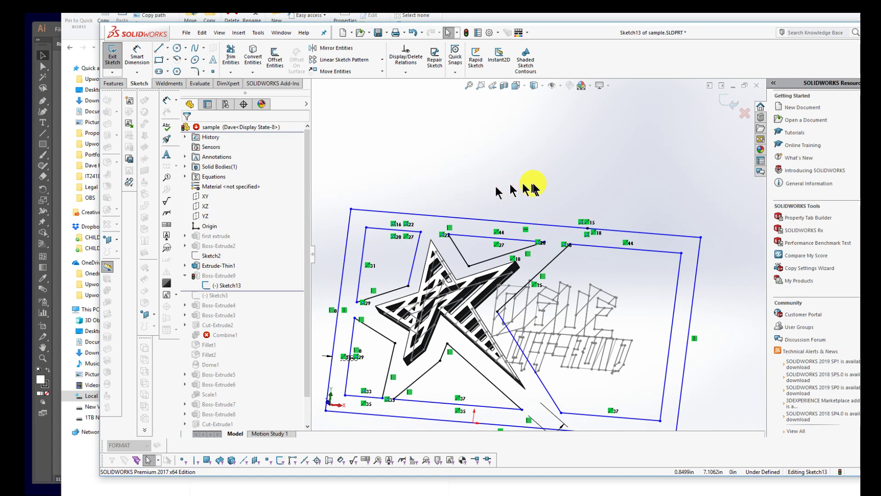
# - Exit the trimmed sketch with a rebuild of the block extrusion, and reopen that sketch for editing
pyautogui.hotkey('ctrl', 'b')
pyautogui.click(437, 261)
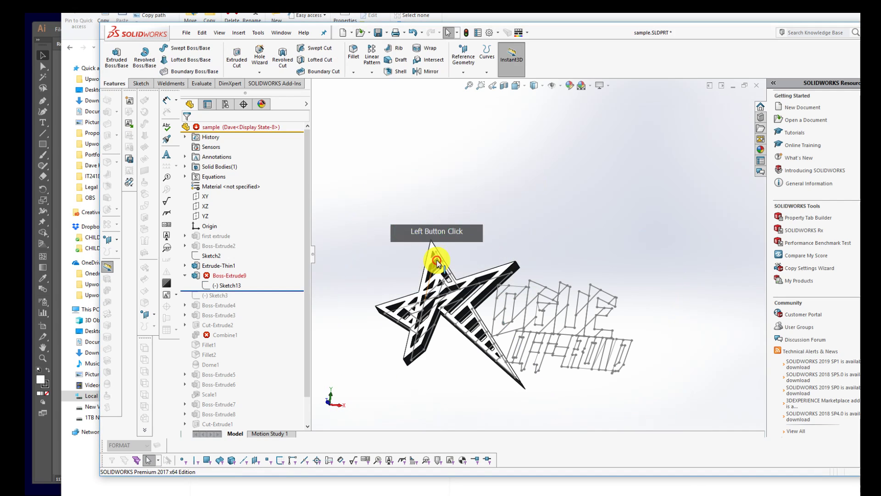
pyautogui.click(220, 285)
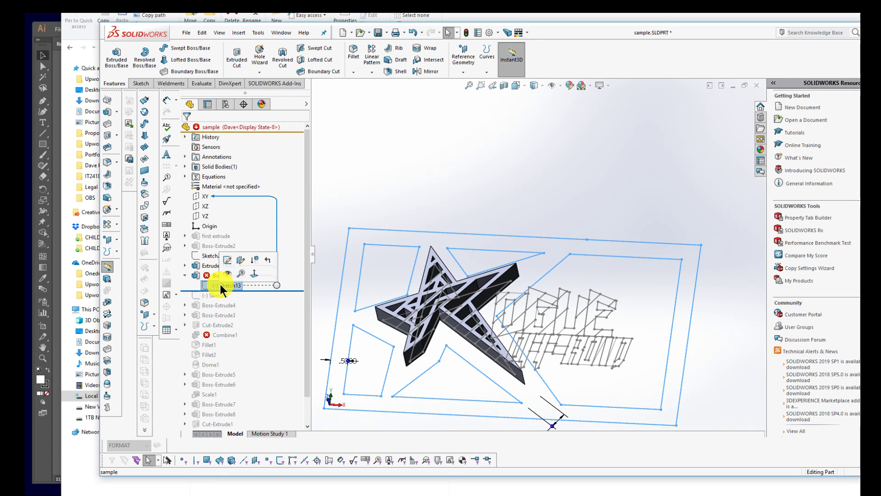
pyautogui.click(227, 260)
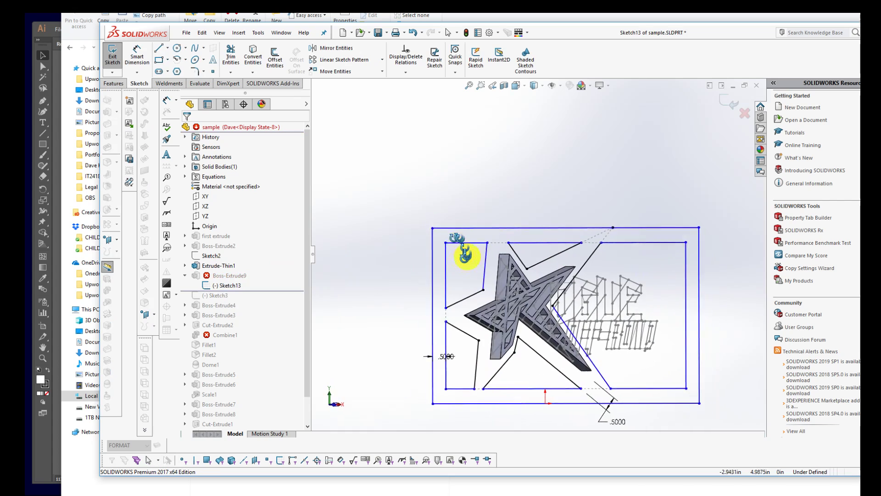
pyautogui.click(228, 287)
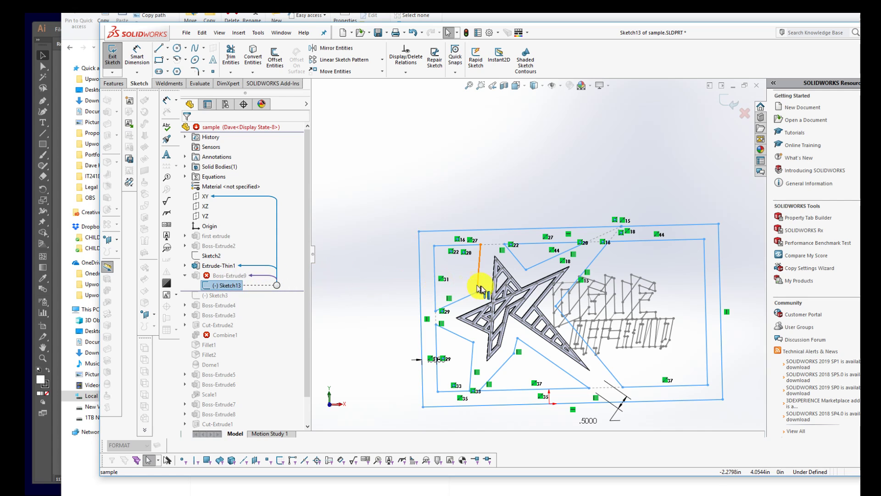
pyautogui.click(485, 272)
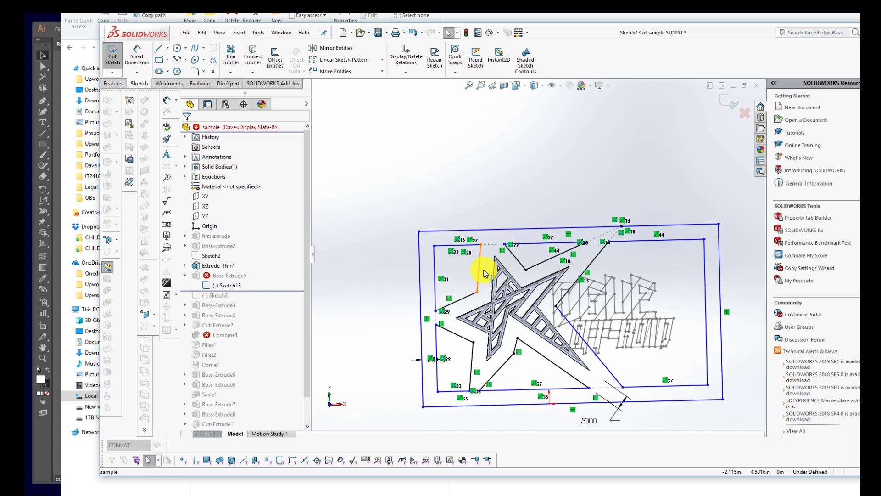
pyautogui.click(481, 272)
pyautogui.rightClick(479, 272)
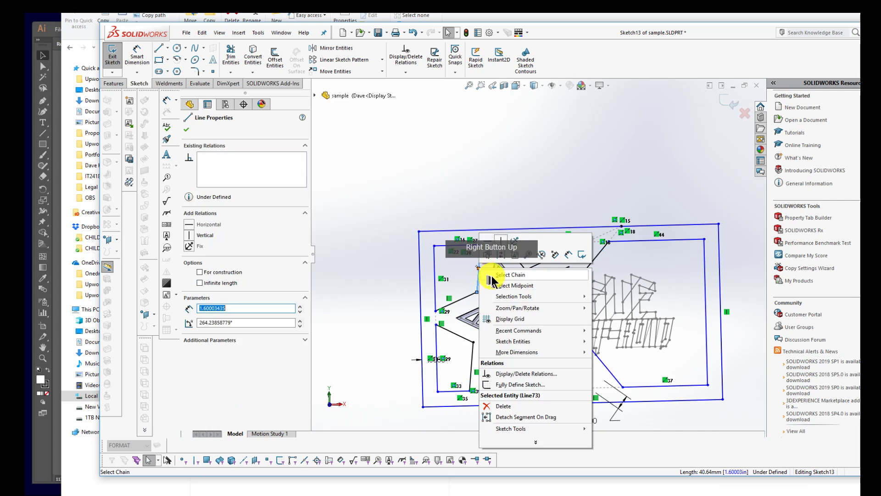
pyautogui.click(503, 294)
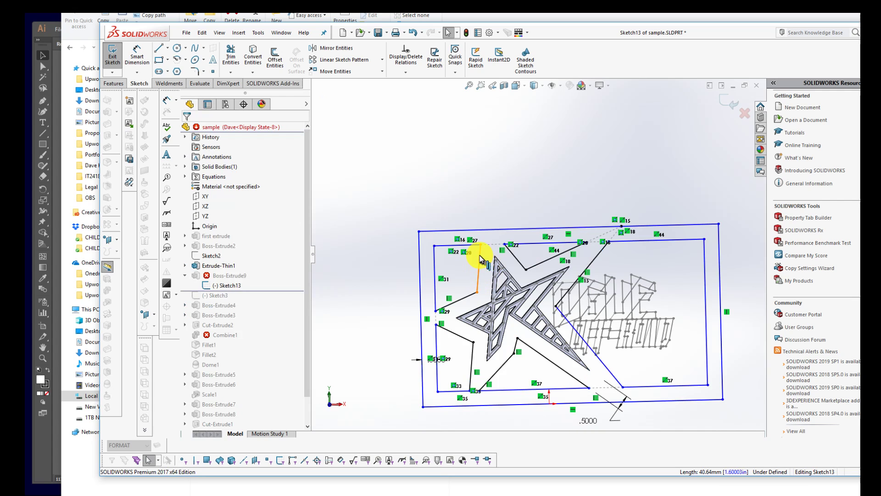
# - Offset the closed chain of the upper-left opening outward by 0.2 in
pyautogui.click(480, 260)
pyautogui.press('o')
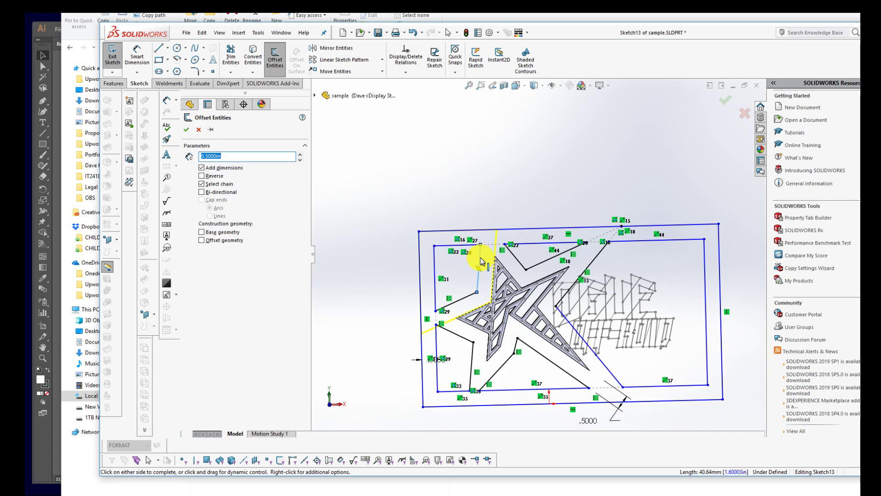
pyautogui.scroll(-3, 481, 263)
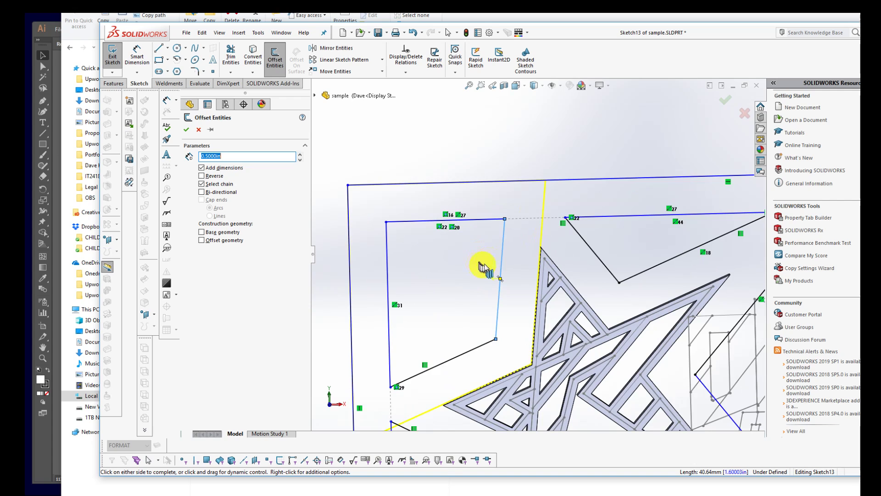
pyautogui.click(204, 175)
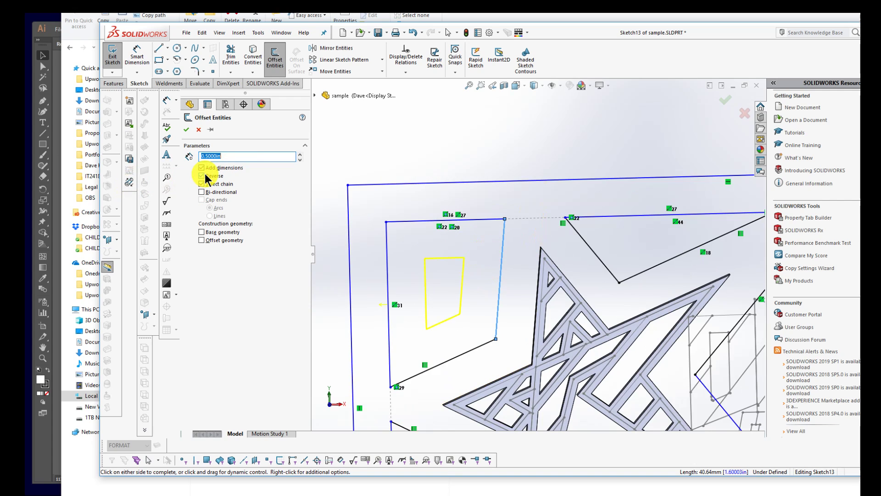
pyautogui.click(212, 174)
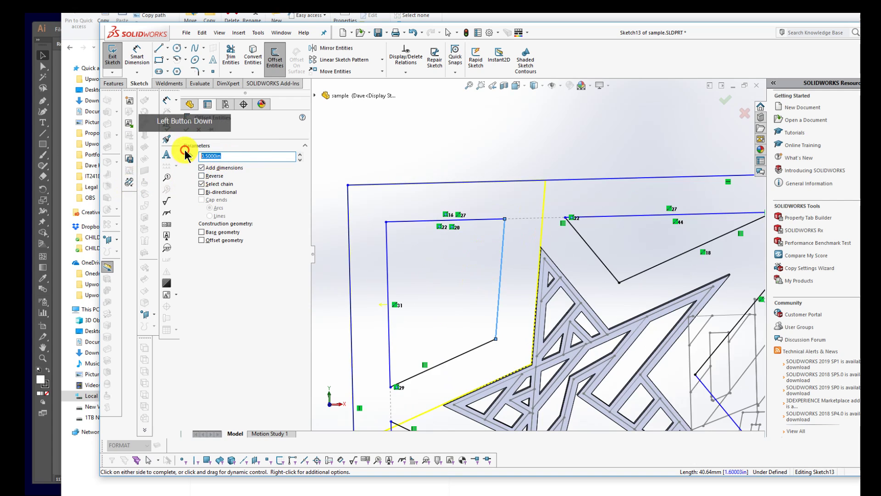
pyautogui.press('Return')
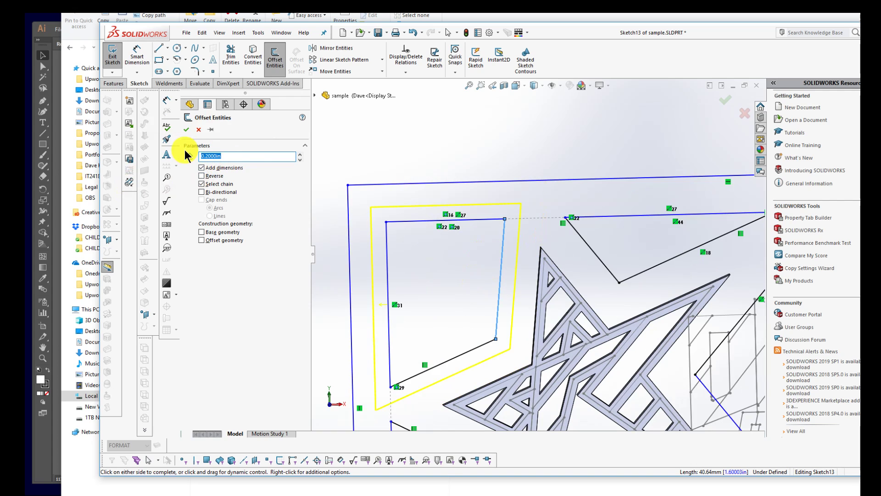
pyautogui.press('Return')
# - Draw two short lines from the left edge of the star's top point to the outline offset by 0.2 in
pyautogui.moveTo(477, 367)
pyautogui.mouseDown(button='middle')
pyautogui.moveTo(531, 326)
pyautogui.moveTo(528, 354)
pyautogui.moveTo(535, 334)
pyautogui.moveTo(557, 350)
pyautogui.moveTo(559, 328)
pyautogui.mouseUp(button='middle')
pyautogui.scroll(-3, 556, 348)
pyautogui.scroll(-3, 560, 240)
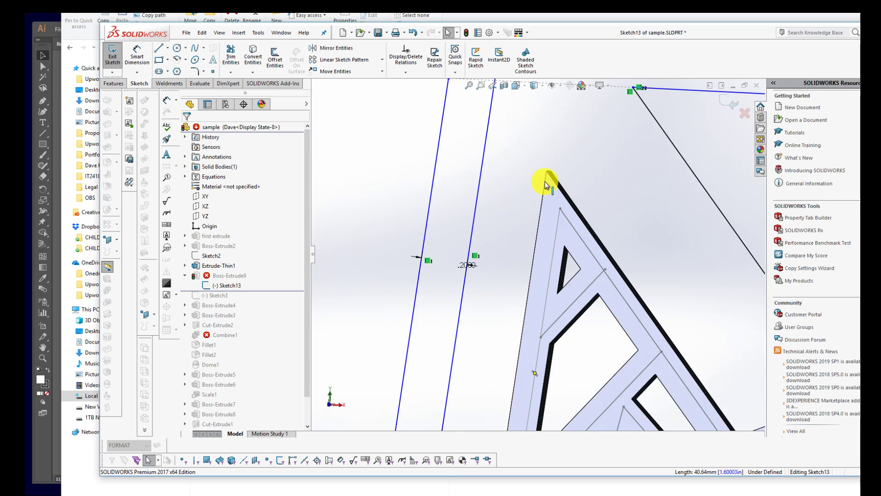
pyautogui.moveTo(533, 200); pyautogui.dragTo(539, 197, button='middle')
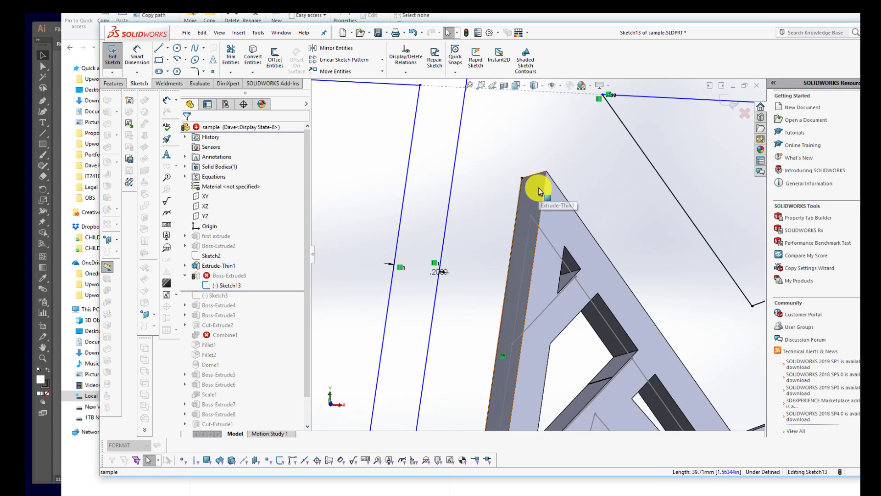
pyautogui.press('l')
pyautogui.click(522, 177)
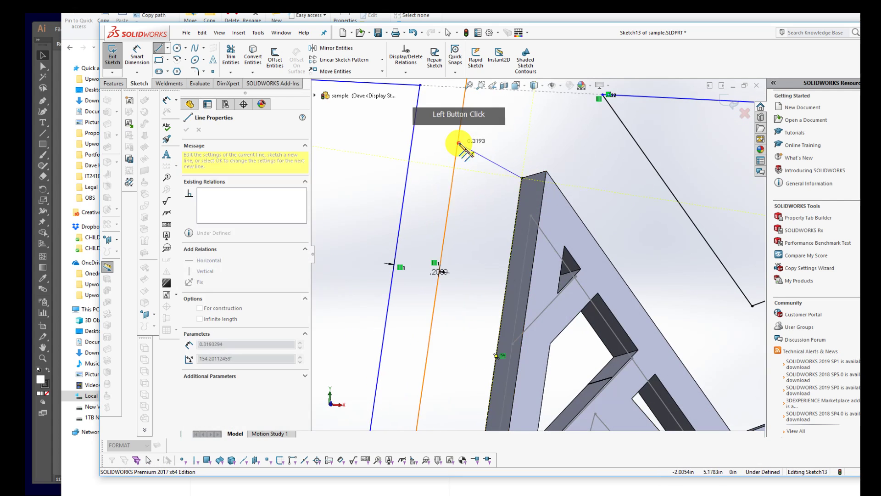
pyautogui.click(461, 146)
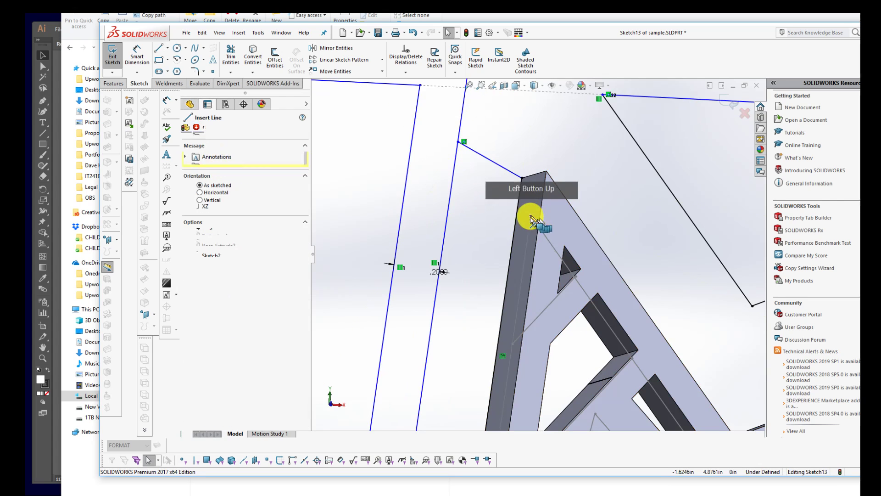
pyautogui.click(521, 180)
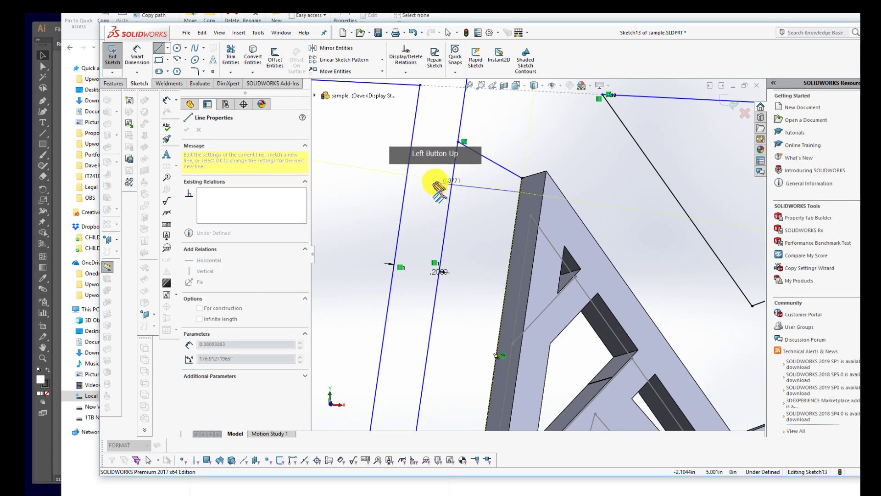
pyautogui.click(452, 181)
pyautogui.press('Escape')
# - Trim the 0.2 in offset outline between the two short connecting lines at the star's top point
pyautogui.click(444, 172)
pyautogui.press('t')
pyautogui.moveTo(445, 171)
pyautogui.mouseDown()
pyautogui.moveTo(458, 178)
pyautogui.moveTo(492, 271)
pyautogui.mouseUp()
pyautogui.click(546, 315)
# - Draw a corner rectangle about 0.13 by 0.3 in bridging the offset outline's upper edge and the outer rectangle
pyautogui.scroll(6, 548, 317)
pyautogui.moveTo(574, 354)
pyautogui.mouseDown(button='middle')
pyautogui.moveTo(556, 350)
pyautogui.moveTo(560, 338)
pyautogui.mouseUp(button='middle')
pyautogui.scroll(5, 576, 351)
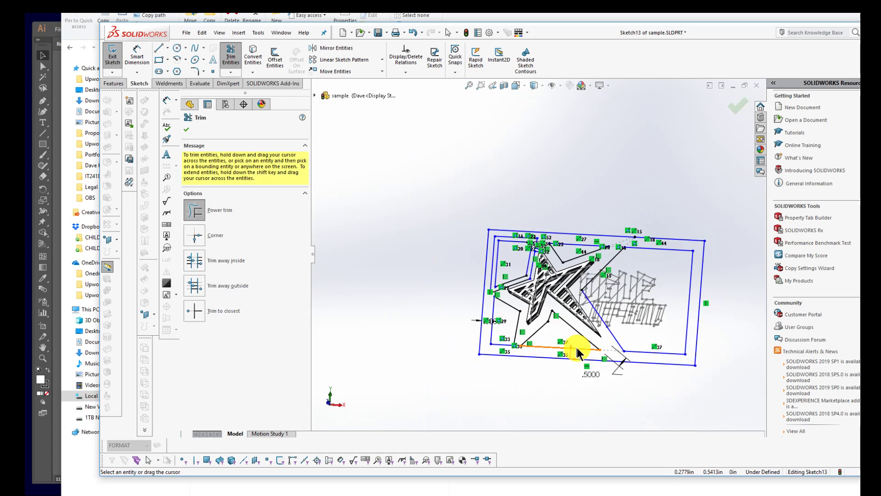
pyautogui.scroll(-5, 565, 325)
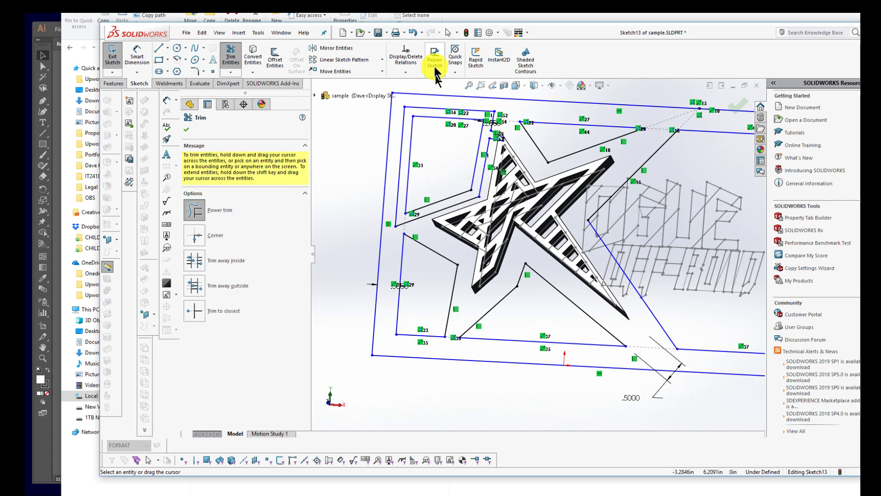
pyautogui.scroll(-6, 434, 67)
pyautogui.press('Escape')
pyautogui.press('r')
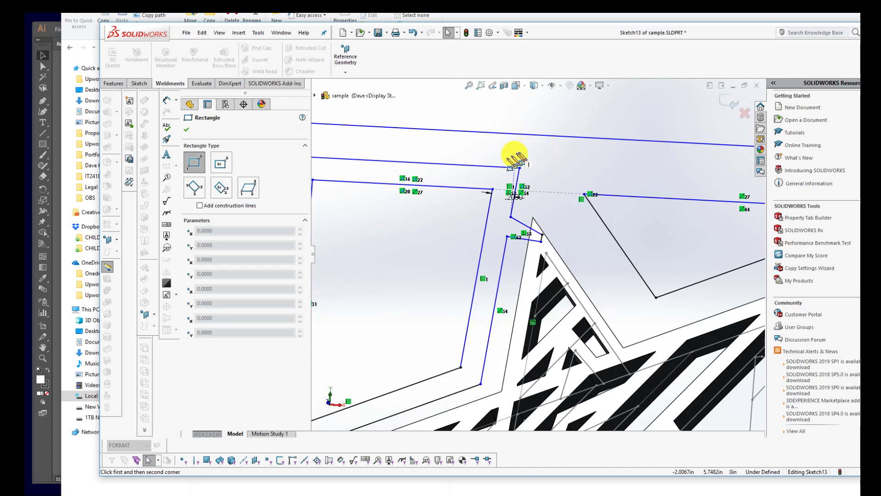
pyautogui.click(498, 165)
pyautogui.click(484, 132)
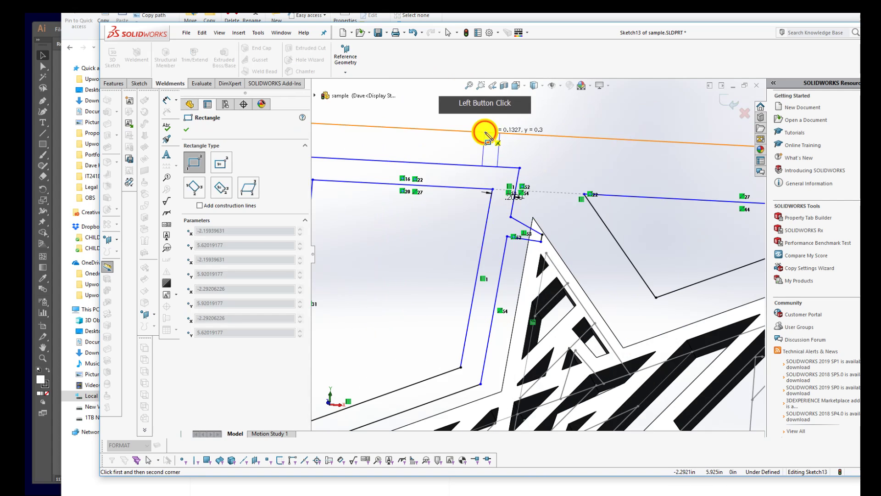
pyautogui.press('Escape')
# - Trim the lines crossing the small bridging rectangle and try to rebuild the block extrusion with the edited sketch
pyautogui.press('t')
pyautogui.moveTo(497, 121)
pyautogui.mouseDown()
pyautogui.moveTo(489, 168)
pyautogui.moveTo(544, 229)
pyautogui.mouseUp()
pyautogui.scroll(4, 654, 289)
pyautogui.moveTo(649, 277); pyautogui.dragTo(651, 327, button='middle')
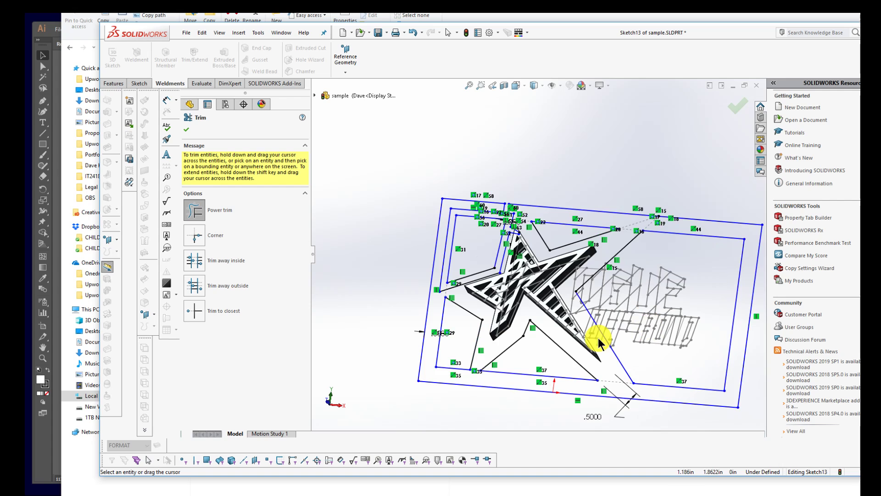
pyautogui.press('Escape')
pyautogui.hotkey('ctrl', 'b')
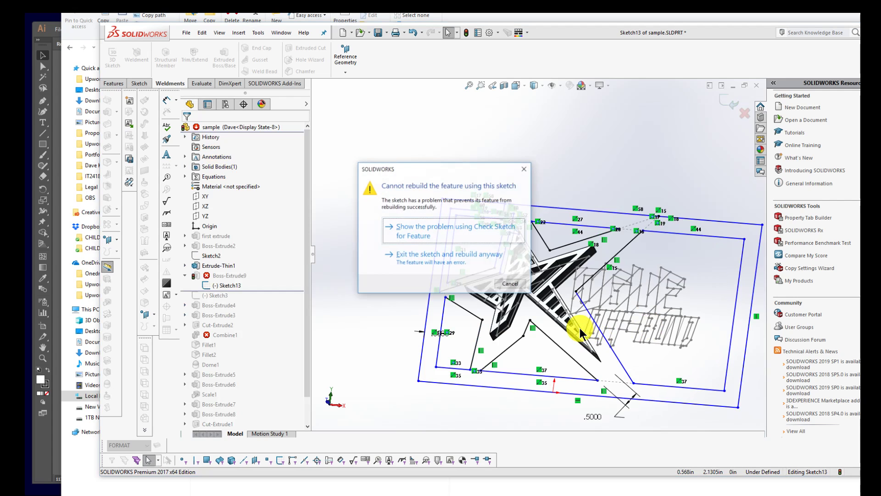
pyautogui.press('Escape')
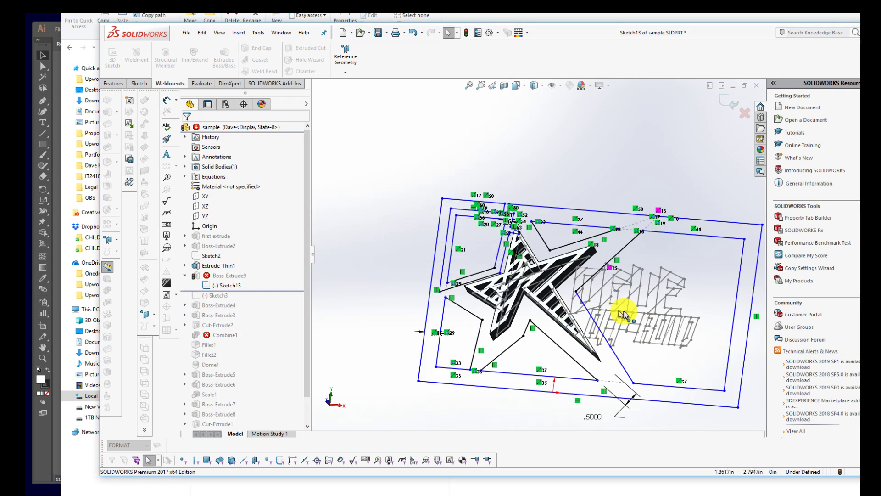
pyautogui.rightClick(699, 235)
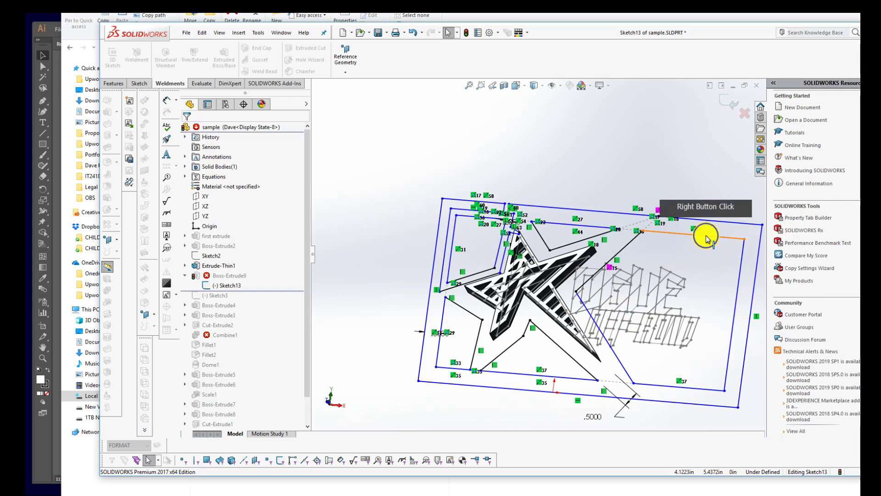
pyautogui.rightClick(700, 235)
pyautogui.moveTo(520, 294)
pyautogui.mouseDown(button='middle')
pyautogui.moveTo(535, 280)
pyautogui.moveTo(513, 238)
pyautogui.moveTo(513, 277)
pyautogui.mouseUp(button='middle')
pyautogui.scroll(-2, 513, 239)
pyautogui.scroll(-3, 410, 347)
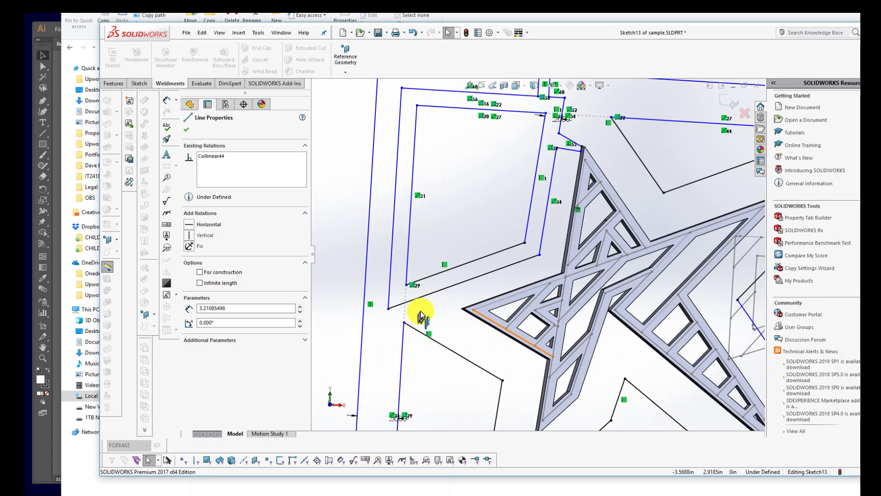
pyautogui.scroll(4, 438, 322)
pyautogui.press('Escape')
# - Draw a small corner rectangle bridging the frame's two lower edges near the lower-left corner, and trim the lines crossing it
pyautogui.press('r')
pyautogui.click(480, 383)
pyautogui.click(488, 404)
pyautogui.scroll(-5, 490, 408)
pyautogui.press('t')
pyautogui.moveTo(497, 316)
pyautogui.mouseDown()
pyautogui.moveTo(432, 321)
pyautogui.moveTo(393, 309)
pyautogui.moveTo(454, 314)
pyautogui.moveTo(478, 246)
pyautogui.moveTo(478, 209)
pyautogui.mouseUp()
pyautogui.scroll(5, 739, 255)
pyautogui.scroll(-1, 681, 272)
pyautogui.press('Escape')
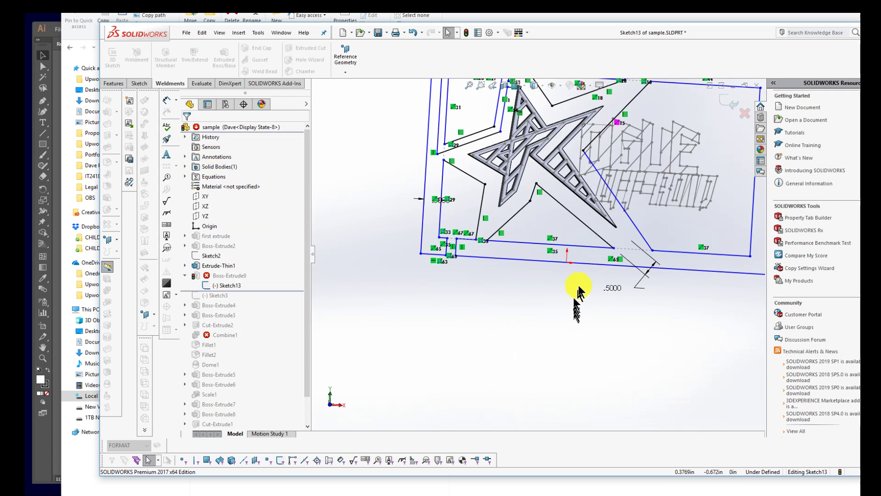
# - Draw a second small bridging rectangle between the lower edges, just right of the star outline's lower-left point, and trim its crossing lines
pyautogui.scroll(-2, 546, 254)
pyautogui.press('r')
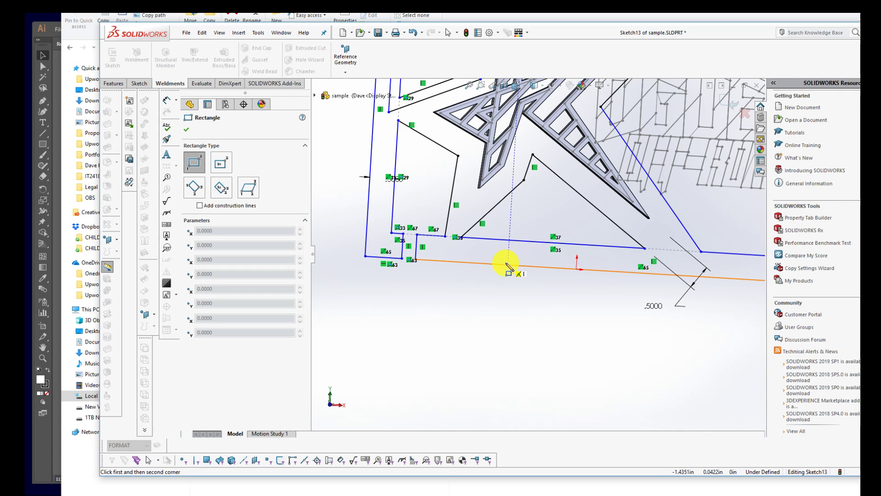
pyautogui.click(507, 261)
pyautogui.click(521, 242)
pyautogui.scroll(-4, 520, 243)
pyautogui.press('Escape')
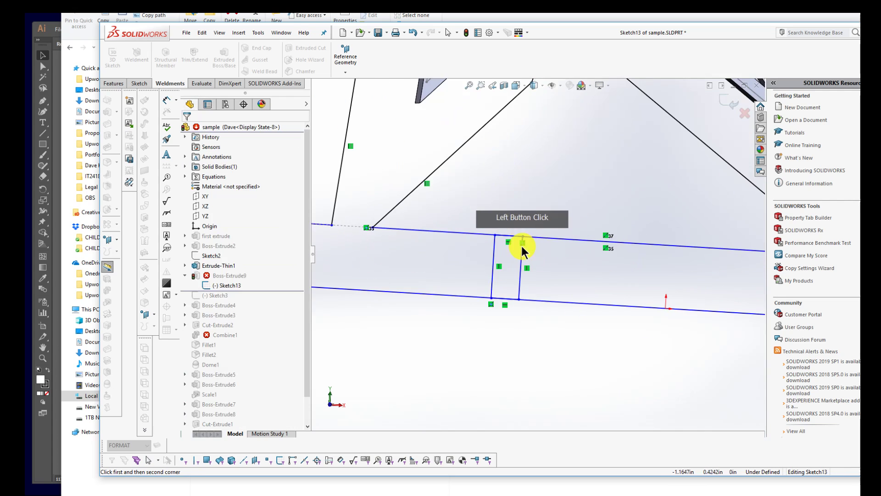
pyautogui.press('t')
pyautogui.moveTo(518, 208)
pyautogui.mouseDown()
pyautogui.moveTo(508, 294)
pyautogui.moveTo(515, 327)
pyautogui.mouseUp()
pyautogui.scroll(5, 735, 314)
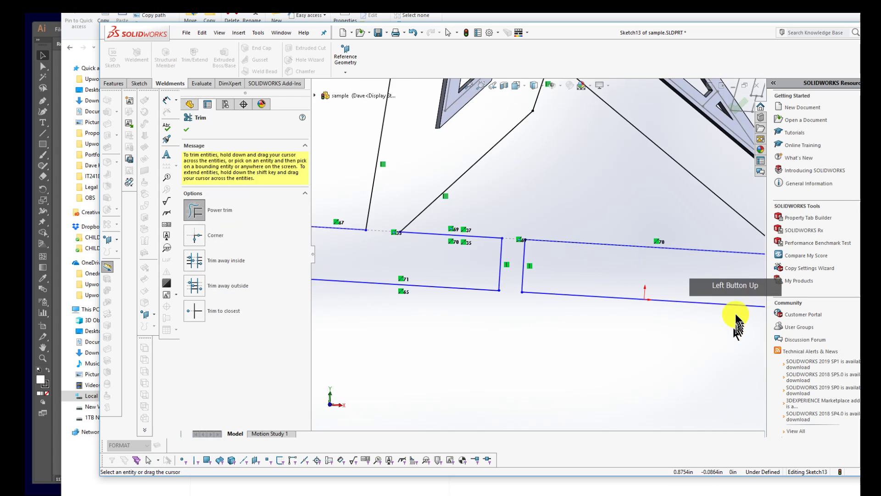
pyautogui.scroll(5, 680, 289)
pyautogui.press('Escape')
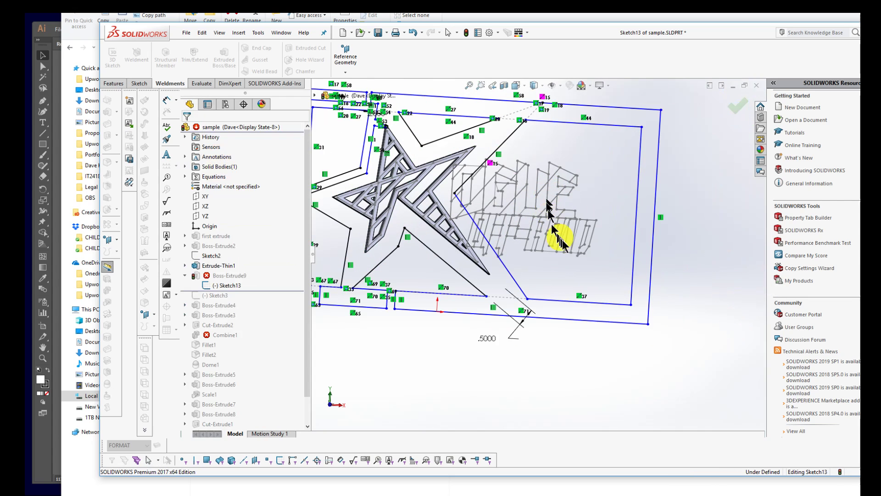
# - Bridge the lower edges with a small rectangle to the right of the star's lower-right point and trim its crossing lines
pyautogui.press('r')
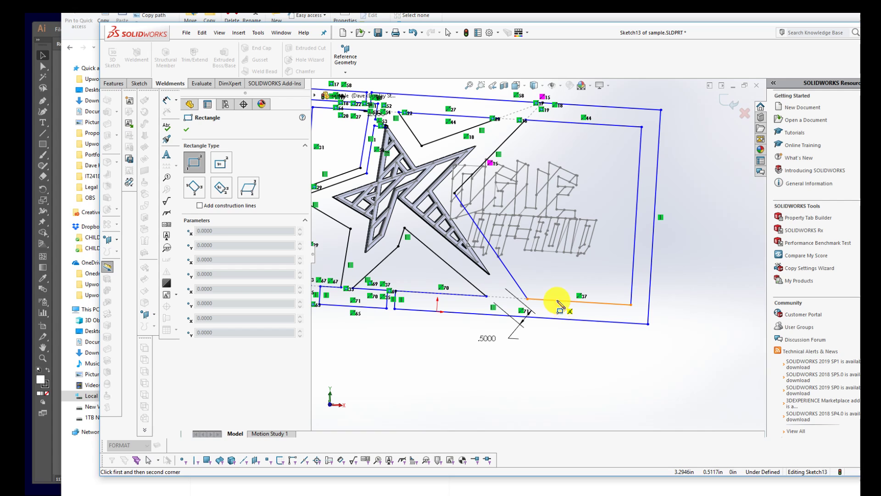
pyautogui.click(557, 301)
pyautogui.click(575, 319)
pyautogui.press('Escape')
pyautogui.press('t')
pyautogui.moveTo(564, 341); pyautogui.dragTo(564, 293)
pyautogui.scroll(-1, 527, 173)
pyautogui.scroll(2, 517, 173)
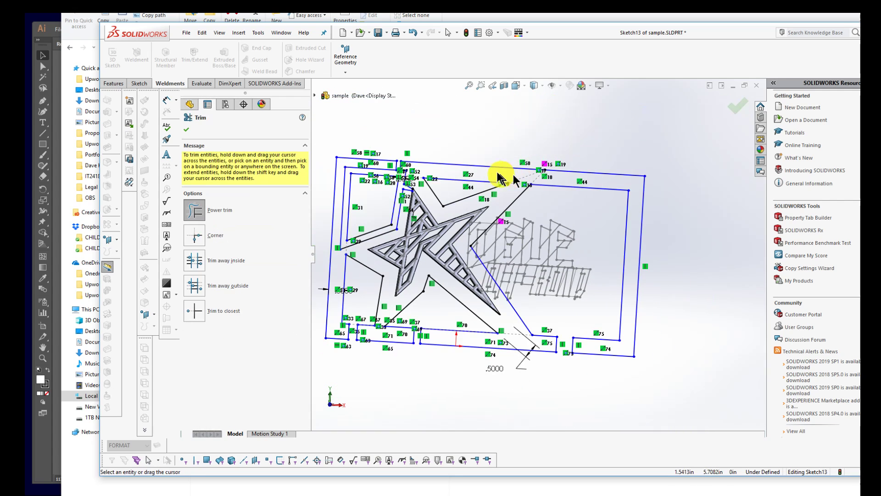
pyautogui.scroll(-1, 494, 179)
pyautogui.press('Escape')
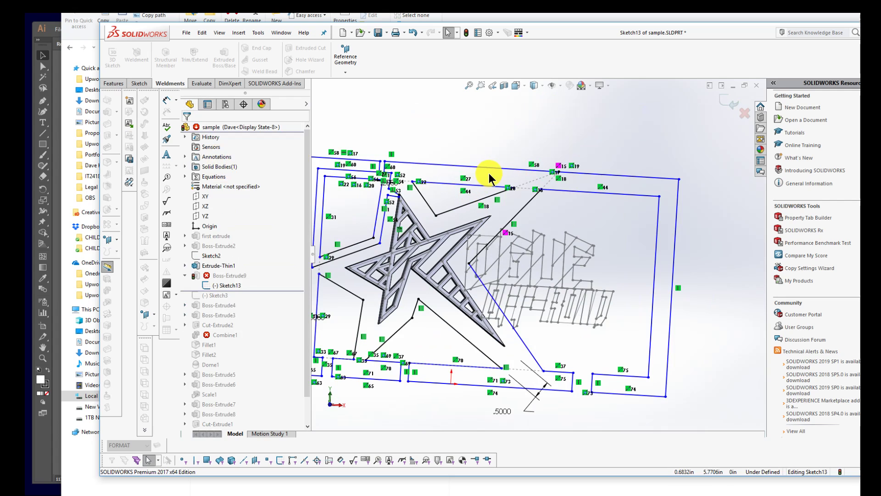
# - Draw a bridging rectangle about 0.22 by 0.3 in between the upper edges right of the star's top point and trim its crossing lines
pyautogui.press('r')
pyautogui.click(484, 167)
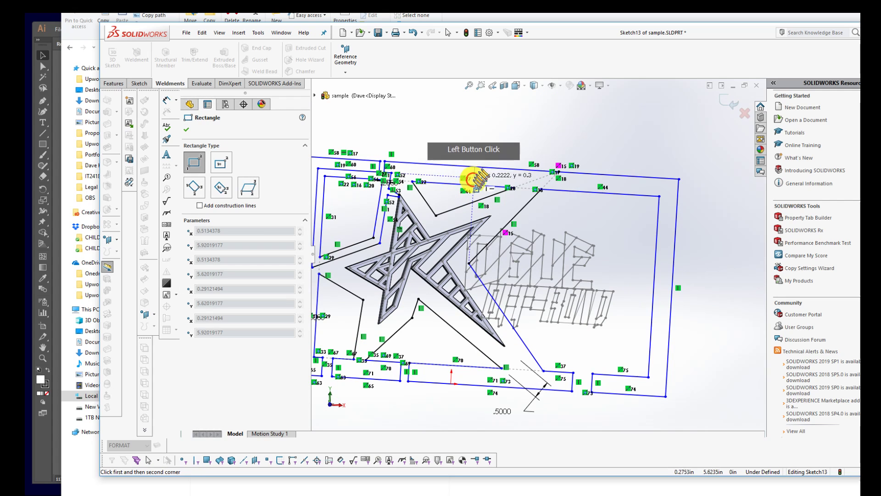
pyautogui.scroll(-4, 496, 152)
pyautogui.press('t')
pyautogui.moveTo(473, 169); pyautogui.dragTo(452, 242)
pyautogui.scroll(5, 491, 260)
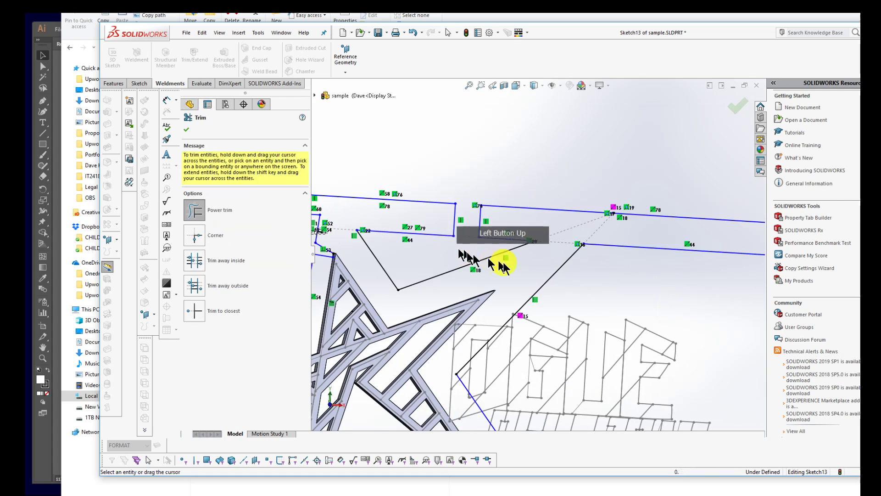
# - Try to rebuild the block extrusion with the four added bridges in the sketch
pyautogui.scroll(-5, 471, 303)
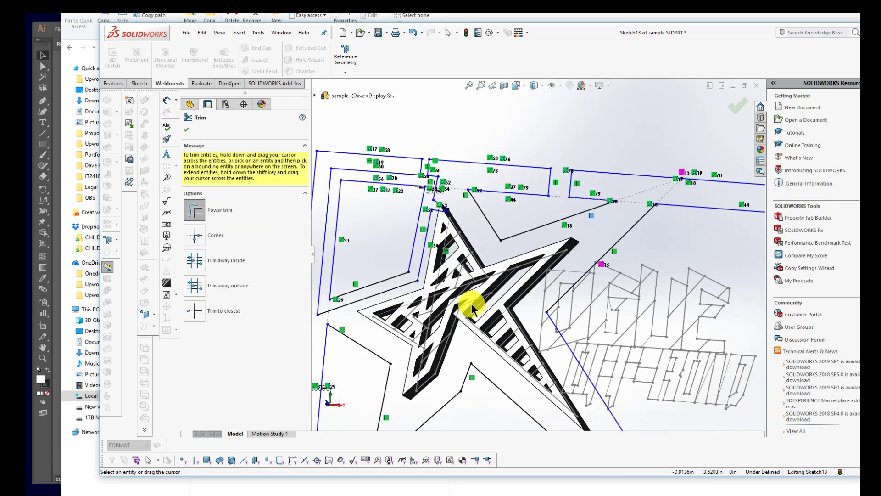
pyautogui.moveTo(464, 270); pyautogui.dragTo(466, 277, button='middle')
pyautogui.hotkey('ctrl', 'b')
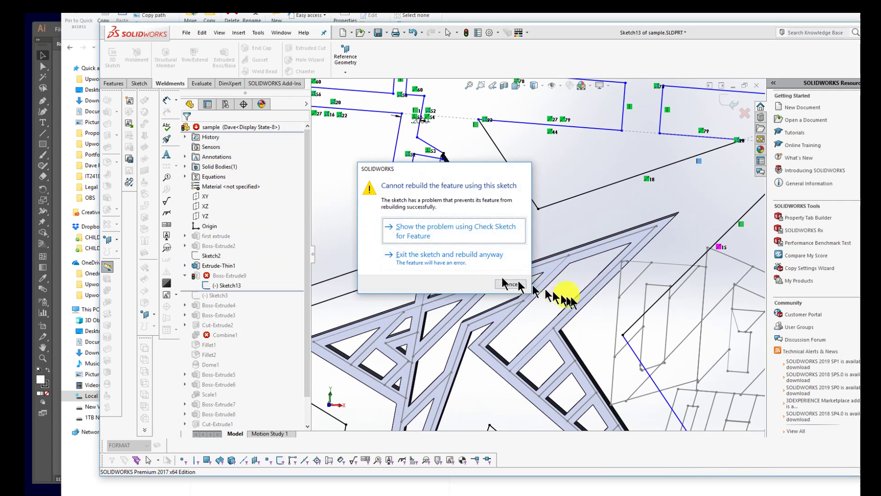
pyautogui.press('Escape')
pyautogui.scroll(5, 557, 291)
pyautogui.moveTo(615, 305)
pyautogui.mouseDown(button='middle')
pyautogui.moveTo(613, 283)
pyautogui.moveTo(616, 291)
pyautogui.moveTo(629, 285)
pyautogui.moveTo(639, 298)
pyautogui.moveTo(631, 299)
pyautogui.mouseUp(button='middle')
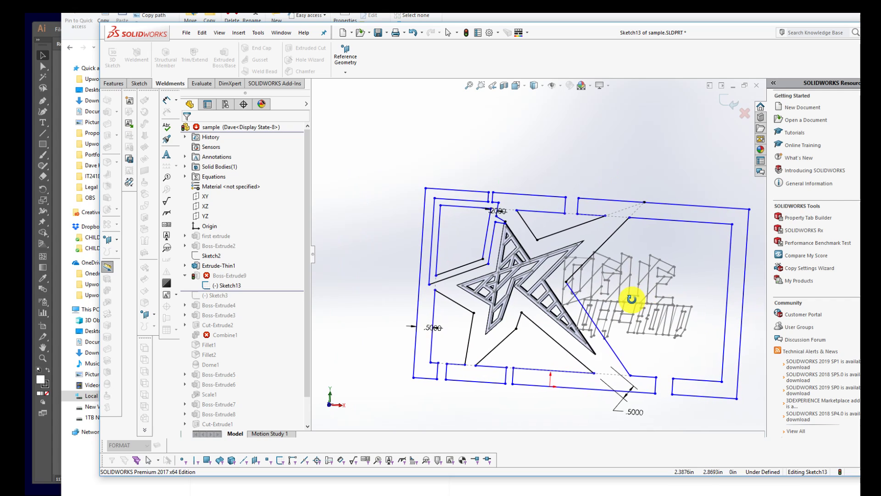
# - Draw a corner rectangle about 10.7 in wide enclosing the entire frame sketch
pyautogui.press('r')
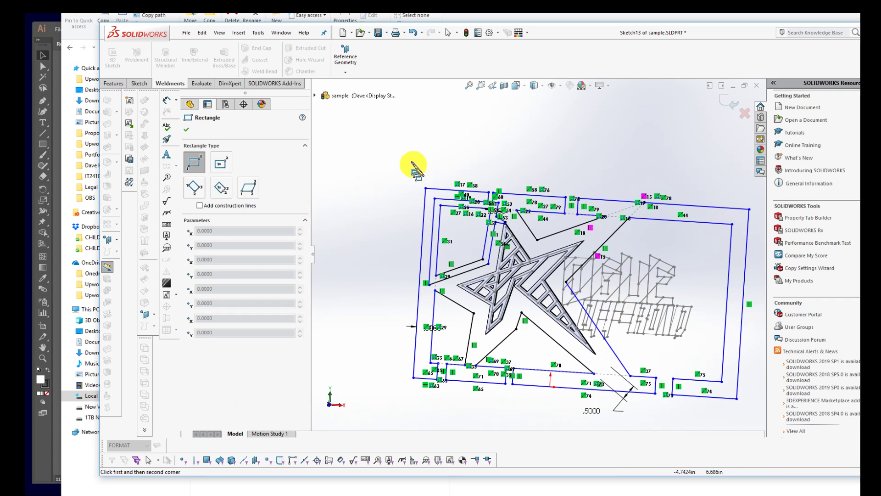
pyautogui.scroll(2, 613, 390)
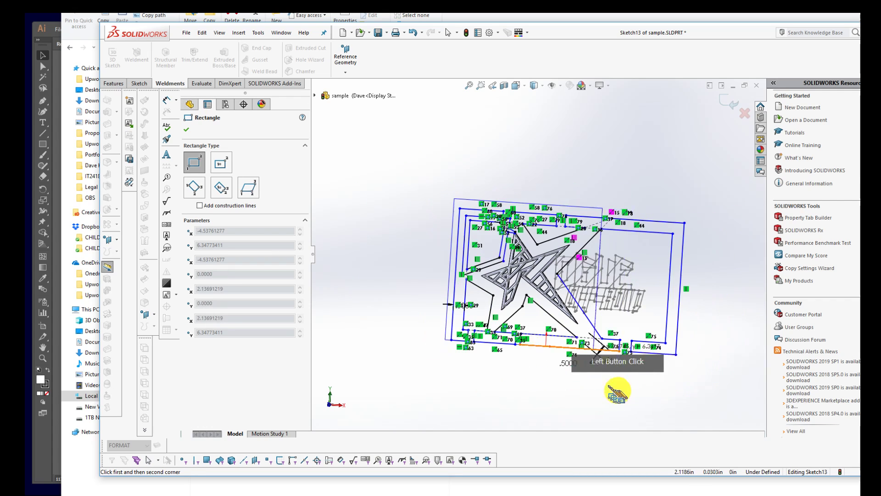
pyautogui.doubleClick(682, 363)
pyautogui.press('Escape')
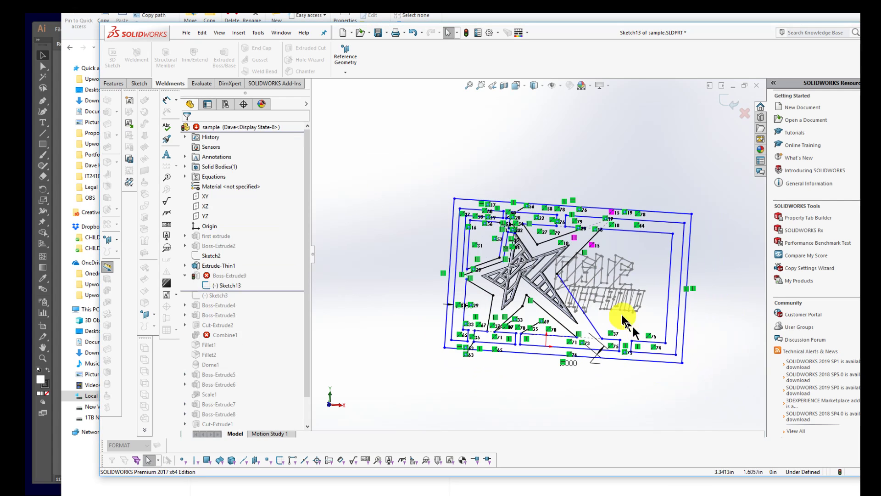
pyautogui.moveTo(622, 315); pyautogui.dragTo(619, 304, button='middle')
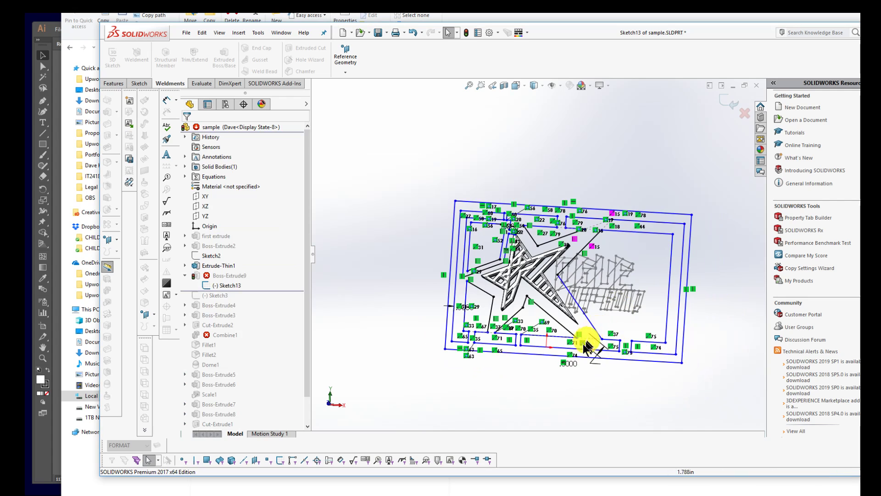
# - Select the chain of four connected lines forming the innermost loop in the upper-left opening and delete it
pyautogui.scroll(-2, 516, 330)
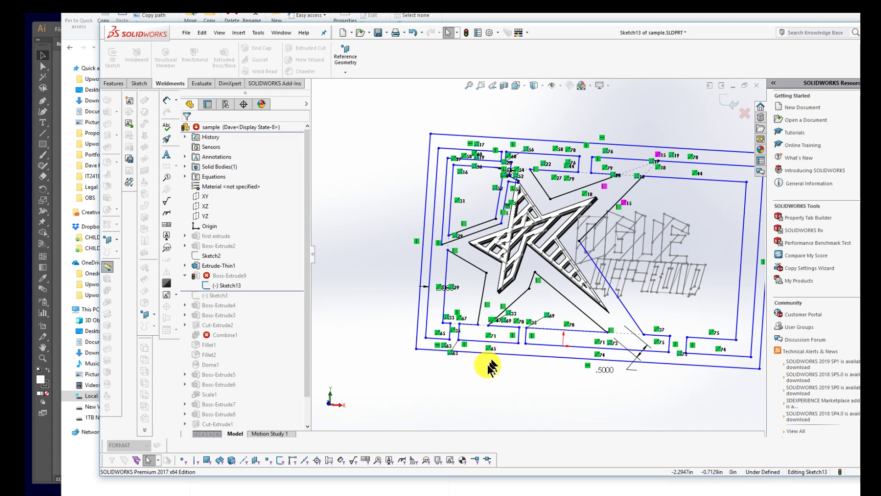
pyautogui.scroll(-3, 468, 190)
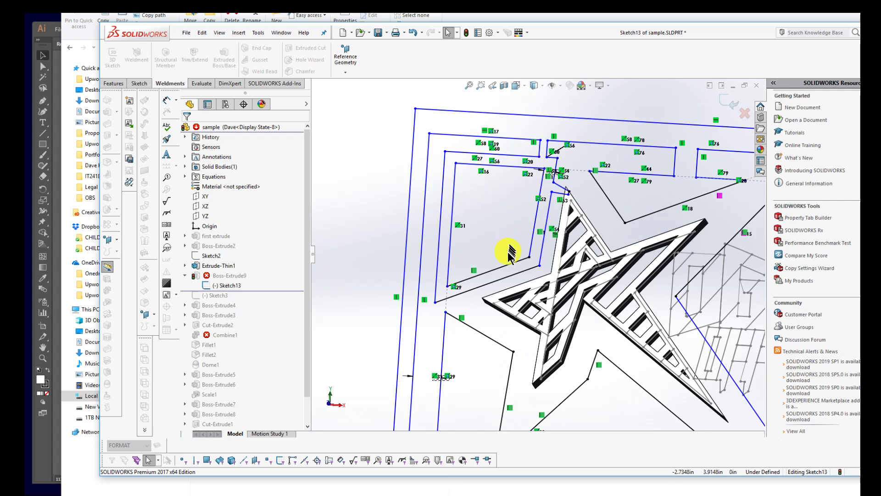
pyautogui.rightClick(504, 265)
pyautogui.rightClick(509, 264)
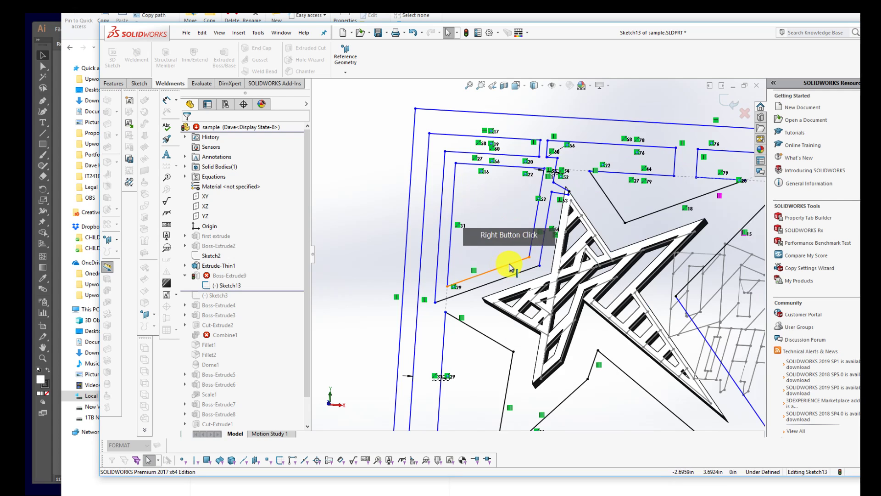
pyautogui.click(527, 271)
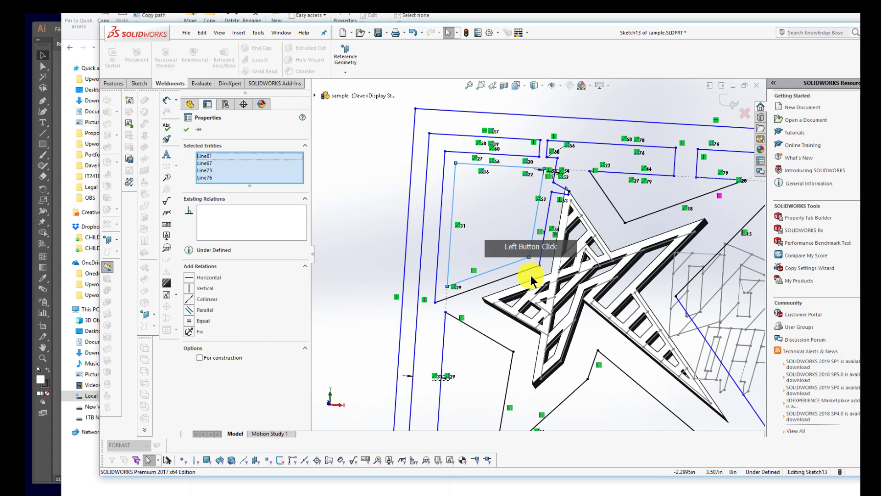
pyautogui.press('Delete')
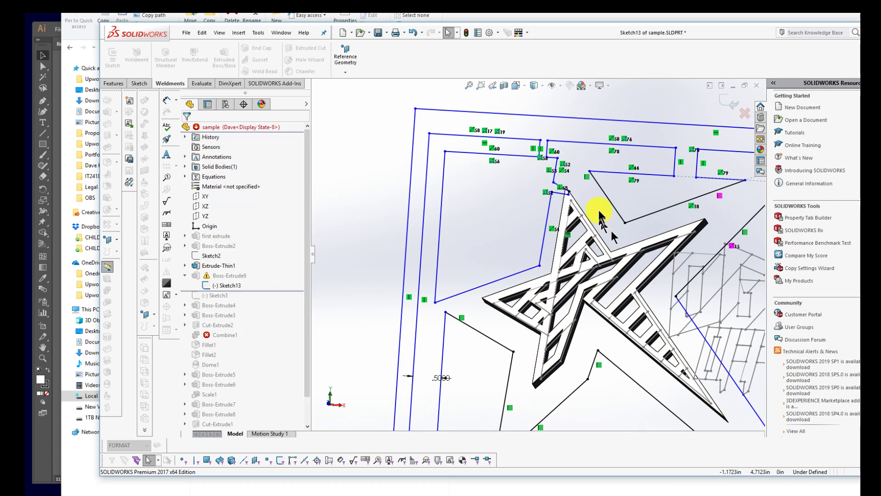
pyautogui.press('Escape')
pyautogui.scroll(3, 621, 310)
pyautogui.moveTo(627, 290); pyautogui.dragTo(629, 301, button='middle')
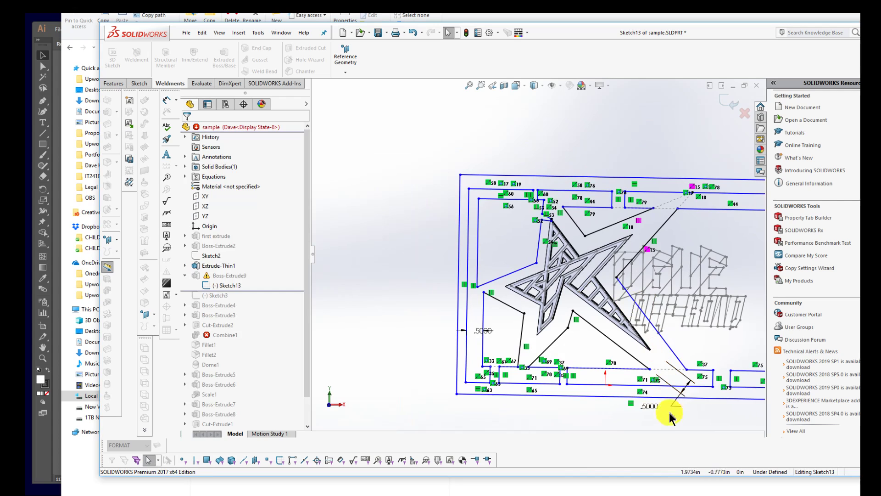
pyautogui.press('z')
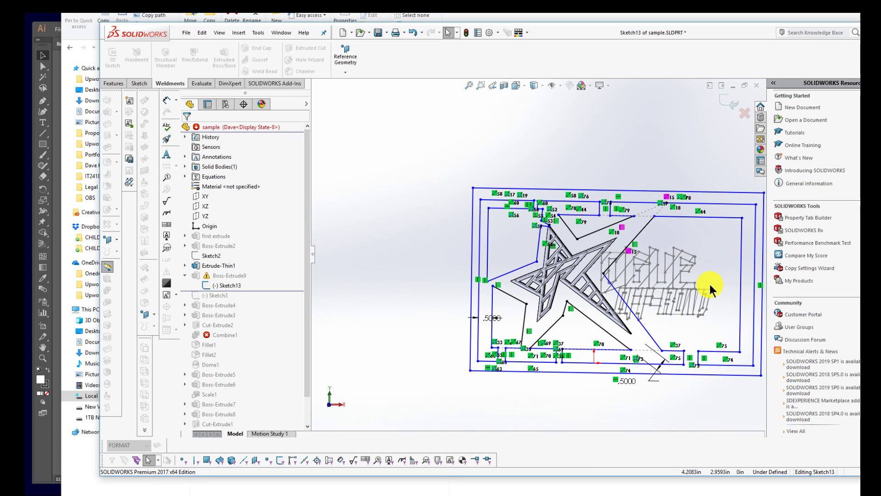
pyautogui.moveTo(709, 284); pyautogui.dragTo(708, 283, button='middle')
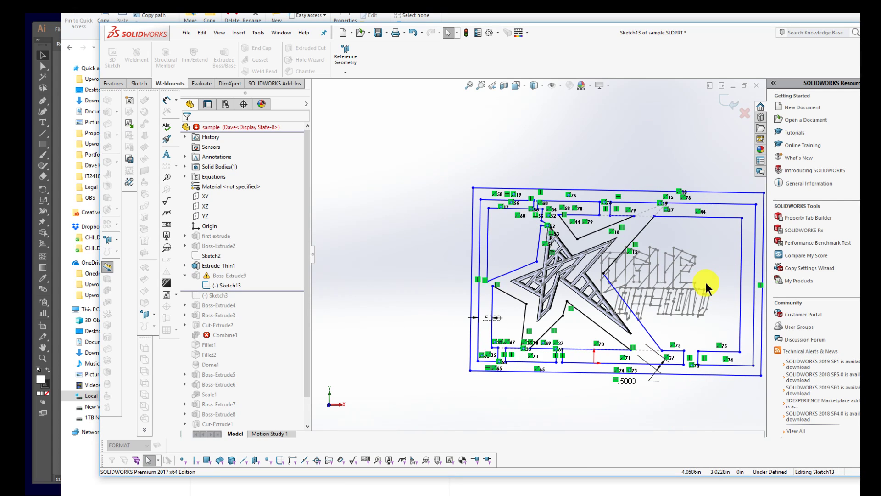
pyautogui.scroll(-3, 704, 282)
pyautogui.press('z')
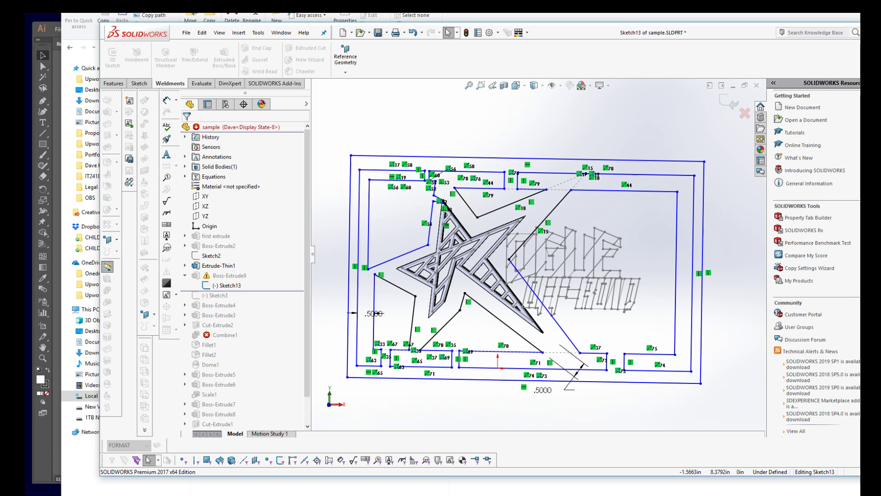
# - Move the slanted line right of the star outward to about 4.98 in long, and raise the outermost rectangle's upper-right corner to about X 6.0, Y 6.9 in
pyautogui.click(460, 184)
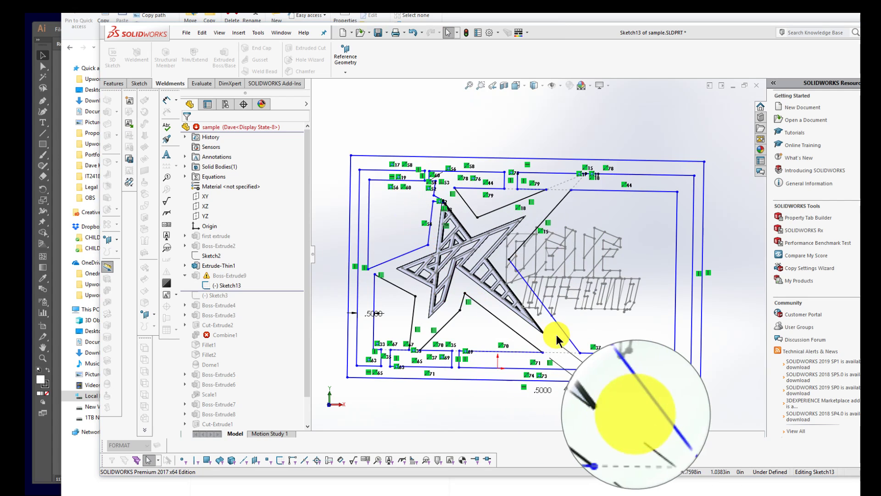
pyautogui.click(464, 284)
pyautogui.click(575, 356)
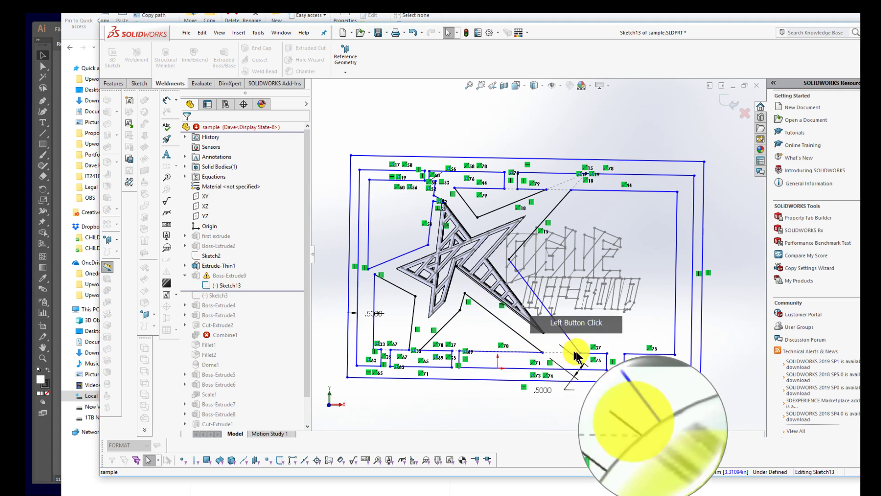
pyautogui.click(502, 307)
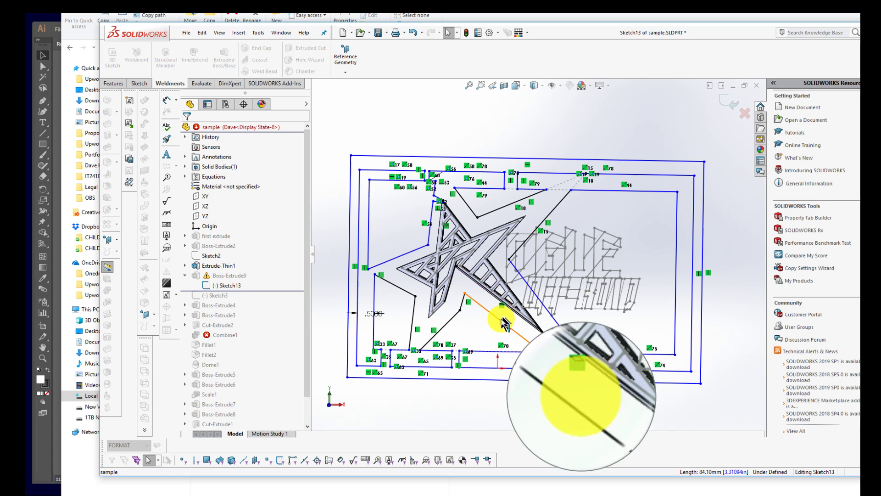
pyautogui.click(490, 336)
pyautogui.moveTo(486, 338); pyautogui.dragTo(498, 308)
pyautogui.moveTo(577, 349)
pyautogui.mouseDown()
pyautogui.moveTo(630, 306)
pyautogui.moveTo(635, 316)
pyautogui.moveTo(613, 309)
pyautogui.mouseUp()
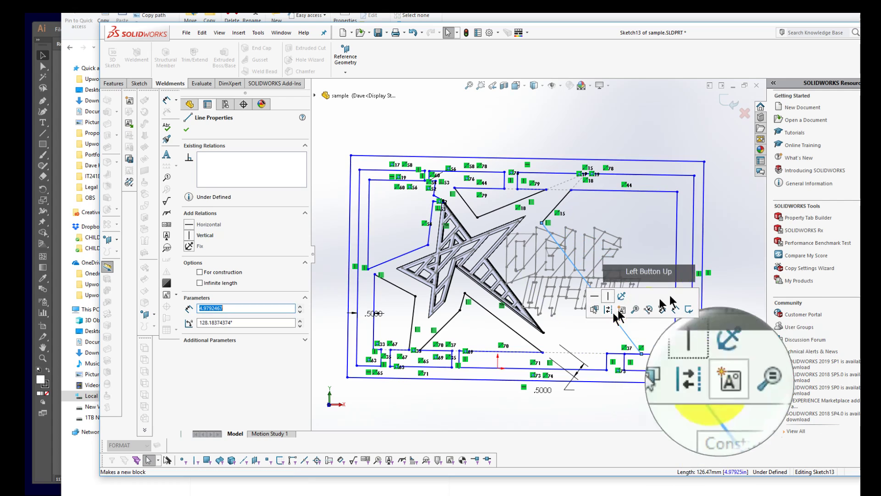
pyautogui.click(654, 161)
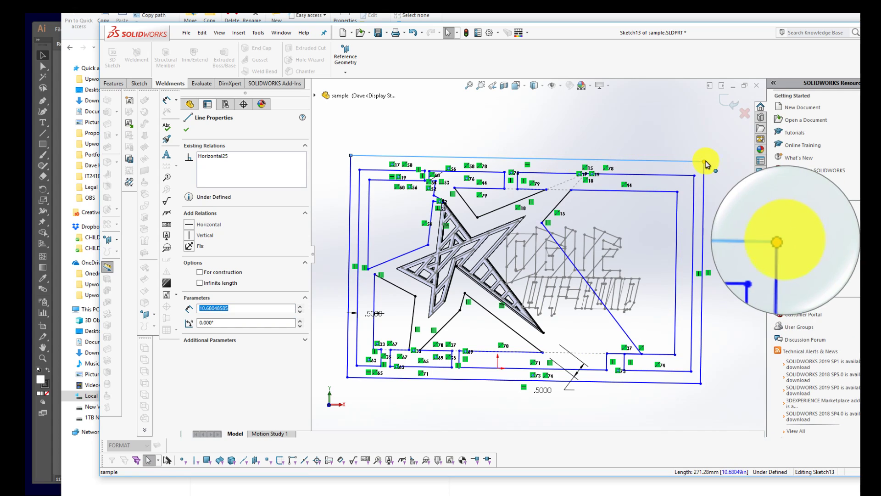
pyautogui.moveTo(703, 161); pyautogui.dragTo(700, 143)
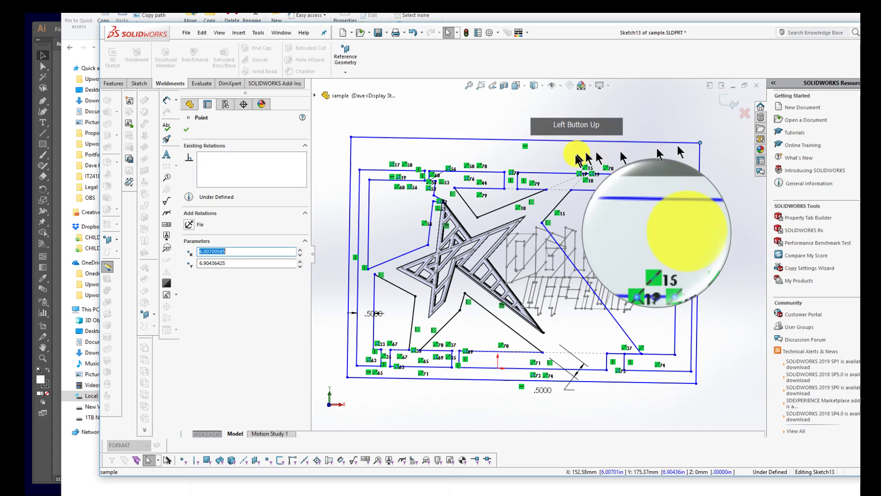
# - Delete the horizontal relation on the outermost rectangle's top edge and move its upper-right corner to about X 6.3, Y 7.0 in
pyautogui.click(526, 147)
pyautogui.press('Delete')
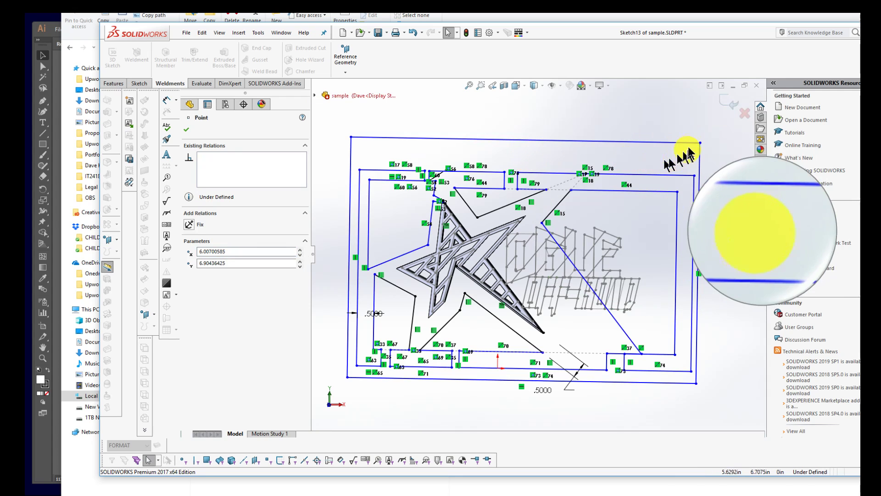
pyautogui.moveTo(700, 146)
pyautogui.mouseDown()
pyautogui.moveTo(700, 165)
pyautogui.moveTo(689, 113)
pyautogui.moveTo(732, 295)
pyautogui.moveTo(728, 138)
pyautogui.moveTo(709, 139)
pyautogui.mouseUp()
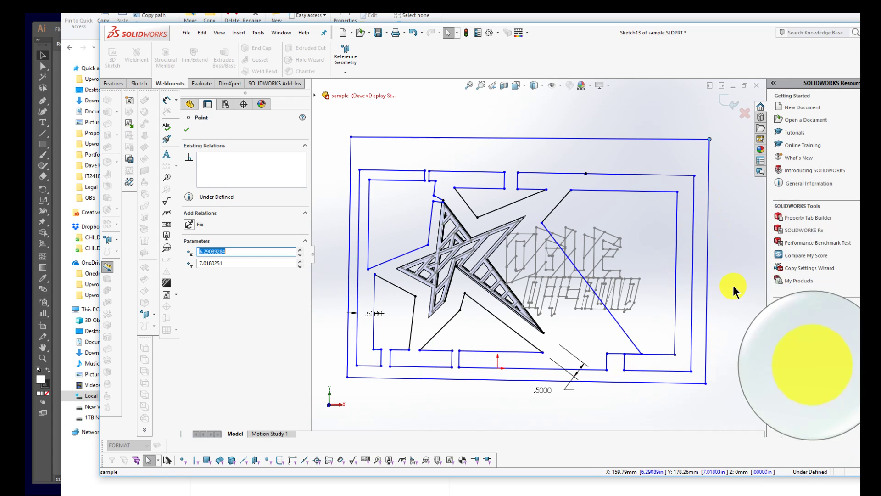
pyautogui.click(713, 329)
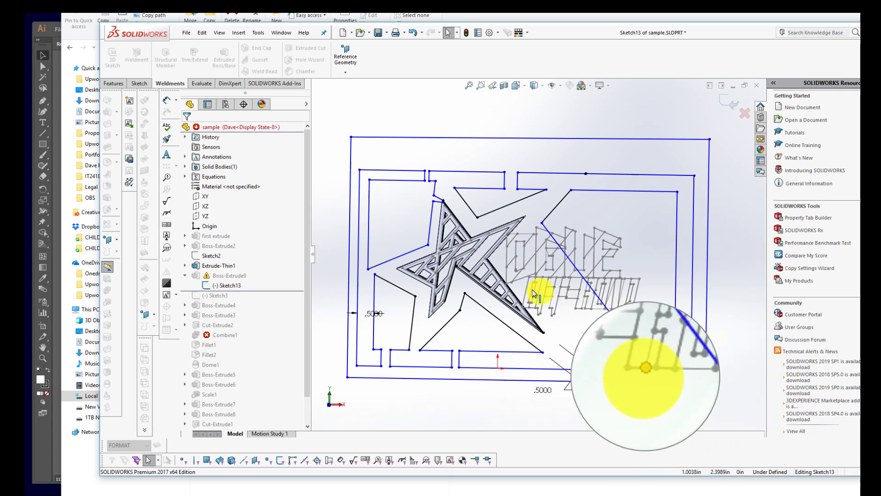
# - Undo the last two moves of the outermost rectangle's upper-right corner
pyautogui.scroll(-2, 537, 289)
pyautogui.scroll(4, 619, 215)
pyautogui.hotkey('ctrl', 'z')
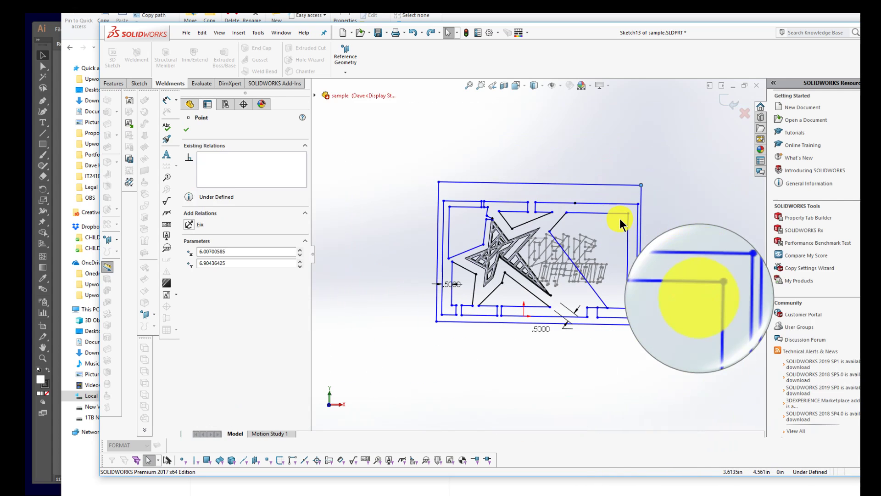
pyautogui.hotkey('ctrl', 'z')
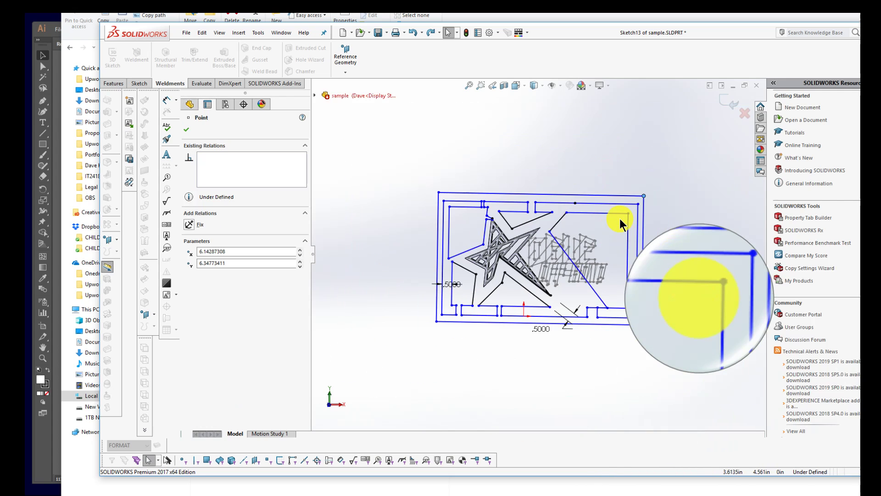
pyautogui.click(608, 351)
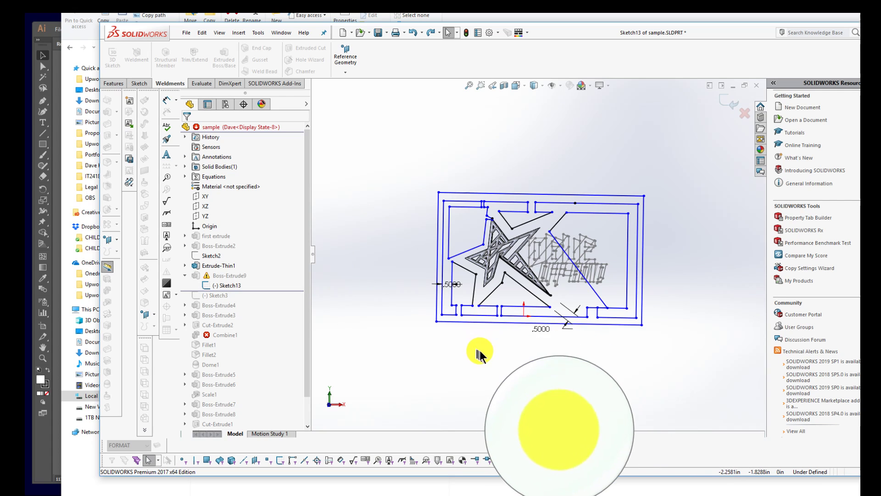
# - Examine the point on the frame opening's upper edge and the collinear relations of the slanted lines that meet there
pyautogui.scroll(-5, 507, 315)
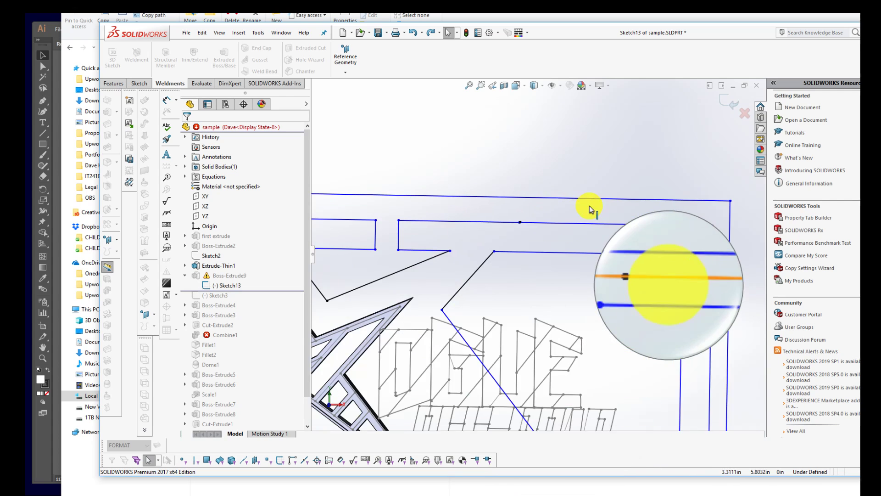
pyautogui.click(518, 220)
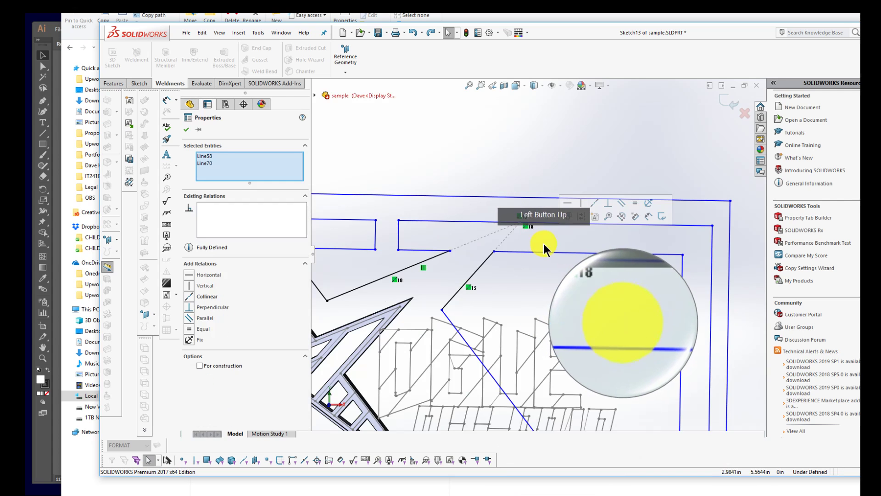
pyautogui.press('Escape')
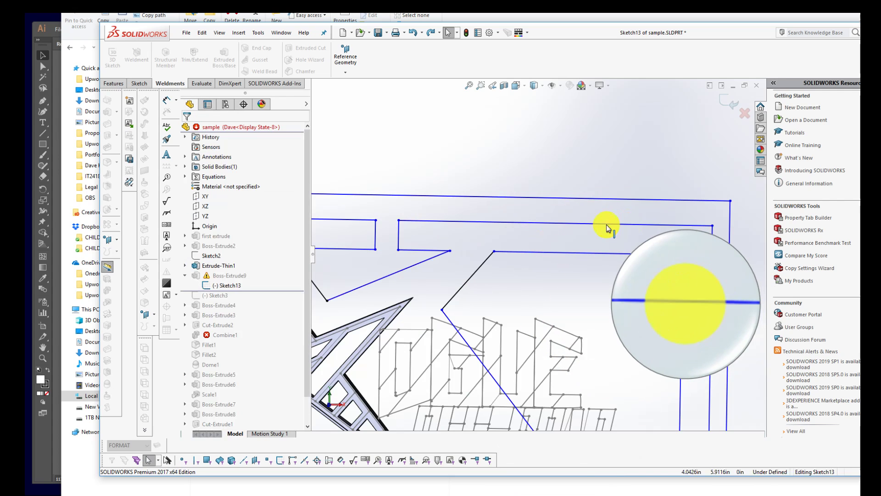
pyautogui.scroll(6, 599, 295)
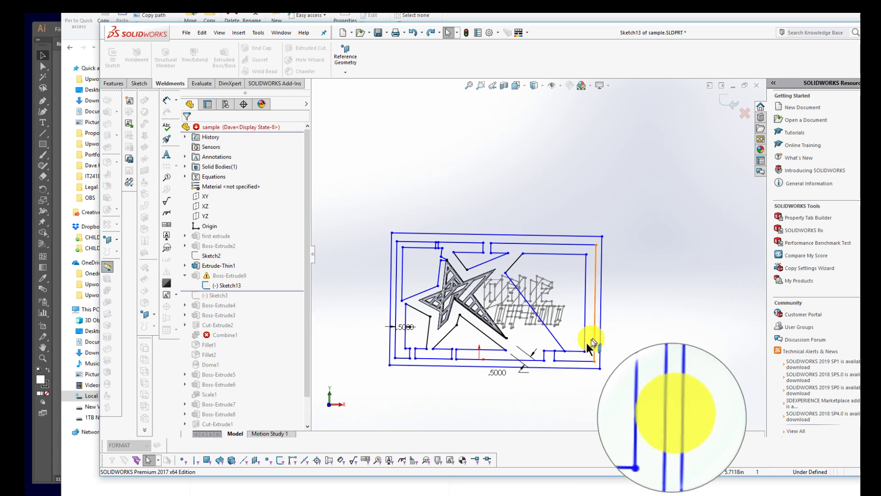
pyautogui.scroll(-5, 566, 360)
pyautogui.scroll(4, 517, 309)
pyautogui.scroll(-1, 482, 259)
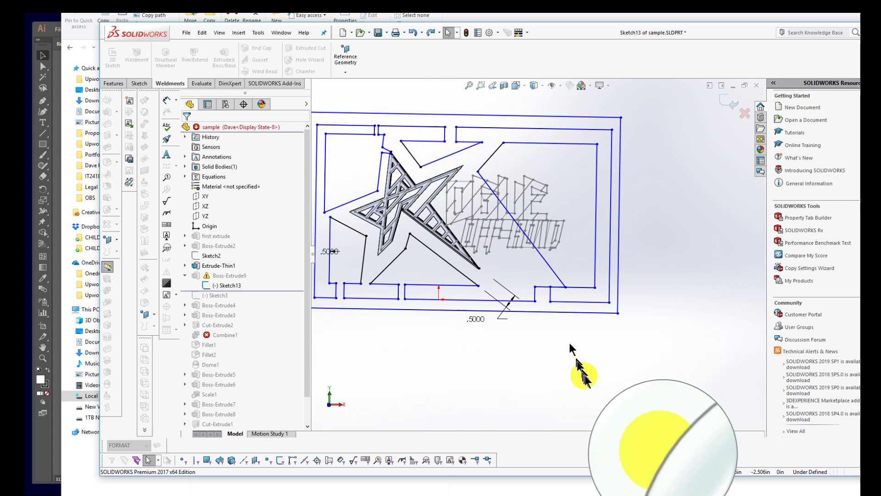
# - Move the slanted line right of the star inward to about 3.8 in long, and try to rebuild the block extrusion
pyautogui.moveTo(536, 254)
pyautogui.mouseDown()
pyautogui.moveTo(505, 268)
pyautogui.moveTo(517, 362)
pyautogui.mouseUp()
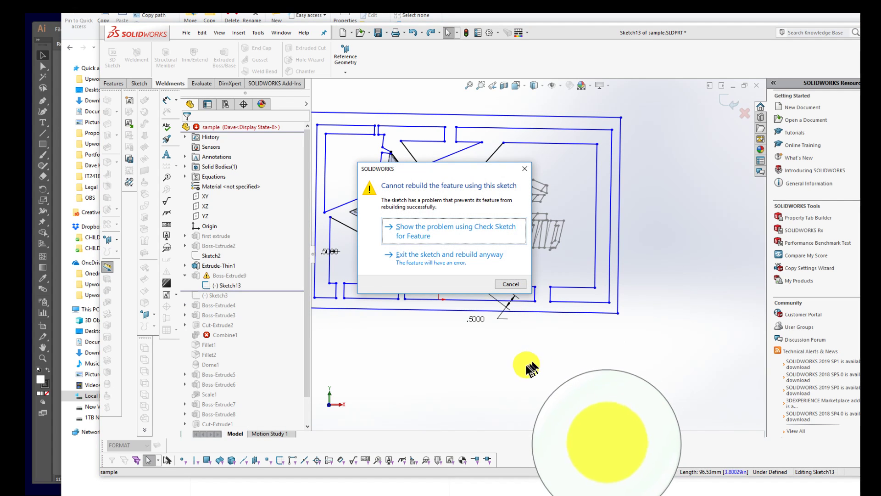
pyautogui.press('Escape')
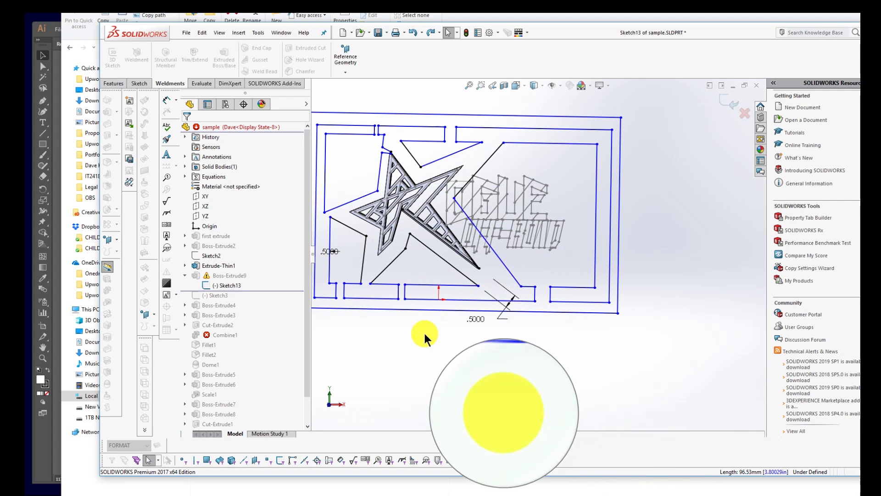
# - Exit the frame sketch and rebuild the block extrusion anyway
pyautogui.scroll(2, 425, 333)
pyautogui.scroll(-6, 481, 325)
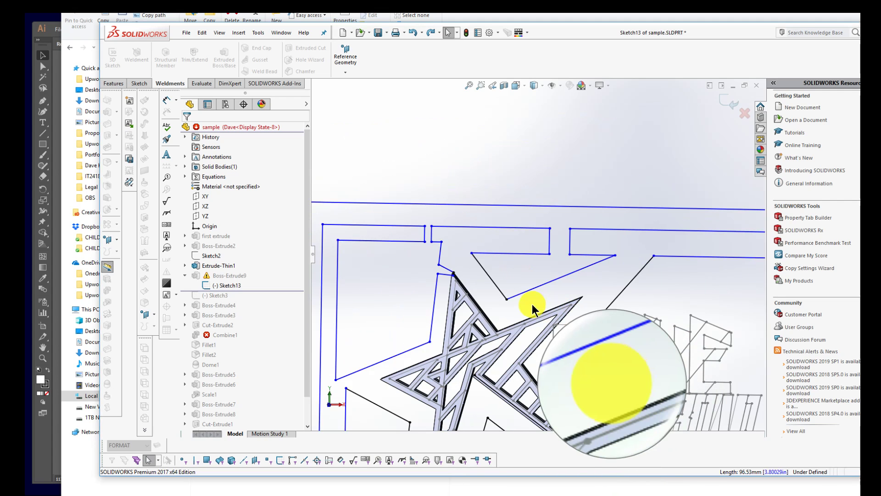
pyautogui.scroll(3, 532, 304)
pyautogui.scroll(2, 597, 368)
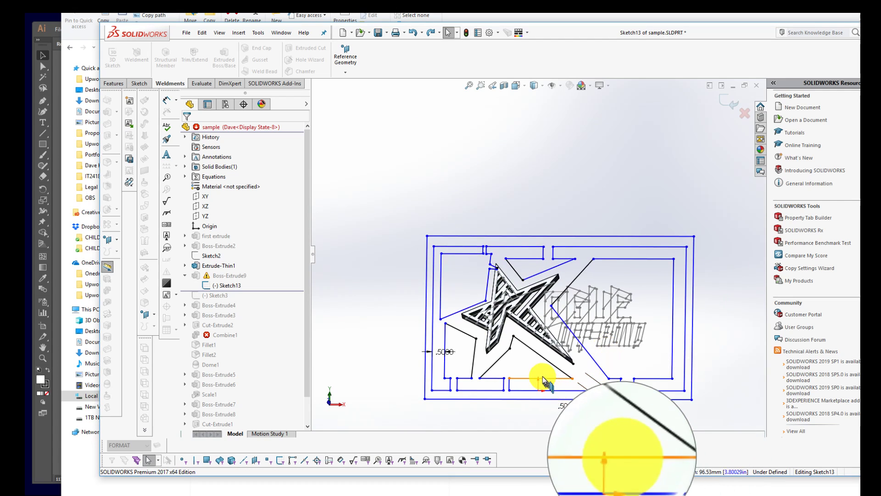
pyautogui.doubleClick(692, 155)
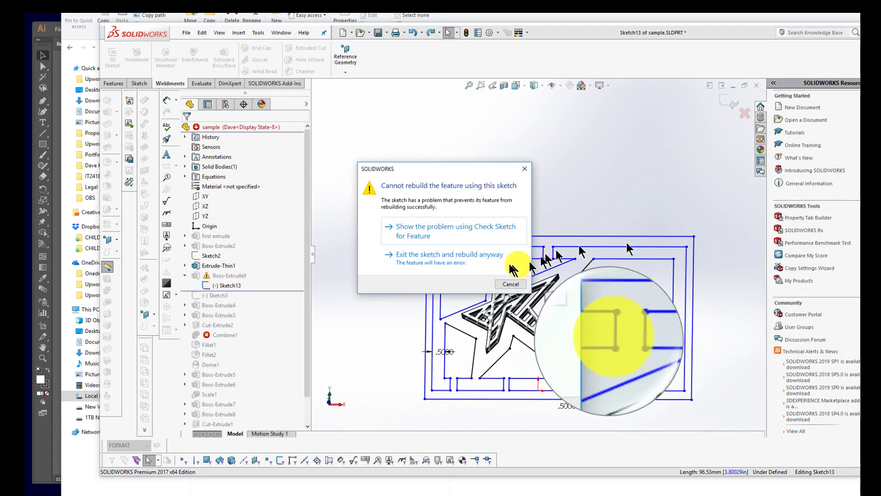
pyautogui.click(464, 255)
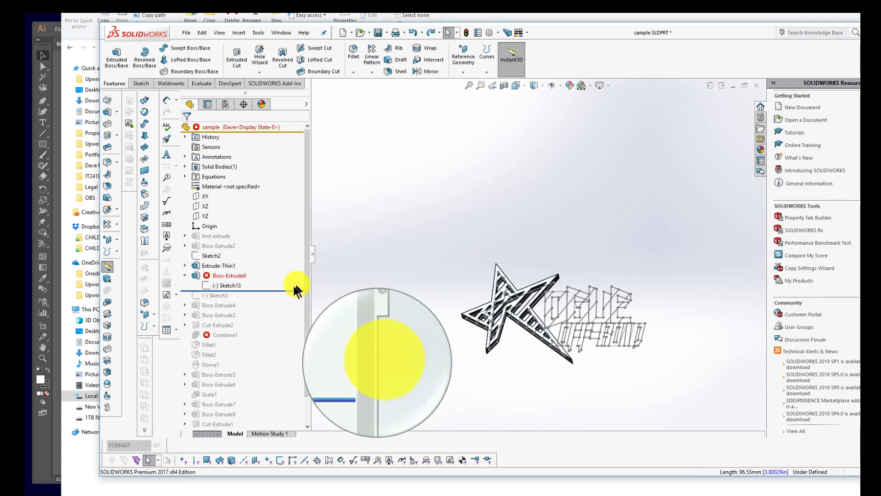
# - Extrude the frame region of Sketch13 by 0.75 in as a new boss with merged result
pyautogui.click(221, 285)
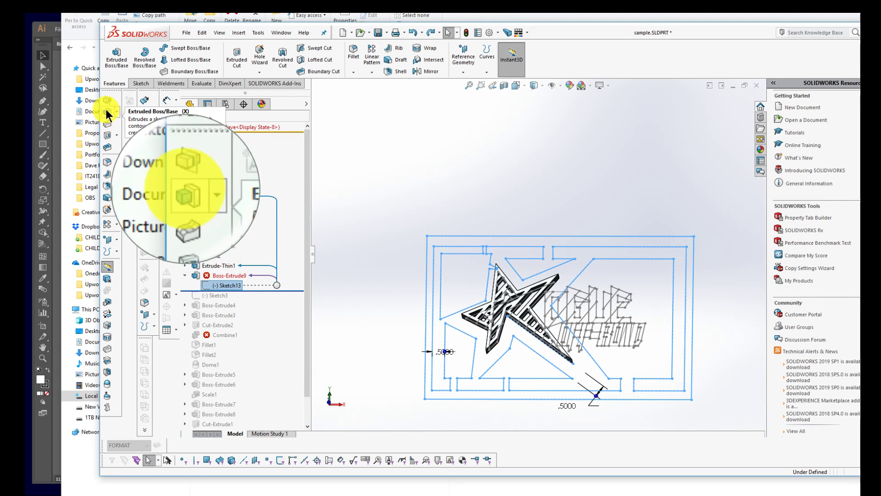
pyautogui.click(107, 113)
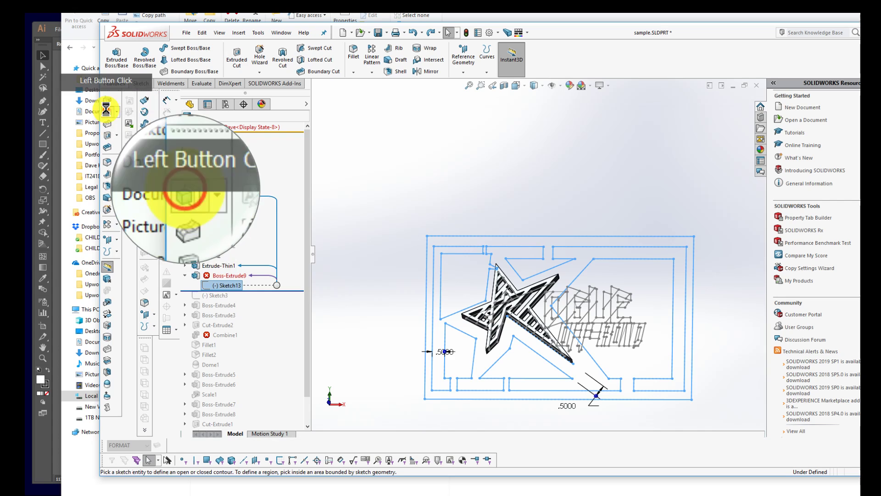
pyautogui.click(431, 241)
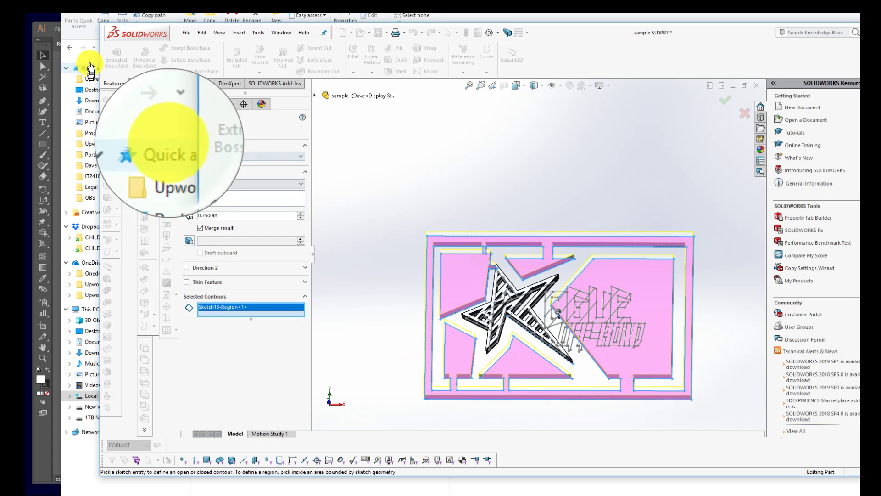
pyautogui.click(187, 129)
pyautogui.click(437, 200)
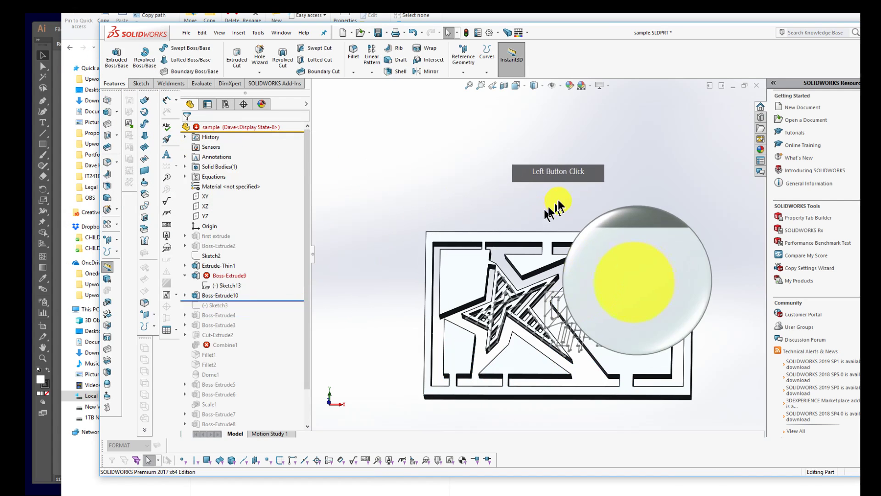
# - Examine where the star's upper point joins the extruded frame, and view the frame at an angle
pyautogui.moveTo(579, 376)
pyautogui.mouseDown(button='middle')
pyautogui.moveTo(584, 394)
pyautogui.moveTo(590, 350)
pyautogui.moveTo(499, 204)
pyautogui.moveTo(581, 309)
pyautogui.moveTo(568, 291)
pyautogui.moveTo(574, 304)
pyautogui.mouseUp(button='middle')
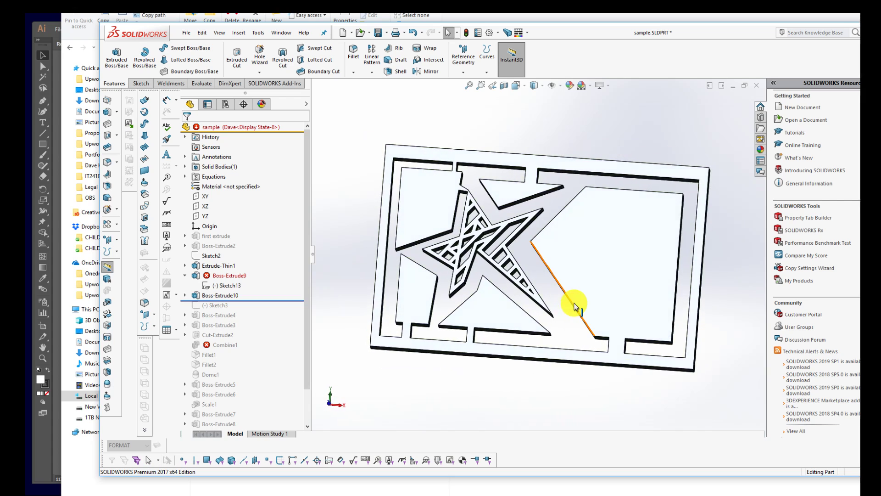
pyautogui.scroll(-3, 492, 252)
pyautogui.scroll(-3, 490, 250)
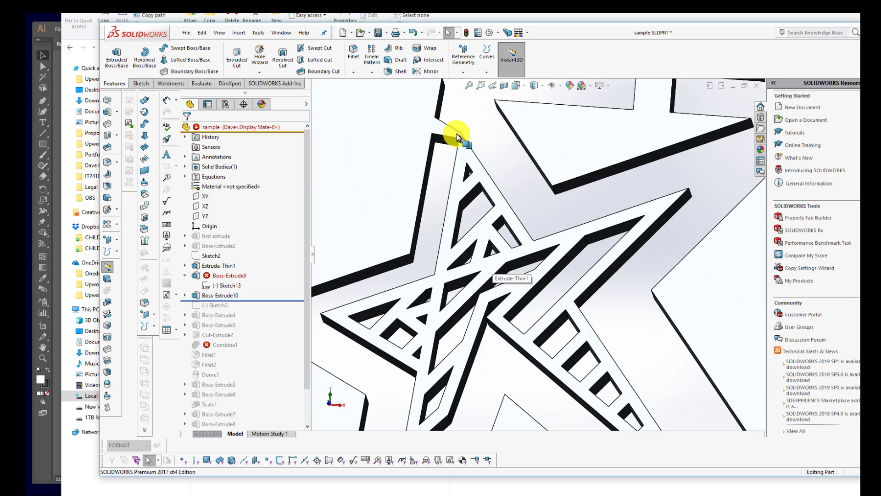
pyautogui.scroll(5, 481, 167)
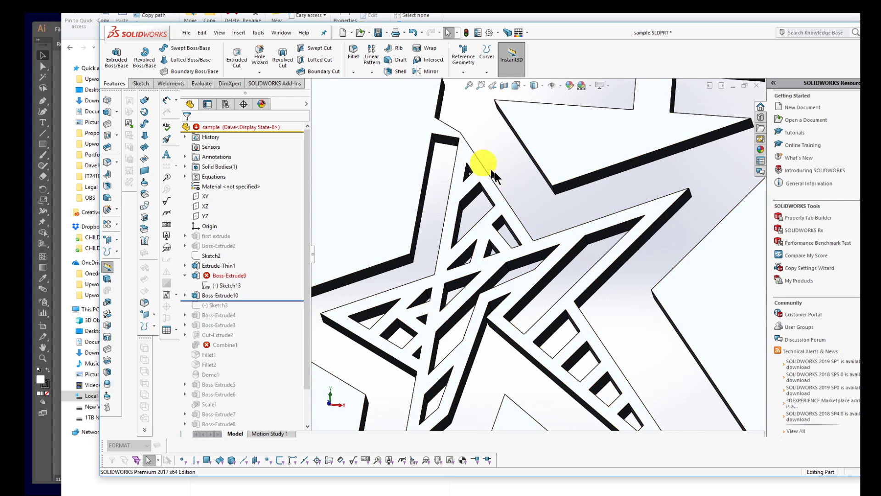
pyautogui.moveTo(590, 305); pyautogui.dragTo(590, 291, button='middle')
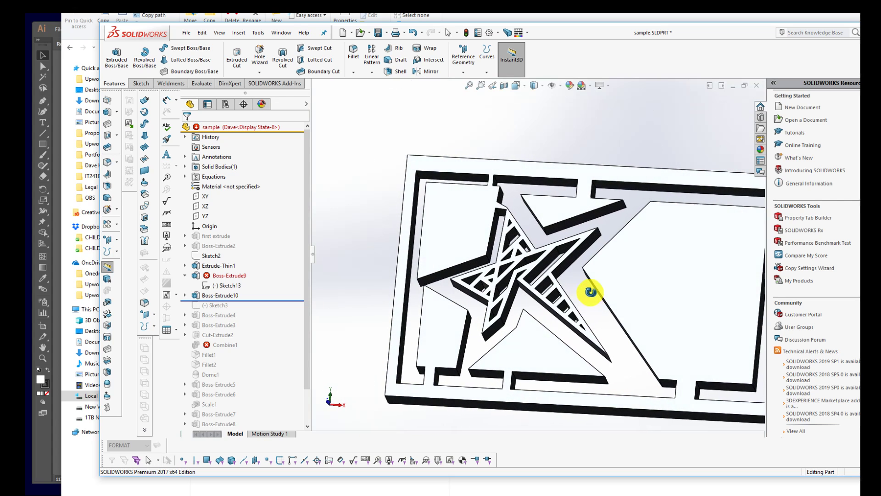
# - Open the main sketch of the star's thin extrusion to view its lines, exit it, and view the model at an angle
pyautogui.click(227, 287)
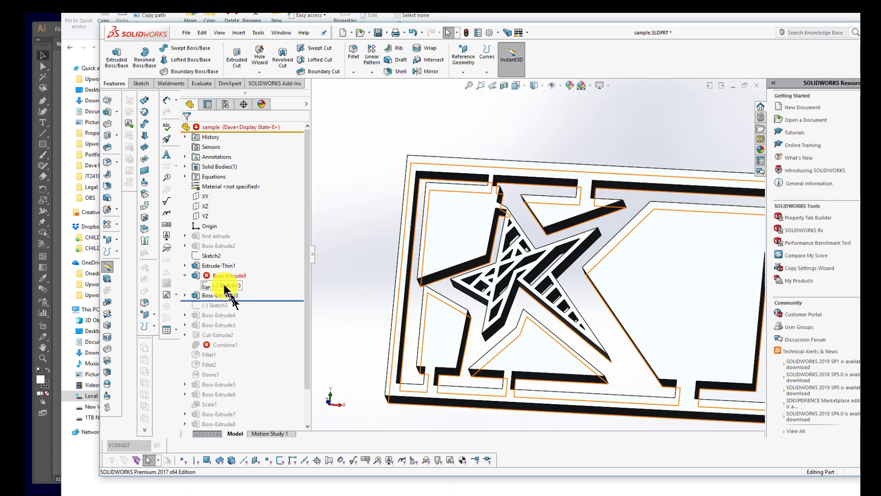
pyautogui.click(207, 285)
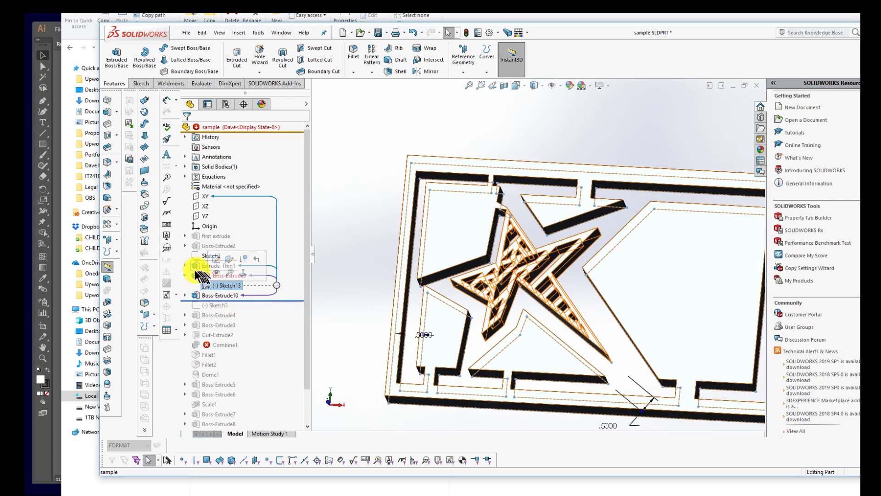
pyautogui.click(185, 265)
pyautogui.click(227, 275)
pyautogui.click(216, 245)
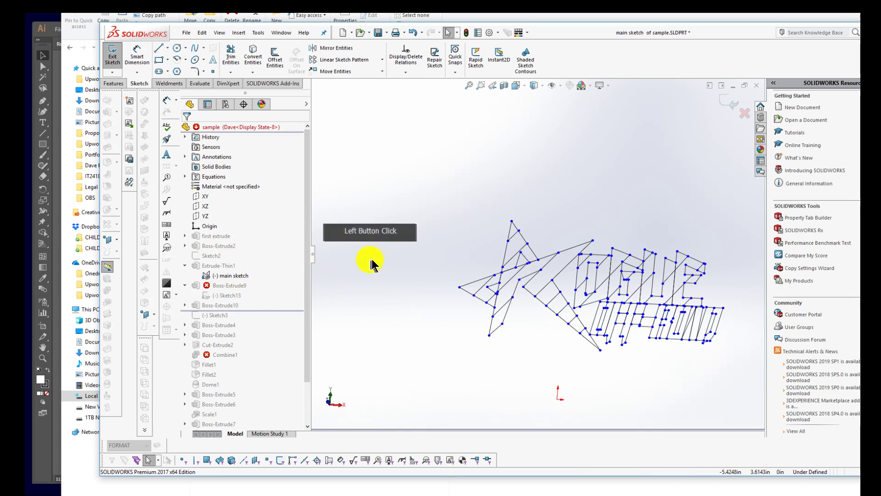
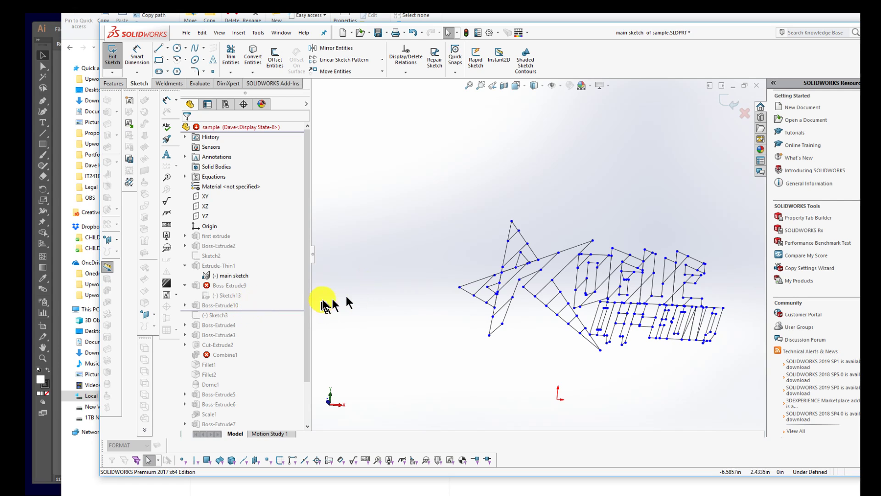
pyautogui.moveTo(552, 263)
pyautogui.mouseDown(button='middle')
pyautogui.moveTo(546, 256)
pyautogui.moveTo(553, 268)
pyautogui.mouseUp(button='middle')
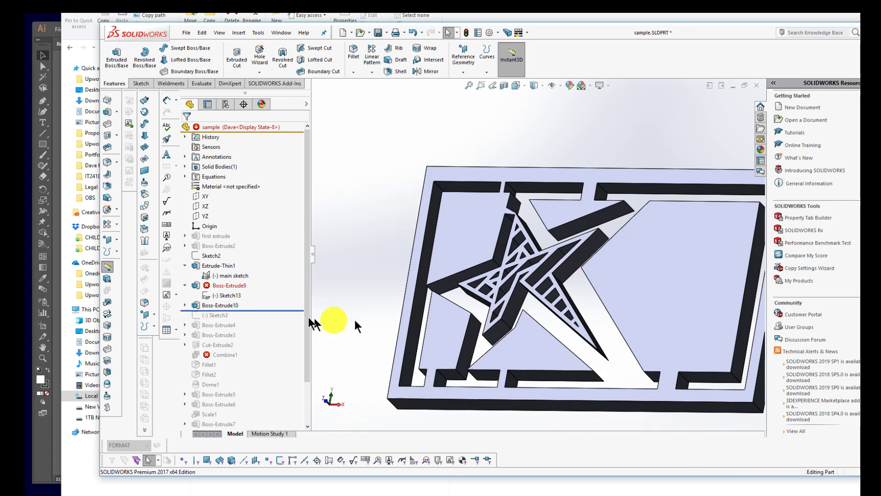
# - Edit the star's thin extrusion, try to add all the lettering lines to its selected contours, and accept the feature
pyautogui.click(579, 272)
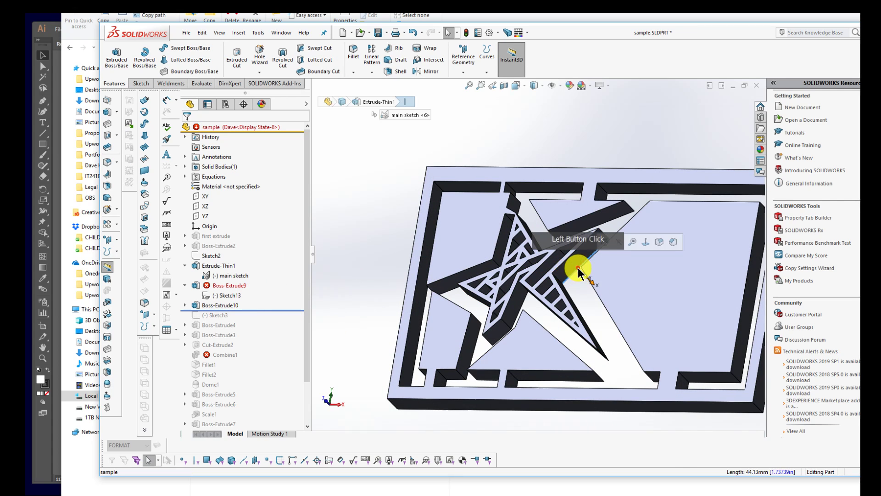
pyautogui.click(221, 266)
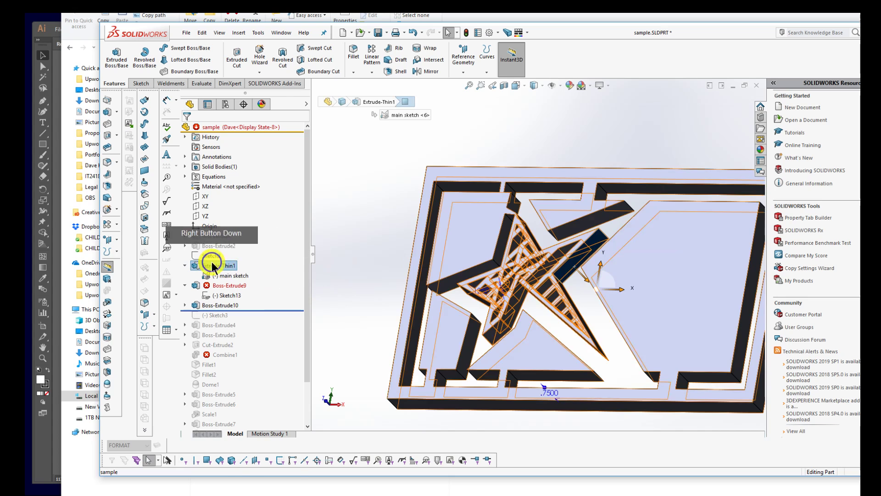
pyautogui.rightClick(213, 266)
pyautogui.click(225, 235)
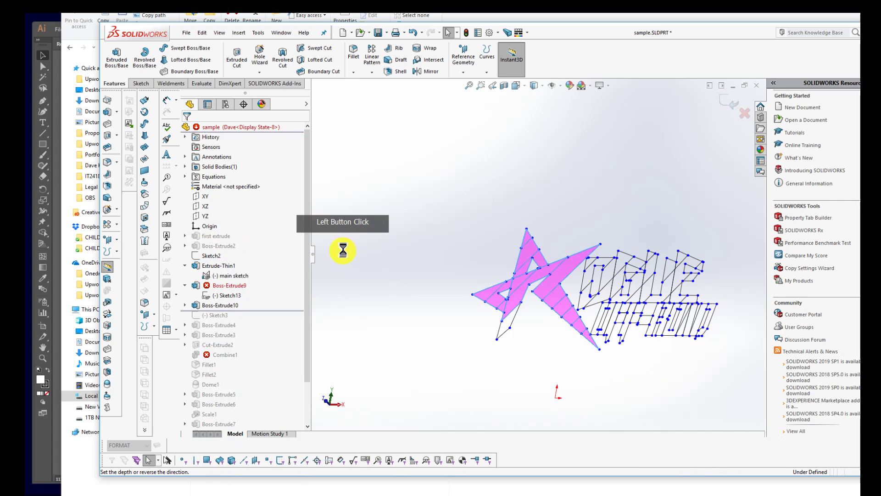
pyautogui.moveTo(643, 384)
pyautogui.mouseDown(button='middle')
pyautogui.moveTo(646, 350)
pyautogui.moveTo(675, 366)
pyautogui.moveTo(677, 406)
pyautogui.moveTo(648, 384)
pyautogui.mouseUp(button='middle')
pyautogui.scroll(-5, 669, 291)
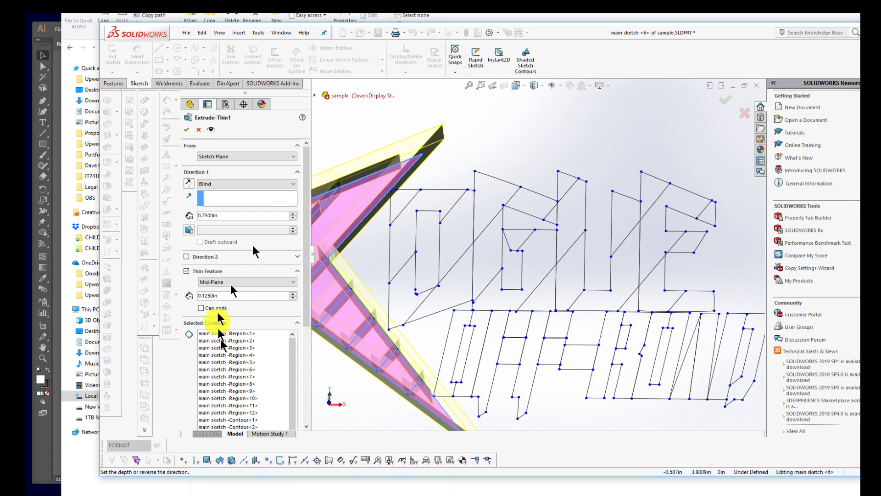
pyautogui.click(234, 369)
pyautogui.scroll(3, 596, 306)
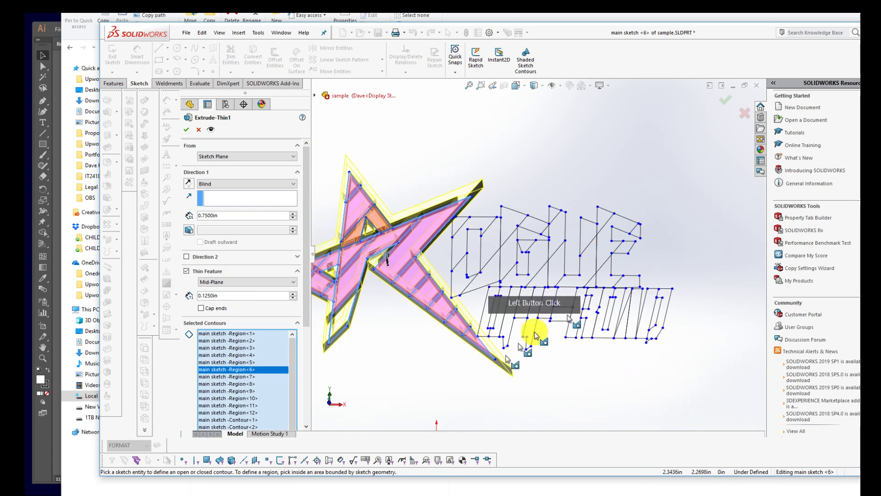
pyautogui.click(292, 460)
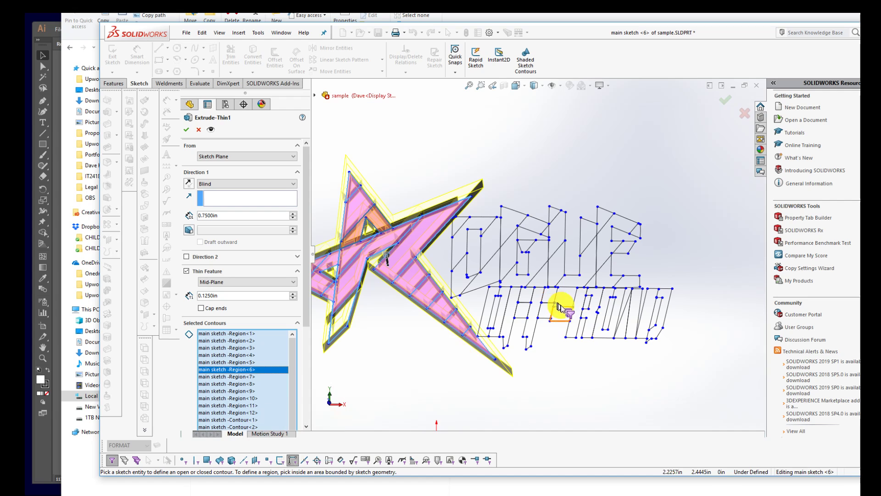
pyautogui.moveTo(678, 354)
pyautogui.mouseDown()
pyautogui.moveTo(419, 123)
pyautogui.moveTo(453, 167)
pyautogui.mouseUp()
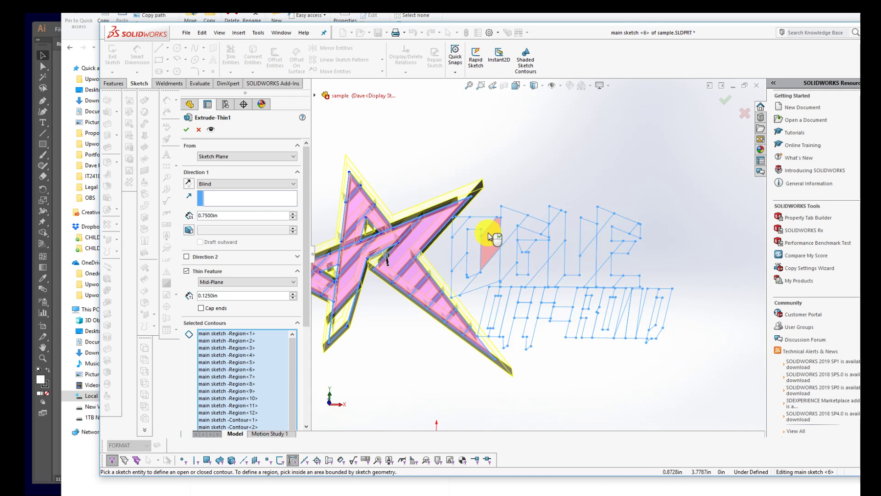
pyautogui.moveTo(504, 356); pyautogui.dragTo(481, 330, button='middle')
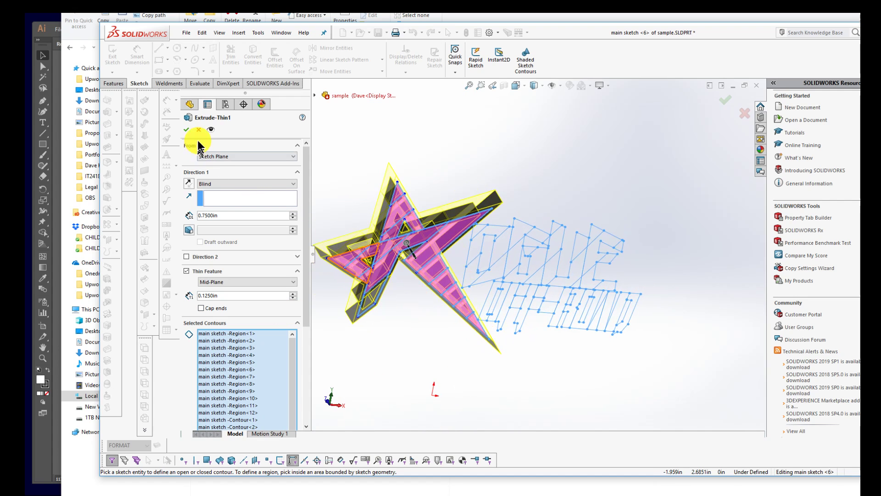
pyautogui.click(187, 130)
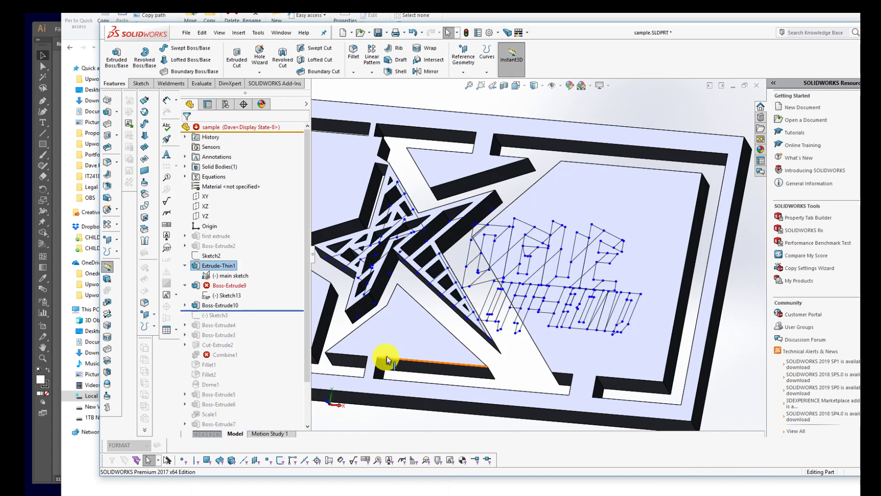
pyautogui.click(225, 305)
pyautogui.click(231, 281)
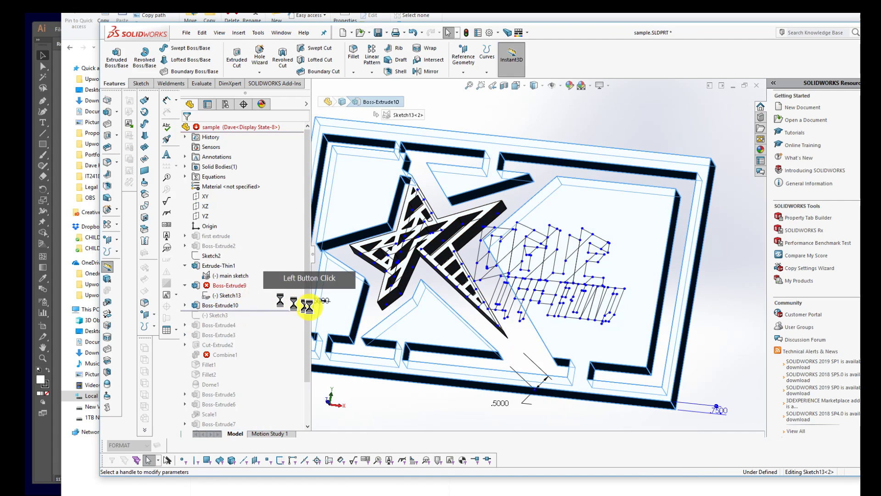
pyautogui.press('Return')
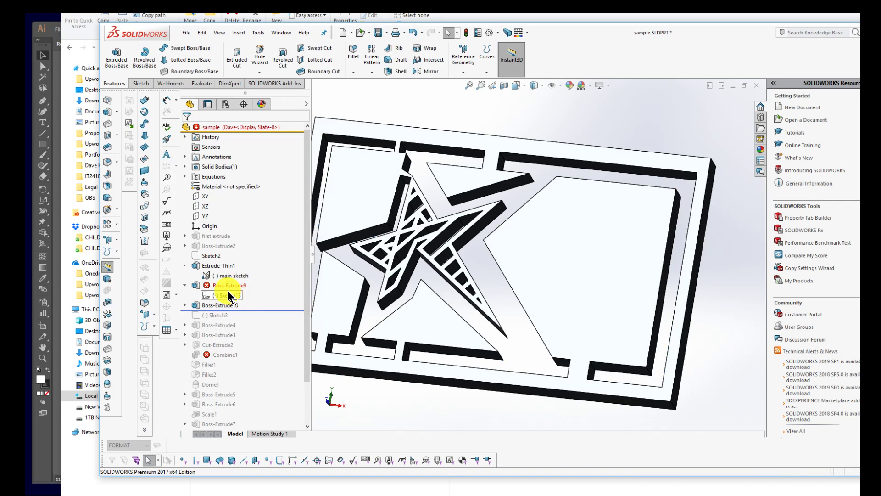
# - Edit the star's thin extrusion again and try to pick the outline of the first letter O with the selection filter off
pyautogui.click(223, 285)
pyautogui.click(213, 272)
pyautogui.rightClick(214, 268)
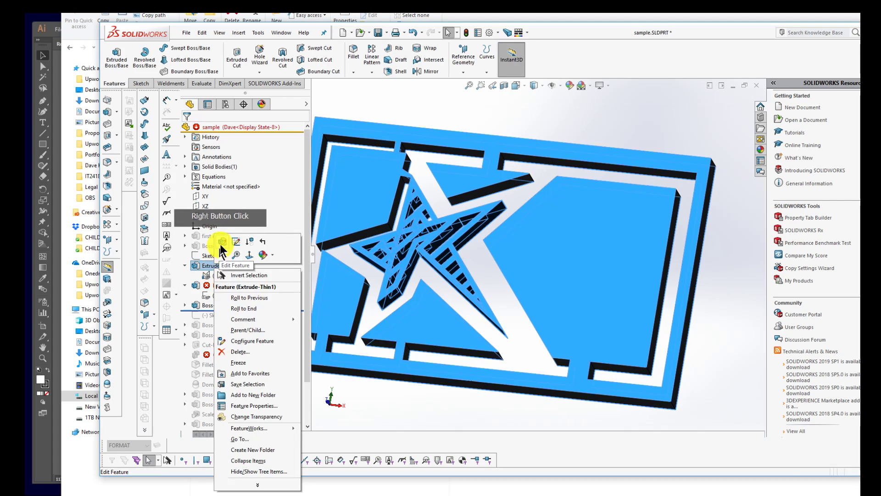
pyautogui.click(225, 246)
pyautogui.moveTo(574, 283)
pyautogui.mouseDown(button='middle')
pyautogui.moveTo(594, 241)
pyautogui.moveTo(466, 211)
pyautogui.moveTo(436, 240)
pyautogui.mouseUp(button='middle')
pyautogui.scroll(-2, 461, 216)
pyautogui.scroll(-3, 421, 254)
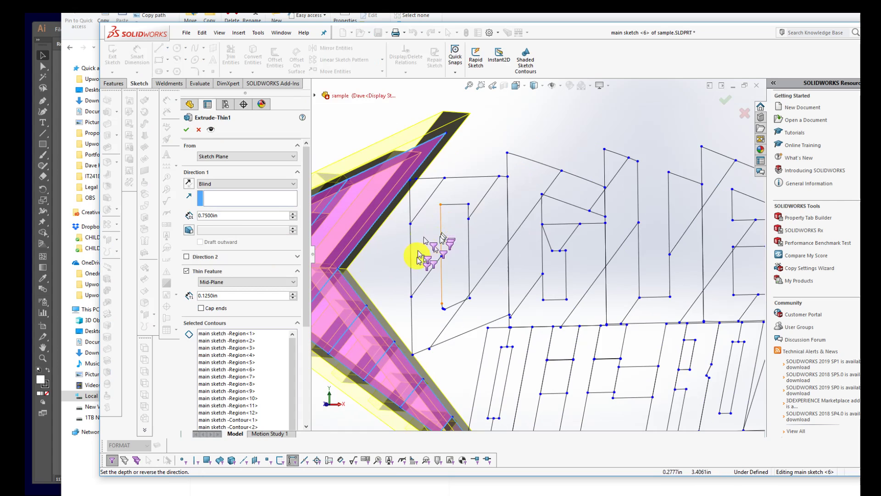
pyautogui.scroll(-4, 444, 208)
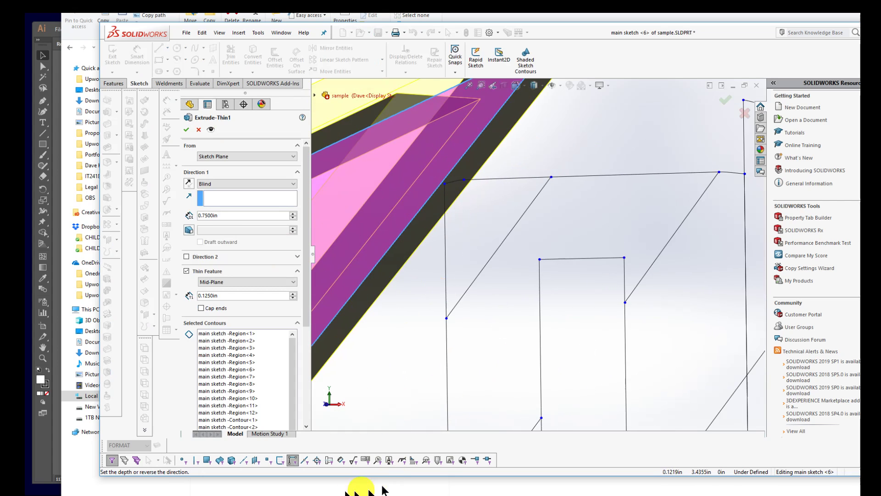
pyautogui.click(294, 460)
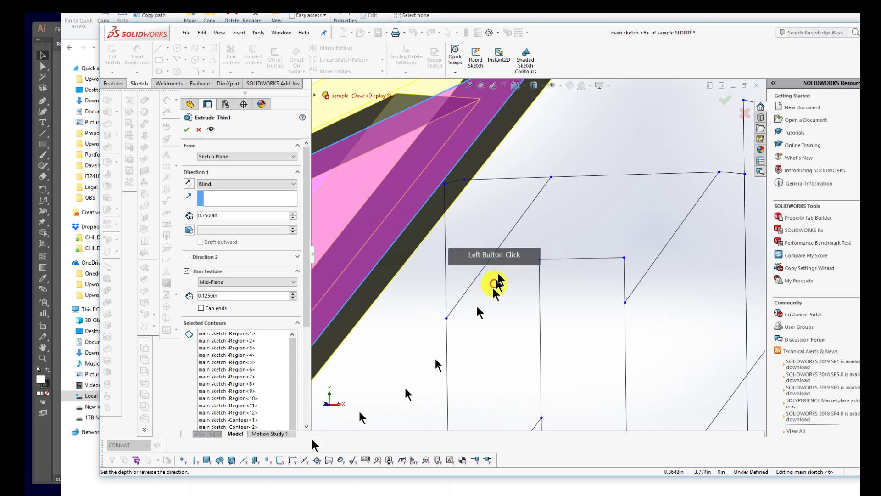
pyautogui.click(456, 183)
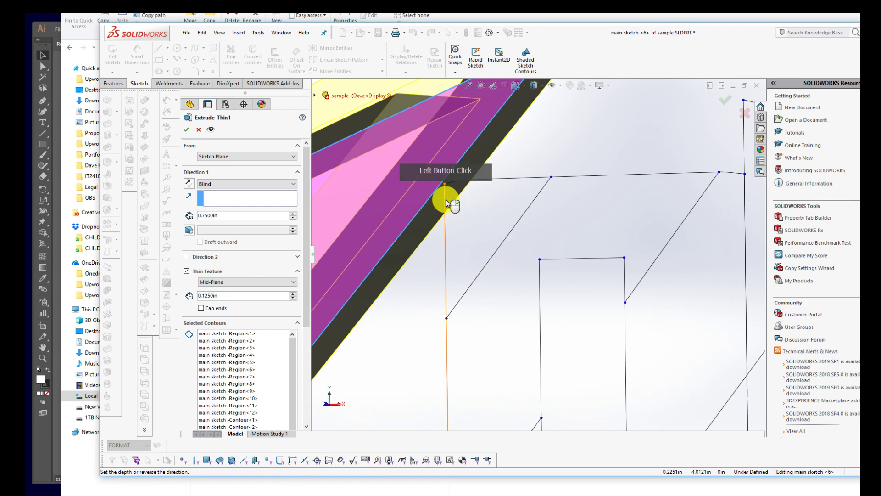
pyautogui.scroll(5, 593, 268)
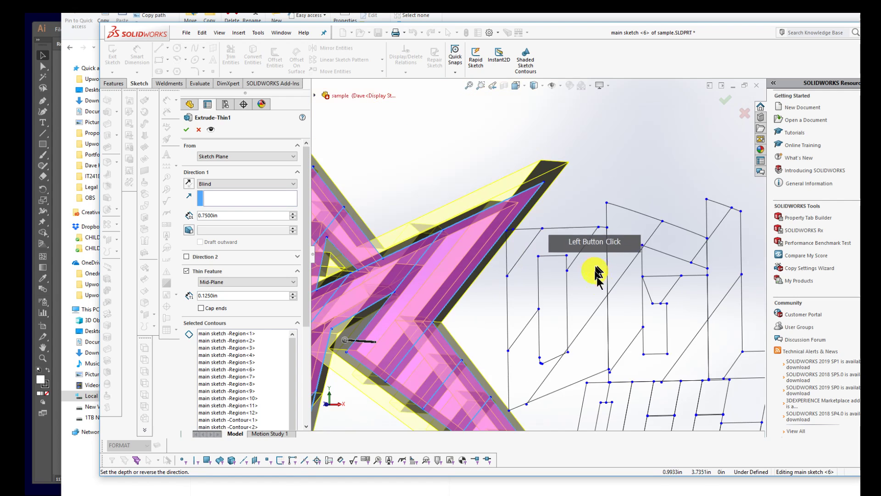
# - Try to add the lettering and the inner region of the letter O to the thin extrusion's selected contours
pyautogui.click(227, 383)
pyautogui.scroll(5, 538, 255)
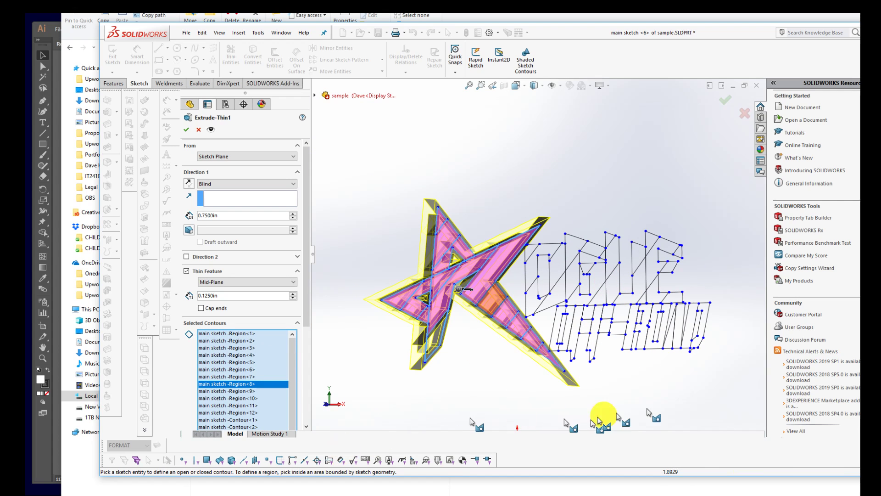
pyautogui.click(644, 255)
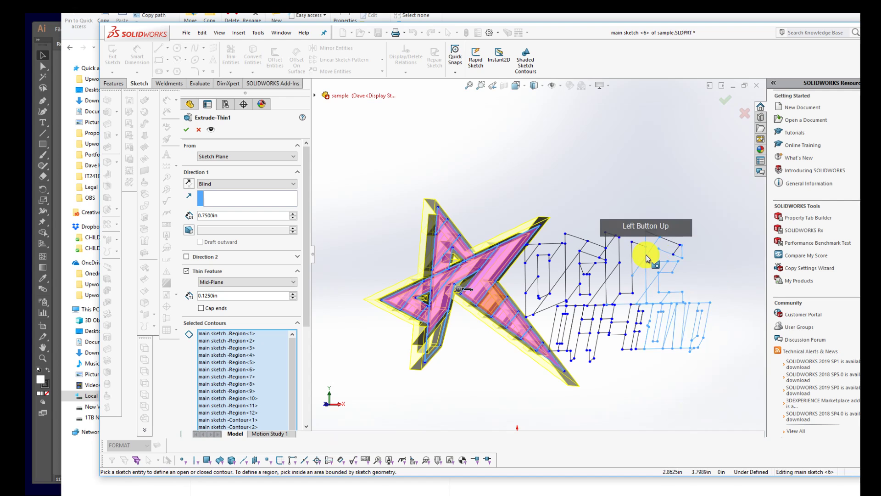
pyautogui.moveTo(702, 414); pyautogui.dragTo(711, 364, button='middle')
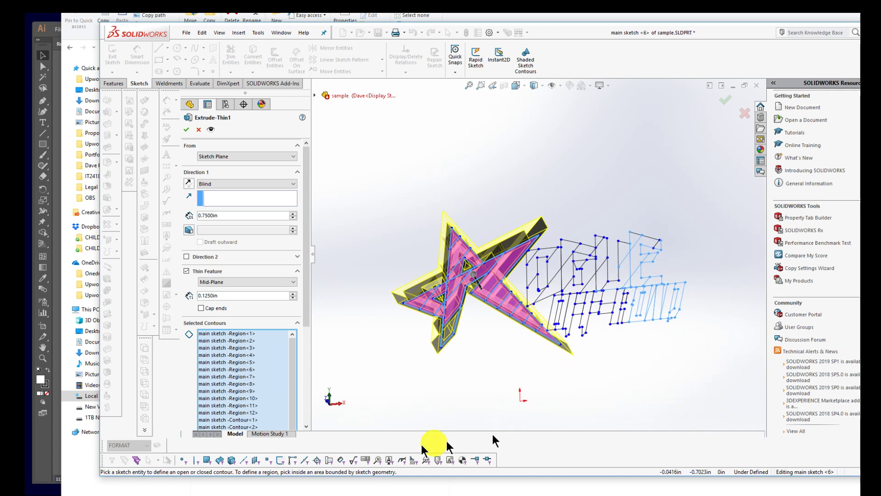
pyautogui.scroll(-7, 547, 321)
pyautogui.click(538, 136)
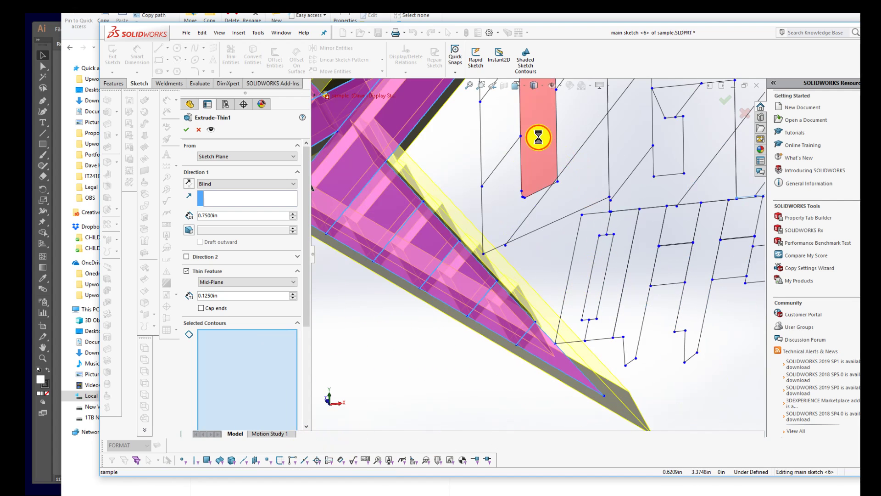
pyautogui.click(539, 138)
pyautogui.scroll(5, 541, 139)
pyautogui.scroll(-4, 522, 179)
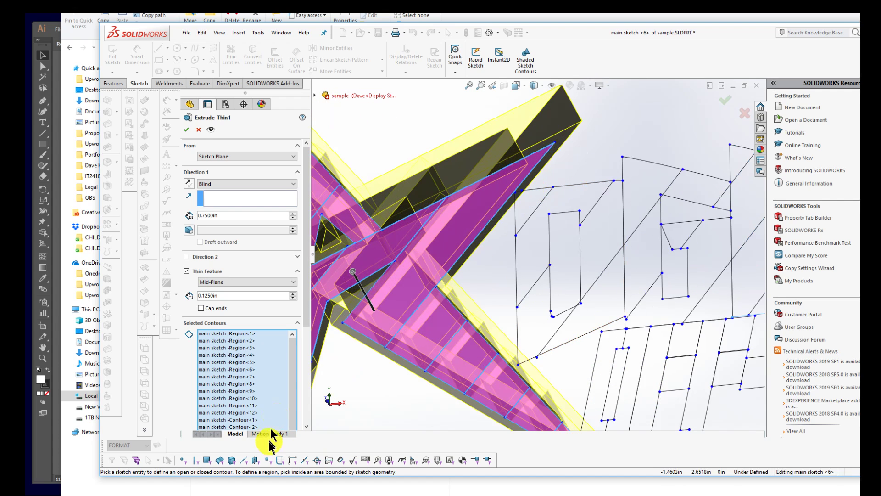
# - Try to add the letters' outlines to the thin extrusion as filtered sketch contours, and cancel the edit
pyautogui.click(280, 460)
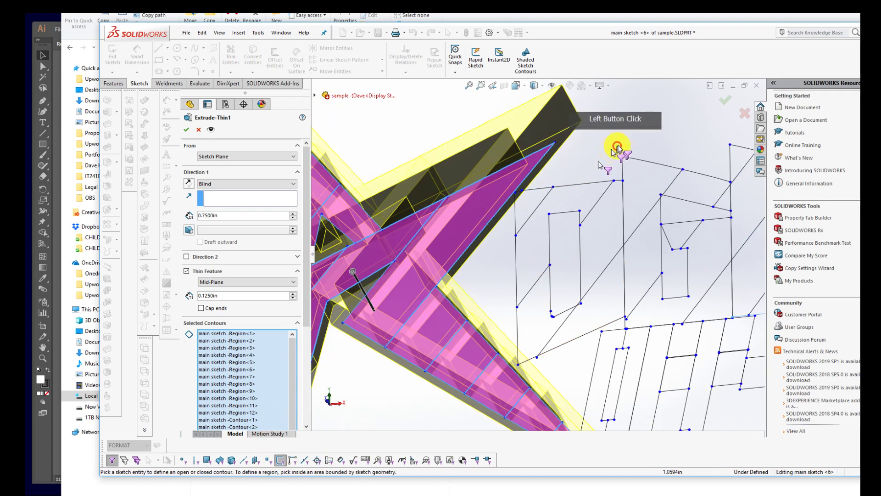
pyautogui.click(519, 195)
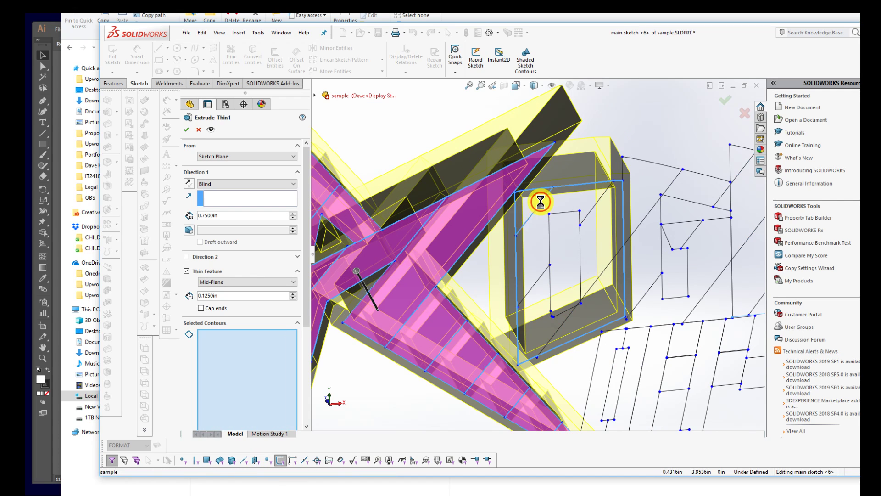
pyautogui.click(560, 217)
pyautogui.click(545, 273)
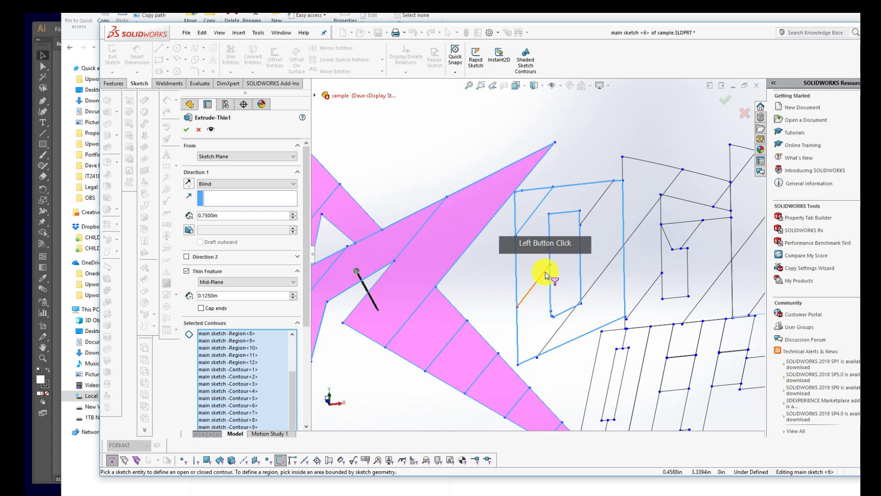
pyautogui.click(564, 328)
pyautogui.click(567, 320)
pyautogui.click(606, 190)
pyautogui.click(623, 168)
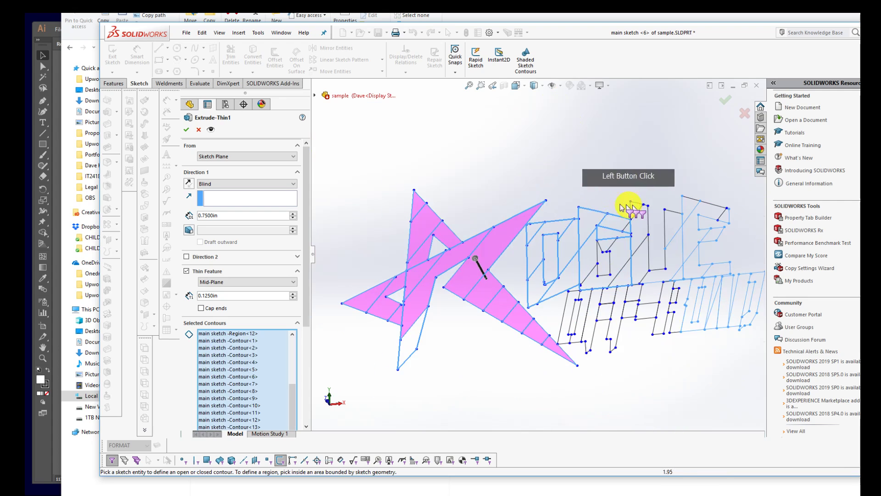
pyautogui.click(508, 263)
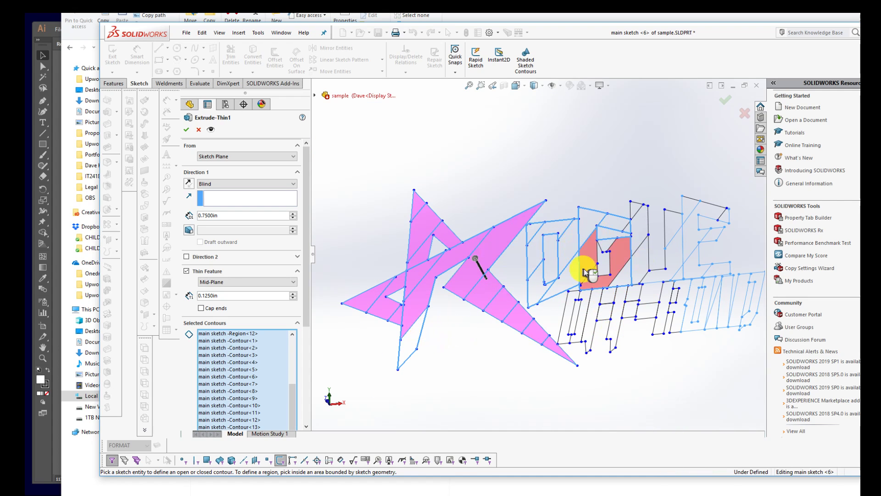
pyautogui.scroll(3, 592, 275)
pyautogui.scroll(-2, 592, 265)
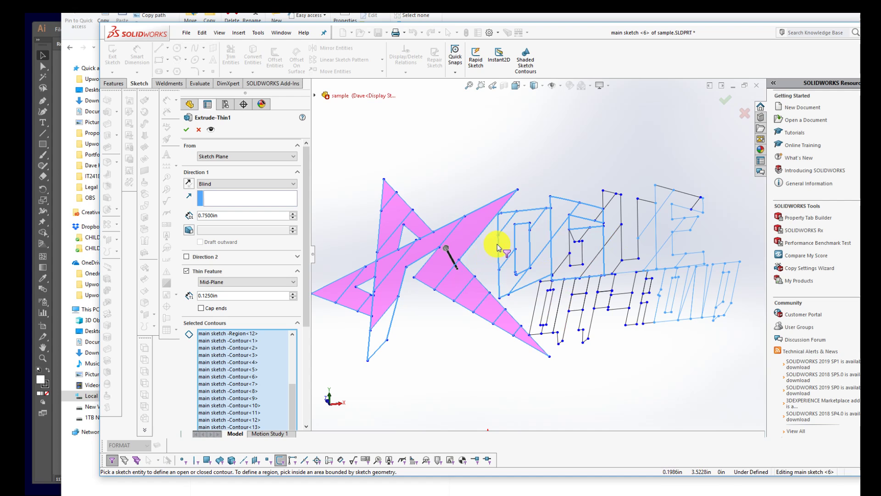
pyautogui.click(743, 113)
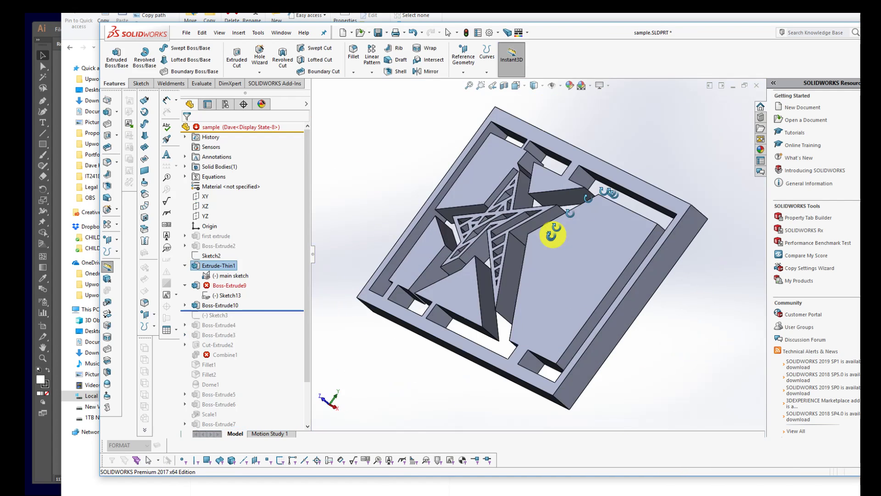
# - Roll the model back to just before Boss-Extrude9, leaving only the star's thin extrusion active
pyautogui.click(231, 285)
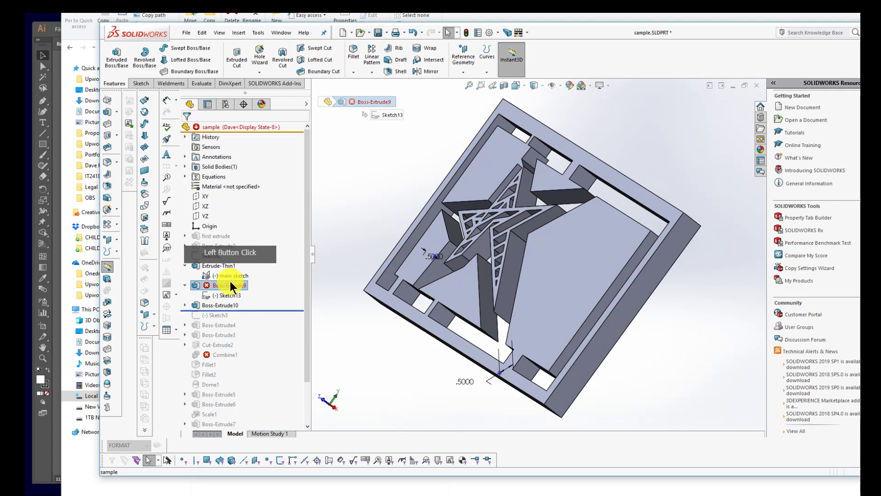
pyautogui.moveTo(493, 247); pyautogui.dragTo(467, 238, button='middle')
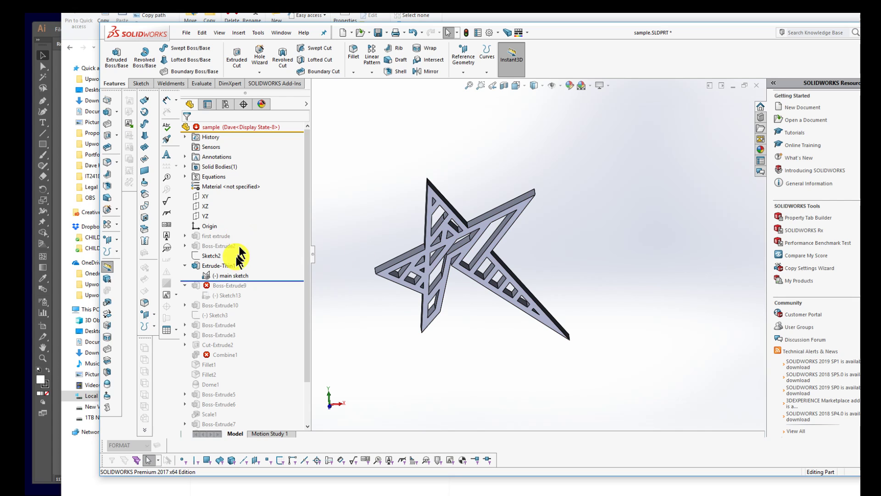
pyautogui.moveTo(229, 269)
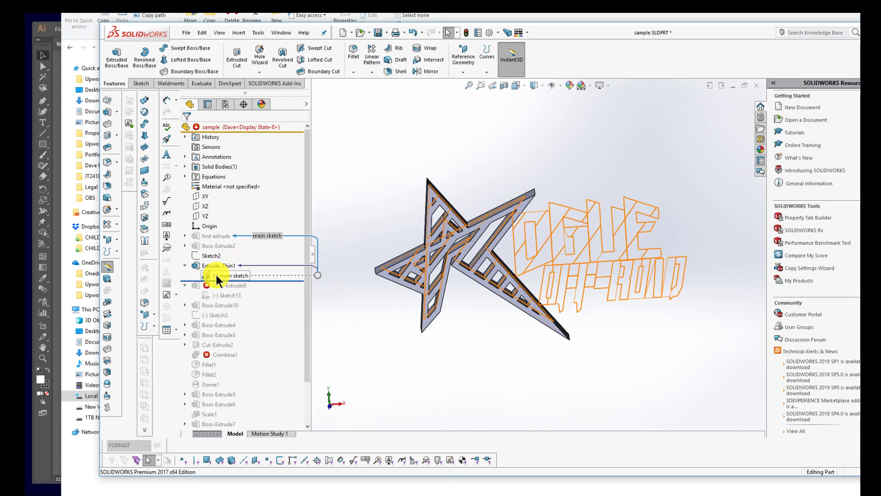
pyautogui.click(217, 275)
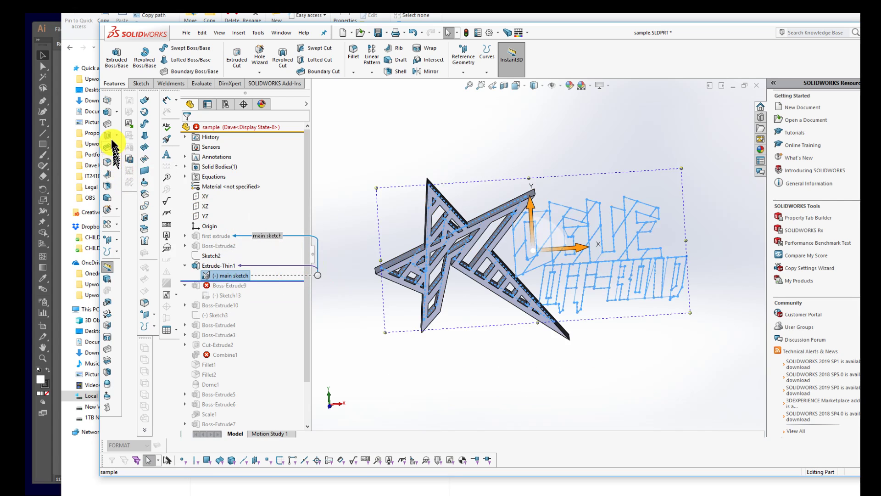
pyautogui.click(108, 114)
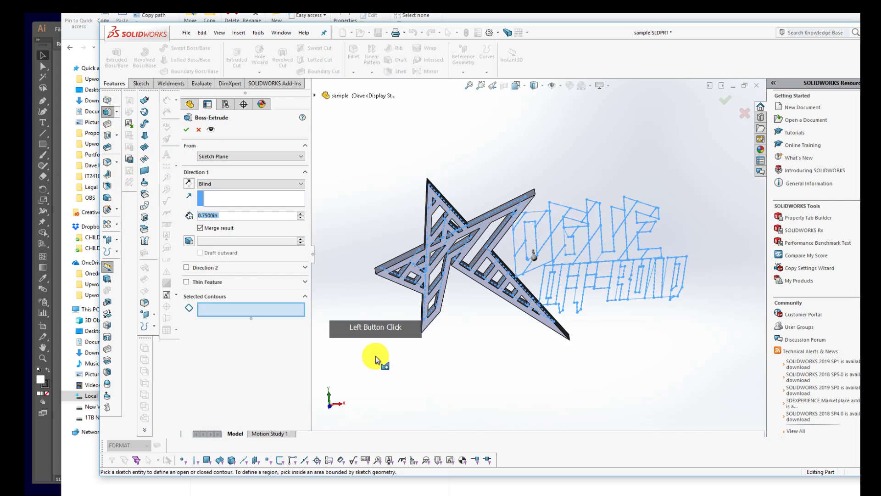
pyautogui.click(225, 307)
pyautogui.moveTo(610, 311); pyautogui.dragTo(580, 282, button='middle')
pyautogui.scroll(-3, 559, 207)
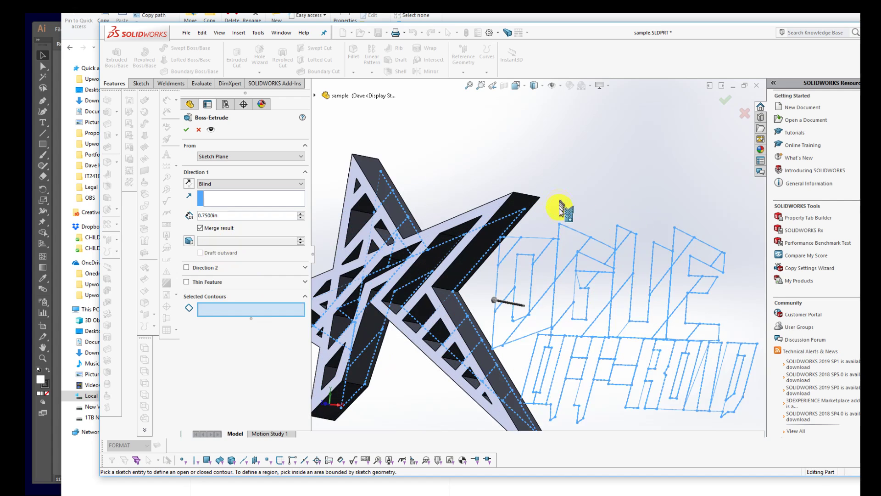
pyautogui.click(585, 191)
pyautogui.click(366, 216)
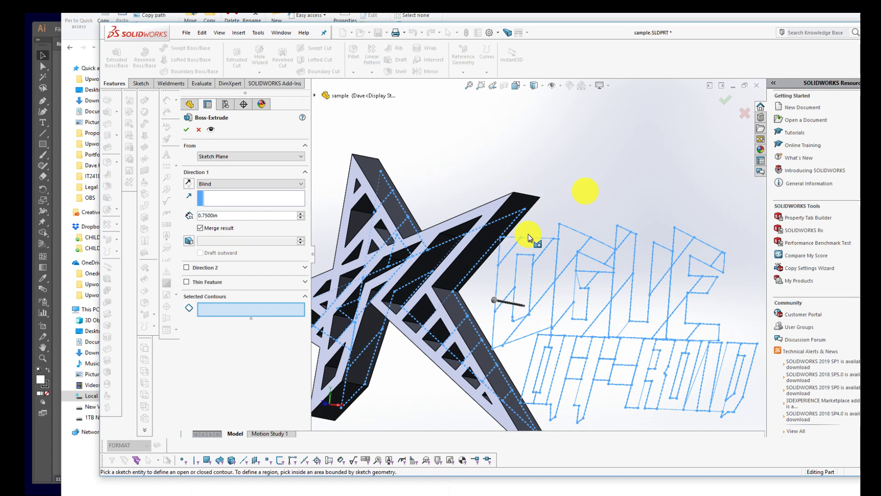
pyautogui.press('Escape')
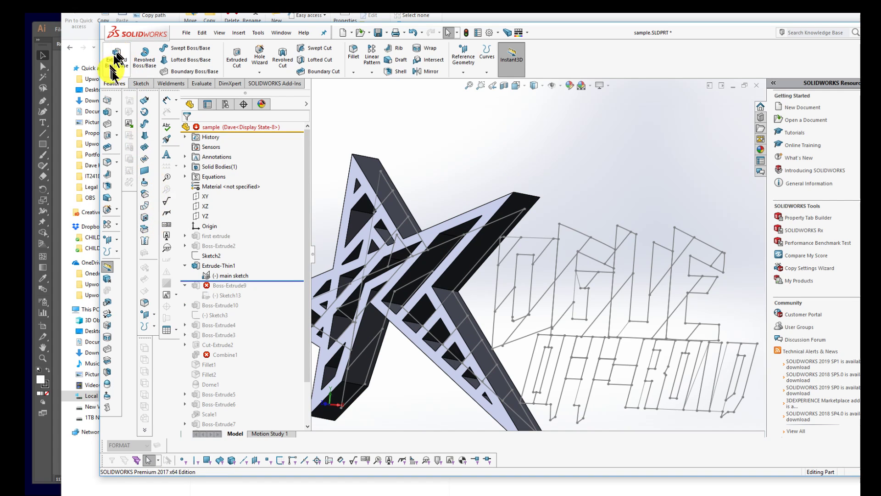
# - Start a boss extrusion from the letter G's outline in the main sketch and make it a thin feature
pyautogui.click(559, 224)
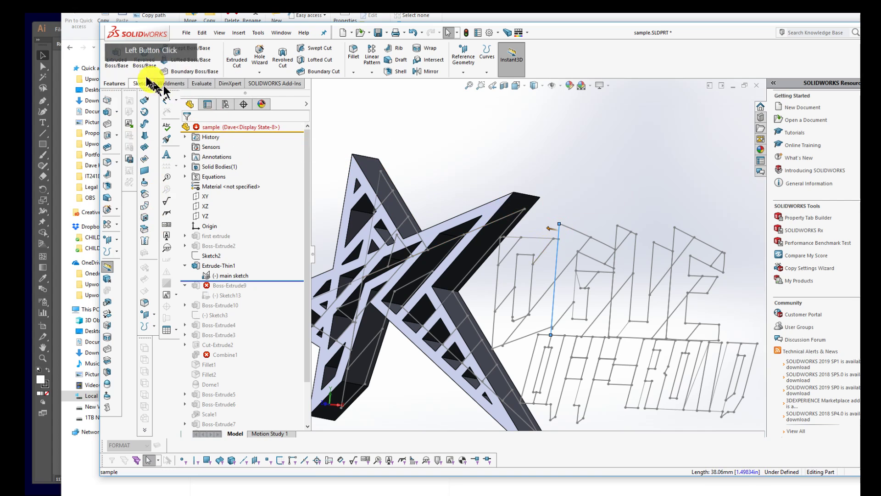
pyautogui.click(129, 62)
pyautogui.click(507, 245)
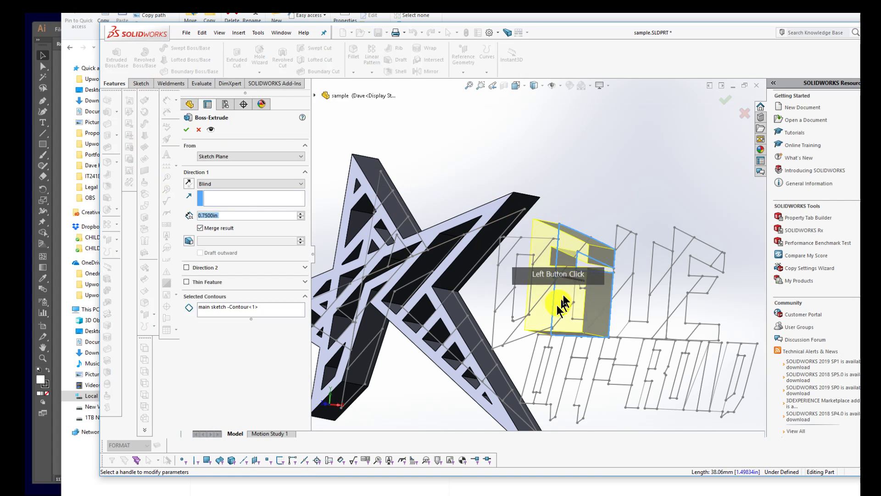
pyautogui.scroll(-5, 507, 246)
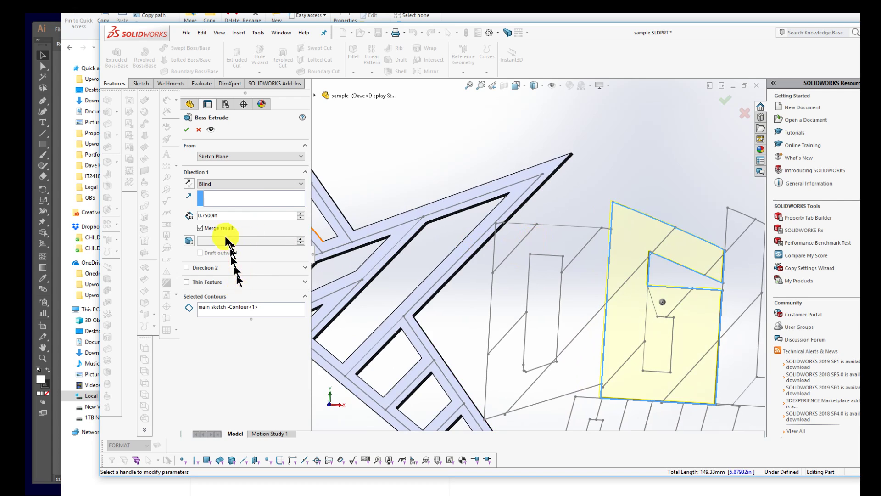
pyautogui.click(186, 282)
pyautogui.click(555, 235)
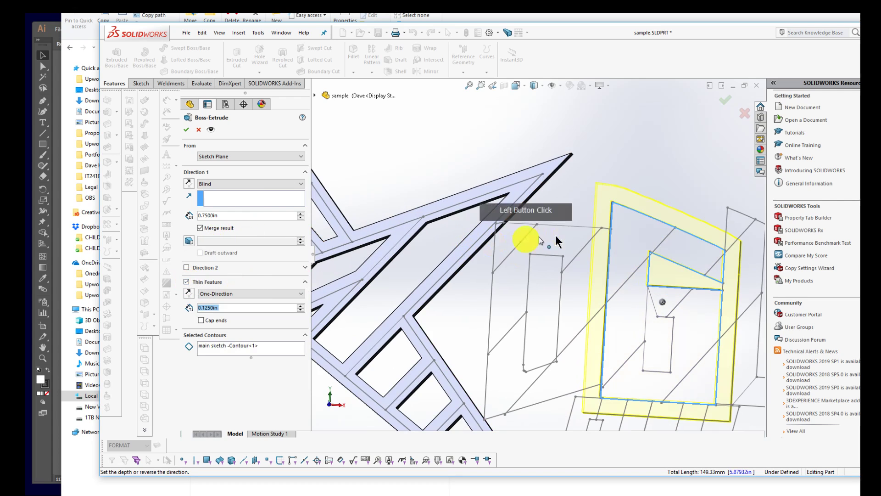
pyautogui.click(523, 219)
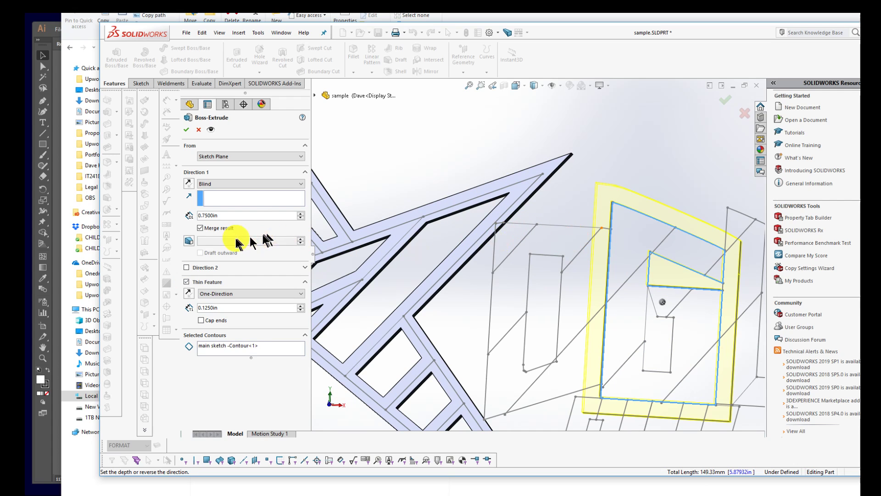
# - Clear the extrusion's selected contour and set the thin feature type to Mid-Plane
pyautogui.rightClick(275, 345)
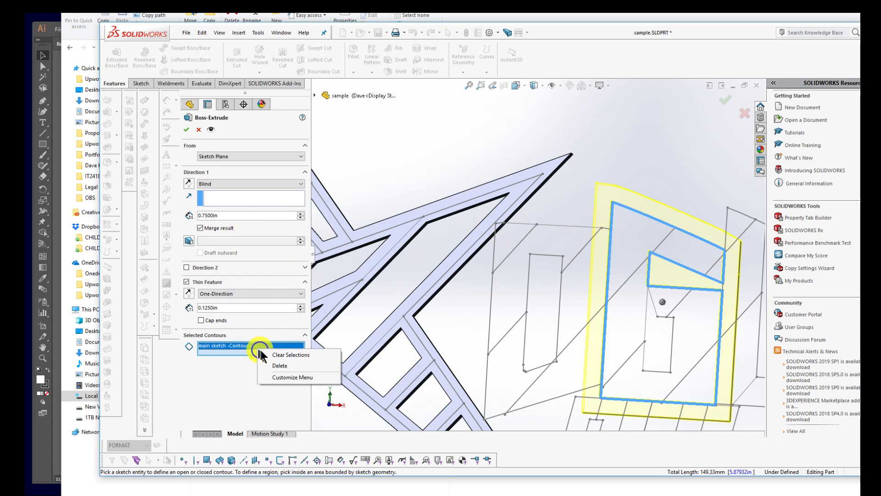
pyautogui.click(289, 351)
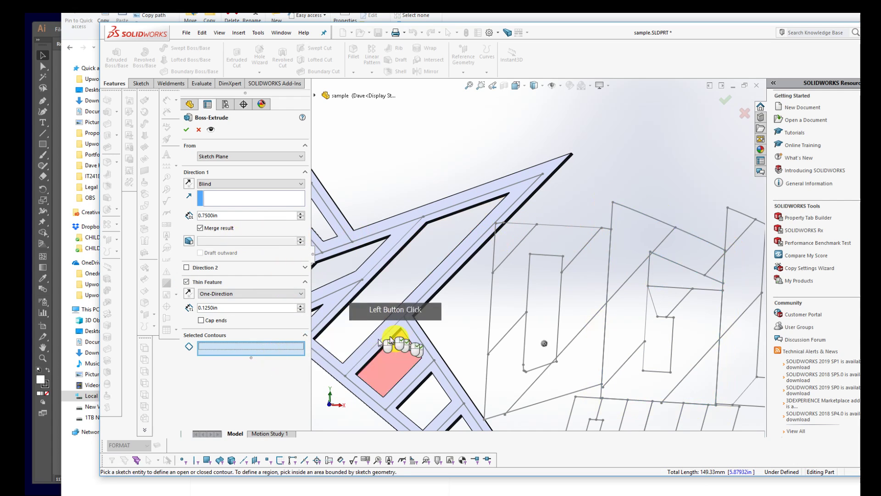
pyautogui.click(240, 294)
pyautogui.click(248, 314)
pyautogui.click(239, 292)
pyautogui.click(240, 306)
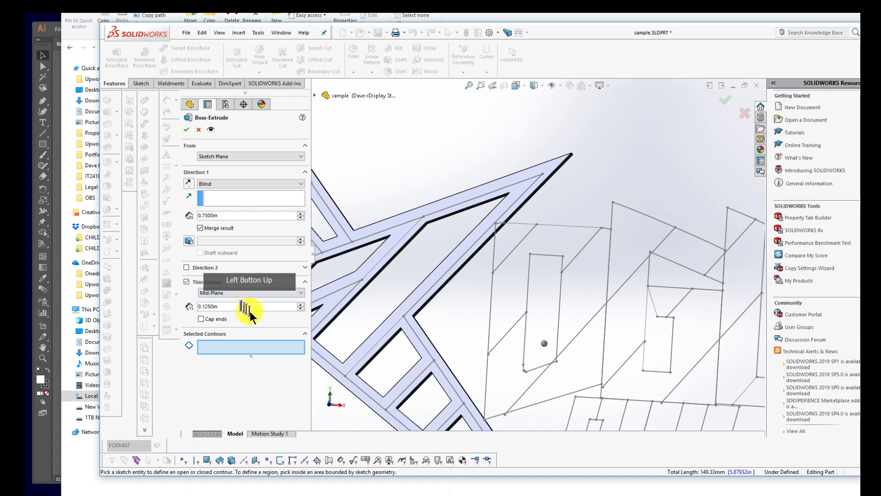
# - Try the body region of the letter O as the extrusion's contour, and deselect it
pyautogui.moveTo(544, 292)
pyautogui.mouseDown(button='middle')
pyautogui.moveTo(610, 262)
pyautogui.moveTo(527, 233)
pyautogui.moveTo(471, 244)
pyautogui.mouseUp(button='middle')
pyautogui.click(491, 262)
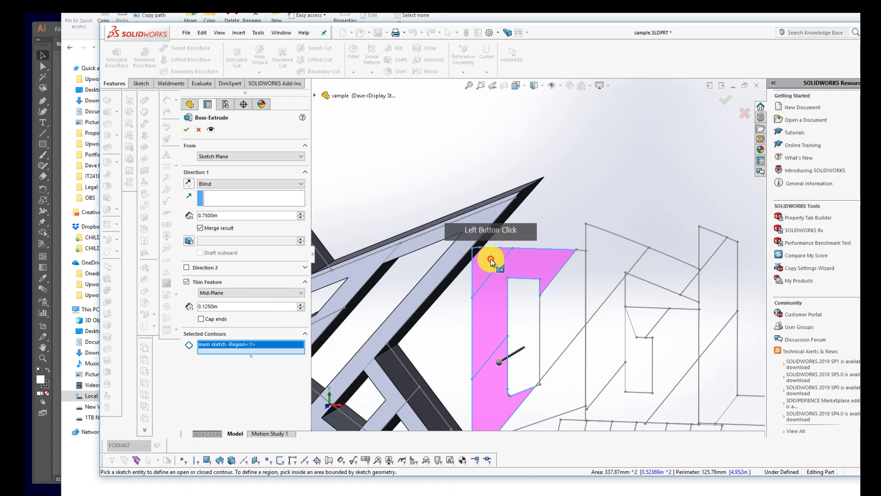
pyautogui.click(492, 262)
pyautogui.click(492, 262)
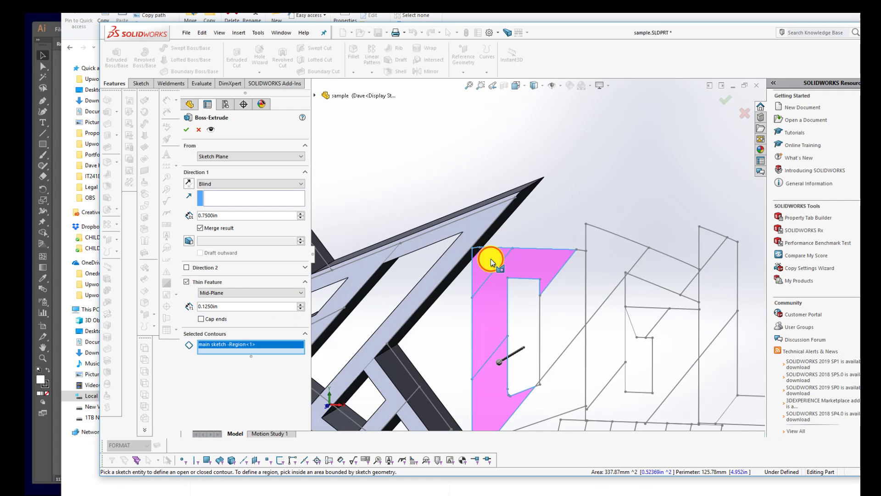
pyautogui.click(491, 258)
pyautogui.scroll(-4, 491, 258)
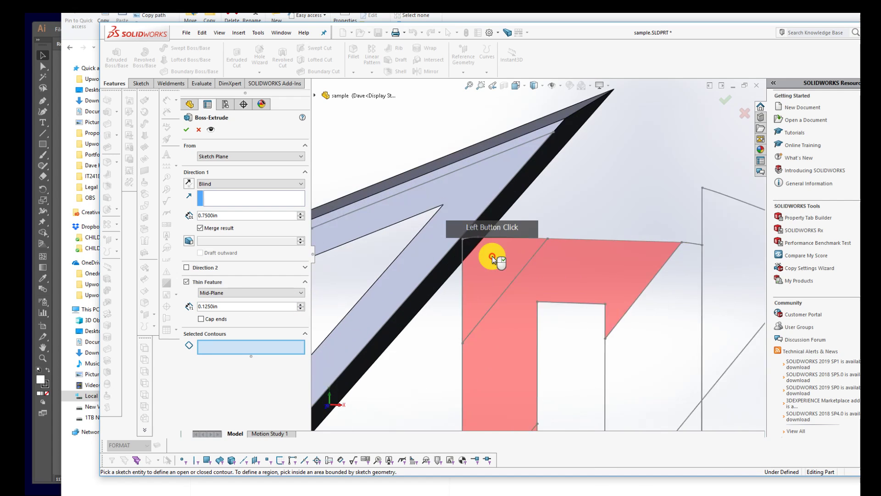
# - Add the letter O's outer outline, inner outline and diagonal lines to the thin extrusion's selected contours
pyautogui.click(467, 234)
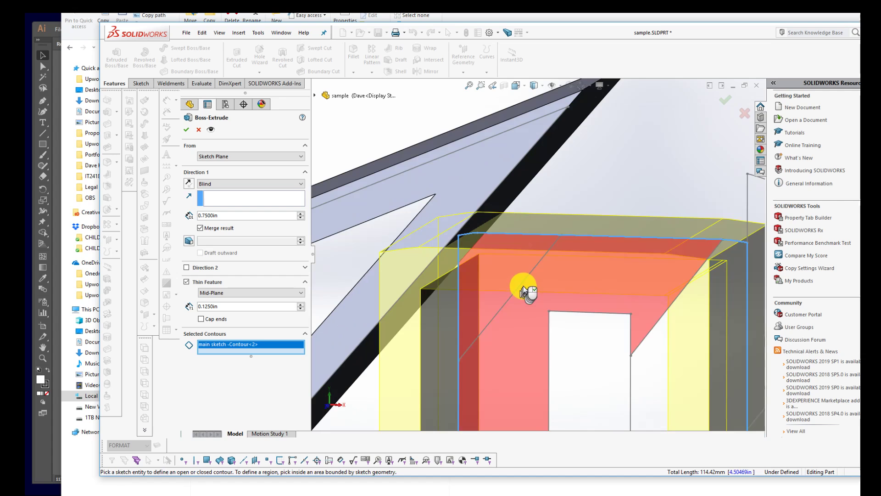
pyautogui.click(550, 308)
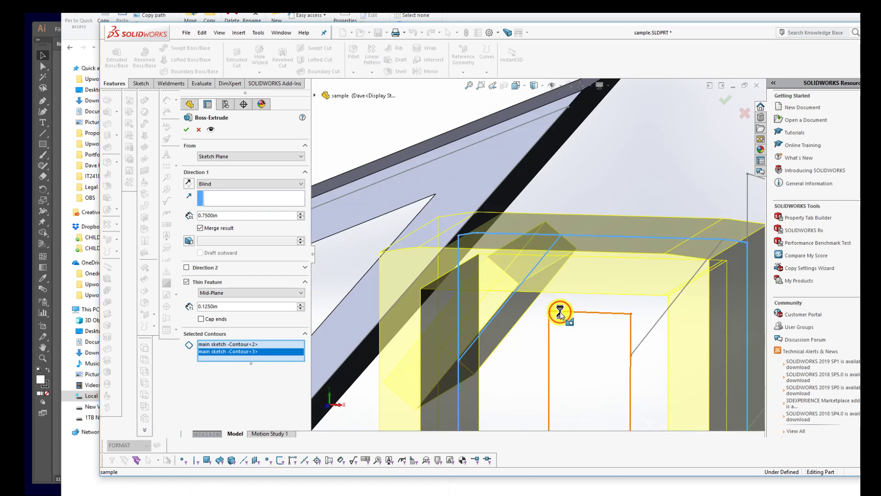
pyautogui.click(559, 310)
pyautogui.scroll(4, 657, 346)
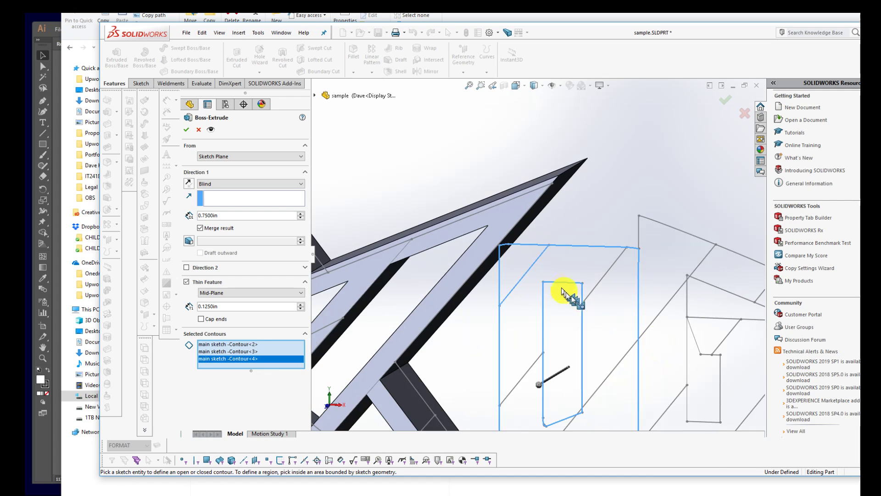
pyautogui.scroll(3, 562, 290)
pyautogui.scroll(-2, 565, 268)
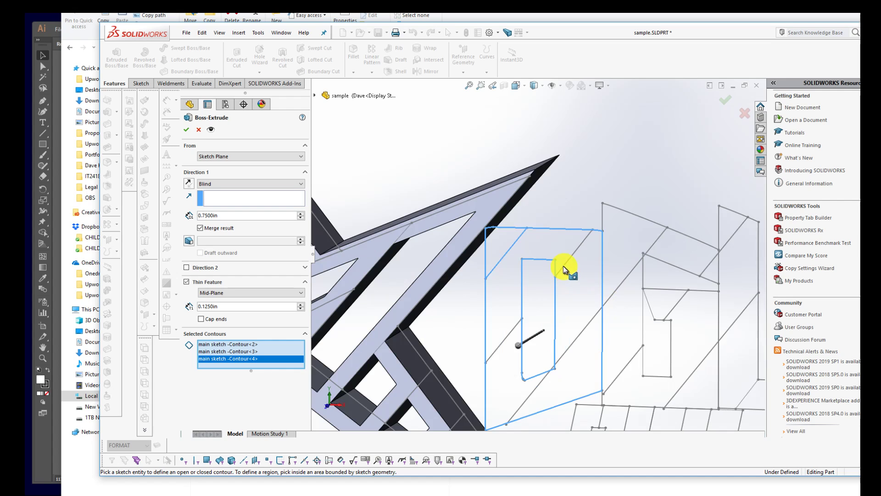
pyautogui.click(563, 268)
pyautogui.click(515, 327)
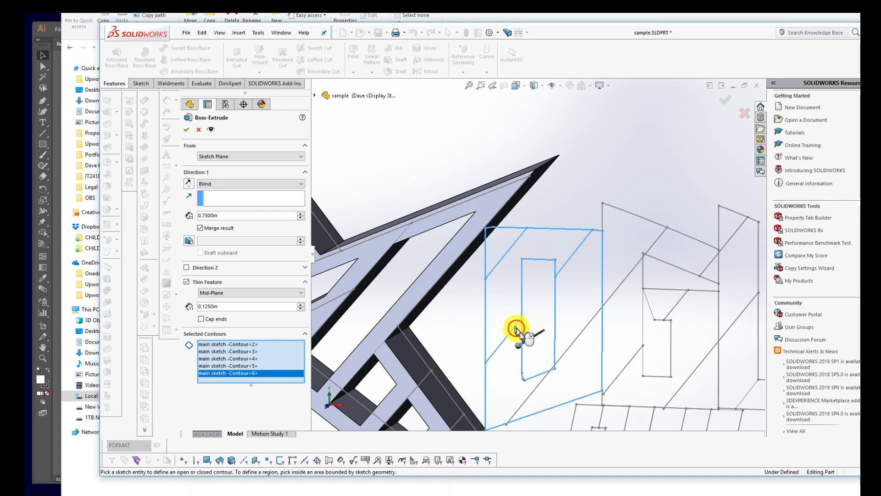
pyautogui.scroll(-3, 678, 403)
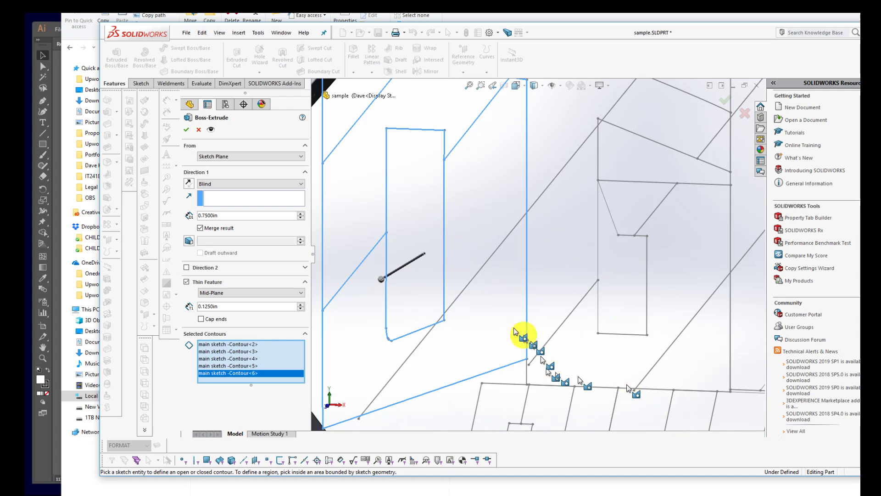
pyautogui.click(488, 259)
pyautogui.scroll(3, 492, 271)
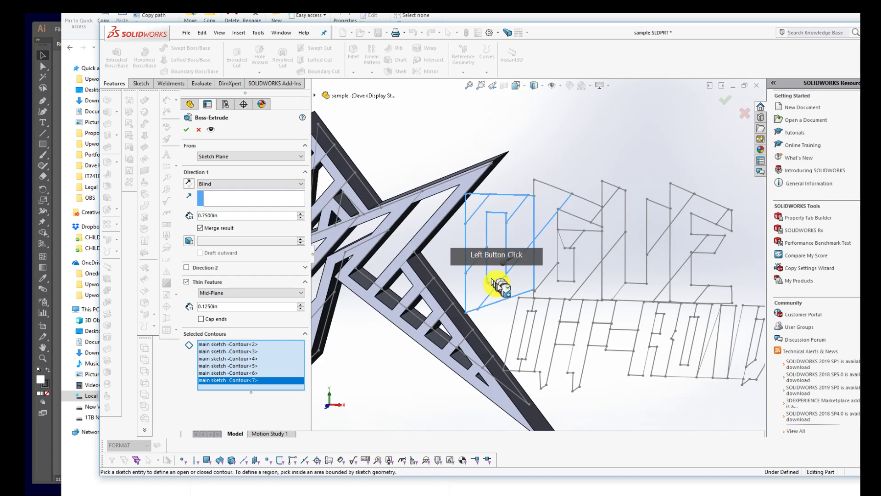
# - Add the letter G's outer outline and inner contours to the thin extrusion's selected contours
pyautogui.scroll(-5, 580, 256)
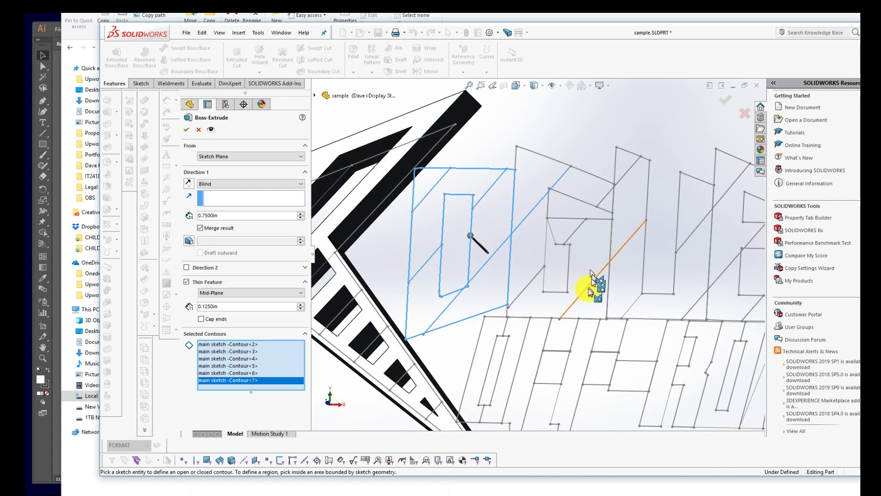
pyautogui.click(515, 156)
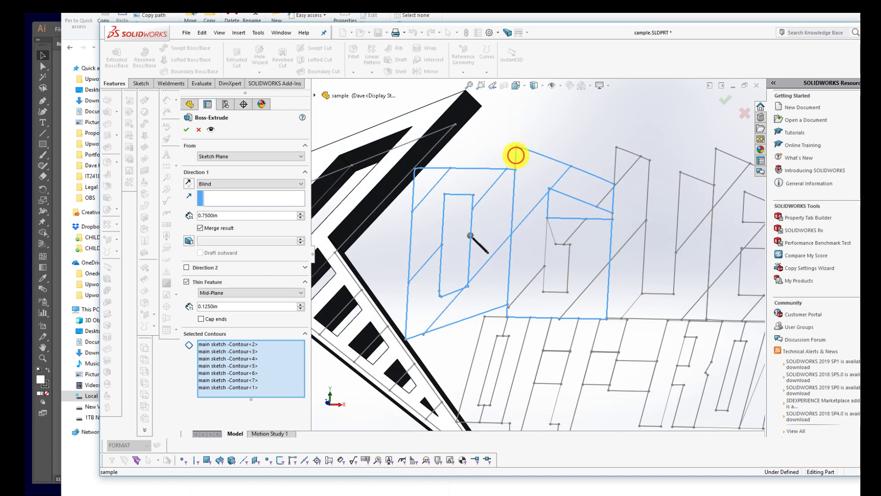
pyautogui.click(568, 232)
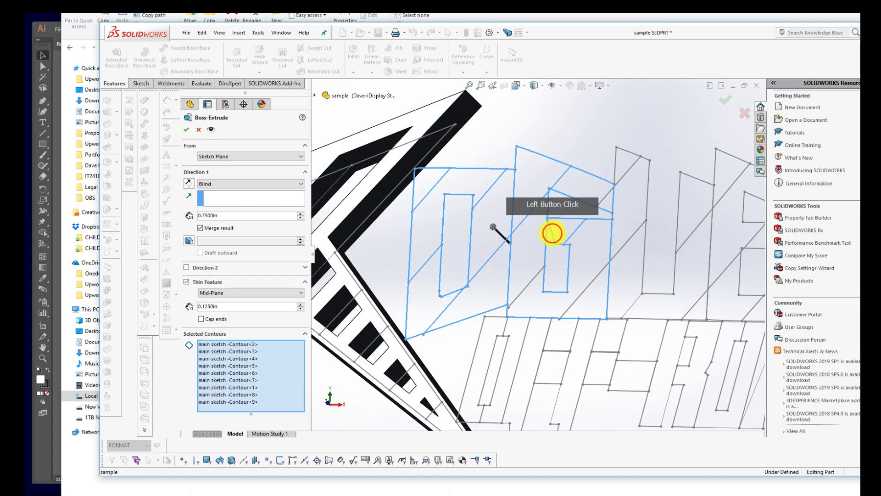
# - Check the selected contours around the upper corners of the letter O and cancel the extrusion
pyautogui.moveTo(575, 248); pyautogui.dragTo(594, 275, button='middle')
pyautogui.scroll(-8, 501, 256)
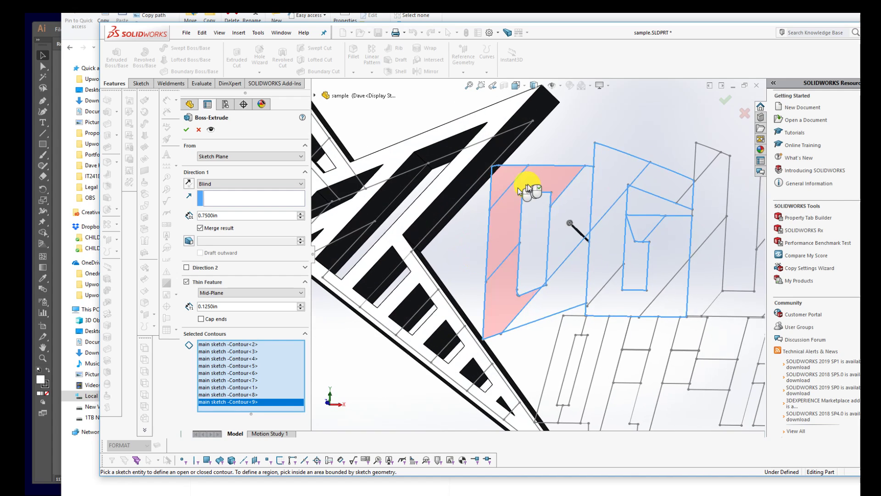
pyautogui.scroll(-2, 519, 188)
pyautogui.scroll(-4, 501, 181)
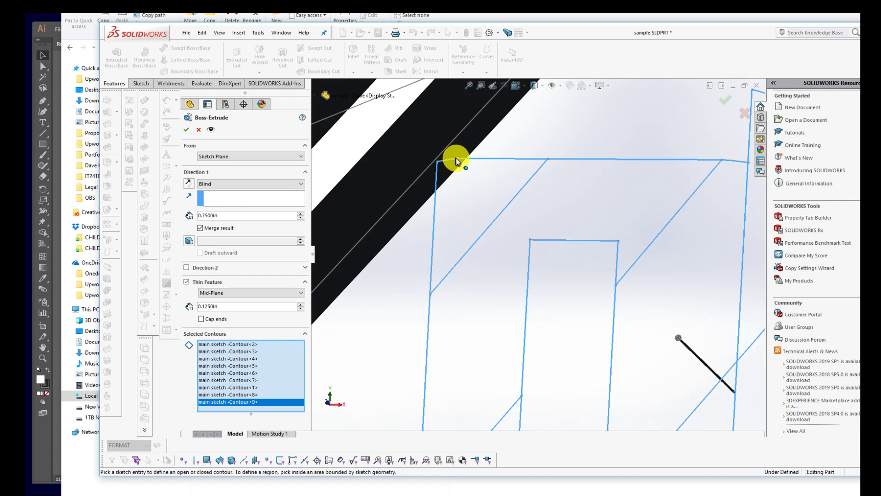
pyautogui.rightClick(279, 367)
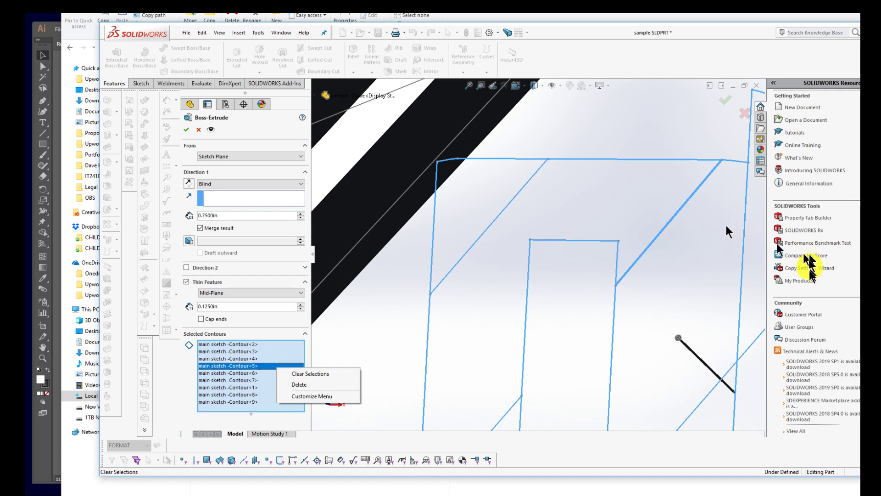
pyautogui.press('Escape')
pyautogui.press('Escape')
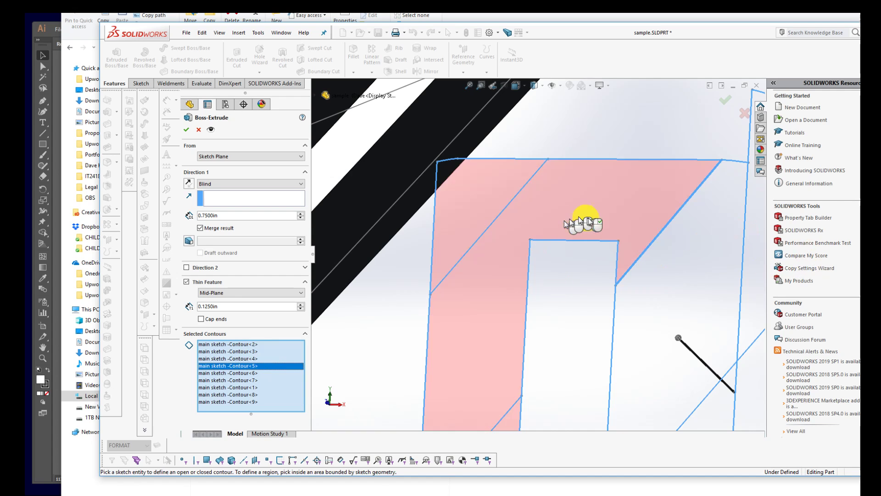
pyautogui.scroll(9, 588, 218)
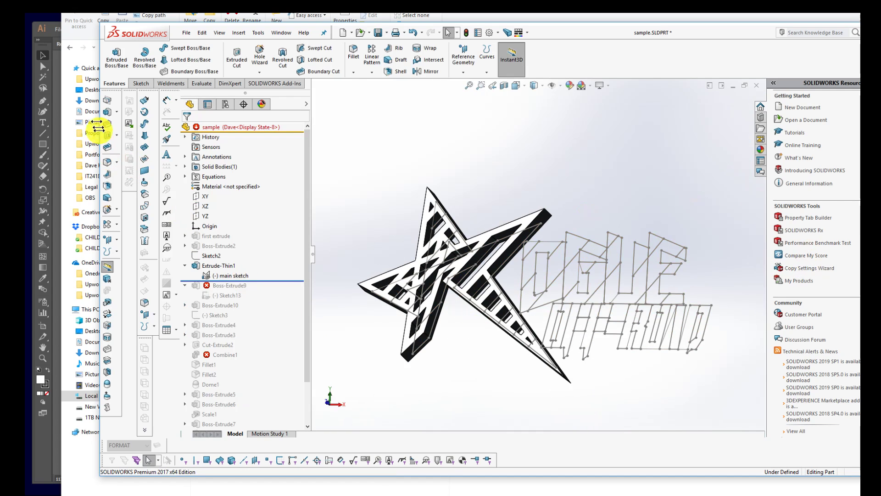
# - Start a mid-plane thin extrusion of the main sketch, 0.75 in deep and 0.125 in thick, from the outer outline of the upper row's first letter
pyautogui.click(106, 110)
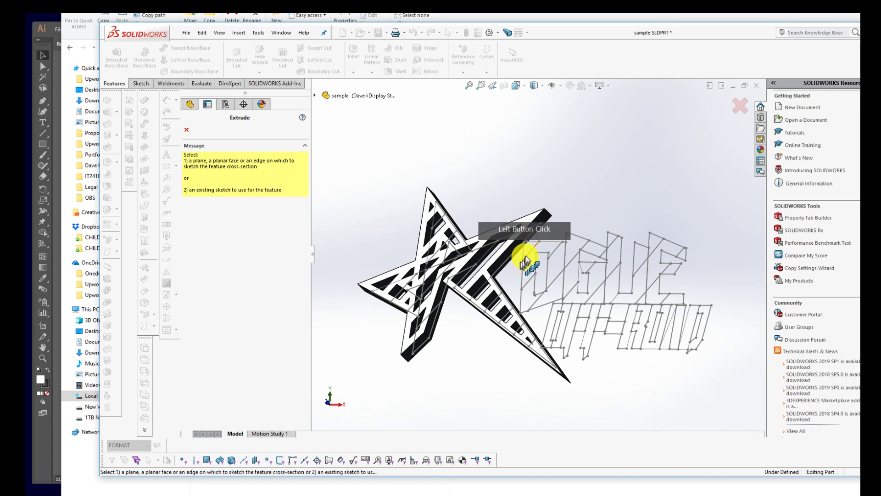
pyautogui.scroll(-5, 511, 256)
pyautogui.click(511, 242)
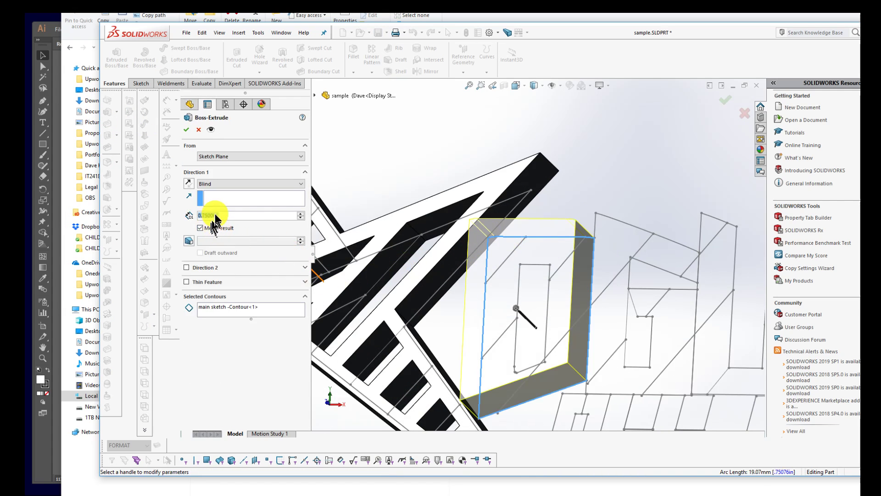
pyautogui.click(185, 281)
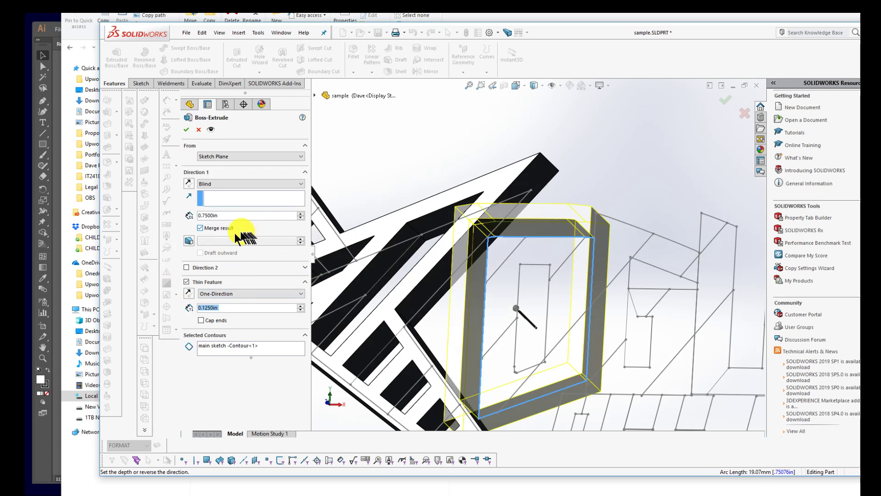
pyautogui.click(243, 294)
pyautogui.click(240, 307)
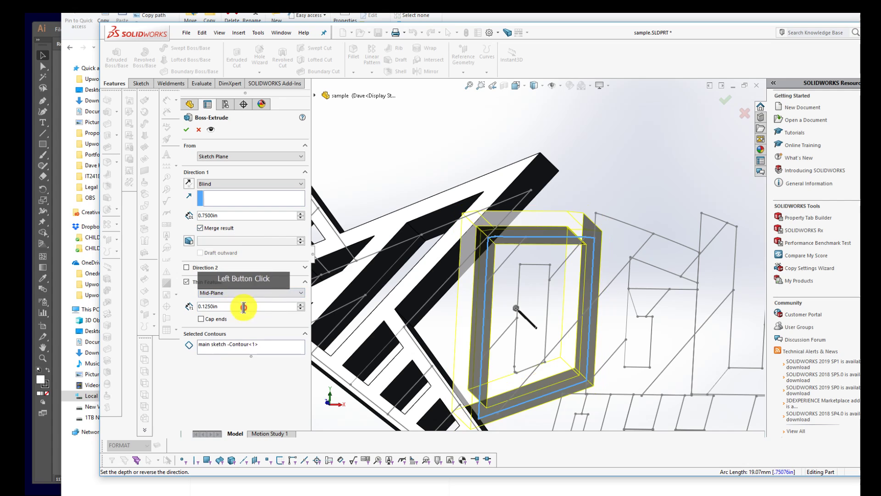
pyautogui.scroll(1, 532, 323)
pyautogui.moveTo(532, 325); pyautogui.dragTo(546, 332, button='middle')
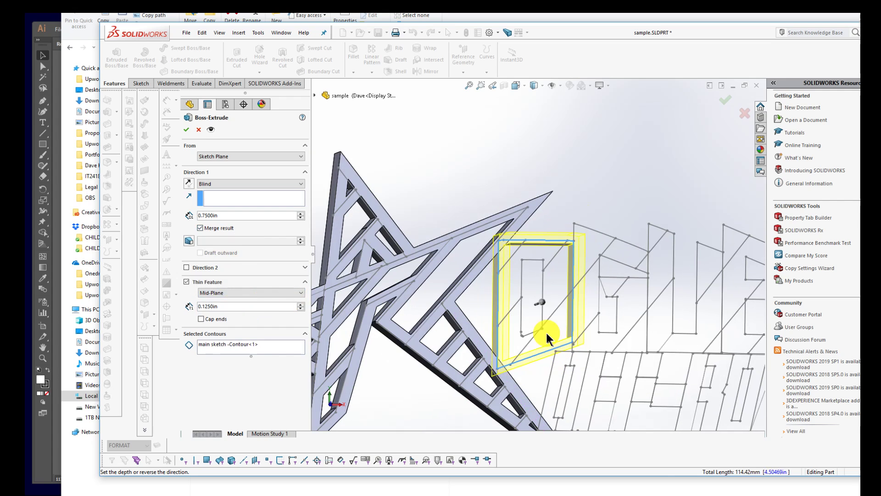
# - Add the inner outline of the upper row's first letter to the thin extrusion's selected contours
pyautogui.click(545, 288)
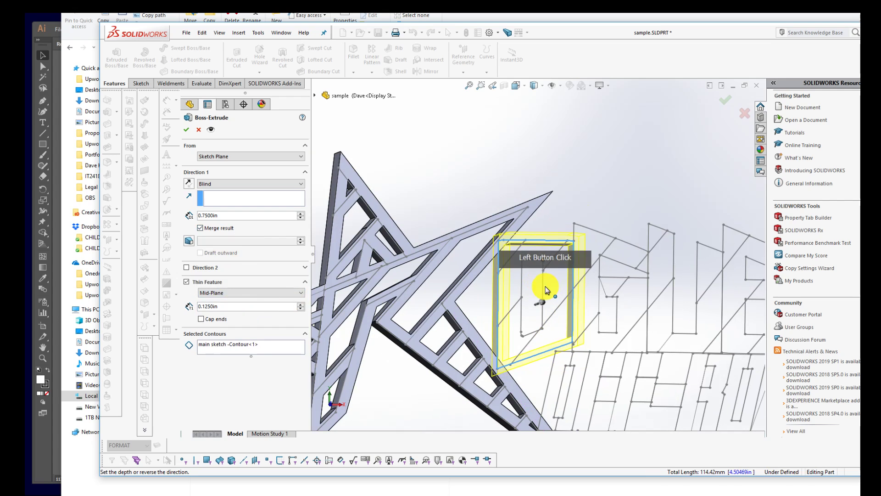
pyautogui.click(698, 373)
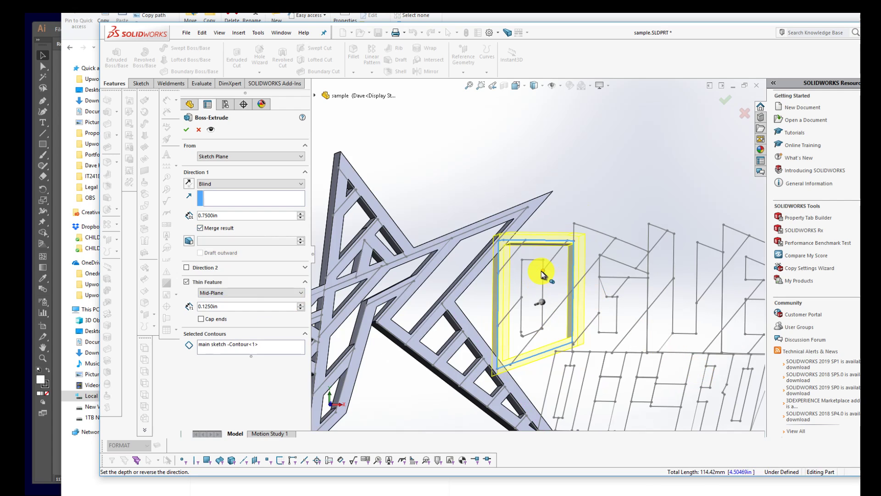
pyautogui.click(252, 344)
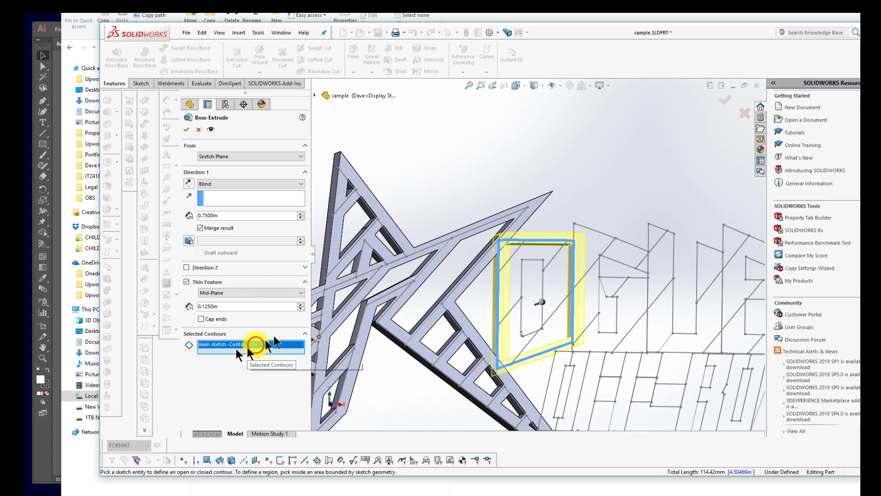
pyautogui.click(532, 263)
pyautogui.click(598, 280)
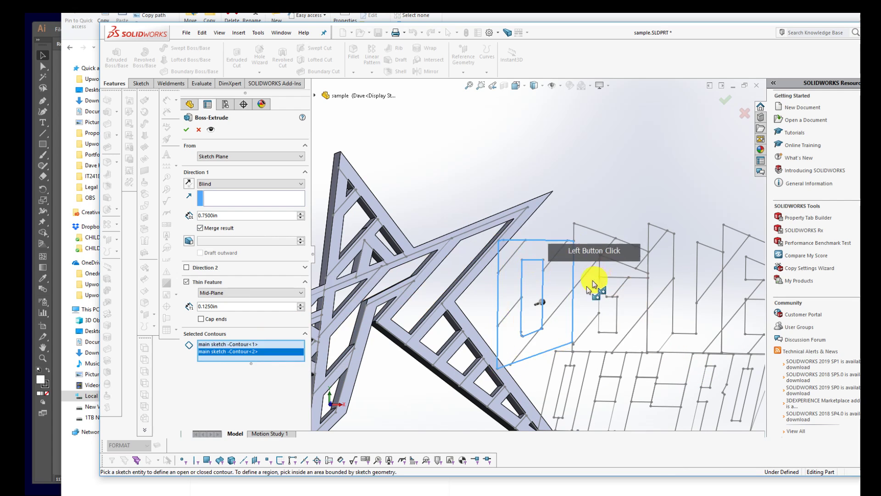
pyautogui.moveTo(607, 314)
pyautogui.mouseDown(button='middle')
pyautogui.moveTo(583, 344)
pyautogui.moveTo(590, 338)
pyautogui.mouseUp(button='middle')
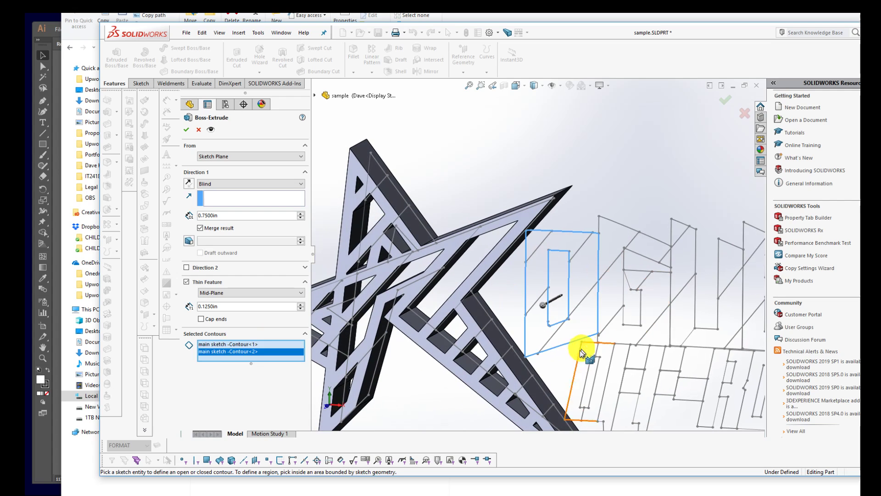
pyautogui.scroll(-2, 601, 316)
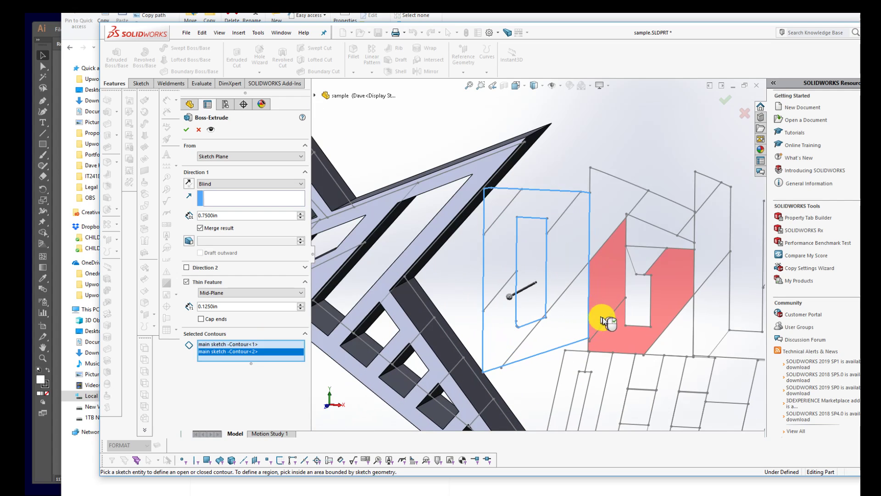
pyautogui.moveTo(602, 317); pyautogui.dragTo(607, 309, button='middle')
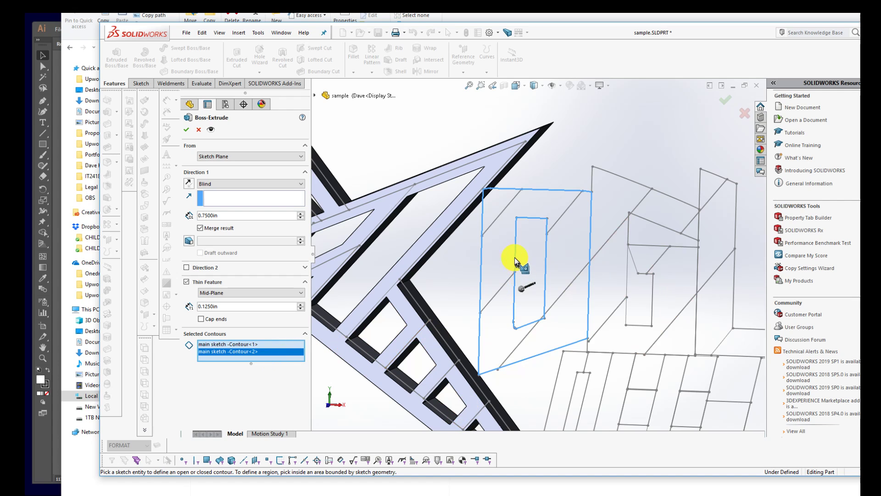
# - Add the first letter's diagonal lines and the outlines of the upper row's second and third letters to the selected contours
pyautogui.click(501, 215)
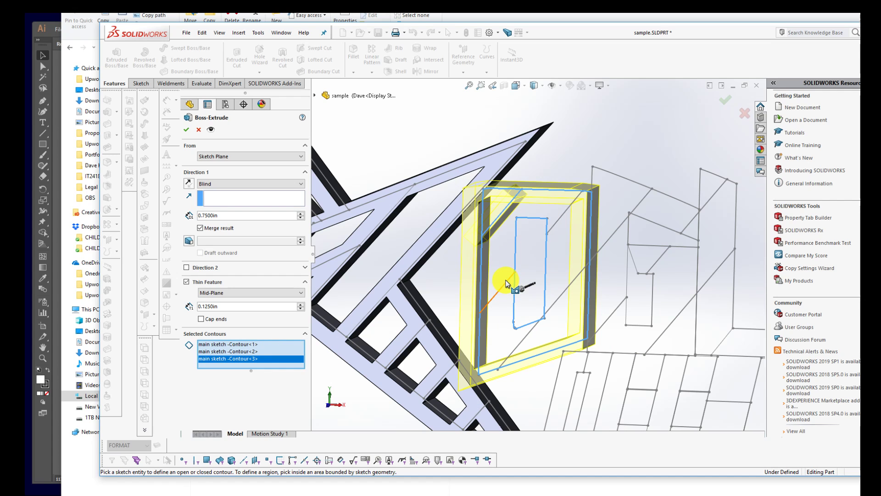
pyautogui.click(530, 335)
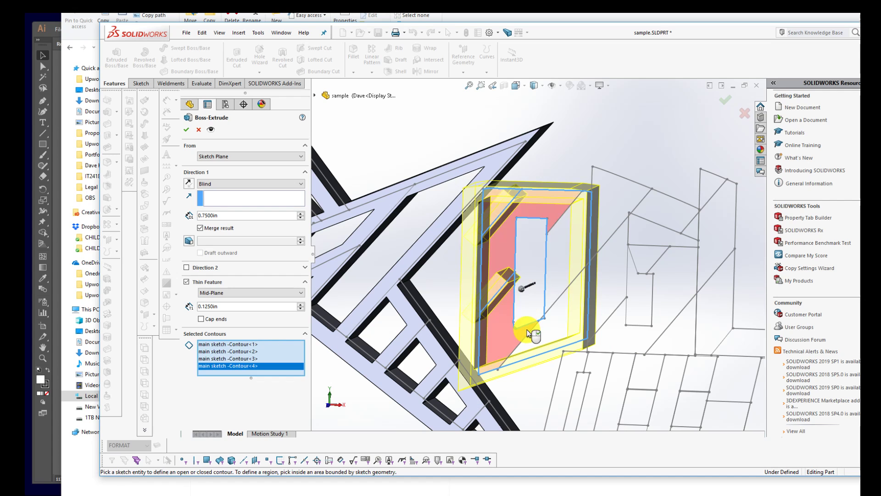
pyautogui.click(546, 265)
pyautogui.click(553, 226)
pyautogui.click(554, 223)
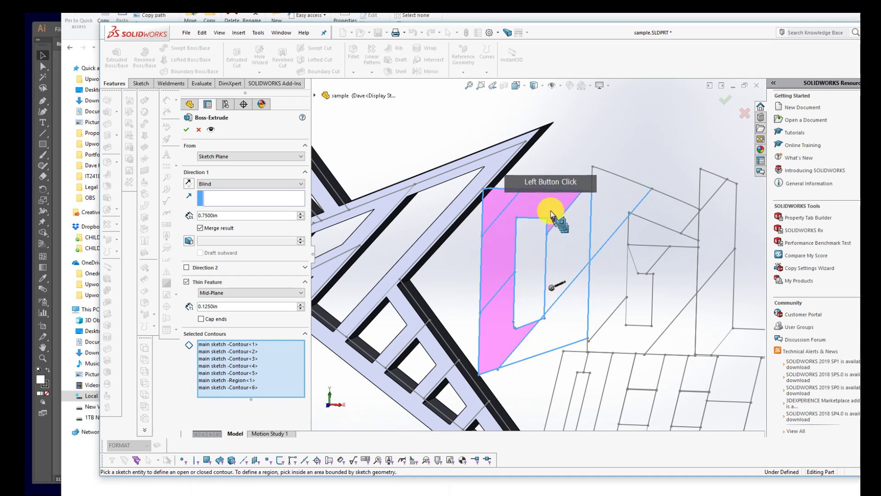
pyautogui.click(615, 175)
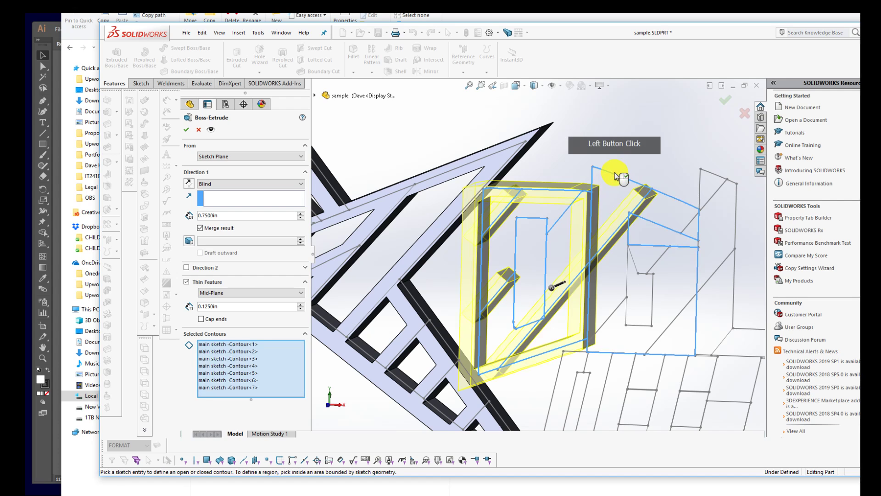
pyautogui.click(698, 189)
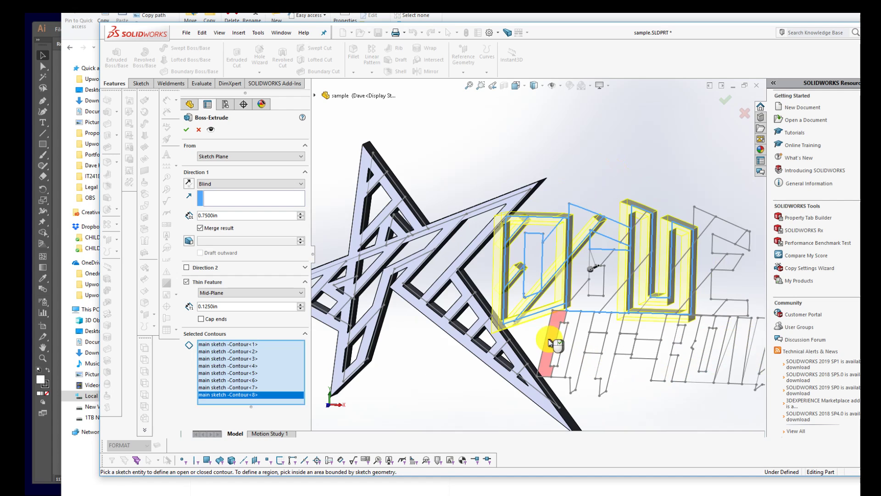
# - Add the outer and inner outlines of the lower row's first letter and the second letter's lines to the selected contours
pyautogui.click(546, 339)
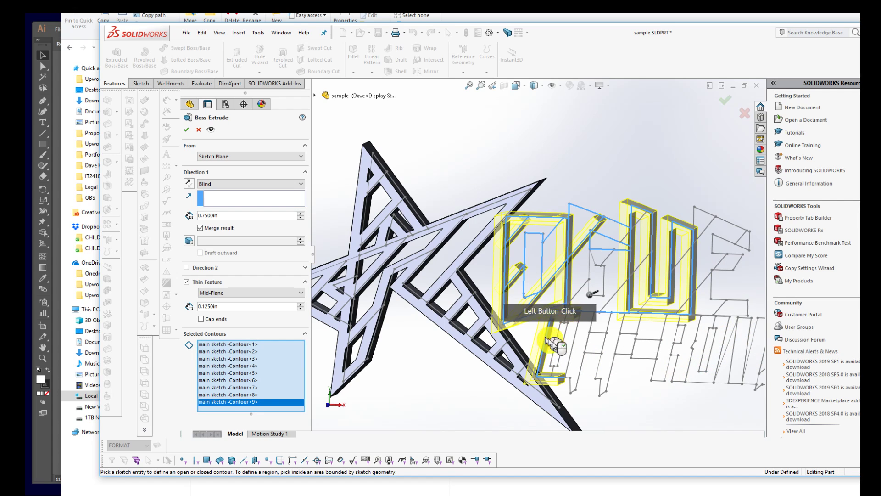
pyautogui.click(557, 348)
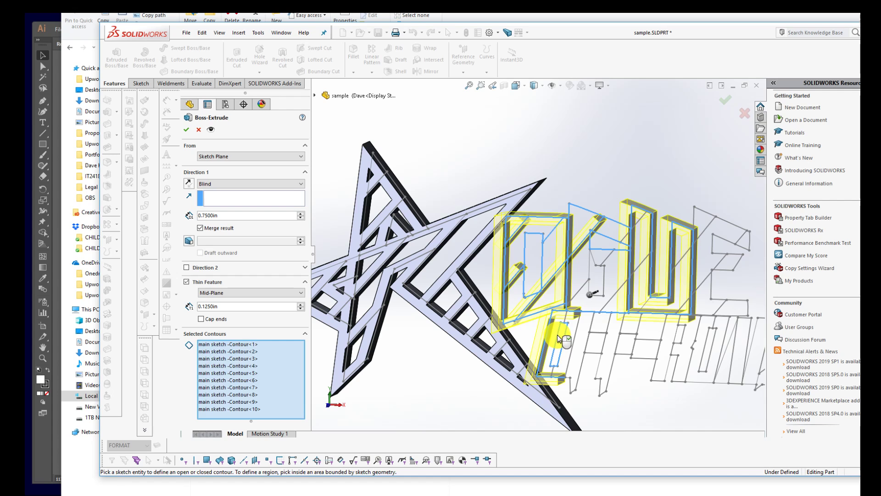
pyautogui.click(559, 338)
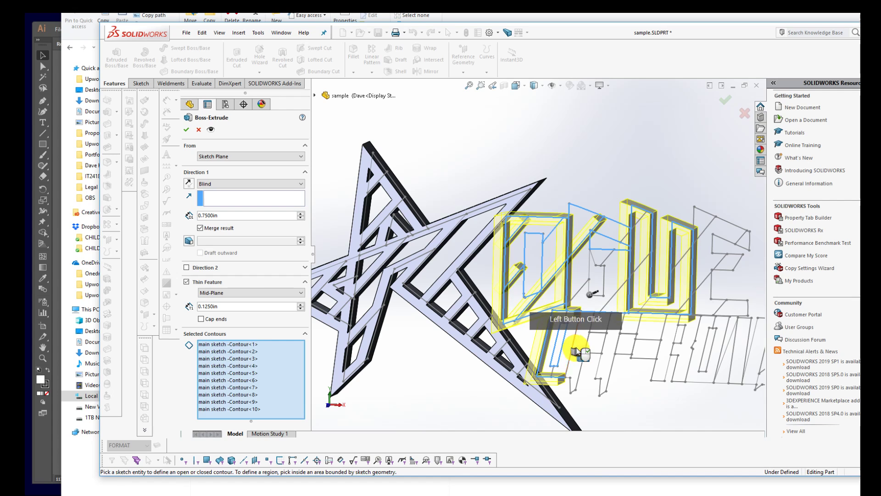
pyautogui.click(582, 362)
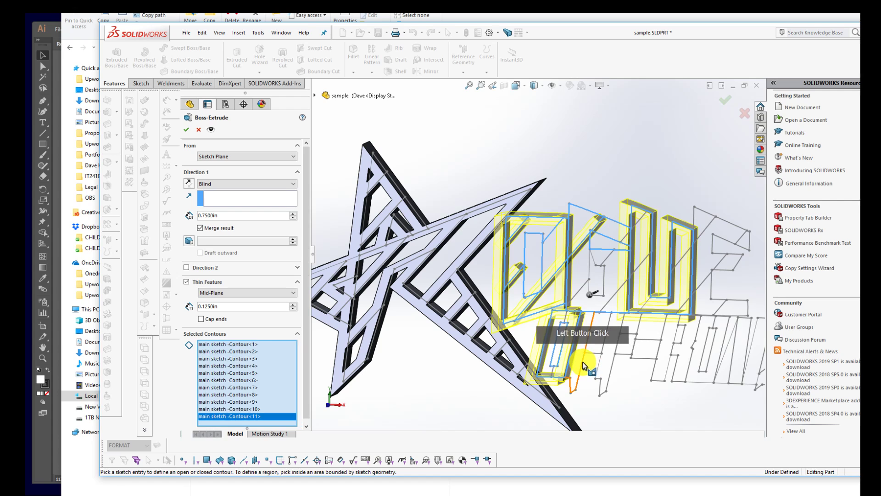
pyautogui.click(595, 369)
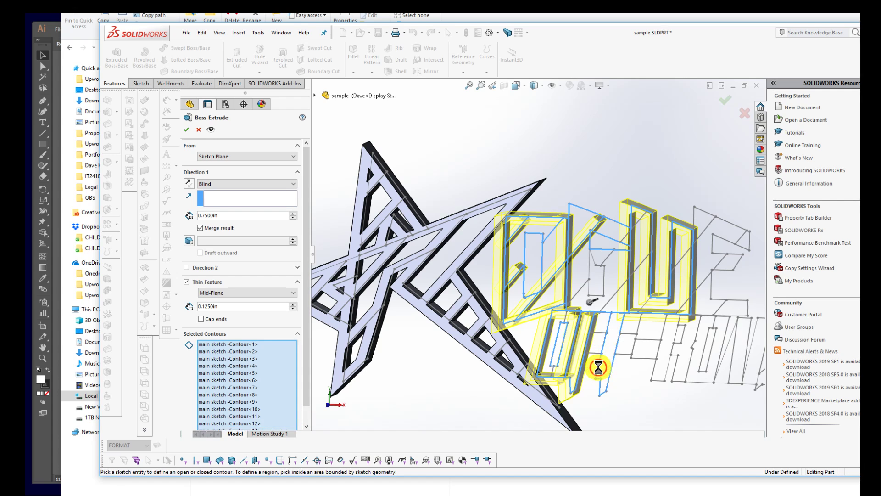
# - Add the connected contours of the lower-row letters, from the second letter onward, to the thin Boss-Extrude selection
pyautogui.click(600, 369)
pyautogui.click(650, 373)
pyautogui.click(691, 381)
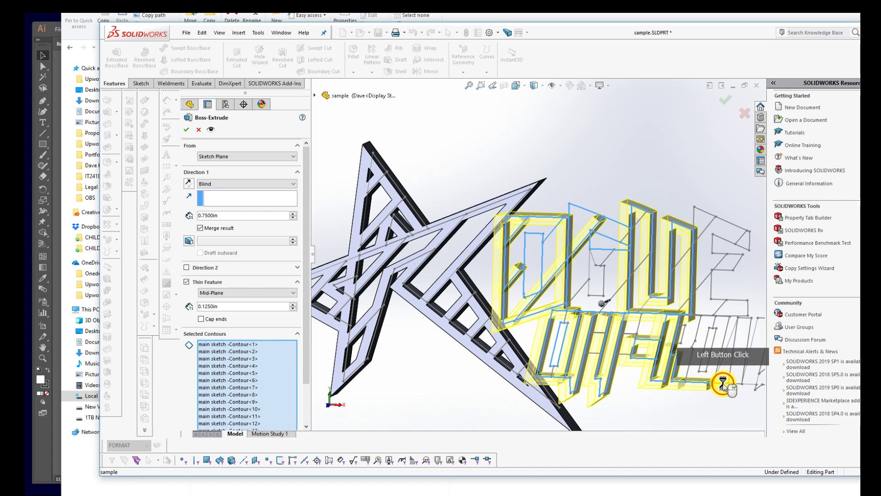
pyautogui.click(745, 387)
pyautogui.scroll(-3, 745, 387)
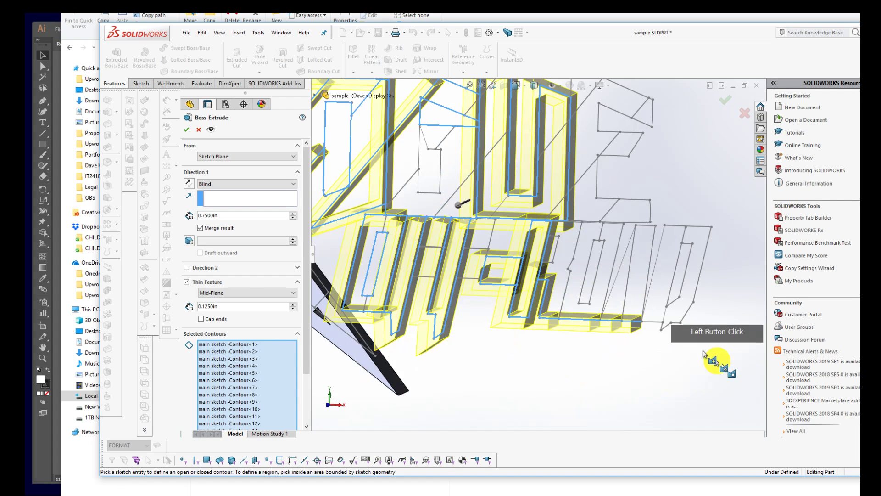
# - Add the last lower-row letter's outer and inner contours and the last upper-row letter's contour, and accept the thin Boss-Extrude
pyautogui.click(665, 330)
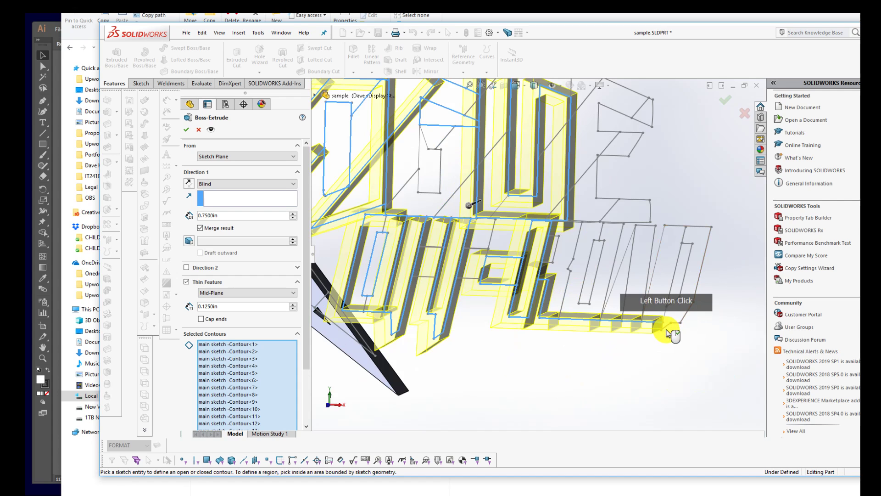
pyautogui.click(668, 331)
pyautogui.click(668, 330)
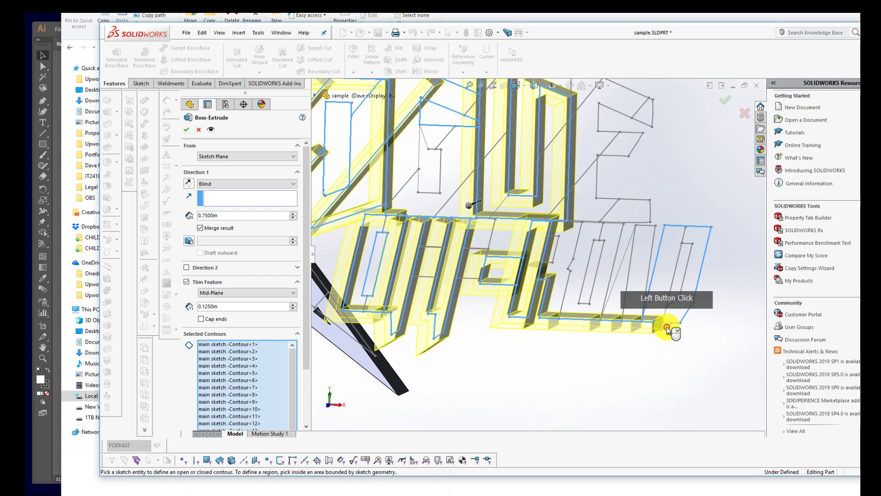
pyautogui.click(700, 278)
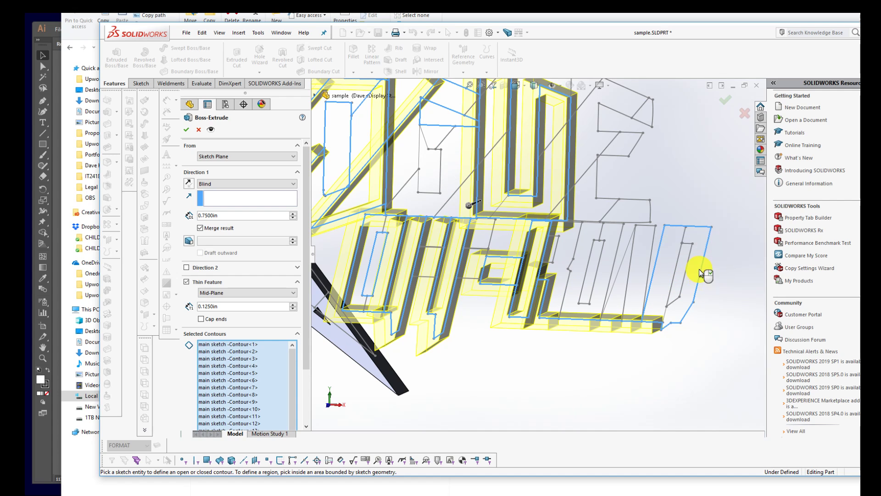
pyautogui.click(687, 264)
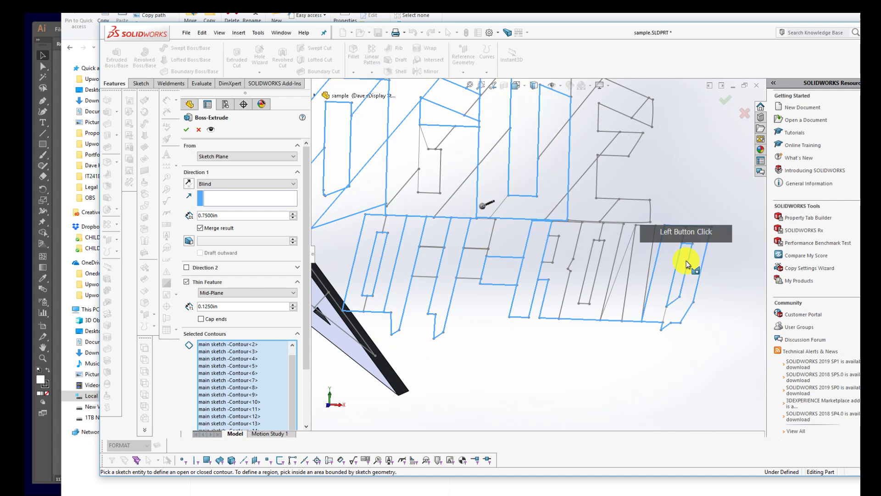
pyautogui.click(689, 264)
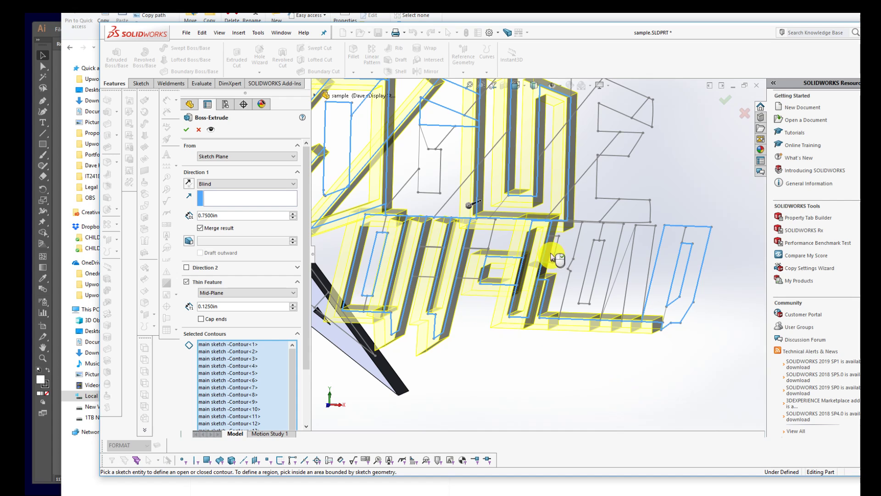
pyautogui.click(595, 194)
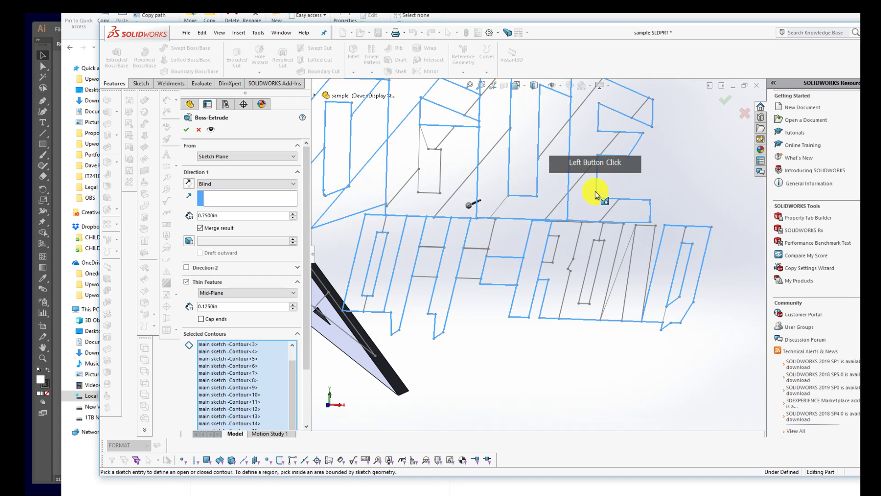
pyautogui.click(724, 105)
# - Examine the extruded star and lettering from several angles and distances
pyautogui.moveTo(684, 196); pyautogui.dragTo(622, 222, button='middle')
pyautogui.scroll(3, 617, 229)
pyautogui.moveTo(531, 268); pyautogui.dragTo(518, 253, button='middle')
pyautogui.scroll(-4, 475, 252)
pyautogui.click(470, 307)
pyautogui.scroll(1, 599, 215)
pyautogui.scroll(-1, 607, 189)
pyautogui.moveTo(602, 216); pyautogui.dragTo(594, 187, button='middle')
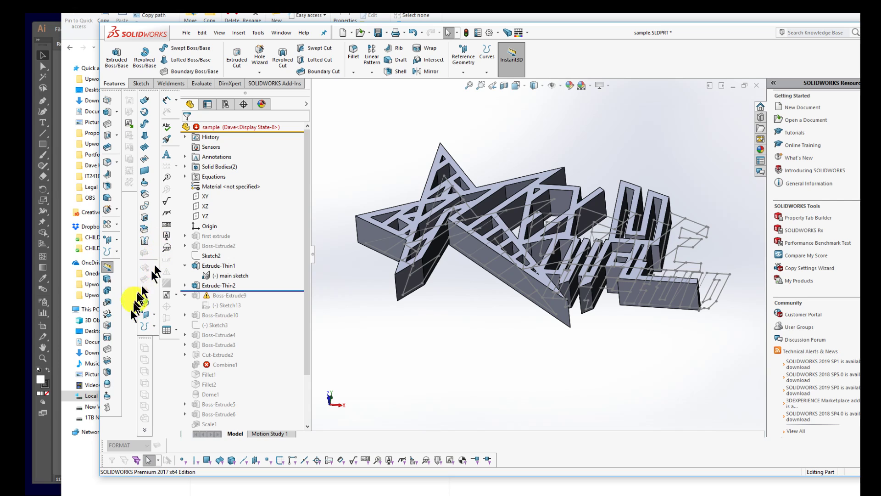
pyautogui.click(109, 290)
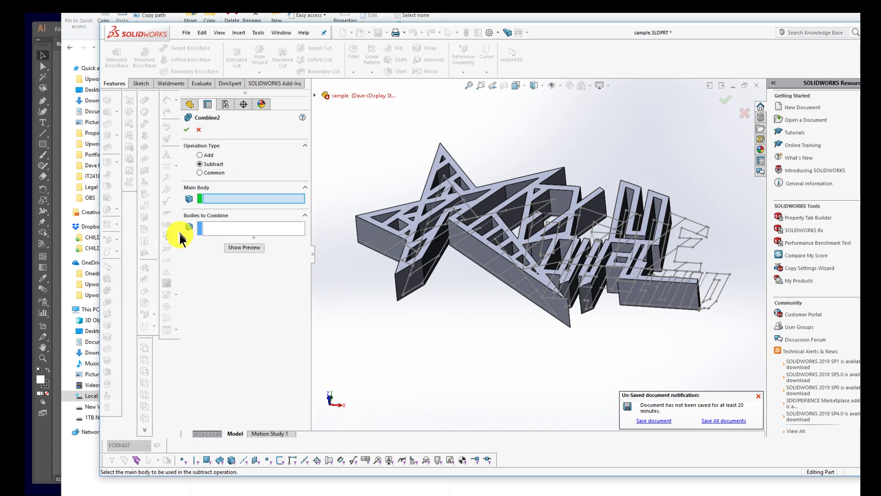
pyautogui.press('Escape')
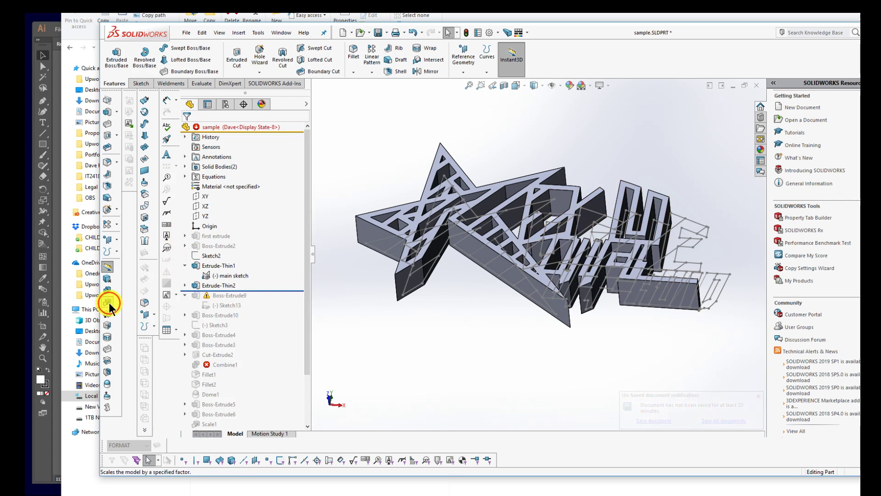
pyautogui.click(109, 305)
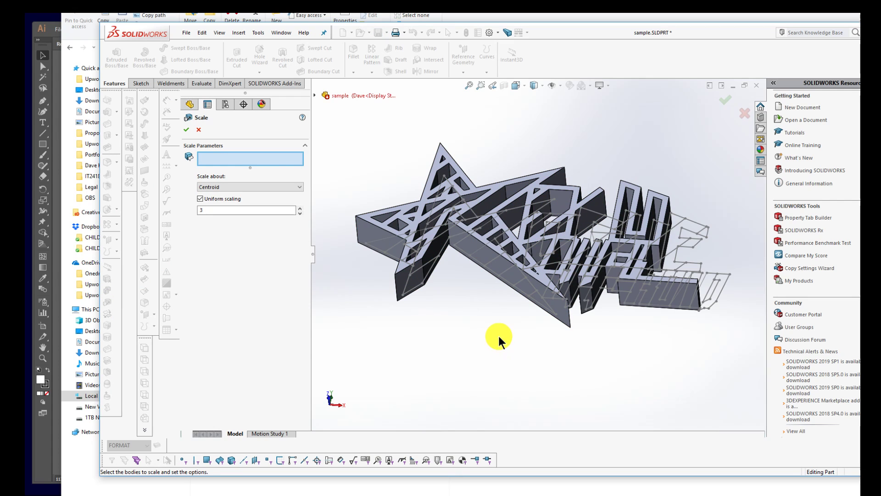
pyautogui.press('Escape')
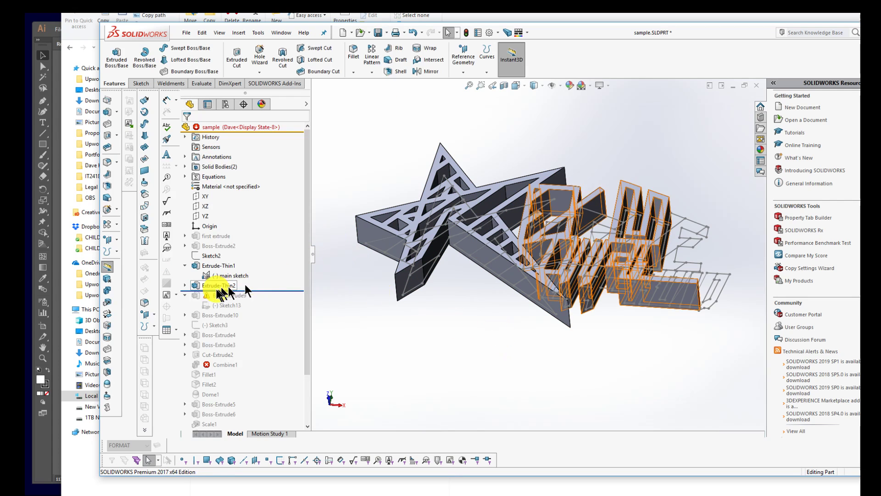
pyautogui.scroll(8, 610, 252)
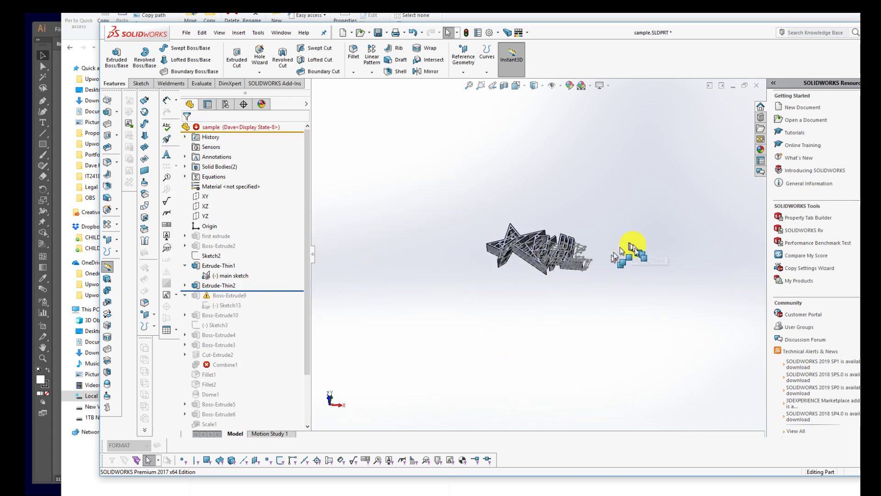
pyautogui.moveTo(626, 261); pyautogui.dragTo(587, 248, button='middle')
pyautogui.click(227, 275)
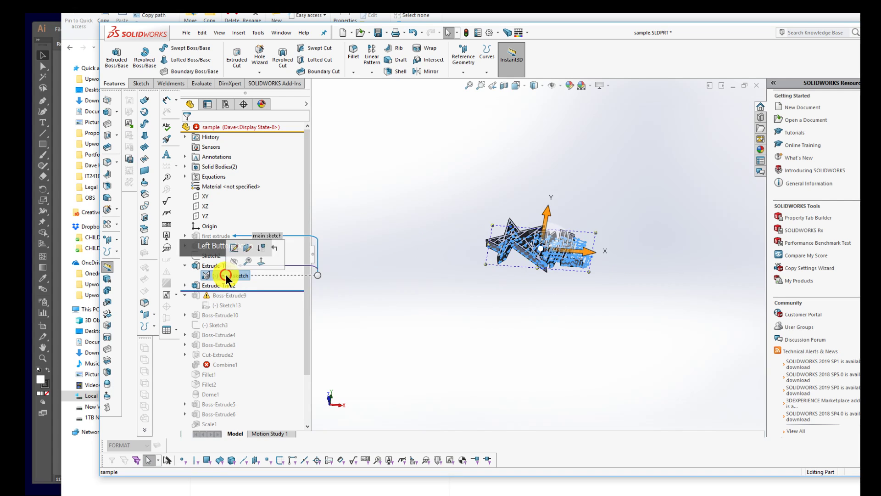
pyautogui.click(234, 248)
pyautogui.hotkey('ctrl', 'b')
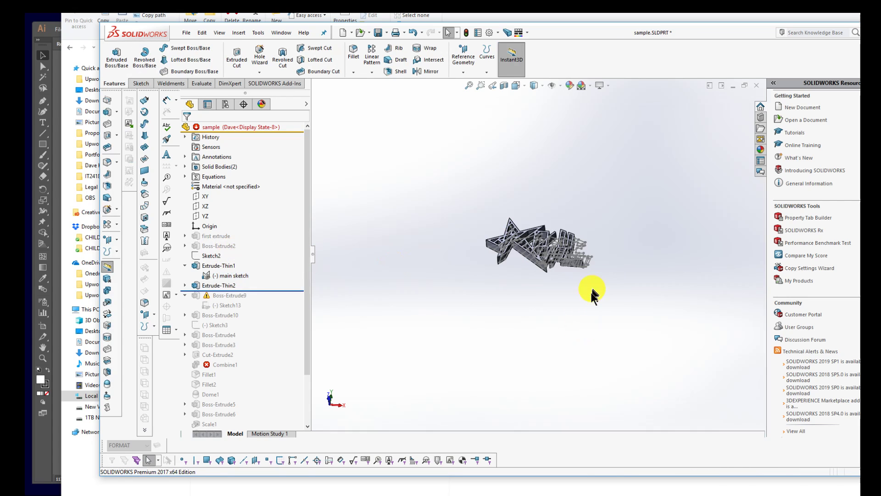
# - Save the part and duplicate sample.SLDPRT within its folder from the Save As dialog, without saving under a new name
pyautogui.hotkey('ctrl', 's')
pyautogui.click(553, 304)
pyautogui.hotkey('alt', 'f')
pyautogui.press('a')
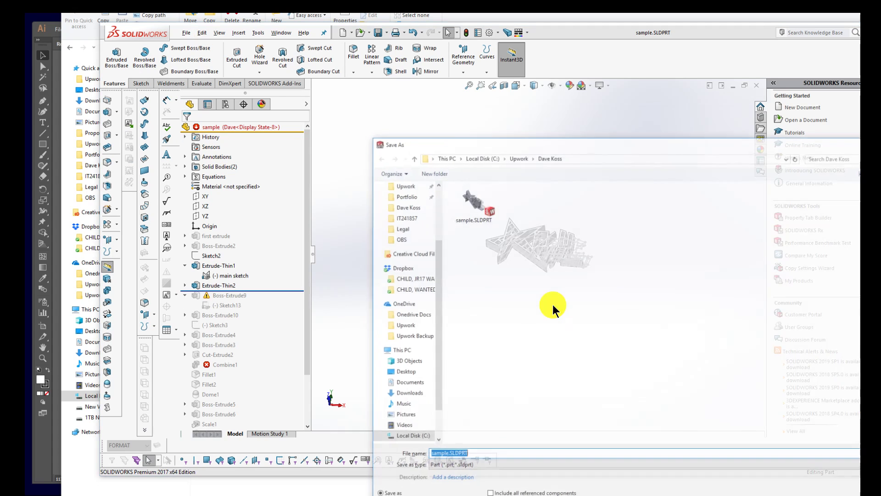
pyautogui.keyDown('ctrl'); pyautogui.moveTo(468, 222); pyautogui.dragTo(651, 329); pyautogui.keyUp('ctrl')
pyautogui.press('Escape')
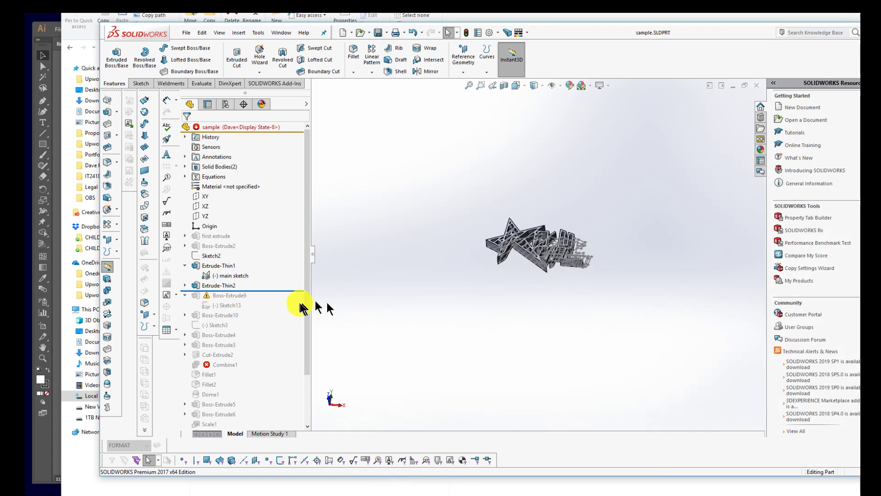
# - Open the main sketch under Extrude-Thin1 for editing and select all of its entities
pyautogui.click(212, 285)
pyautogui.moveTo(209, 285)
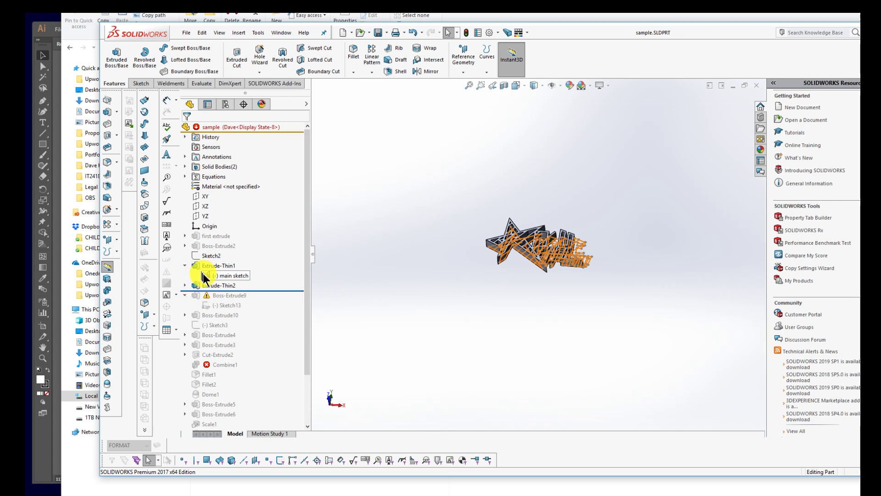
pyautogui.click(203, 276)
pyautogui.click(209, 247)
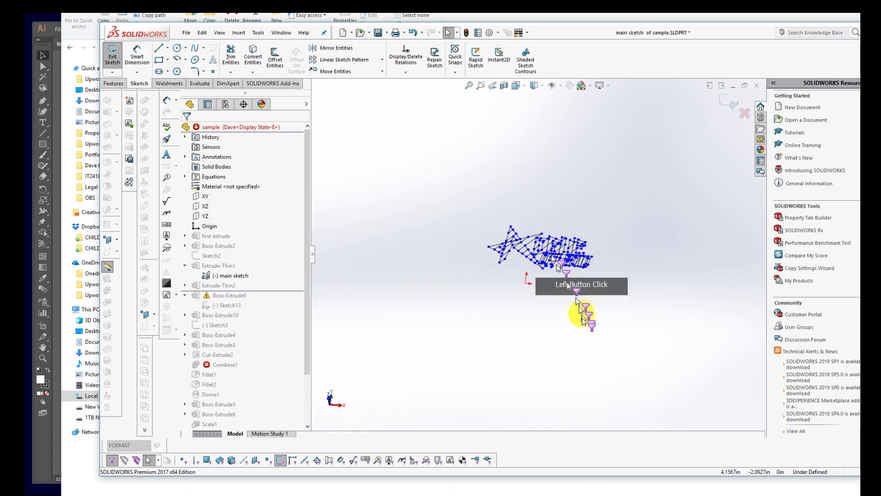
pyautogui.moveTo(644, 291); pyautogui.dragTo(405, 218)
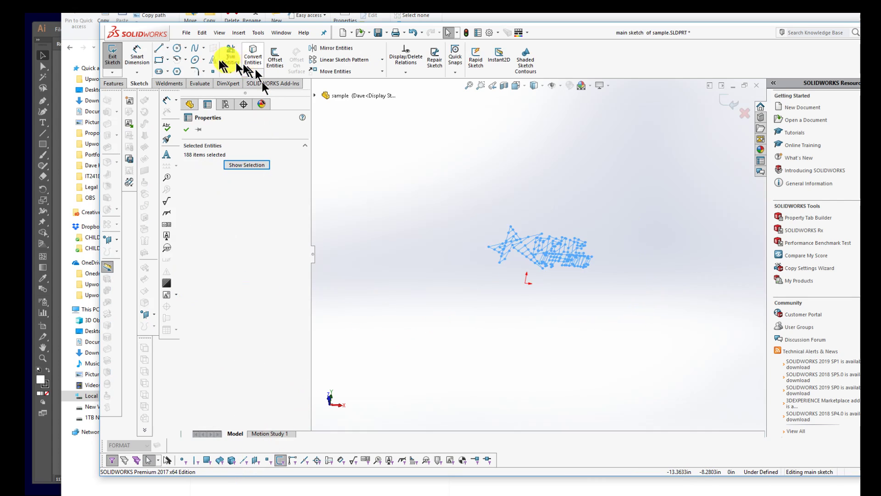
# - Start Scale Entities on the selection about a point inside the lettering, with copying turned off
pyautogui.click(382, 71)
pyautogui.click(344, 112)
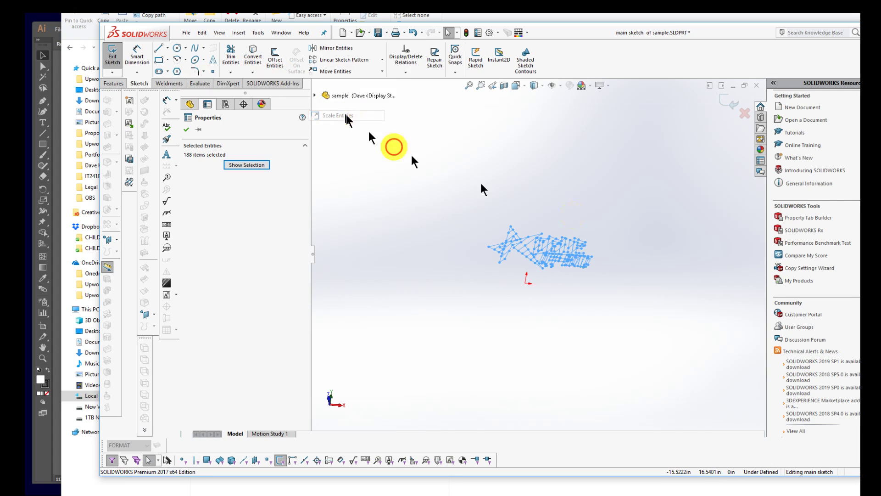
pyautogui.click(552, 229)
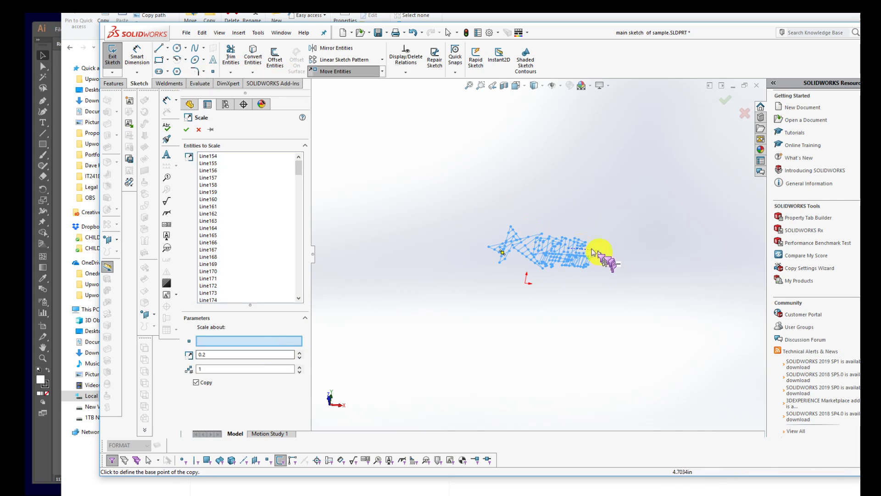
pyautogui.click(542, 245)
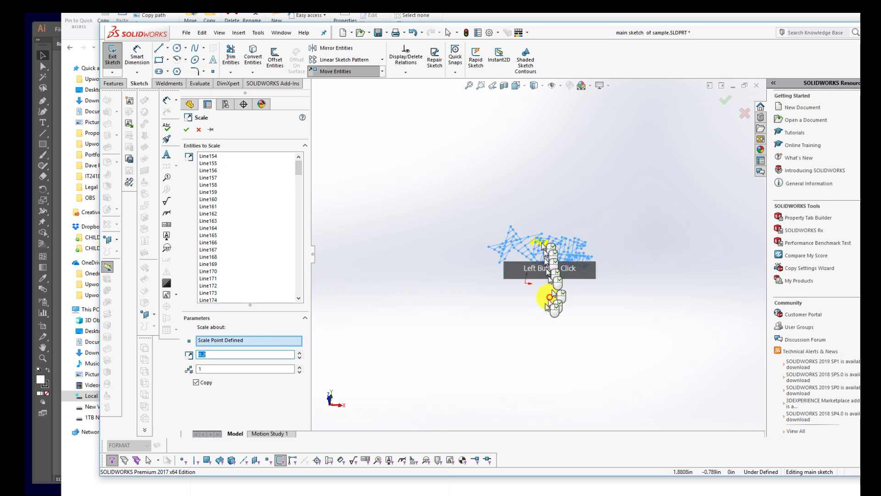
pyautogui.click(226, 365)
pyautogui.moveTo(225, 366); pyautogui.dragTo(174, 368)
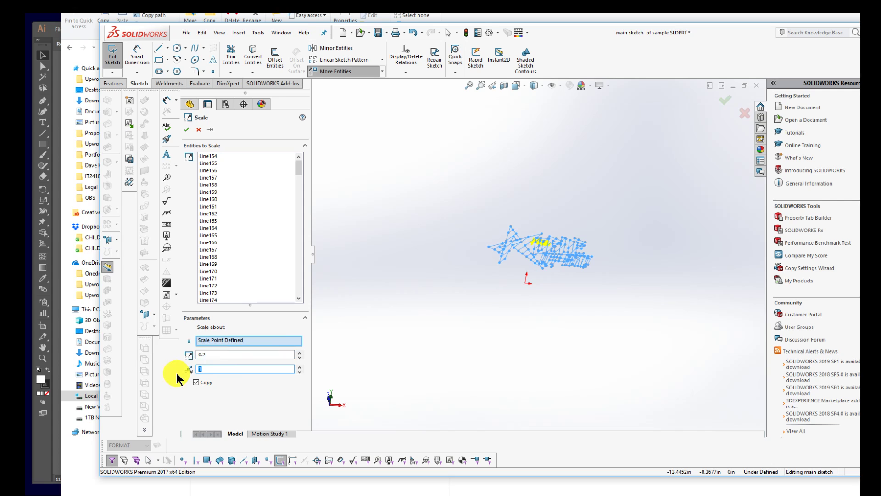
pyautogui.click(220, 371)
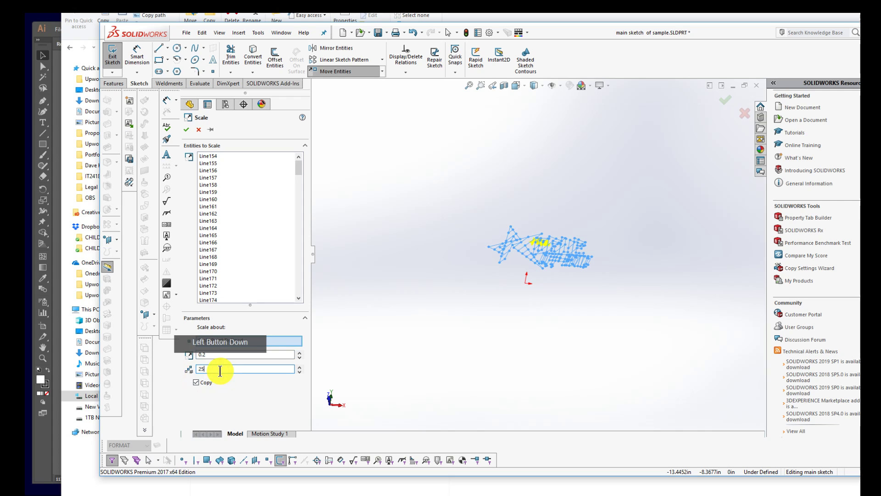
pyautogui.moveTo(221, 371); pyautogui.dragTo(181, 370)
pyautogui.click(196, 382)
# - Scale the selected sketch entities by a factor of 0.2 and exit the main sketch
pyautogui.doubleClick(225, 355)
pyautogui.write('0.2')
pyautogui.click(219, 355)
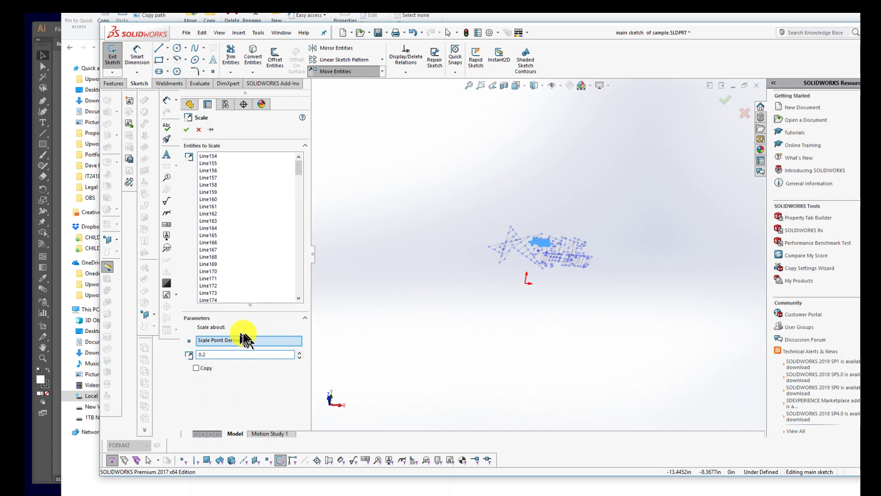
pyautogui.click(186, 128)
pyautogui.scroll(-7, 573, 240)
pyautogui.scroll(2, 445, 269)
pyautogui.scroll(-3, 339, 271)
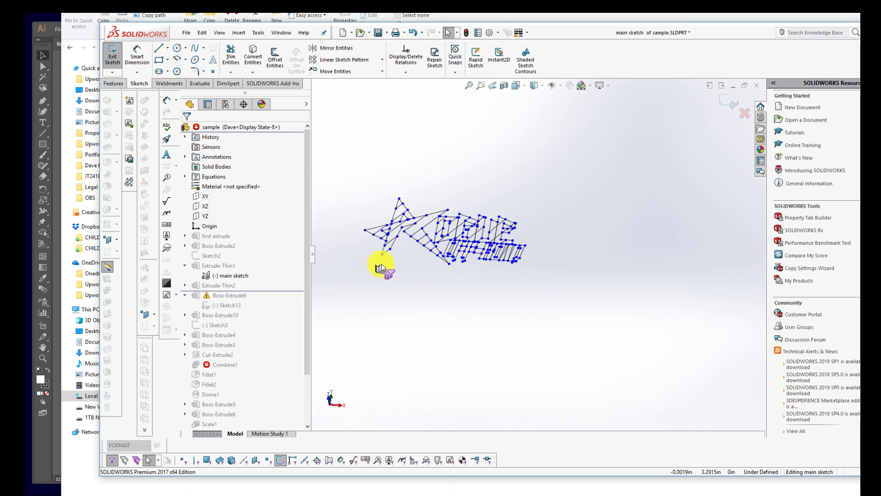
pyautogui.scroll(4, 396, 259)
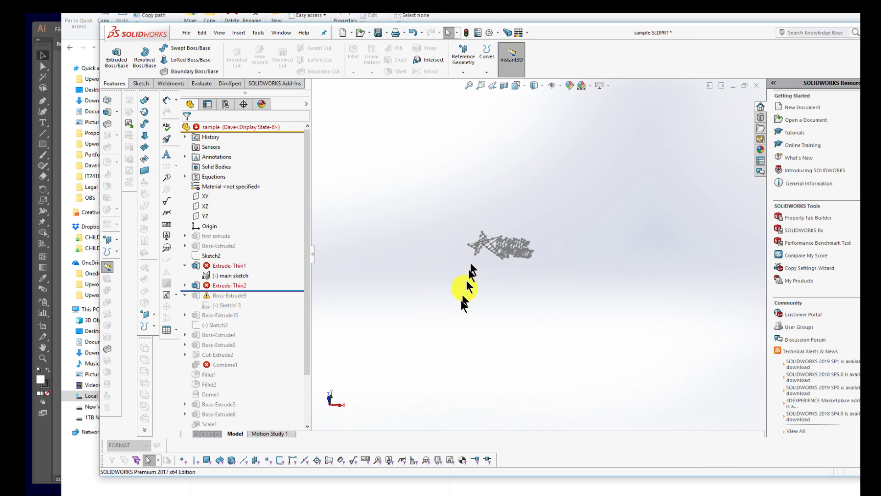
# - Undo the sketch exit and the 0.2 scaling of the main sketch
pyautogui.hotkey('ctrl', 'z')
pyautogui.hotkey('ctrl', 'z')
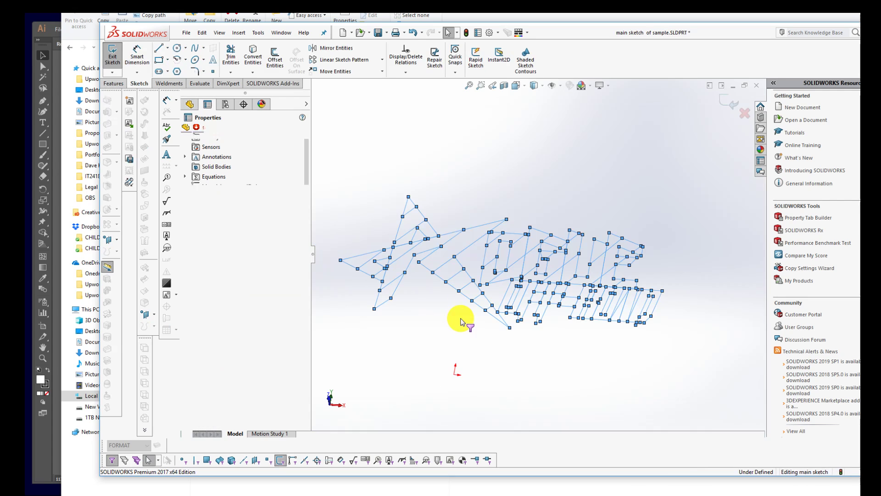
# - Scale the selected main sketch entities by a factor of 3 about a point inside the lettering, and rebuild the part
pyautogui.scroll(3, 495, 360)
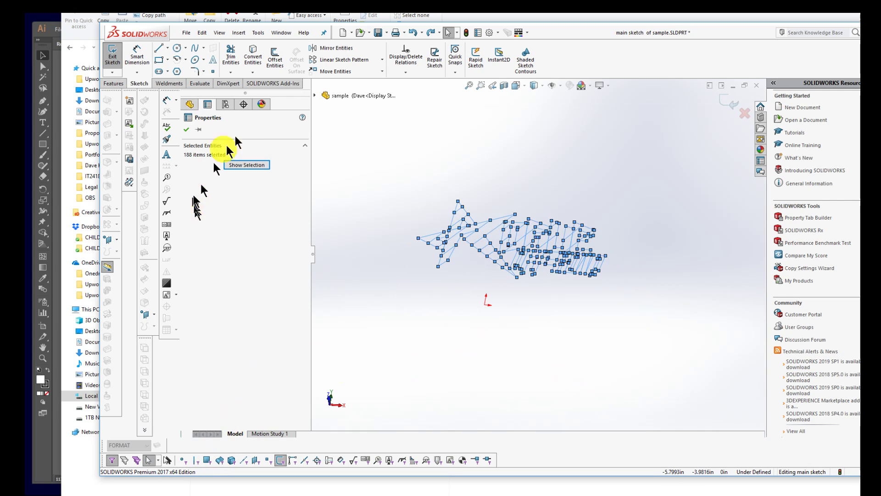
pyautogui.click(382, 71)
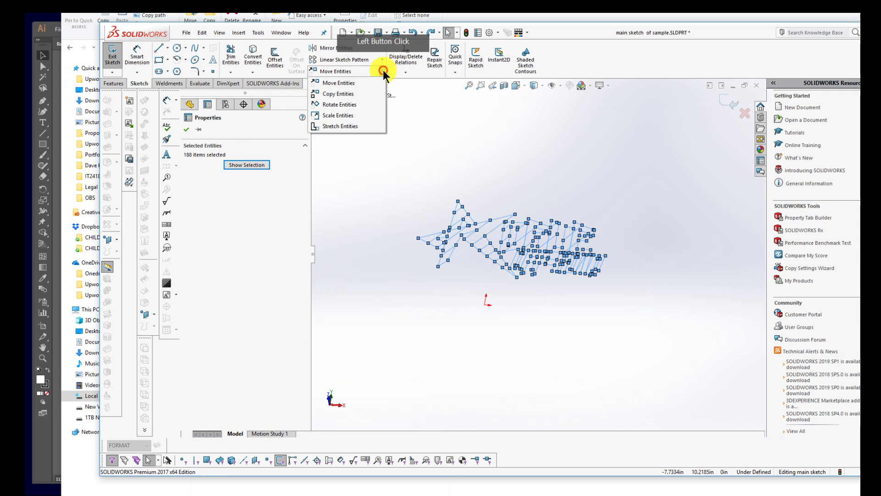
pyautogui.click(350, 114)
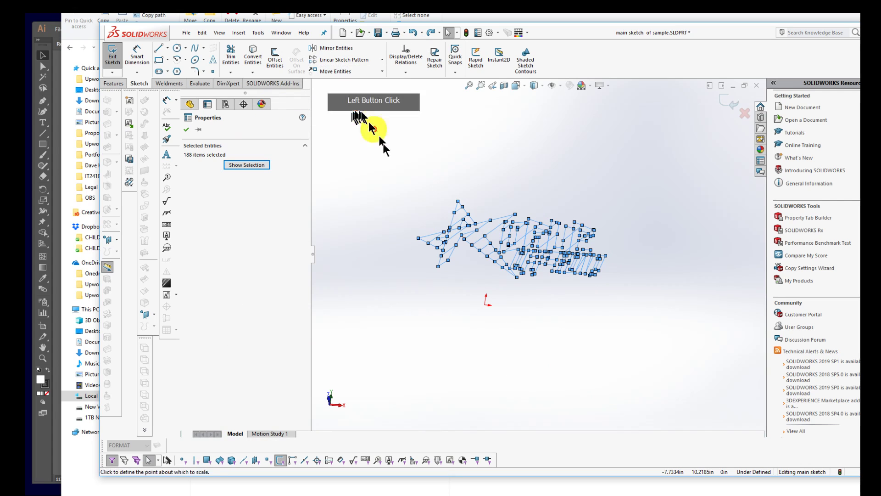
pyautogui.click(540, 248)
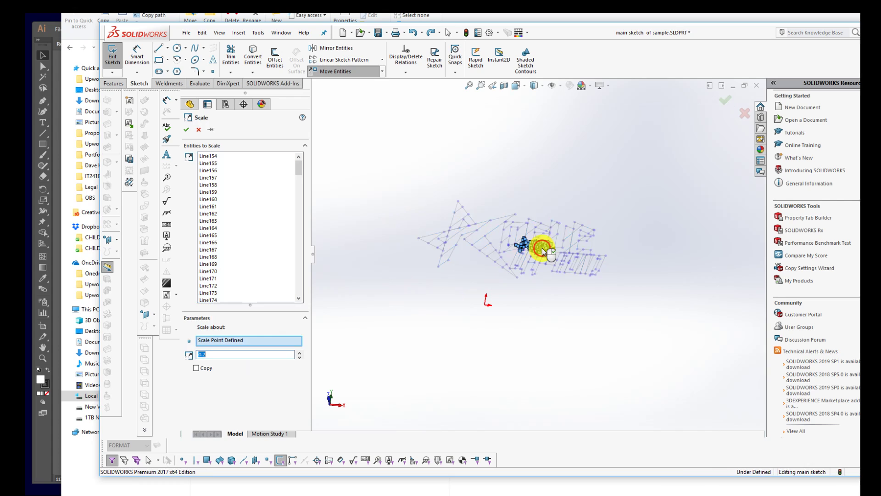
pyautogui.write('3')
pyautogui.click(413, 362)
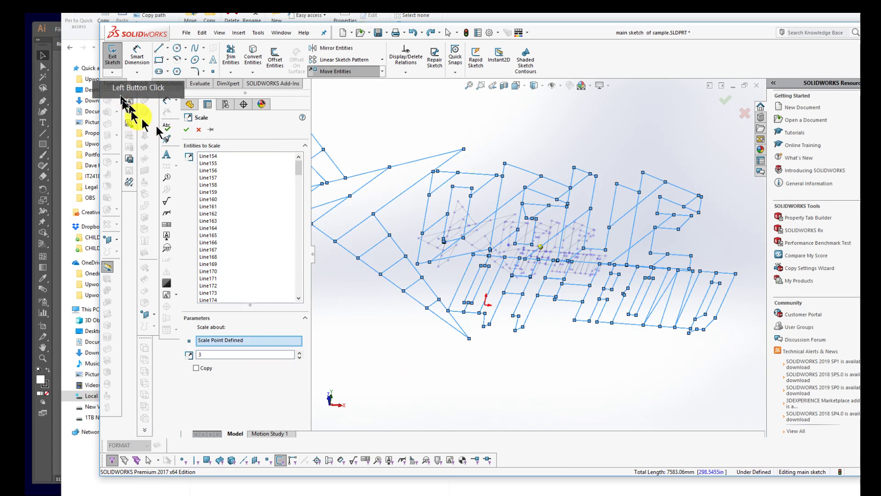
pyautogui.click(185, 130)
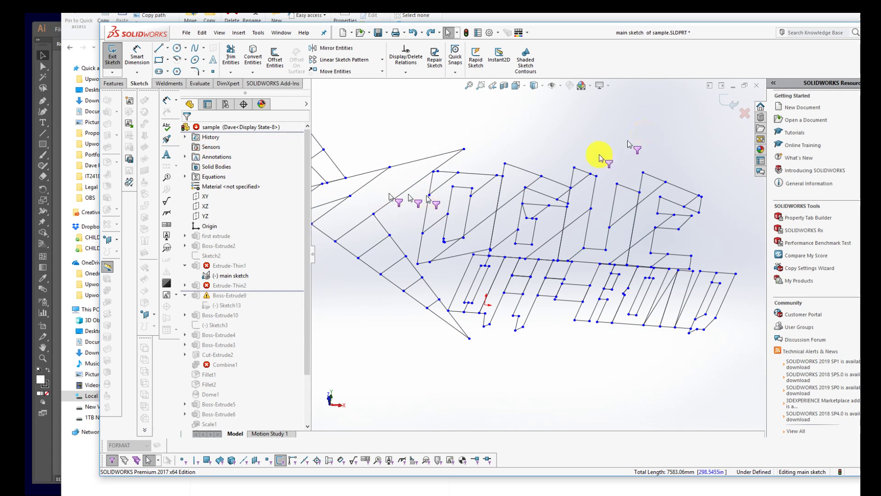
pyautogui.scroll(4, 683, 191)
pyautogui.hotkey('ctrl', 'b')
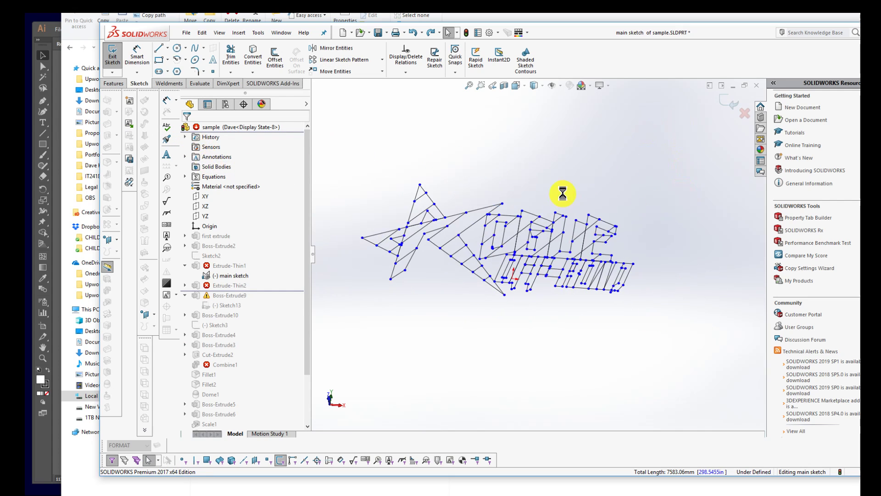
pyautogui.moveTo(466, 251); pyautogui.dragTo(485, 240, button='middle')
pyautogui.scroll(-5, 597, 252)
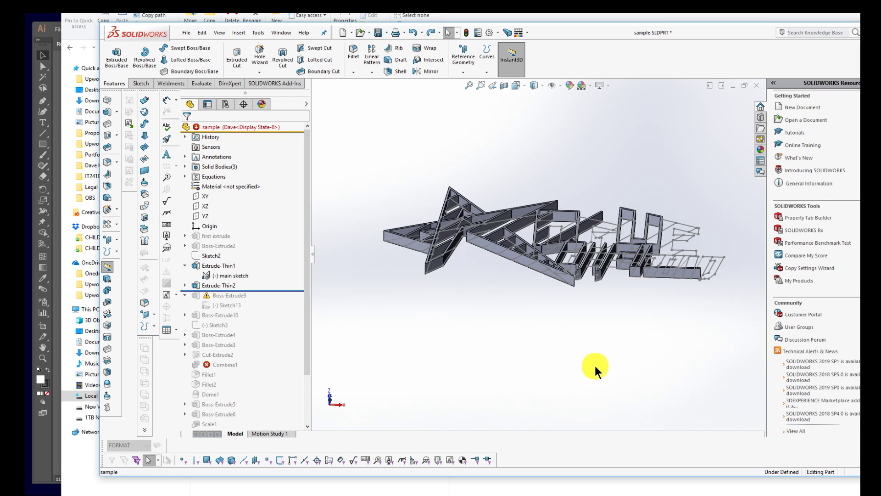
# - Undo the rebuild and the scaling of the main sketch by 3
pyautogui.hotkey('ctrl', 'z')
pyautogui.hotkey('ctrl', 'z')
pyautogui.hotkey('ctrl', 'z')
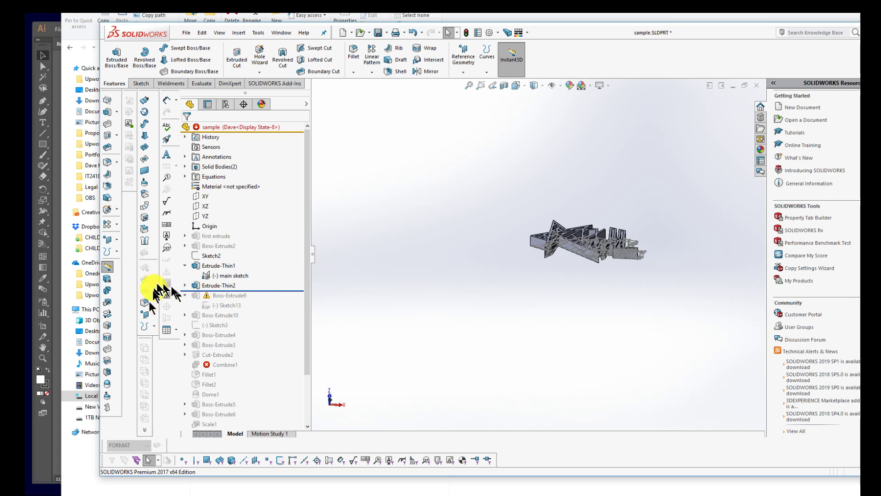
# - Add a Scale feature to both Extrude-Thin2 bodies, scaling them uniformly by a factor of 3 about their centroid
pyautogui.click(110, 303)
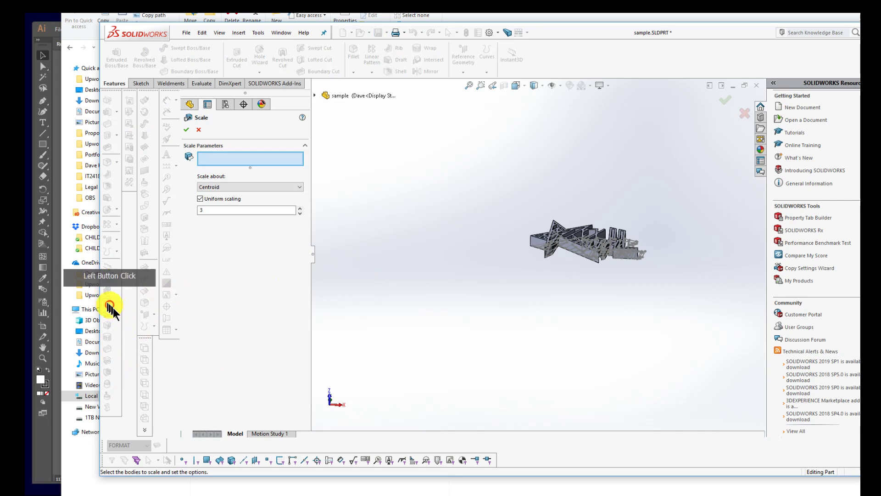
pyautogui.click(612, 246)
pyautogui.click(629, 254)
pyautogui.scroll(-3, 610, 255)
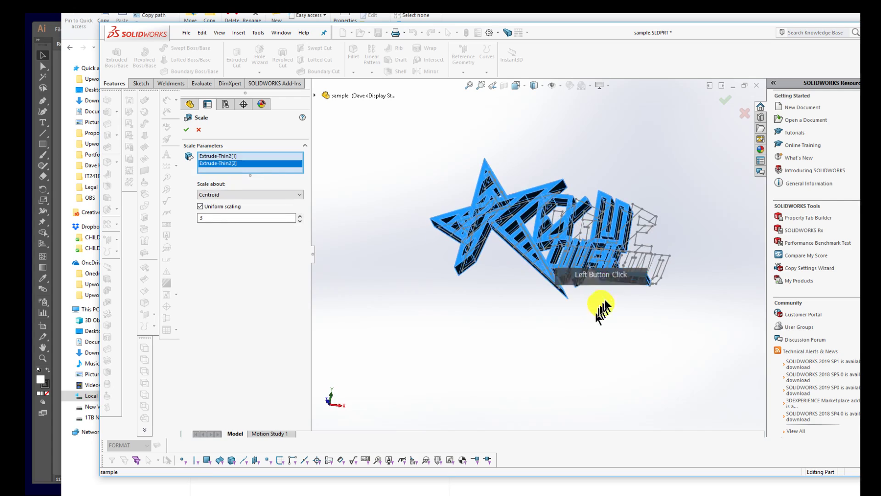
pyautogui.scroll(-3, 609, 270)
pyautogui.click(587, 285)
pyautogui.moveTo(644, 271); pyautogui.dragTo(548, 253, button='middle')
pyautogui.scroll(2, 647, 317)
pyautogui.scroll(-4, 571, 270)
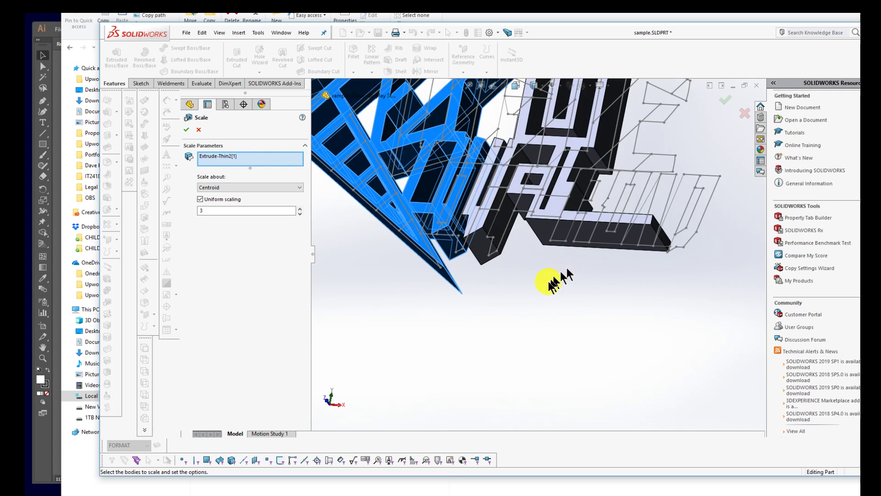
pyautogui.scroll(3, 555, 281)
pyautogui.click(571, 227)
pyautogui.scroll(2, 497, 199)
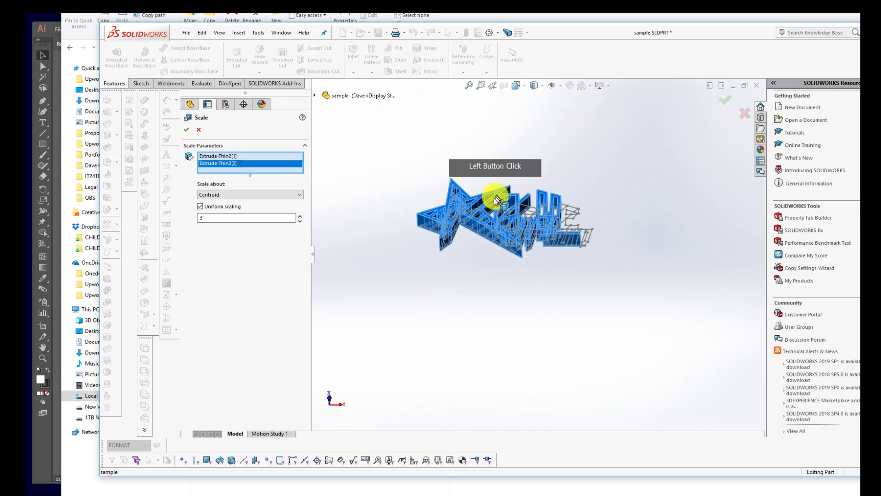
pyautogui.scroll(-2, 497, 199)
pyautogui.click(236, 217)
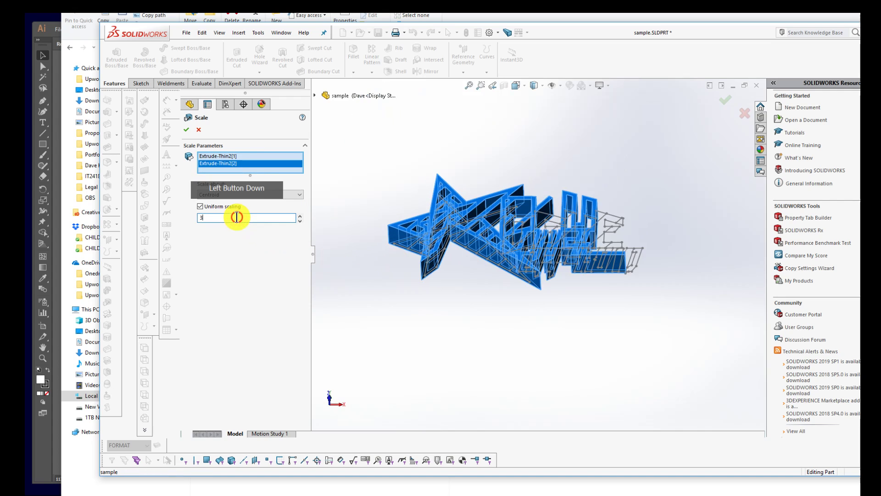
pyautogui.scroll(2, 561, 279)
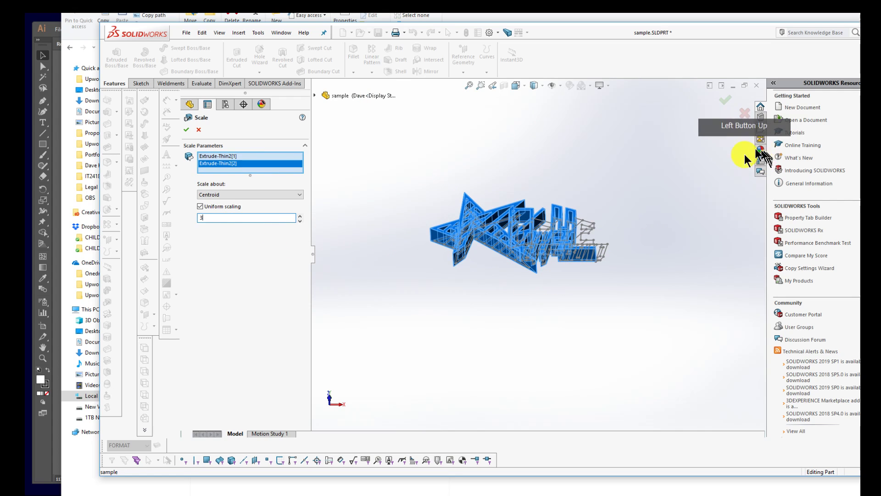
pyautogui.click(726, 100)
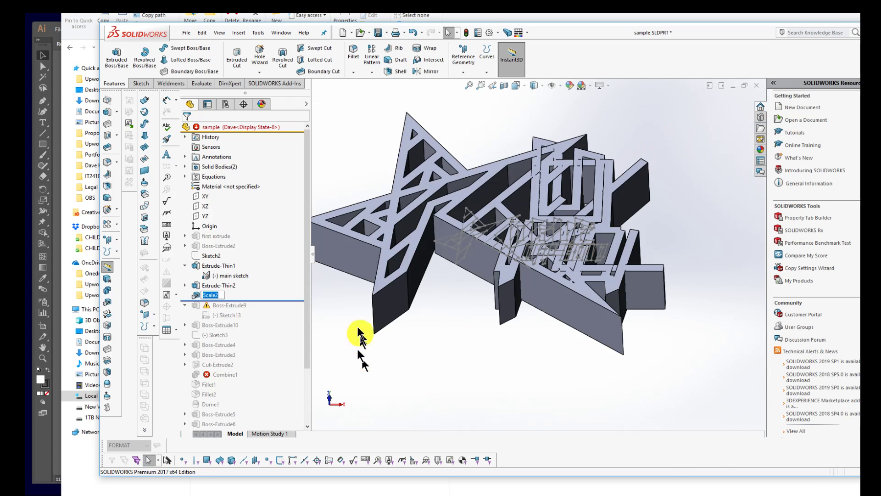
# - Edit the Scale2 feature so that the two bodies scale about the origin
pyautogui.rightClick(198, 297)
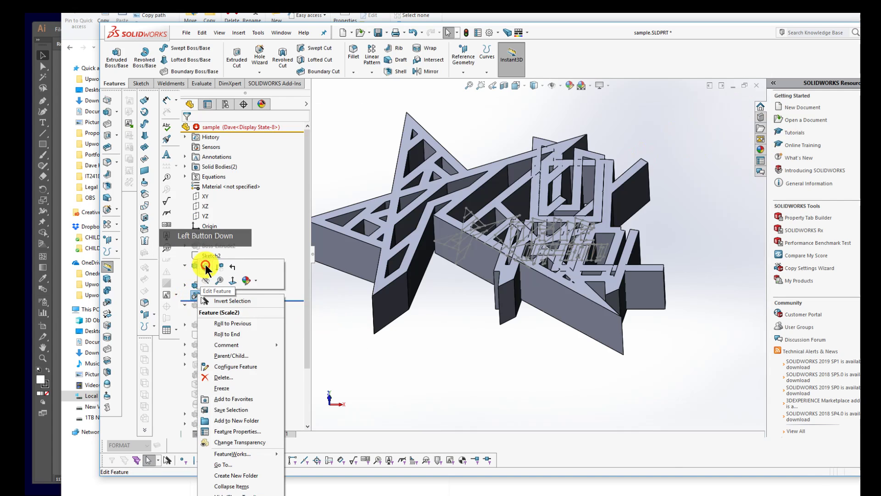
pyautogui.click(206, 268)
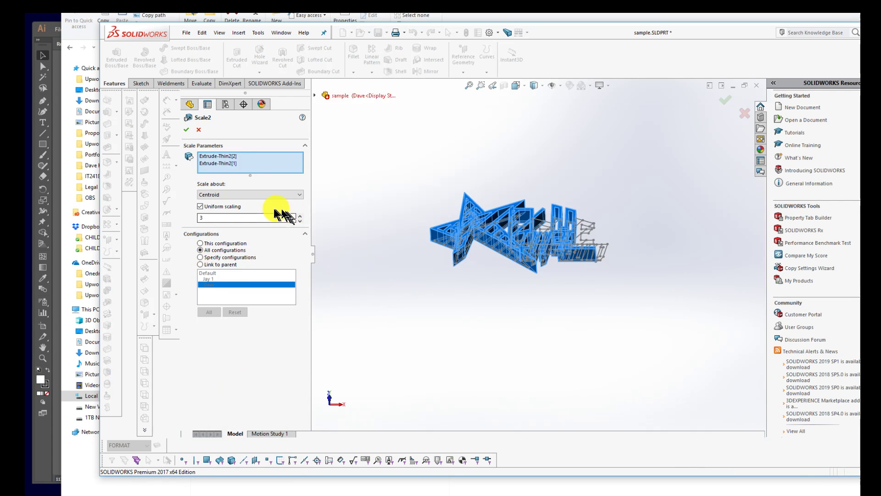
pyautogui.click(254, 196)
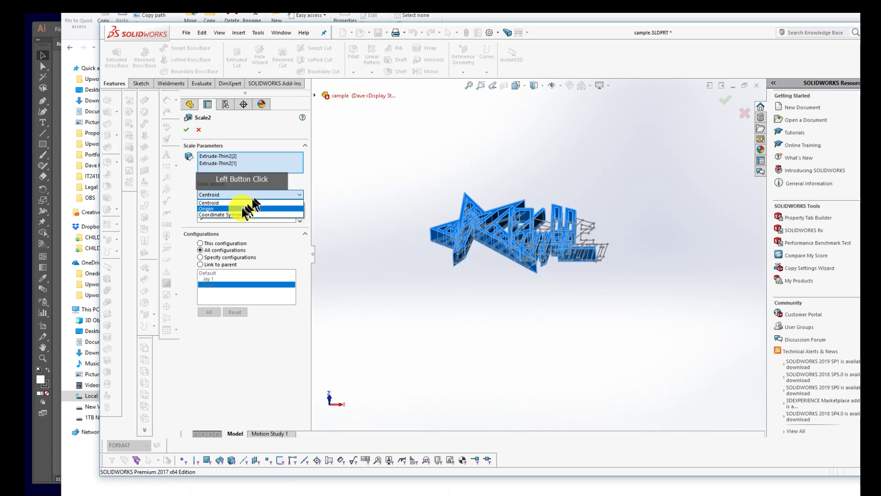
pyautogui.click(240, 209)
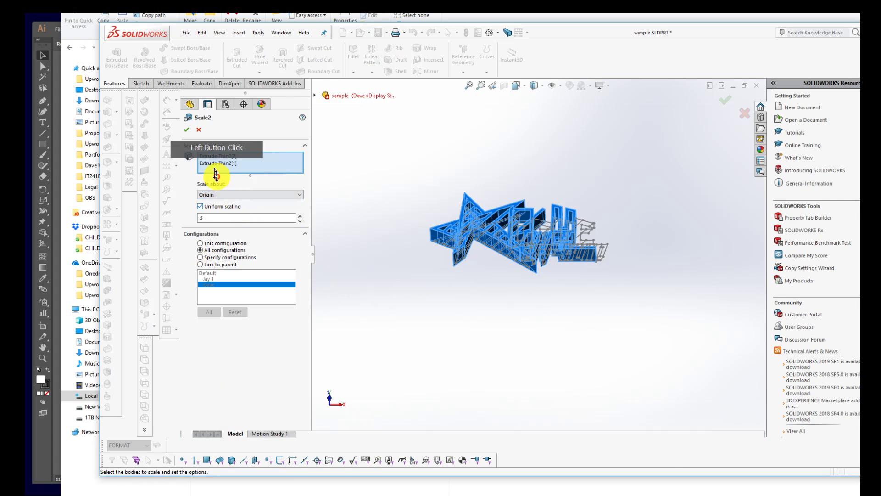
pyautogui.click(186, 130)
pyautogui.scroll(4, 535, 236)
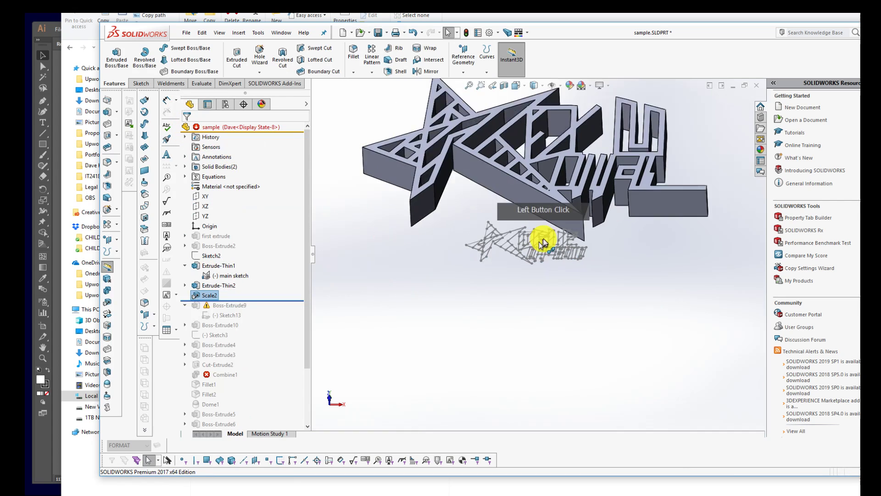
pyautogui.scroll(-4, 528, 202)
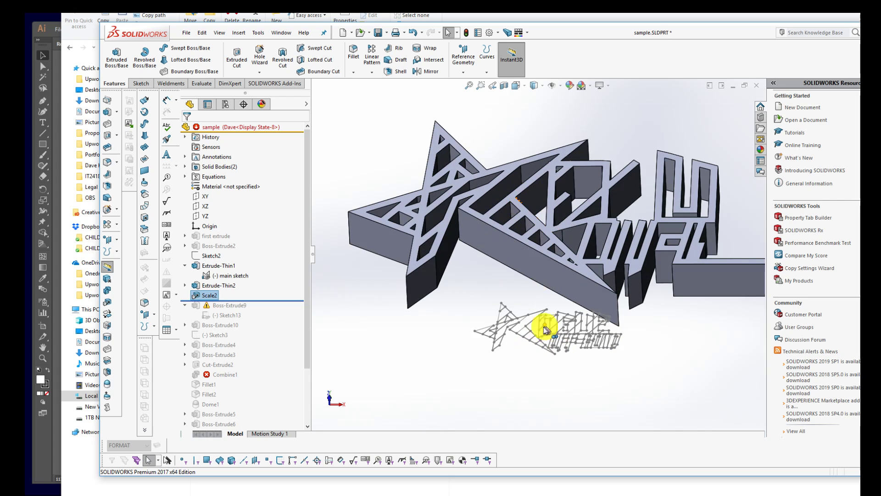
pyautogui.moveTo(446, 394); pyautogui.dragTo(597, 296)
pyautogui.click(512, 238)
pyautogui.click(420, 351)
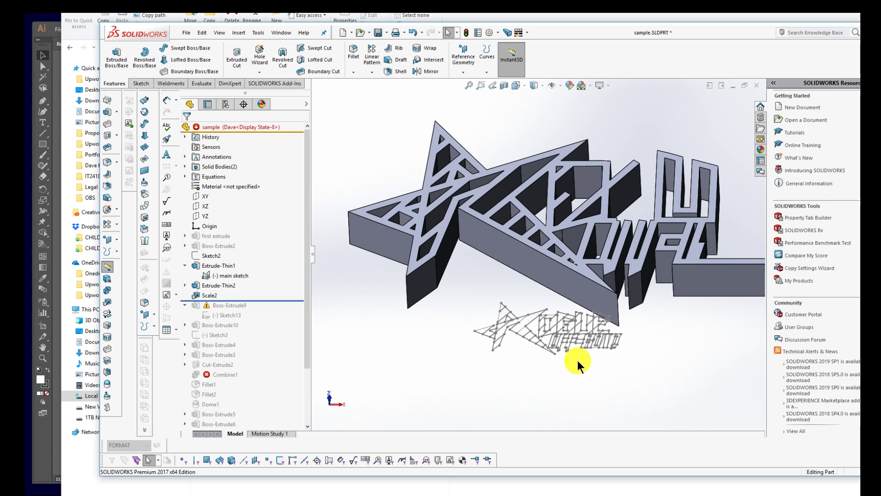
# - Turn off uniform scaling in Scale2 and set the Z scale factor to 12
pyautogui.rightClick(207, 298)
pyautogui.click(240, 273)
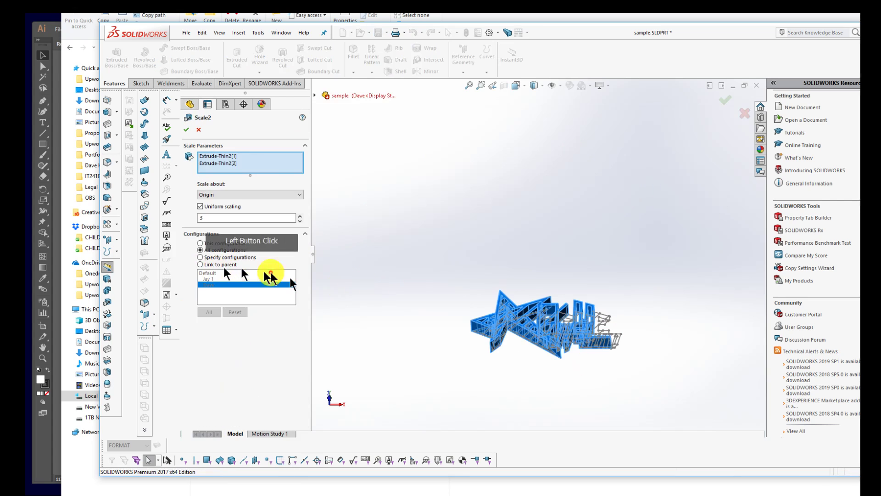
pyautogui.click(201, 206)
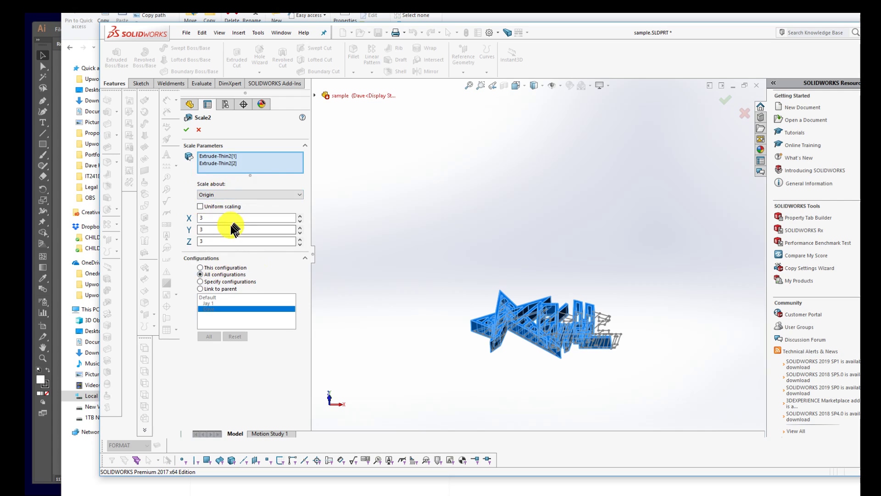
pyautogui.moveTo(218, 241); pyautogui.dragTo(180, 243)
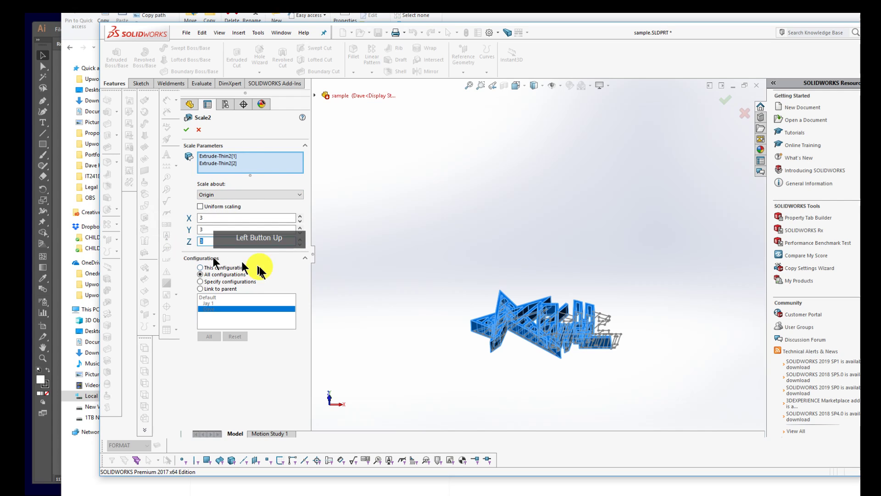
pyautogui.write('7')
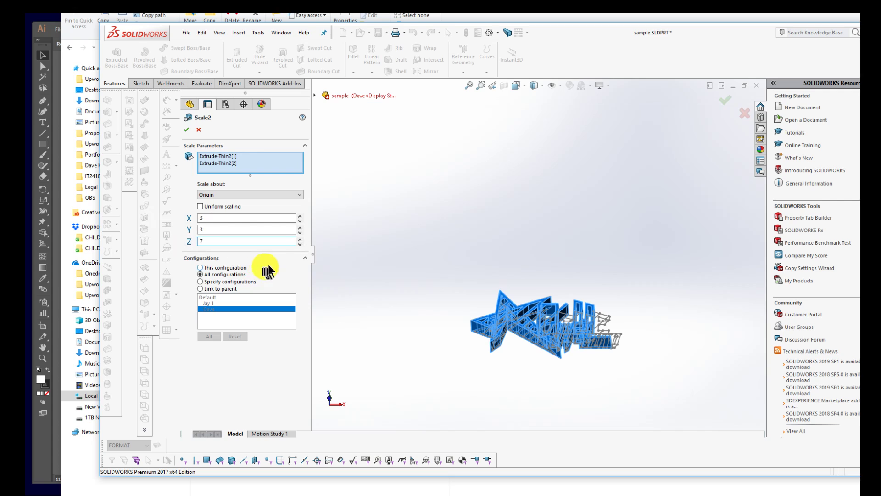
pyautogui.press('BackSpace')
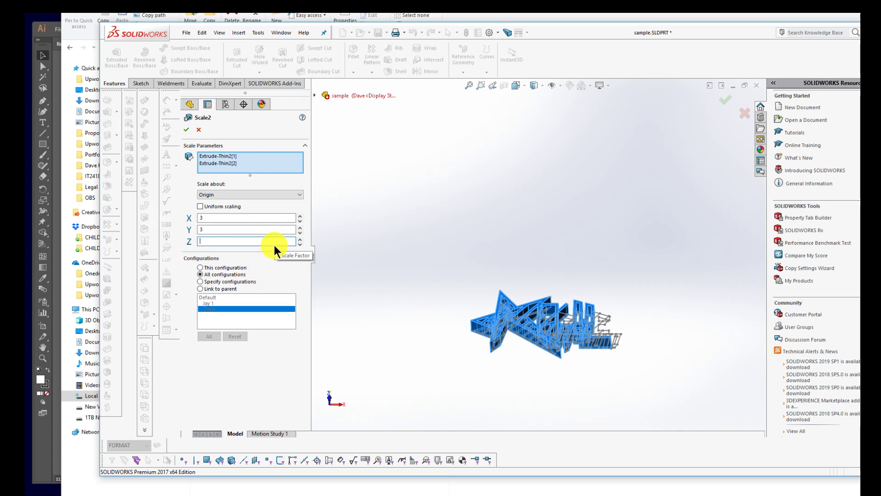
pyautogui.write('12')
pyautogui.click(187, 129)
pyautogui.scroll(3, 570, 243)
pyautogui.moveTo(582, 230); pyautogui.dragTo(464, 250, button='middle')
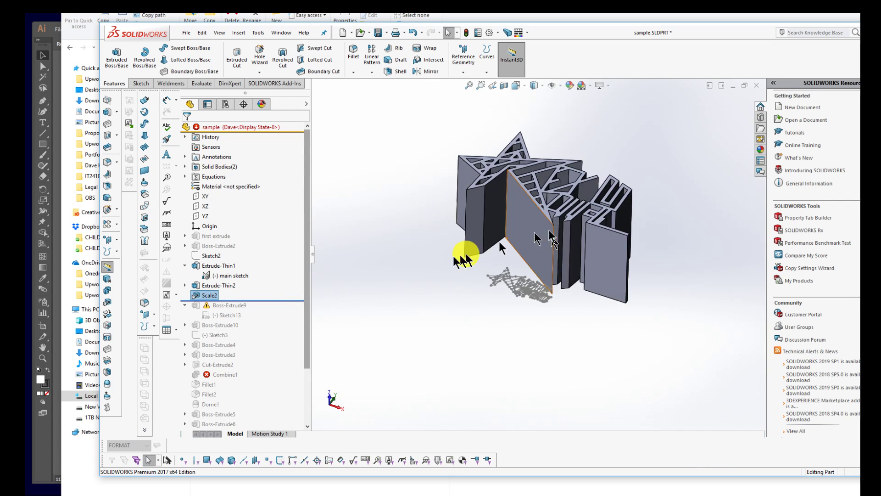
# - Edit Scale2 and set the Y scale factor to 15
pyautogui.rightClick(207, 302)
pyautogui.click(214, 281)
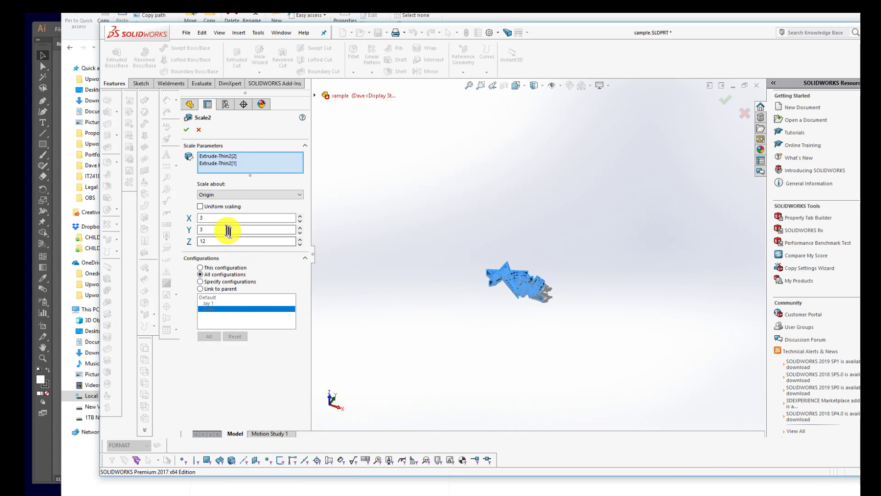
pyautogui.doubleClick(223, 228)
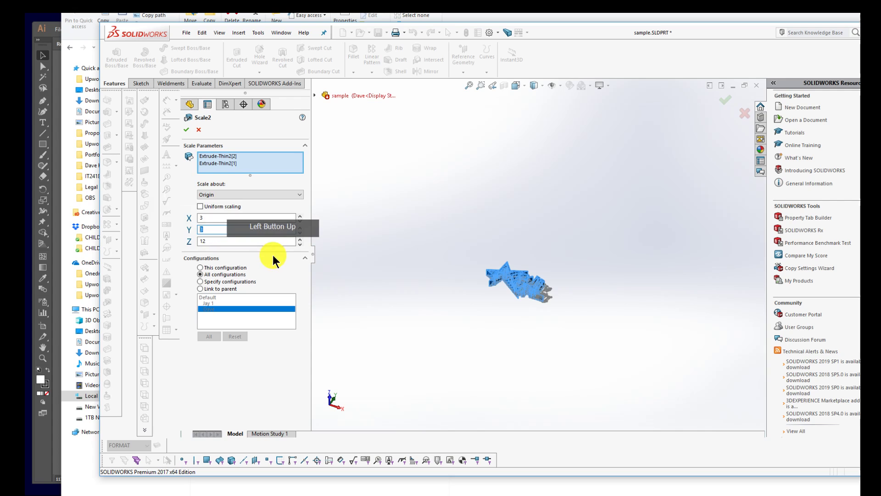
pyautogui.click(187, 130)
pyautogui.moveTo(556, 241); pyautogui.dragTo(367, 286, button='middle')
# - Edit Scale2 to turn uniform scaling back on and apply the change
pyautogui.rightClick(206, 297)
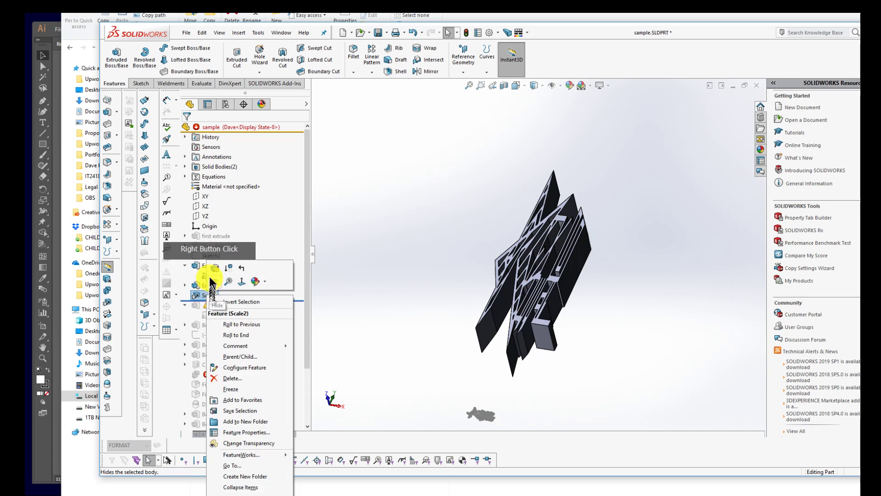
pyautogui.click(213, 275)
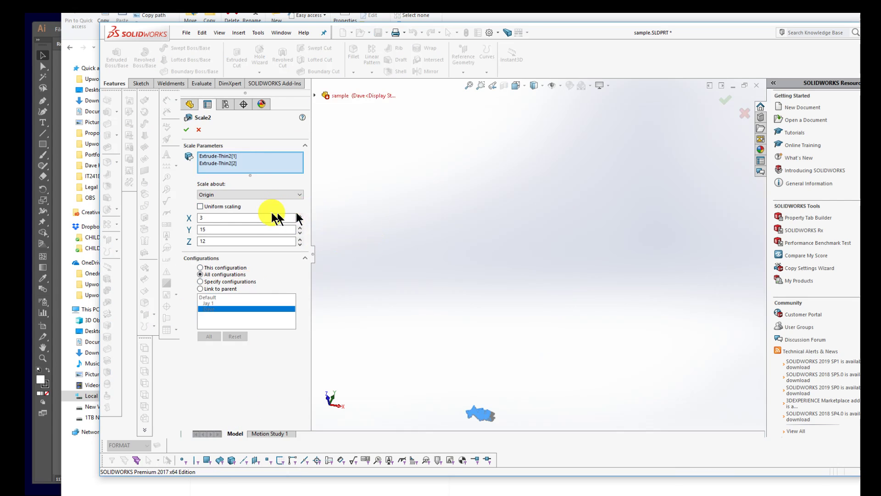
pyautogui.click(199, 206)
pyautogui.click(200, 206)
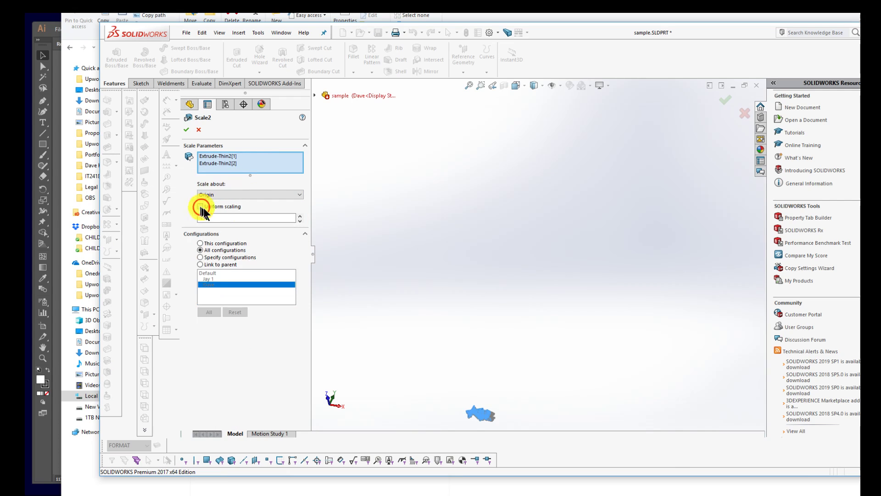
pyautogui.click(185, 130)
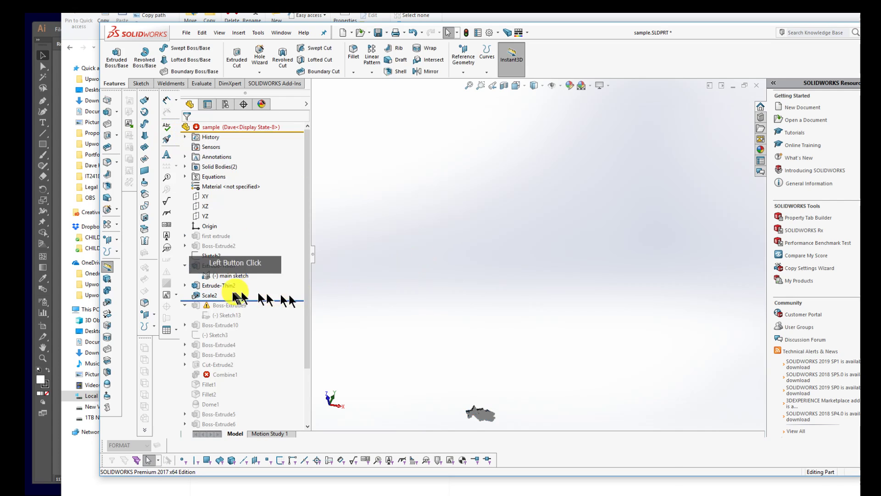
# - Roll the model back to just before the Scale2 feature, leaving both extruded bodies at their unscaled size
pyautogui.click(205, 294)
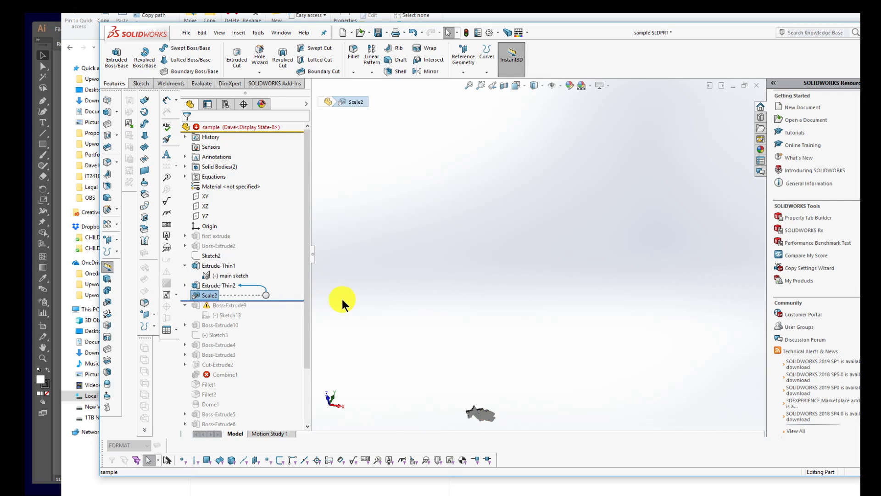
pyautogui.hotkey('ctrl', 'z')
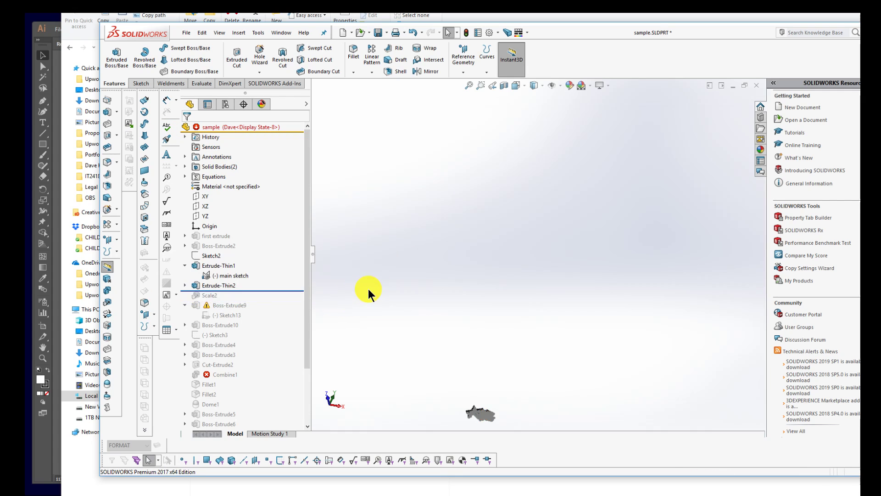
pyautogui.scroll(3, 481, 381)
pyautogui.scroll(-12, 488, 399)
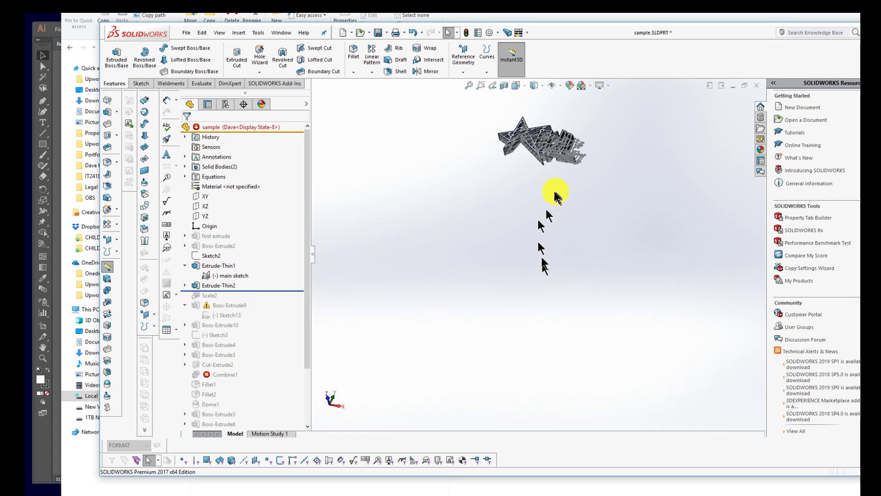
pyautogui.scroll(3, 514, 99)
pyautogui.scroll(-7, 576, 151)
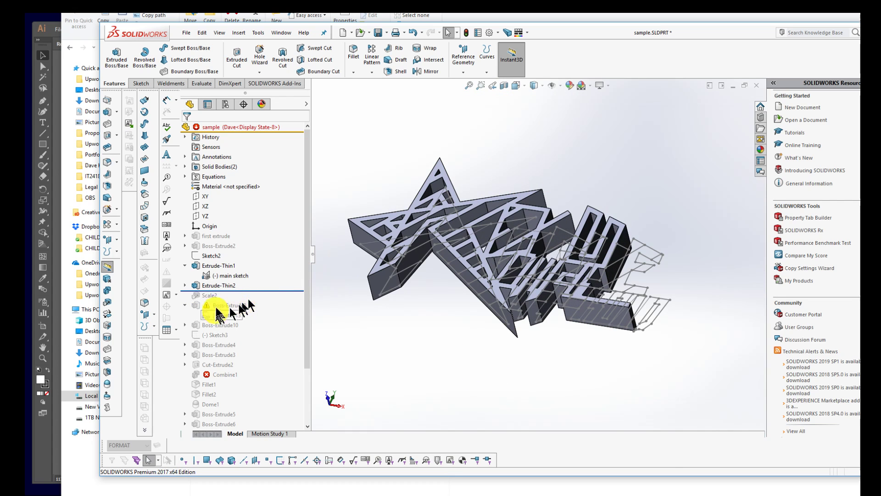
pyautogui.moveTo(402, 234); pyautogui.dragTo(412, 284, button='middle')
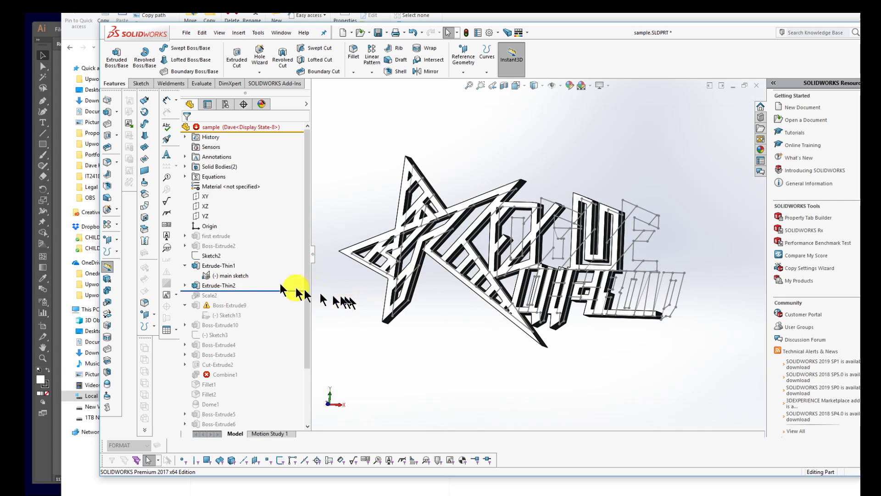
# - Open the Extrude-Thin2 feature for editing and activate its selected contours list
pyautogui.rightClick(218, 264)
pyautogui.click(223, 245)
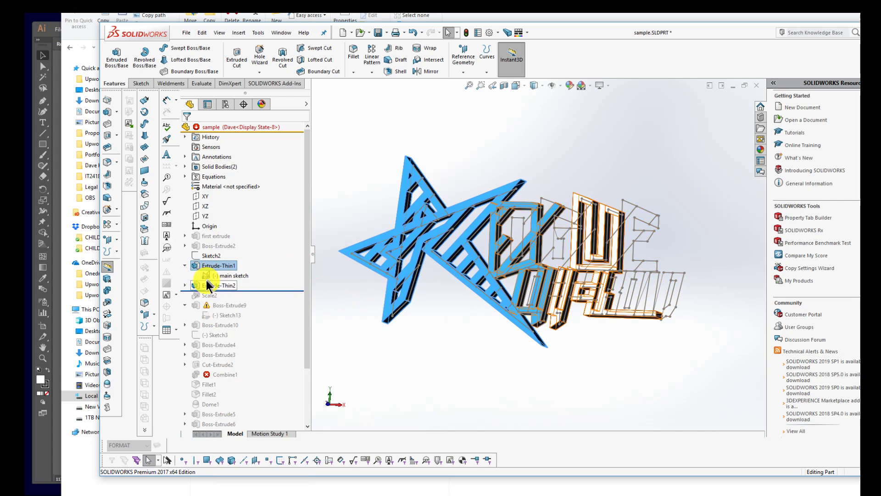
pyautogui.rightClick(210, 276)
pyautogui.click(229, 253)
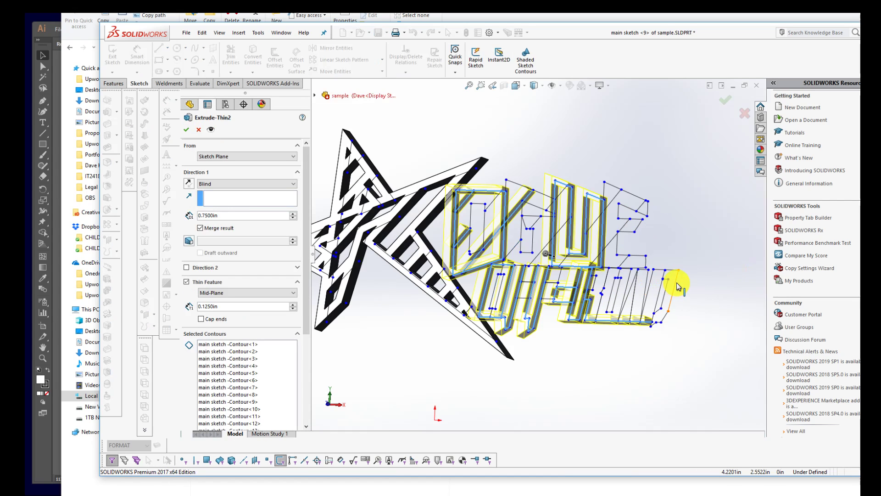
pyautogui.click(677, 284)
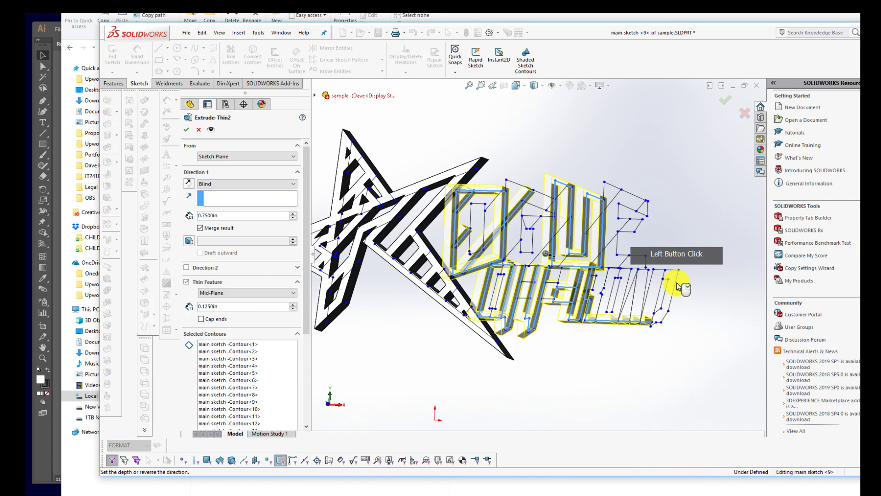
pyautogui.click(285, 359)
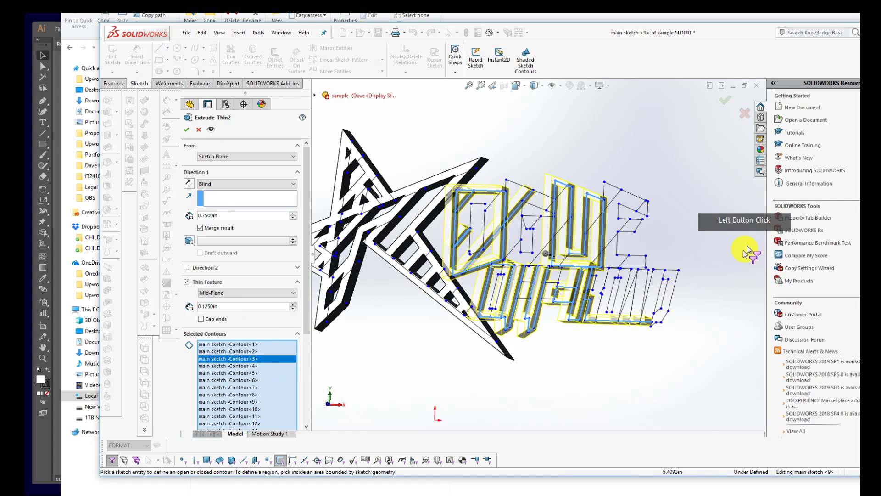
# - Add the outline of the lower row's last letter and the narrow slanted contours beside it to Extrude-Thin2
pyautogui.click(679, 283)
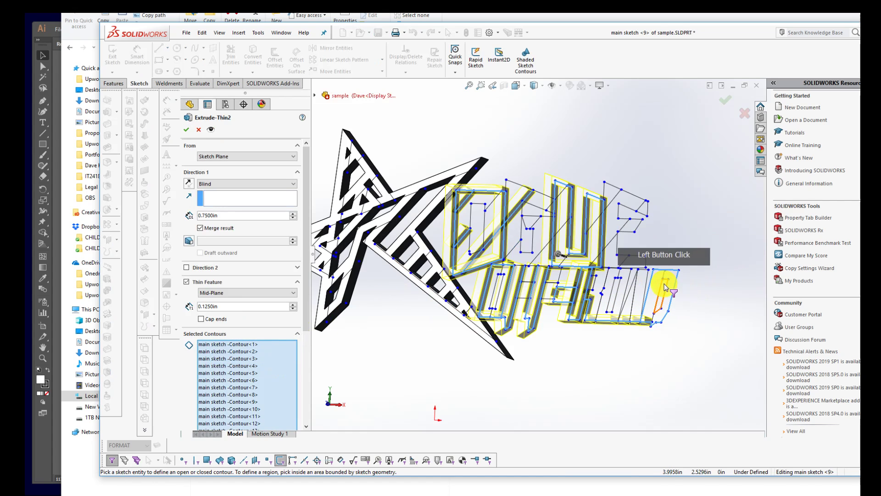
pyautogui.scroll(-3, 681, 282)
pyautogui.click(679, 274)
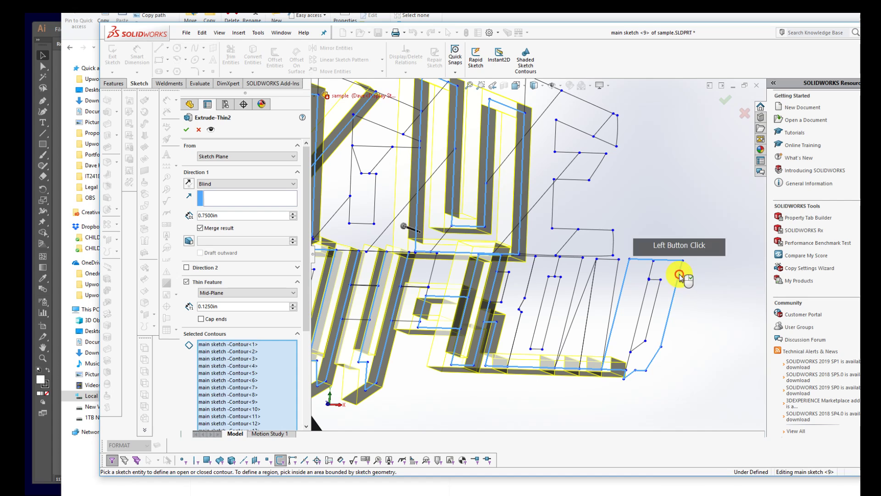
pyautogui.click(625, 277)
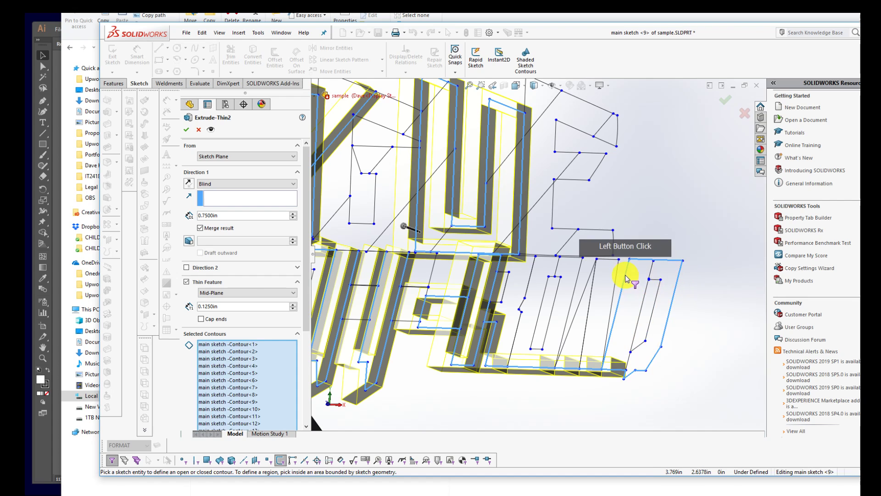
pyautogui.click(617, 270)
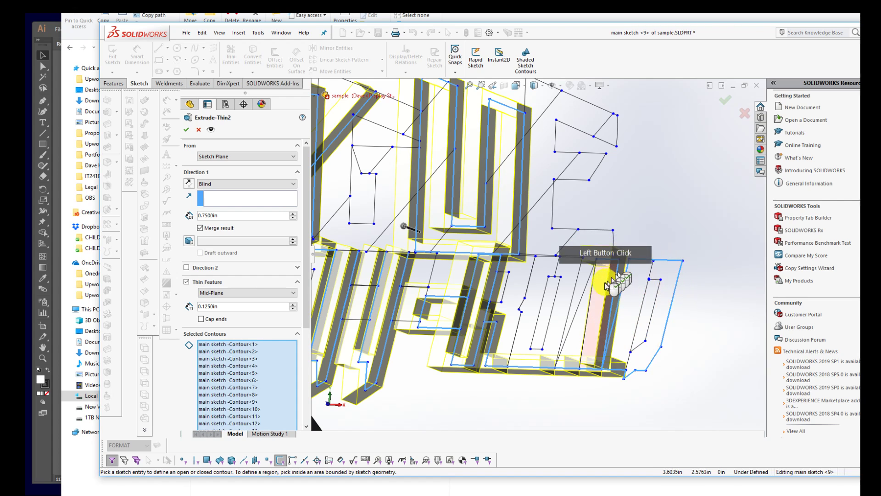
pyautogui.click(585, 284)
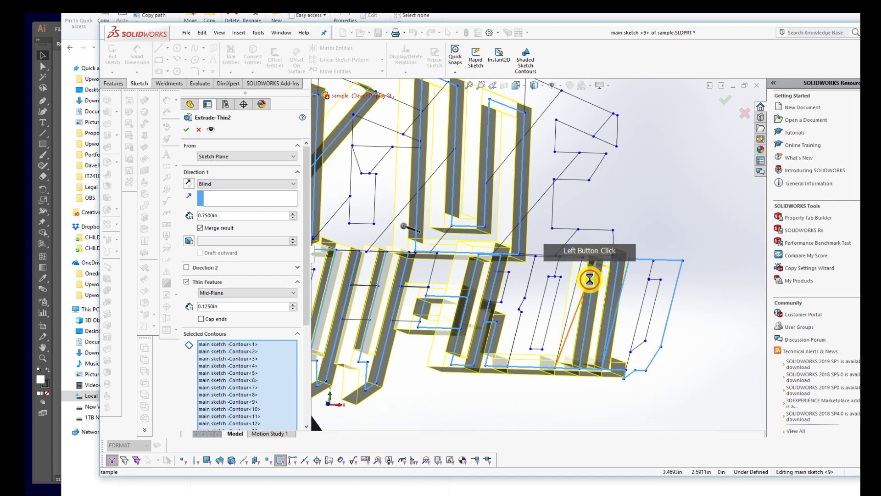
pyautogui.click(575, 295)
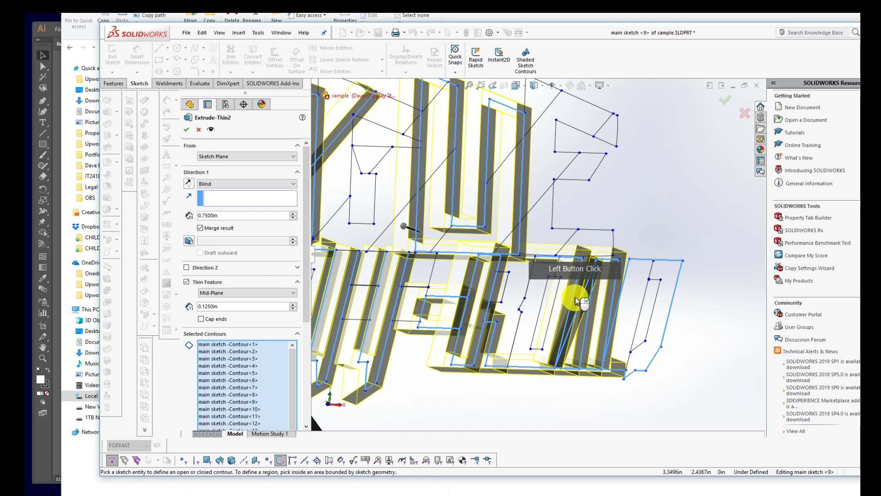
# - Add the slotted letter's region just before the narrow slanted contours in the lower row to the Extrude-Thin2 contours
pyautogui.scroll(-2, 557, 296)
pyautogui.moveTo(554, 291); pyautogui.dragTo(567, 302, button='middle')
pyautogui.click(563, 290)
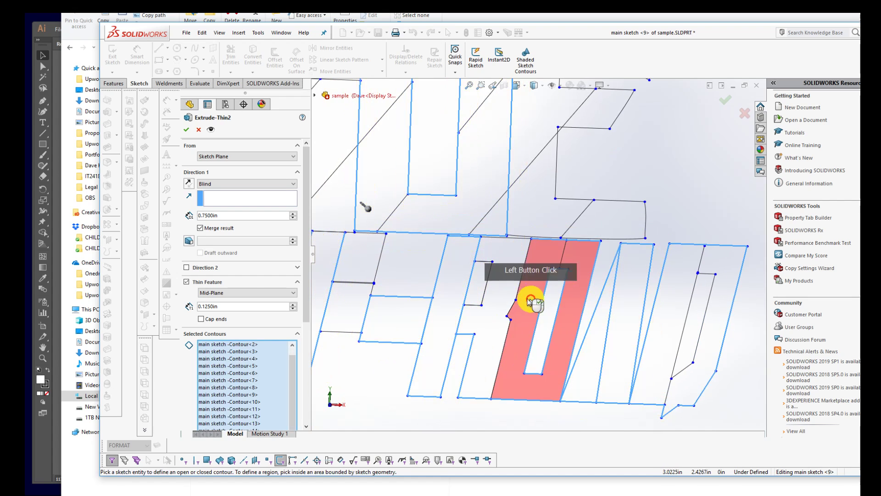
pyautogui.scroll(4, 626, 305)
pyautogui.moveTo(626, 306); pyautogui.dragTo(618, 271, button='middle')
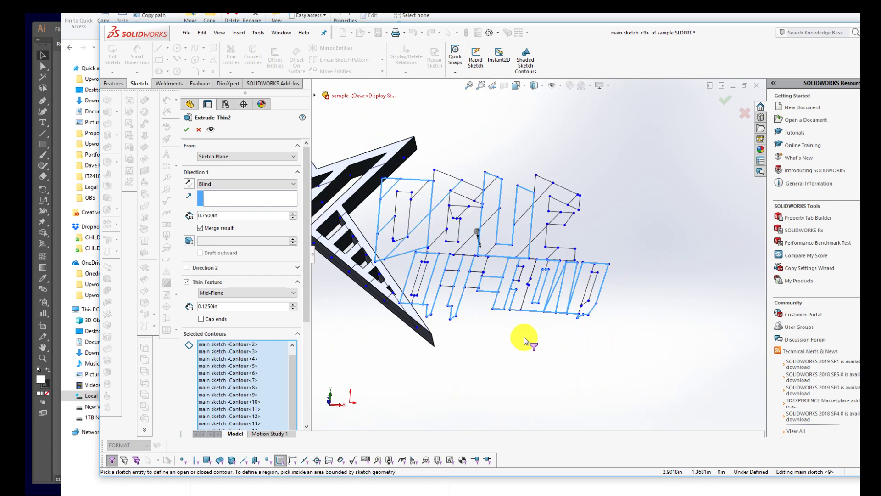
pyautogui.scroll(-5, 532, 314)
pyautogui.click(515, 209)
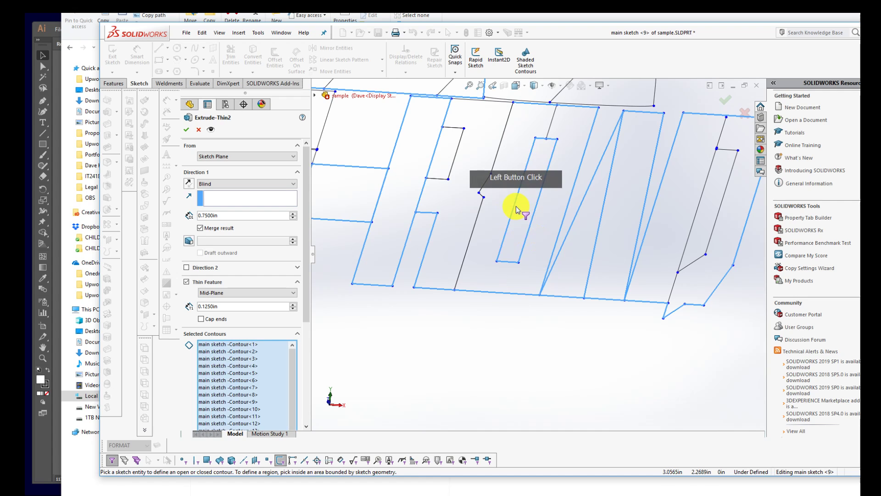
pyautogui.click(514, 203)
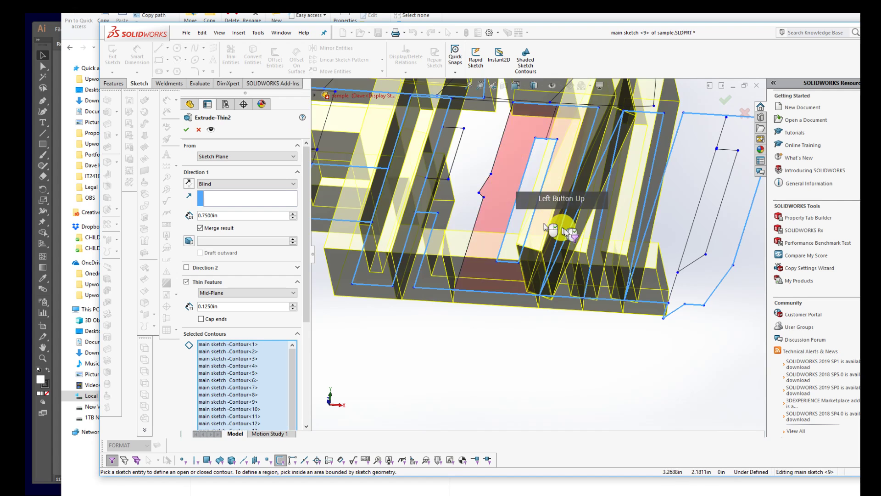
# - Add the outline and the diagonally split regions of the upper row's last letter to the Extrude-Thin2 contours
pyautogui.scroll(5, 544, 226)
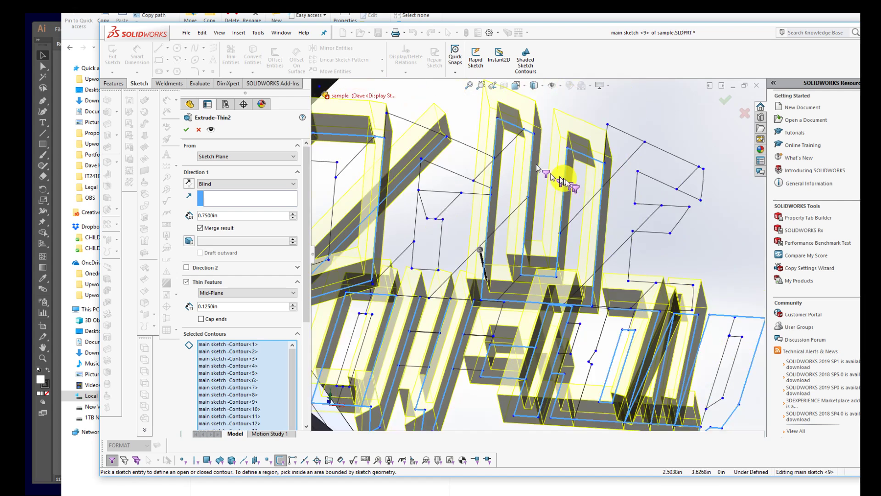
pyautogui.scroll(2, 569, 186)
pyautogui.click(640, 238)
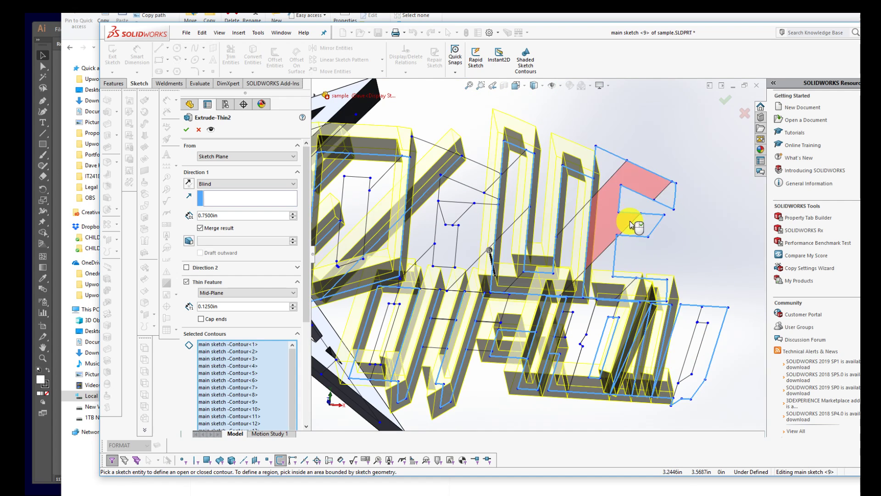
pyautogui.click(632, 223)
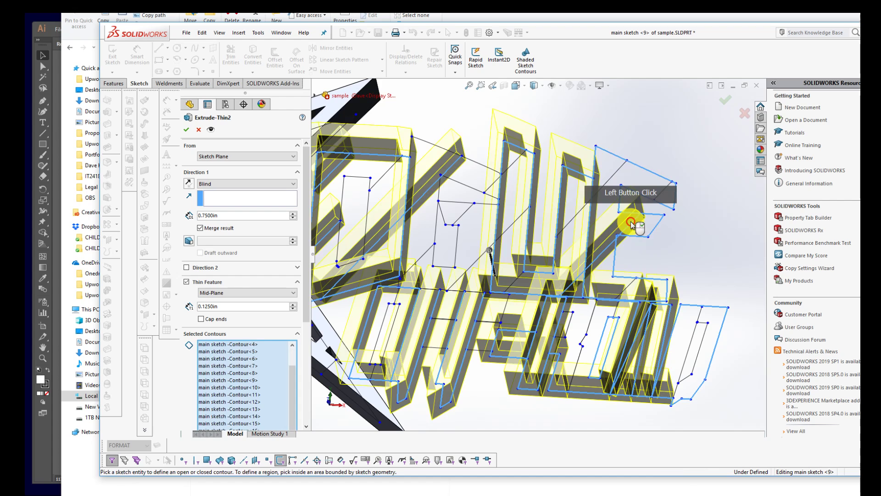
pyautogui.click(659, 200)
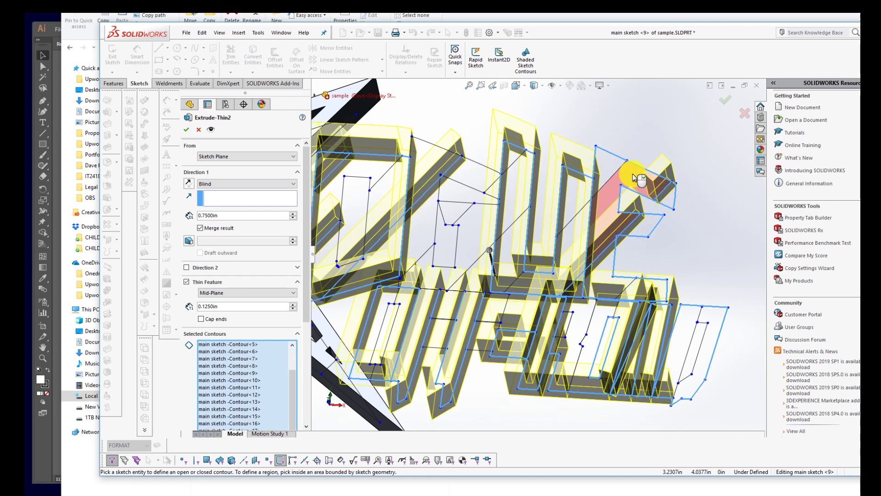
pyautogui.click(626, 172)
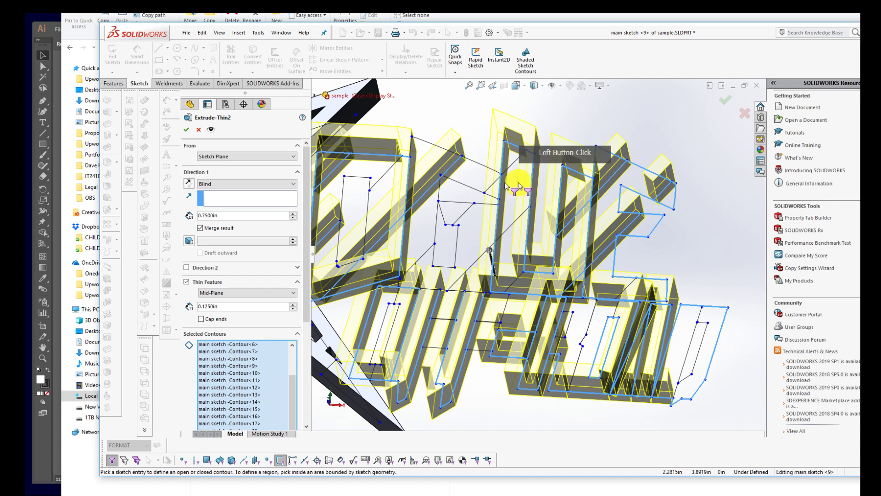
# - Add the outline, inner cutouts and split regions of the upper row's second letter to the Extrude-Thin2 contours
pyautogui.click(479, 191)
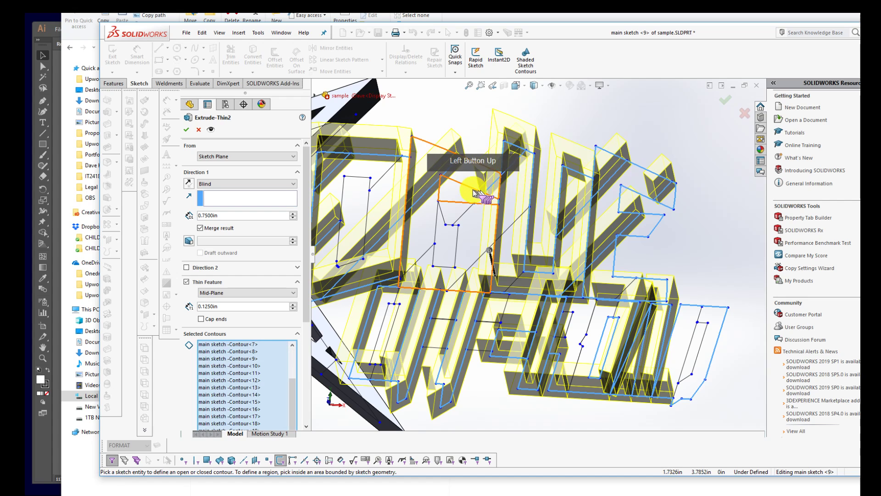
pyautogui.click(472, 189)
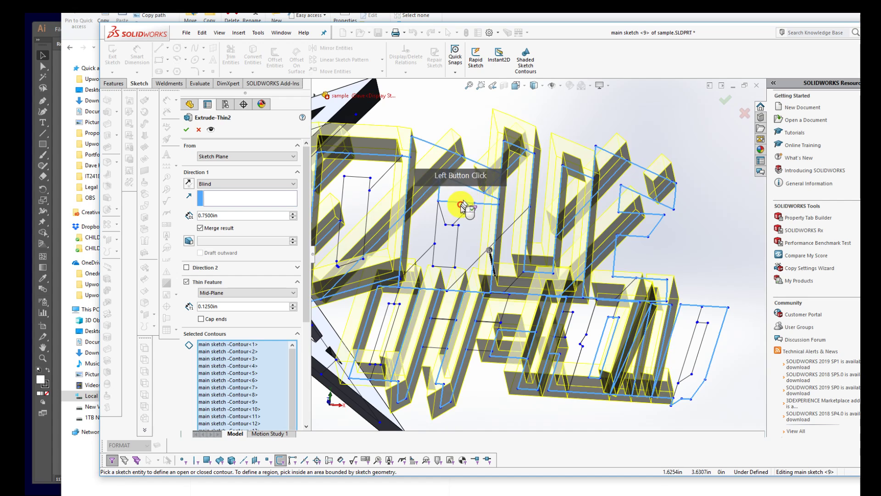
pyautogui.click(457, 214)
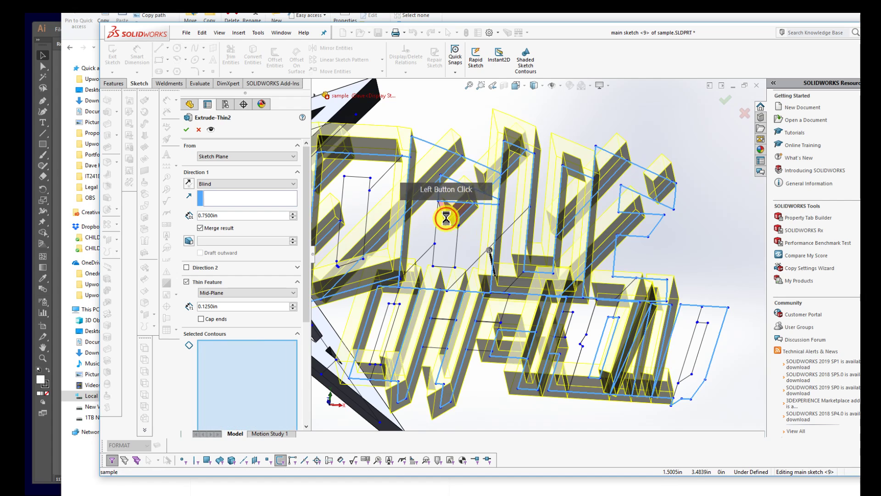
pyautogui.click(445, 221)
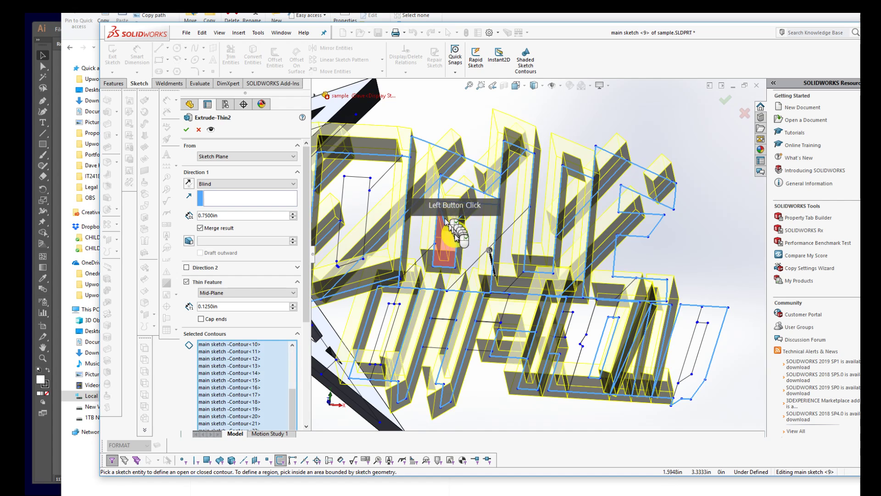
pyautogui.click(480, 258)
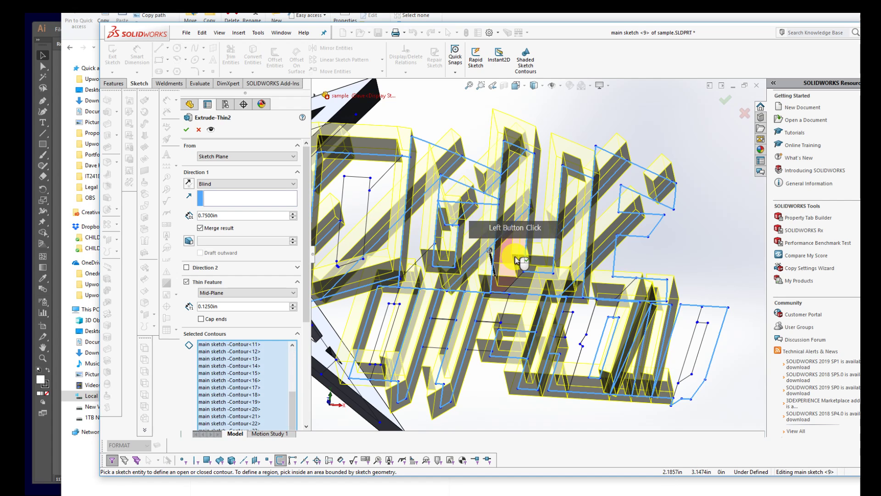
pyautogui.moveTo(520, 260); pyautogui.dragTo(503, 286, button='middle')
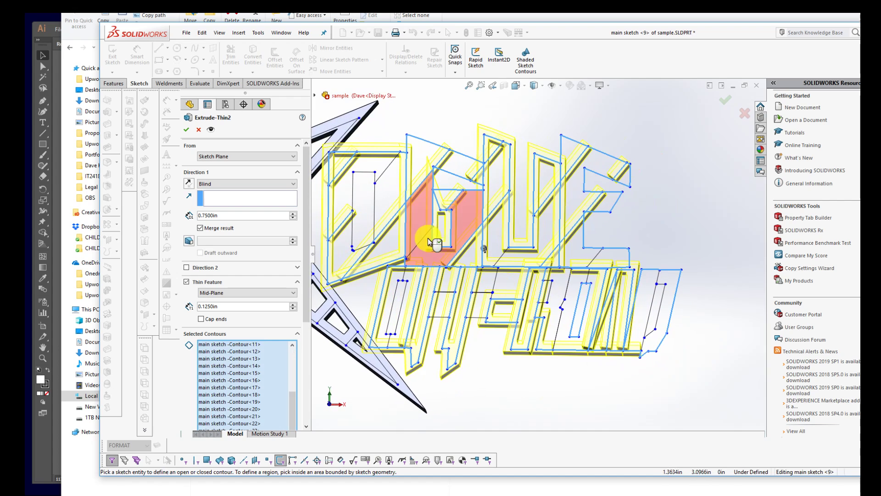
pyautogui.click(425, 240)
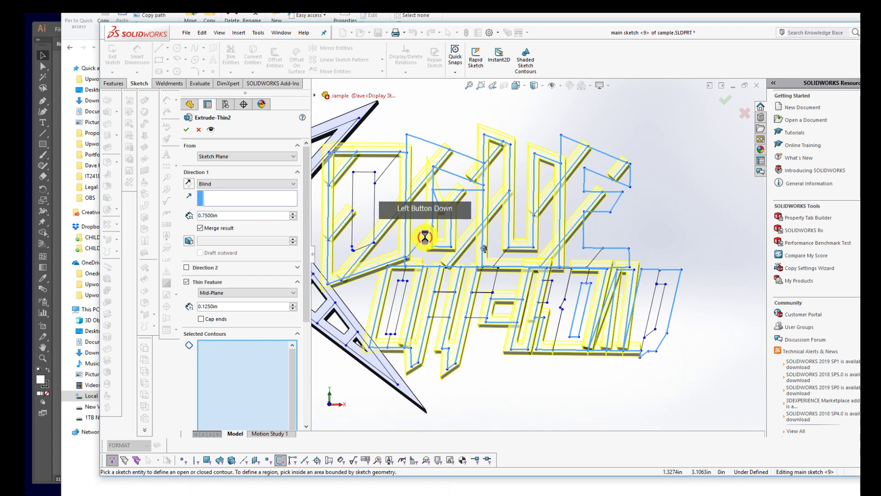
pyautogui.click(431, 144)
pyautogui.click(528, 264)
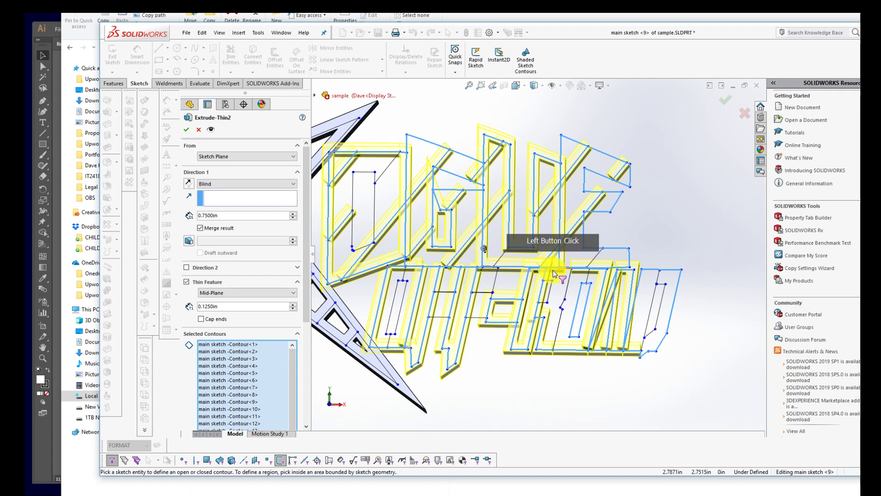
pyautogui.click(460, 195)
# - Try picking the remaining sketch edge at the upper row's last letter, and accept the Extrude-Thin2 contour edit
pyautogui.scroll(3, 518, 243)
pyautogui.moveTo(518, 243); pyautogui.dragTo(469, 197, button='middle')
pyautogui.scroll(-2, 571, 251)
pyautogui.moveTo(571, 251); pyautogui.dragTo(566, 222, button='middle')
pyautogui.scroll(-3, 564, 209)
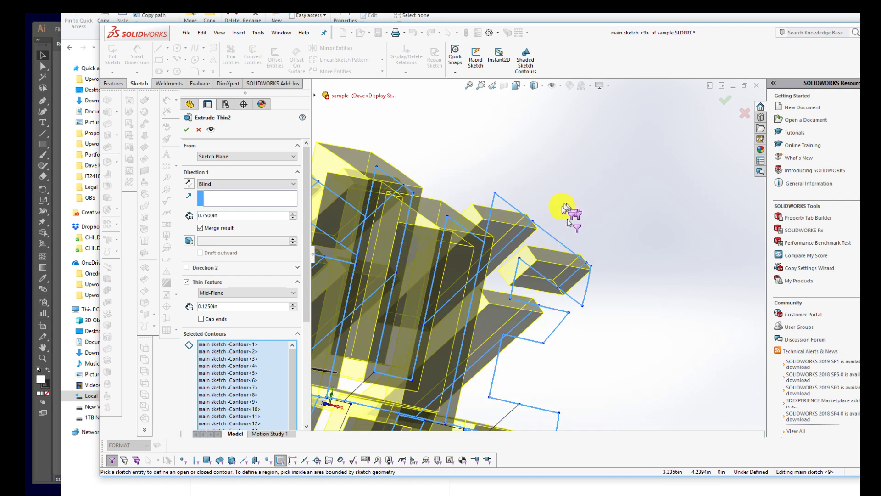
pyautogui.click(553, 239)
pyautogui.click(554, 240)
pyautogui.scroll(2, 546, 236)
pyautogui.moveTo(547, 236); pyautogui.dragTo(569, 233, button='middle')
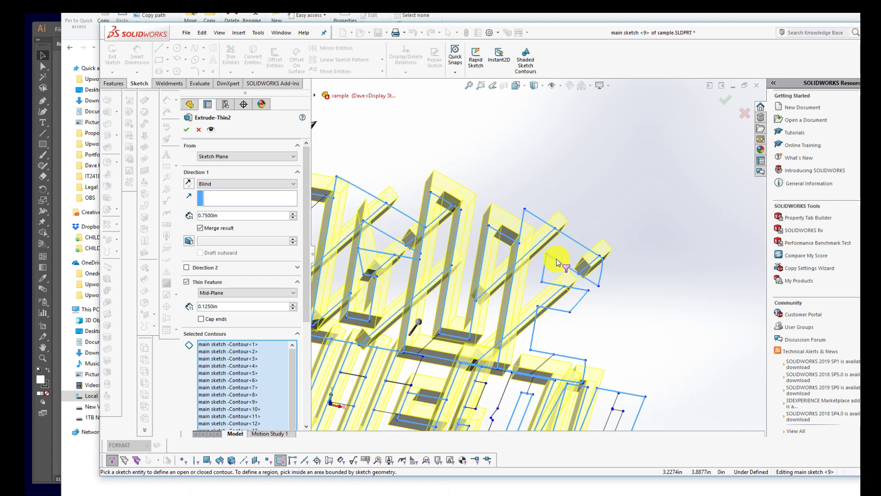
pyautogui.scroll(3, 559, 266)
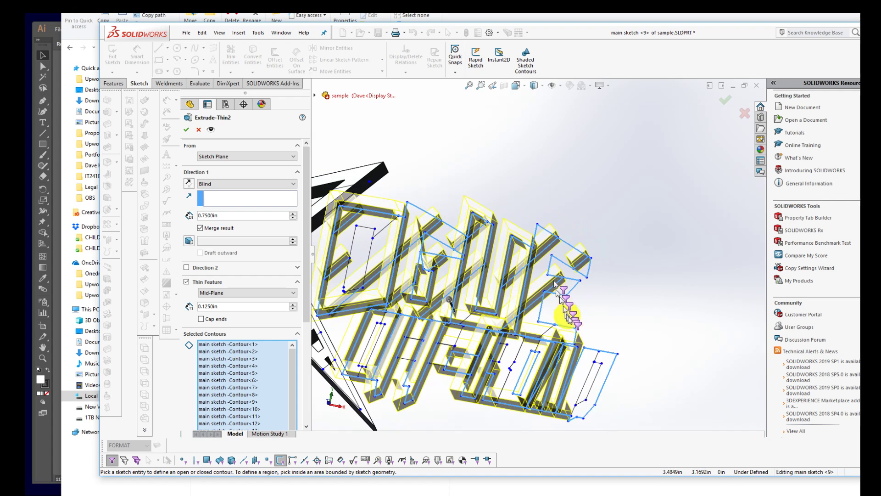
pyautogui.scroll(-5, 532, 302)
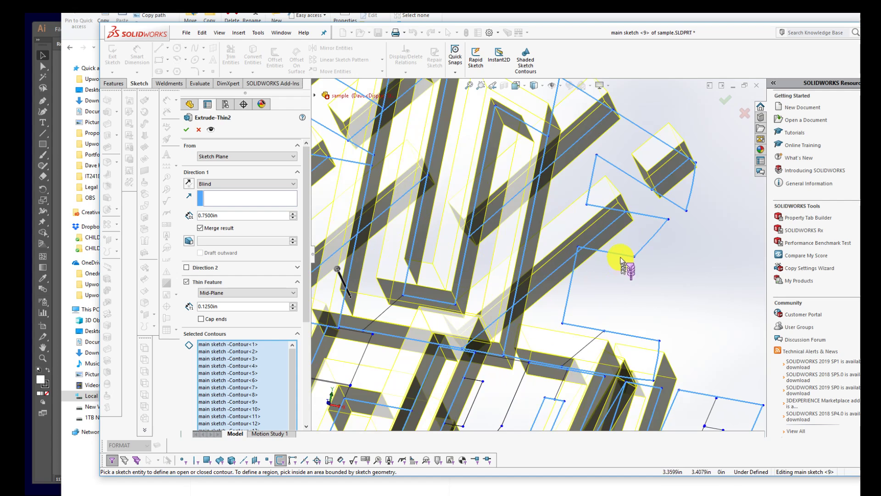
pyautogui.scroll(-2, 620, 288)
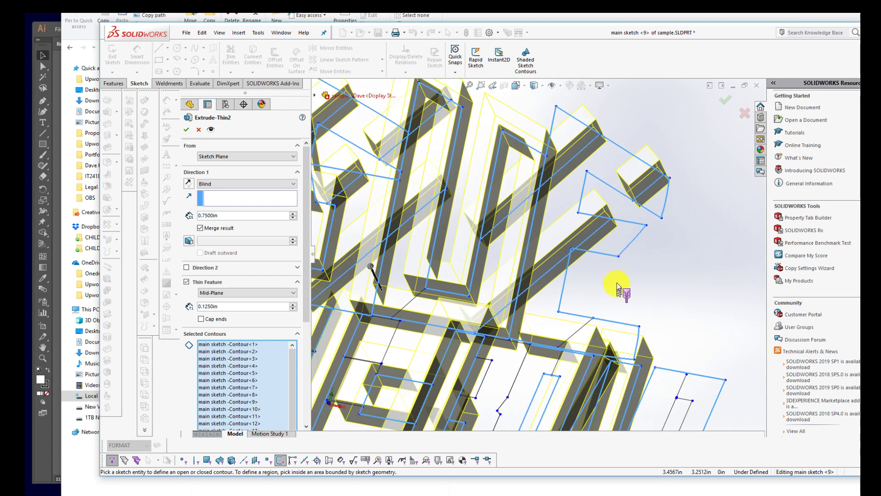
pyautogui.scroll(-2, 595, 252)
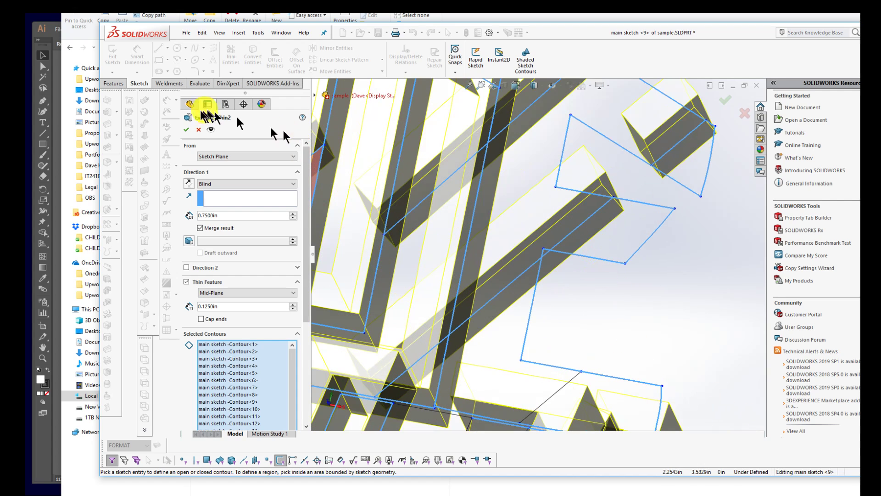
pyautogui.click(189, 135)
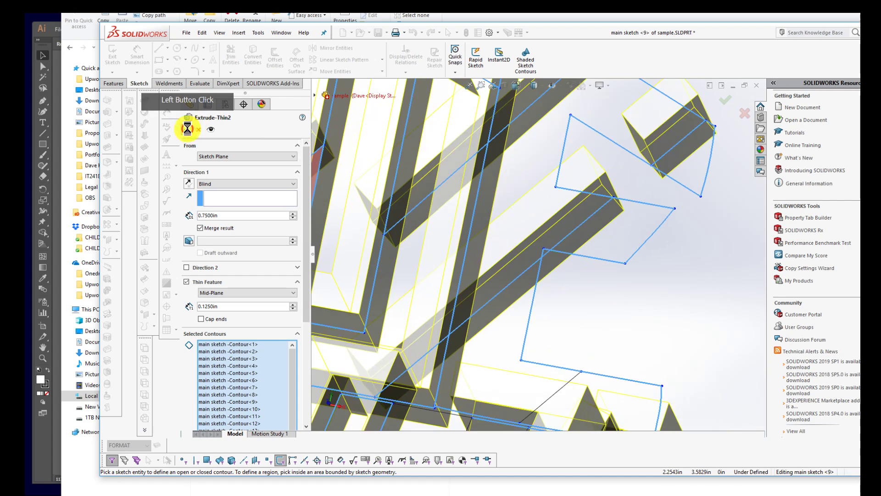
# - Examine the star and lettering from several angles for sketch outlines that still lack walls
pyautogui.scroll(8, 478, 256)
pyautogui.moveTo(475, 244); pyautogui.dragTo(466, 252, button='middle')
pyautogui.scroll(-3, 422, 233)
pyautogui.scroll(4, 421, 234)
pyautogui.scroll(-3, 413, 238)
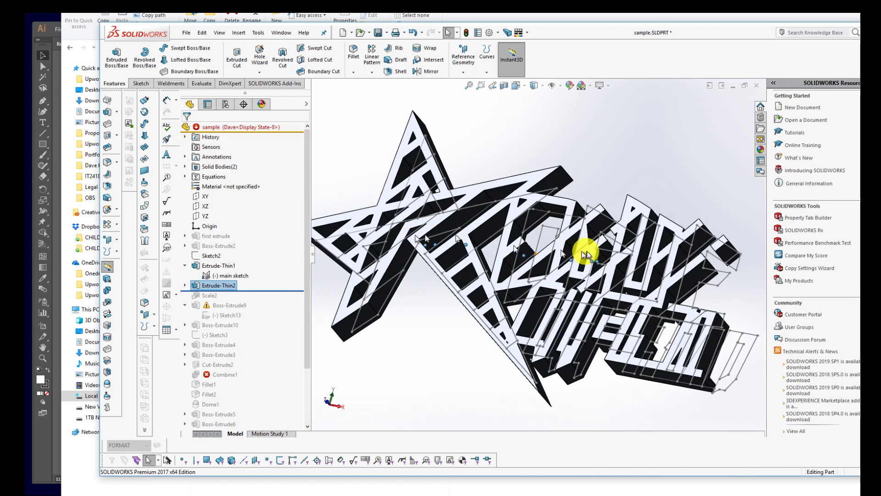
pyautogui.scroll(2, 586, 253)
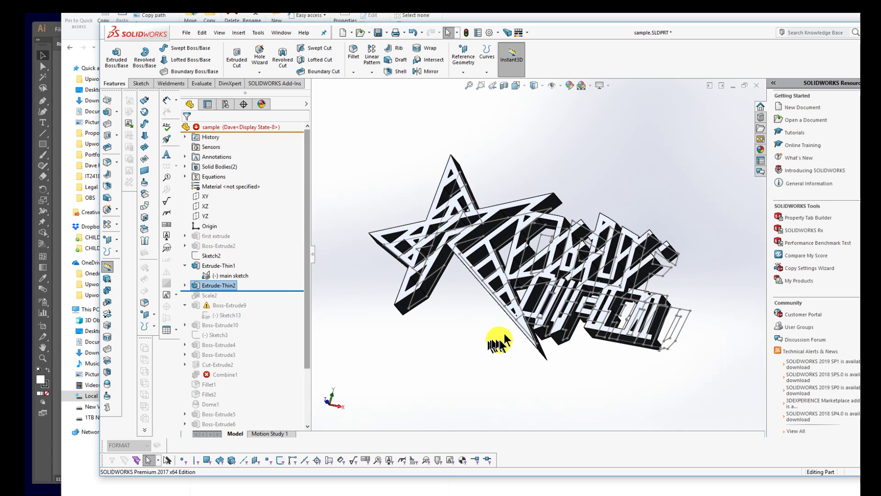
pyautogui.moveTo(483, 334); pyautogui.dragTo(629, 275, button='middle')
pyautogui.scroll(2, 515, 314)
pyautogui.scroll(-2, 468, 232)
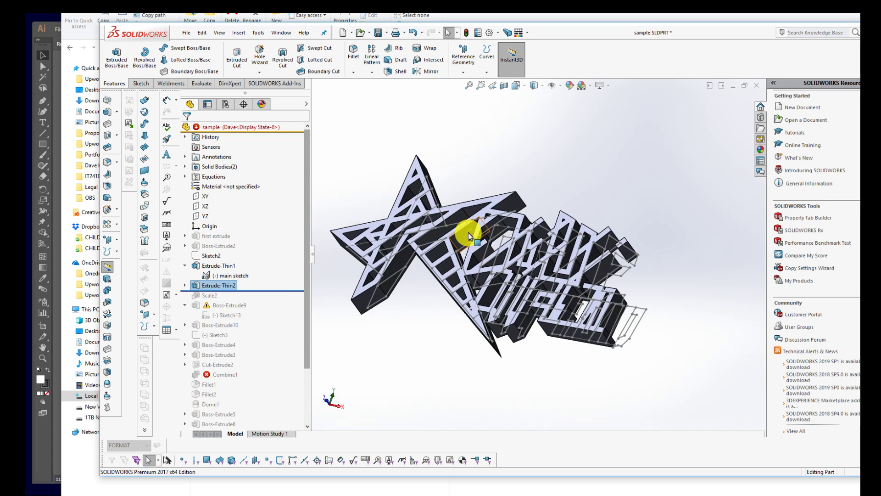
pyautogui.scroll(-2, 468, 233)
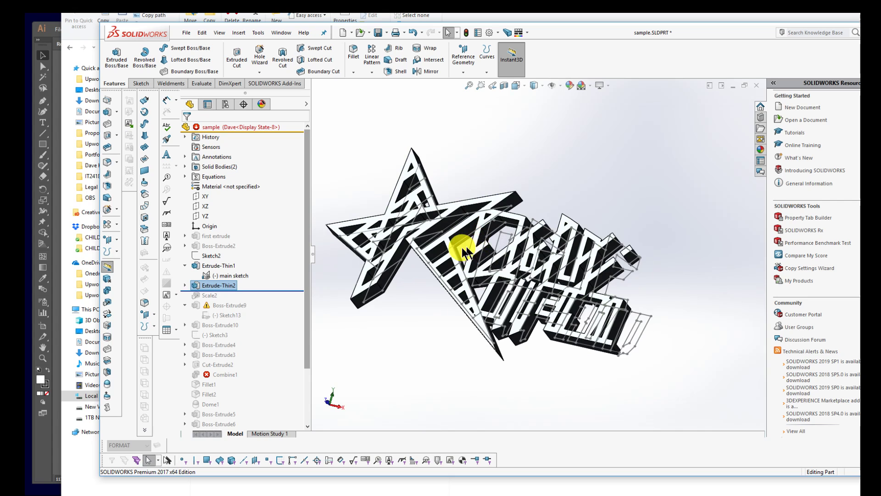
pyautogui.scroll(2, 464, 246)
pyautogui.moveTo(464, 246); pyautogui.dragTo(470, 237, button='middle')
pyautogui.scroll(-2, 465, 248)
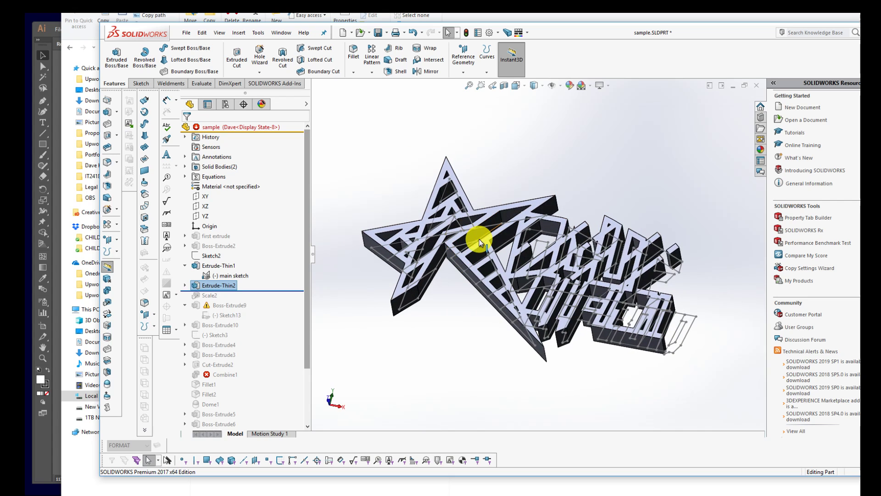
pyautogui.moveTo(626, 311); pyautogui.dragTo(382, 304, button='middle')
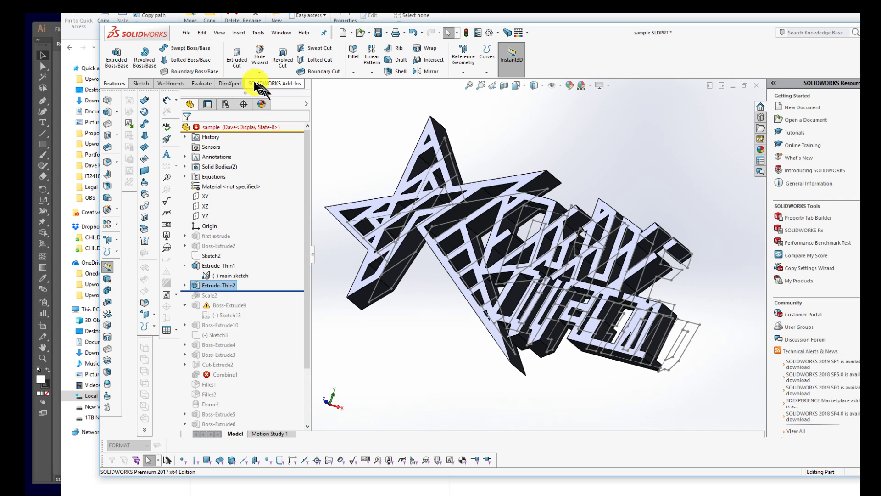
# - Start a 0.75 in boss extrusion from the lower row's last letter outline in the main sketch, as a 0.125 in mid-plane thin feature
pyautogui.click(119, 63)
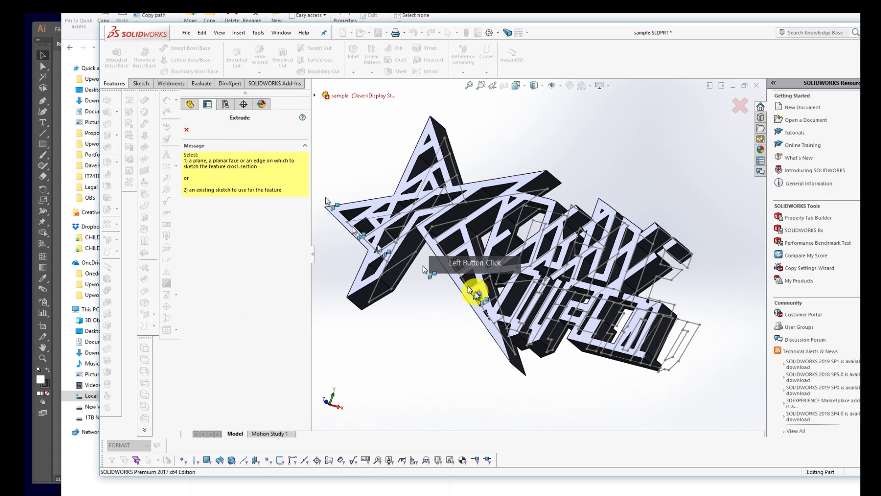
pyautogui.scroll(-4, 704, 299)
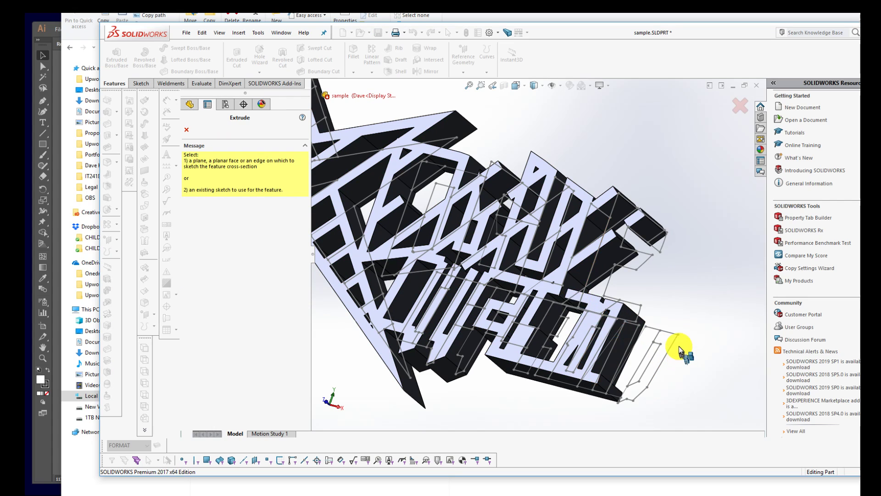
pyautogui.click(673, 342)
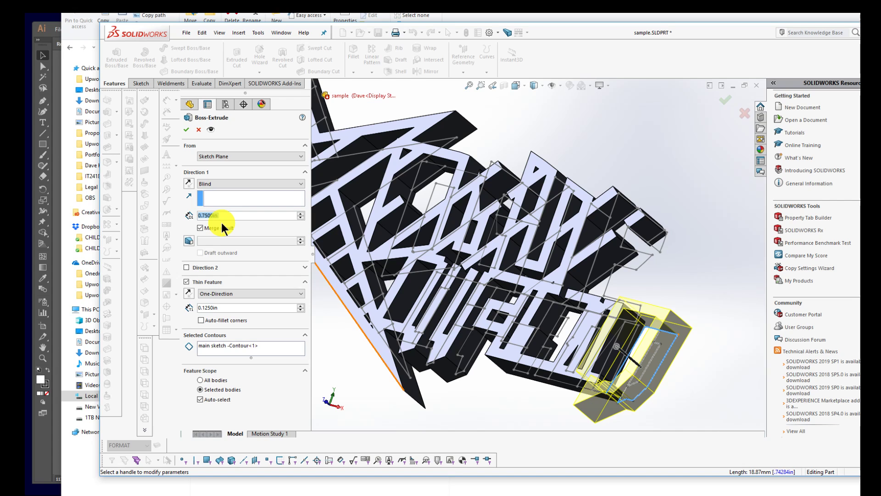
pyautogui.moveTo(621, 248)
pyautogui.mouseDown(button='middle')
pyautogui.moveTo(639, 241)
pyautogui.moveTo(617, 261)
pyautogui.mouseUp(button='middle')
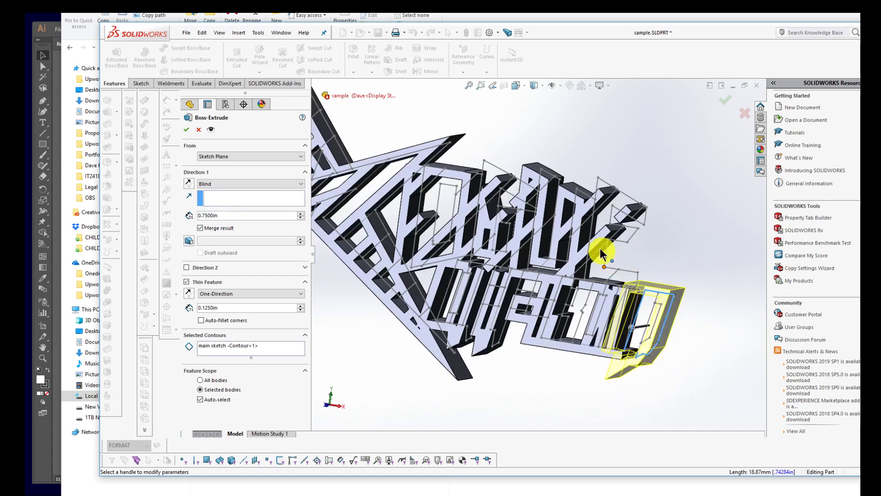
pyautogui.scroll(-3, 608, 225)
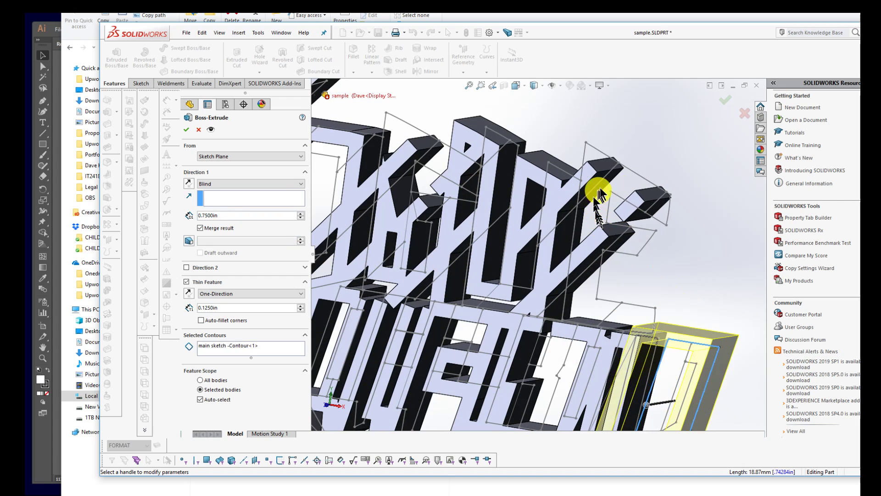
pyautogui.click(266, 347)
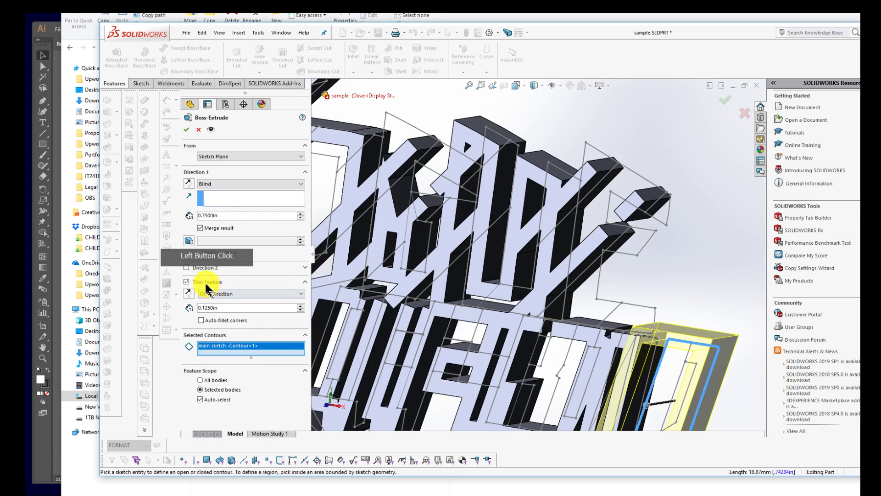
pyautogui.click(225, 293)
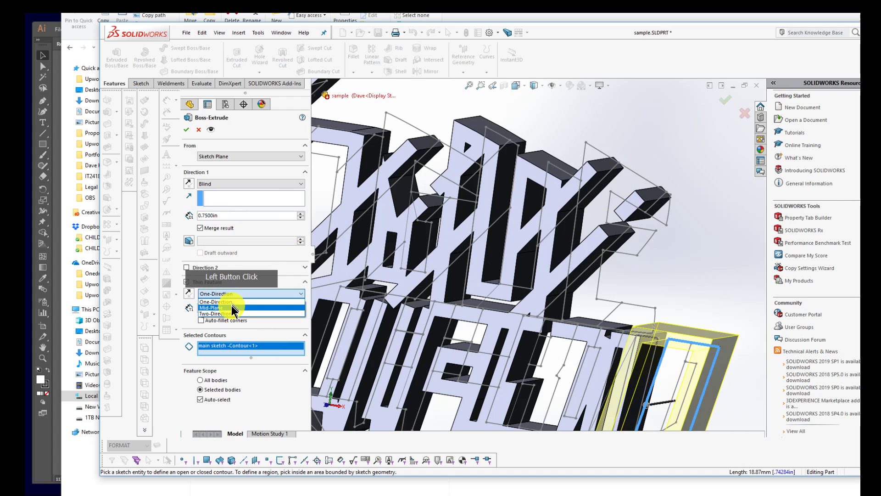
pyautogui.click(230, 301)
pyautogui.click(228, 230)
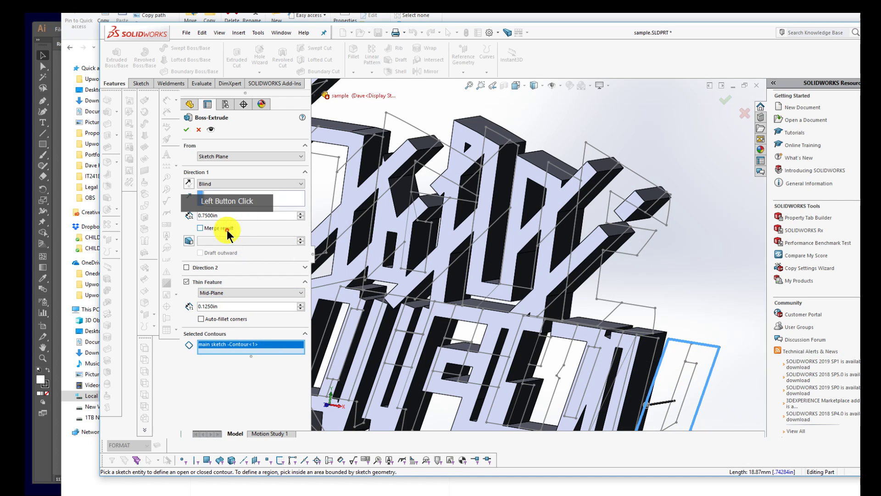
# - Try adding the outline of the upper row's last letter to the thin extrusion, and clear all selected contours
pyautogui.click(637, 174)
pyautogui.scroll(2, 639, 177)
pyautogui.moveTo(639, 177)
pyautogui.mouseDown(button='middle')
pyautogui.moveTo(629, 201)
pyautogui.moveTo(634, 183)
pyautogui.mouseUp(button='middle')
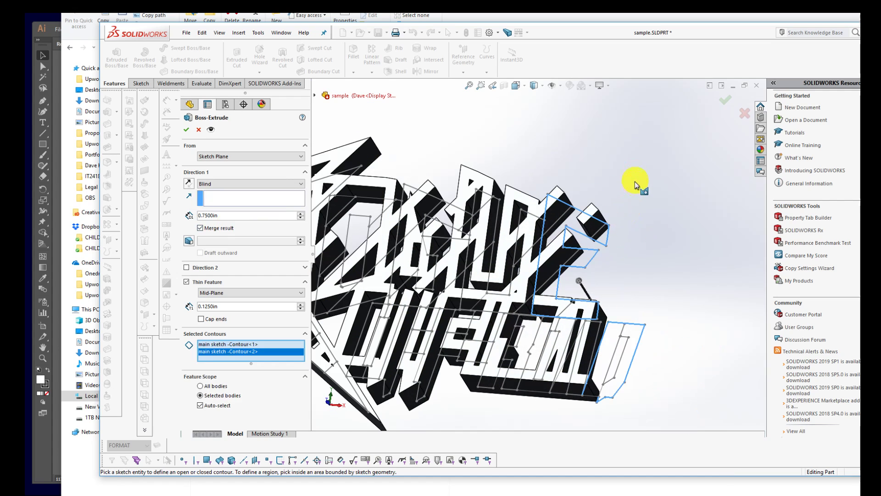
pyautogui.click(578, 212)
pyautogui.click(579, 213)
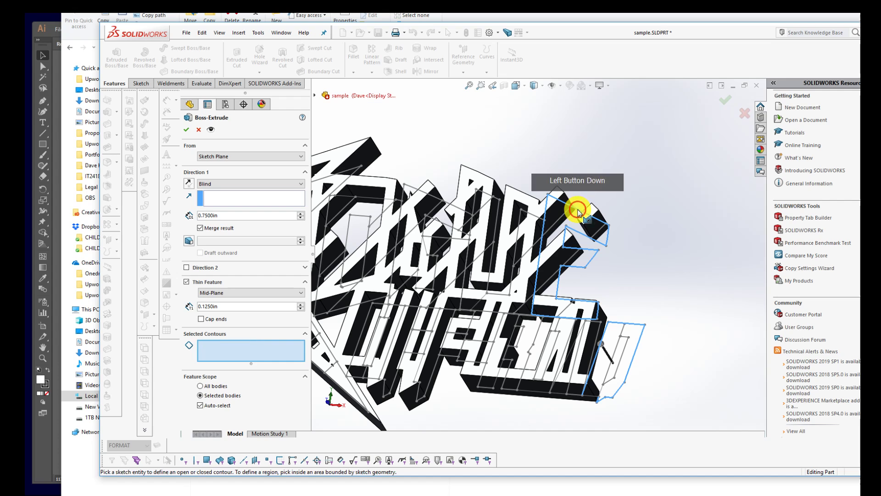
pyautogui.scroll(-5, 579, 214)
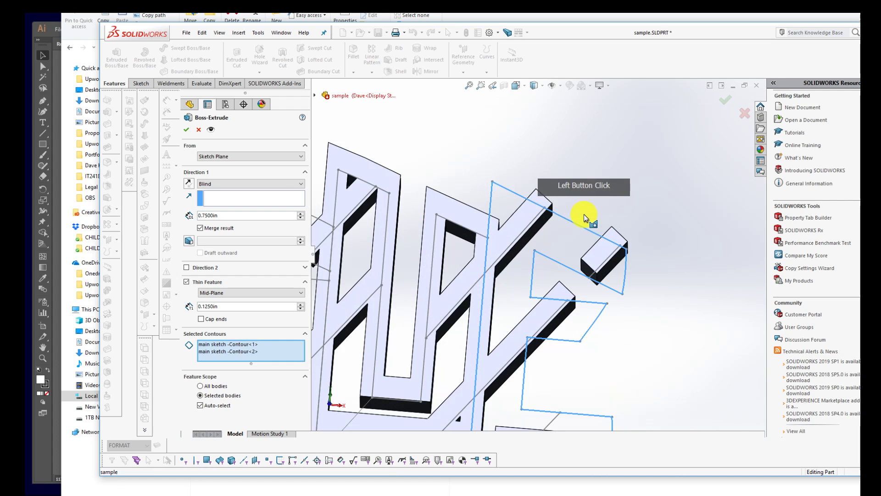
pyautogui.click(581, 227)
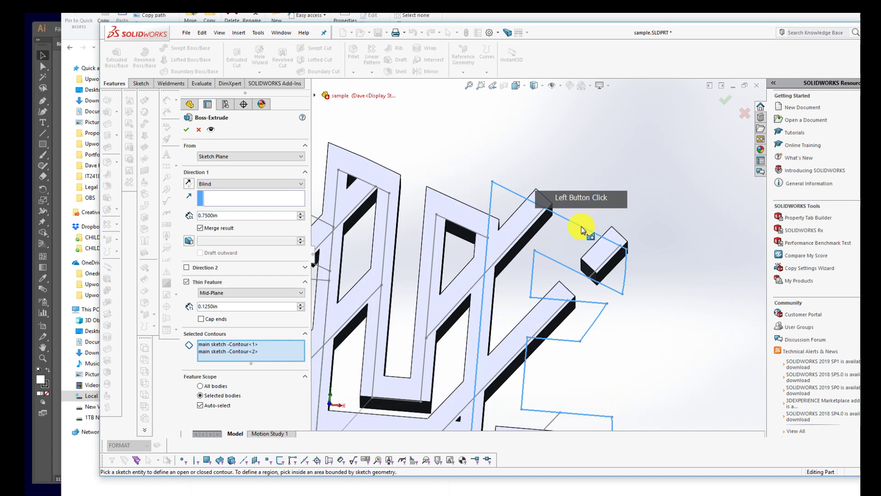
pyautogui.click(262, 344)
pyautogui.rightClick(262, 344)
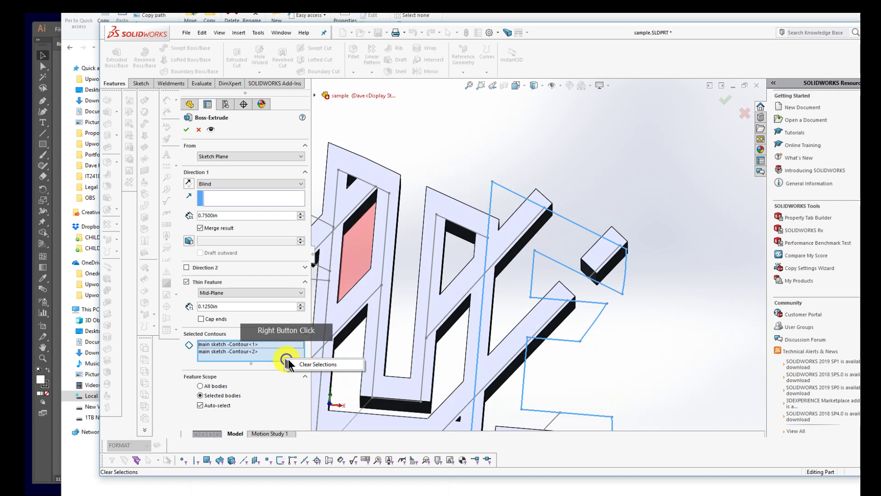
pyautogui.click(303, 360)
# - Try the upper row's second letter outline and first letter's inner cutout as extrusion contours, and clear the selection
pyautogui.click(490, 255)
pyautogui.scroll(5, 490, 255)
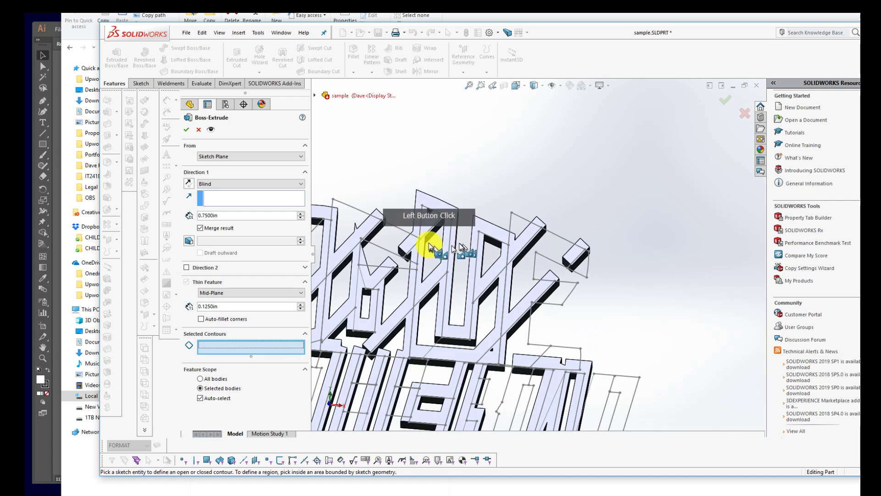
pyautogui.click(400, 233)
pyautogui.scroll(3, 400, 233)
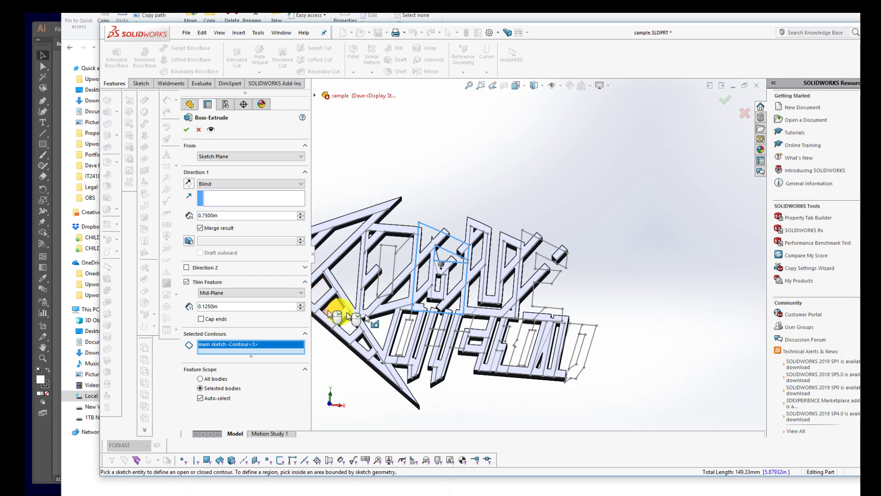
pyautogui.scroll(-3, 408, 284)
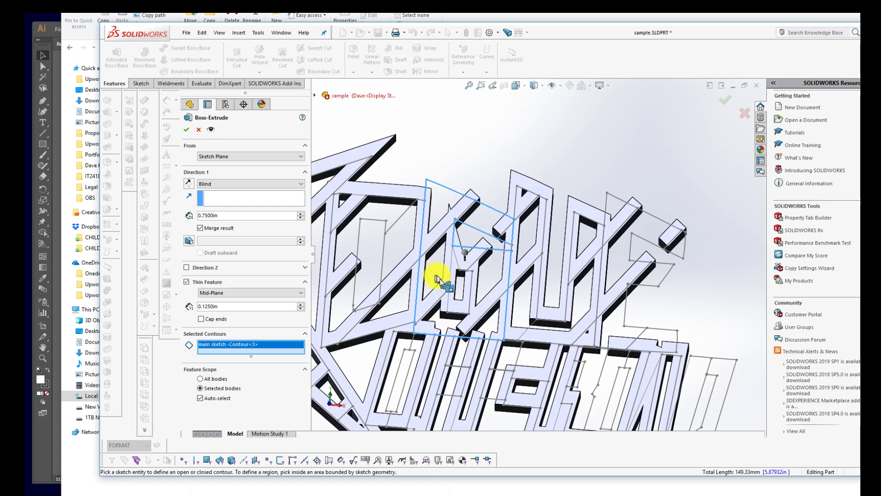
pyautogui.click(384, 245)
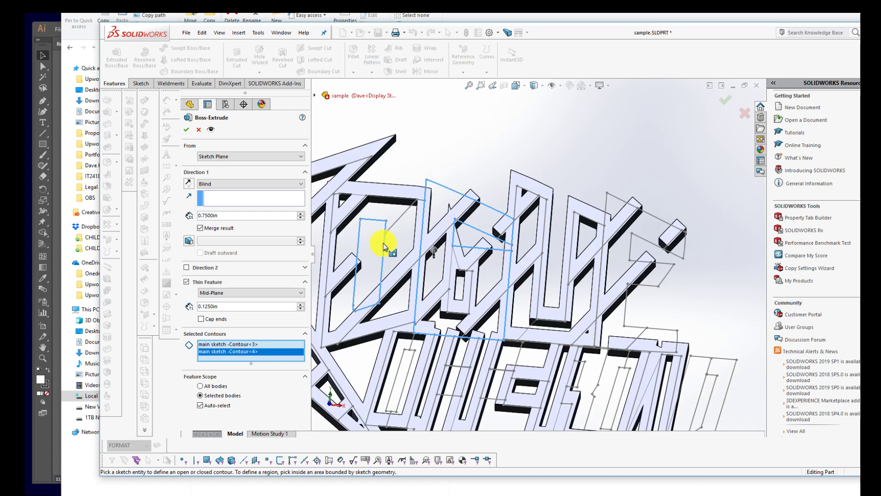
pyautogui.rightClick(281, 358)
pyautogui.click(317, 364)
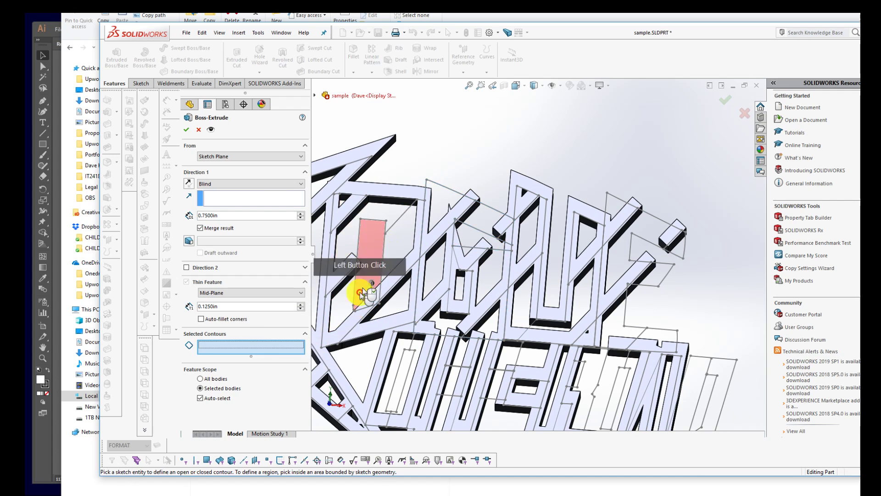
# - Select only the inner cutout of the upper row's first letter as the extrusion contour, and inspect it against the surrounding walls
pyautogui.click(382, 259)
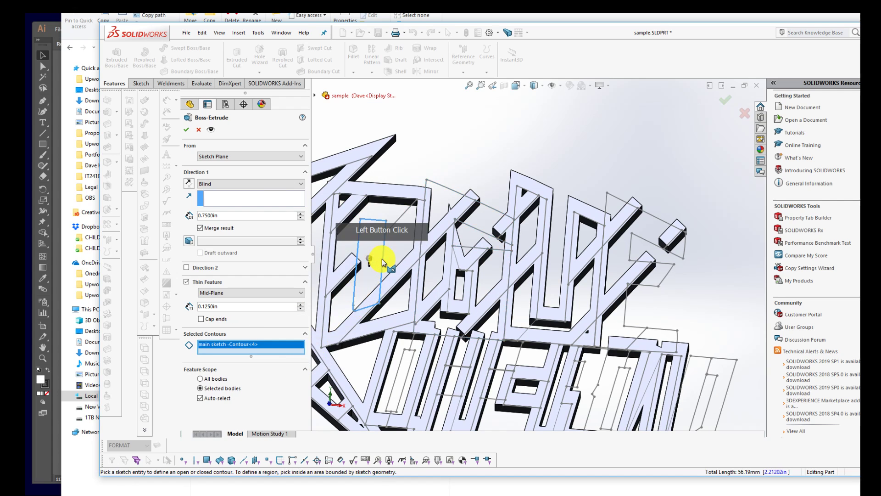
pyautogui.scroll(-5, 387, 271)
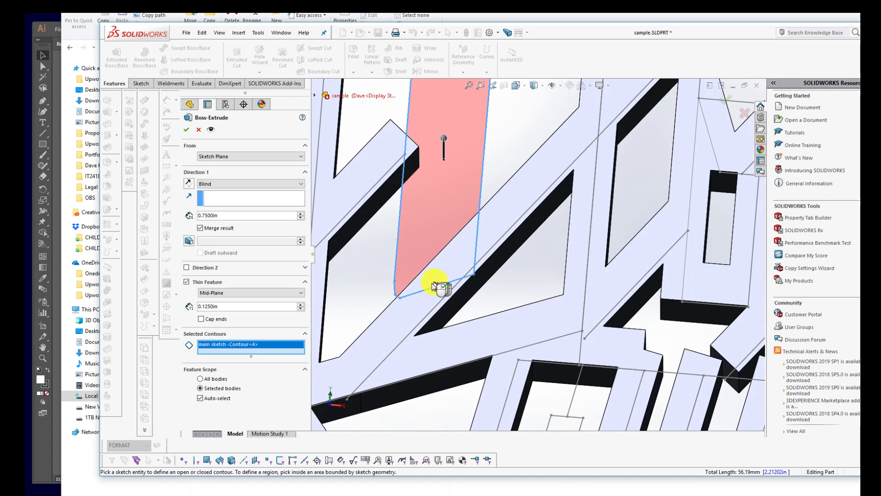
pyautogui.scroll(-3, 396, 294)
pyautogui.scroll(8, 390, 276)
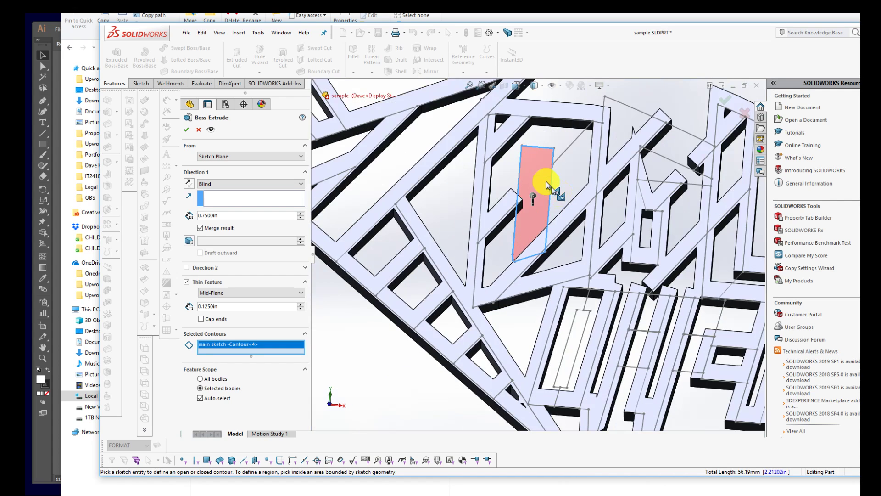
pyautogui.moveTo(576, 191); pyautogui.dragTo(566, 193, button='middle')
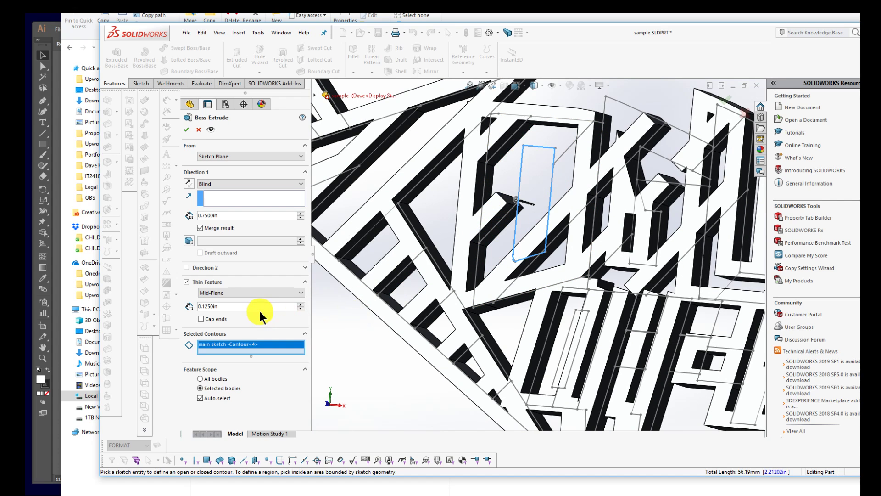
# - Inspect the lower corner of the upper row's first-letter inner cutout and cancel the extrusion
pyautogui.scroll(-4, 544, 269)
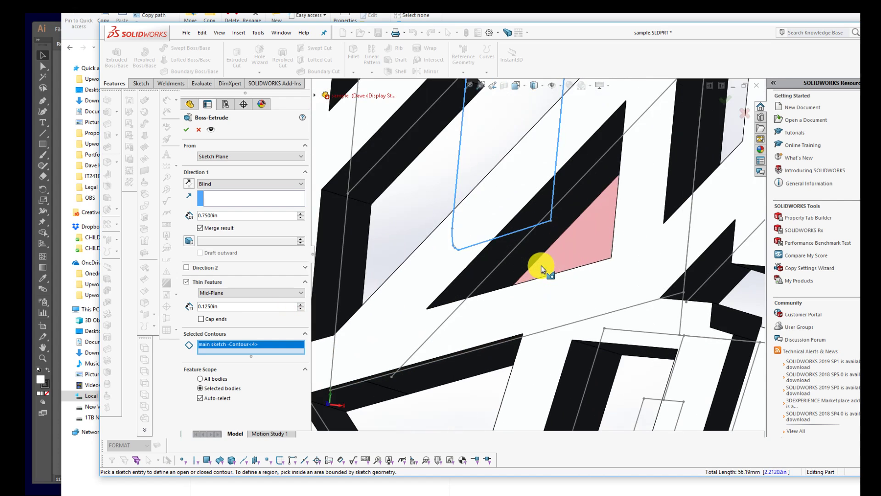
pyautogui.scroll(-2, 457, 234)
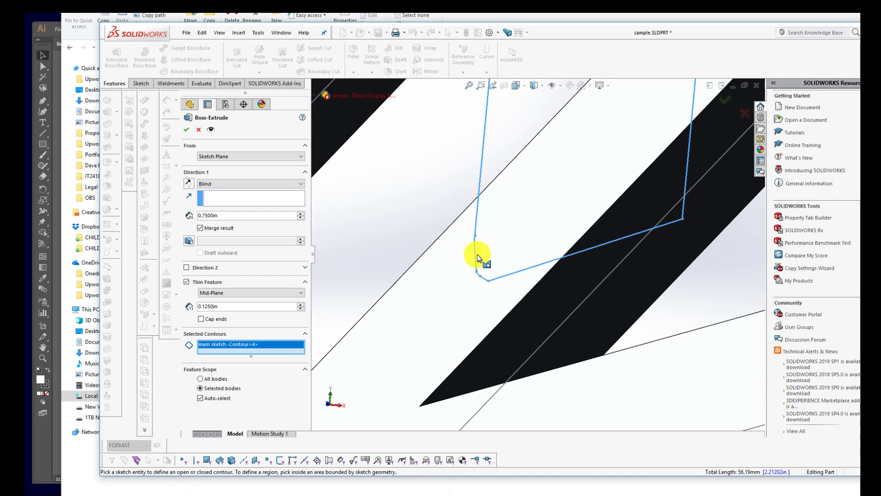
pyautogui.scroll(5, 479, 255)
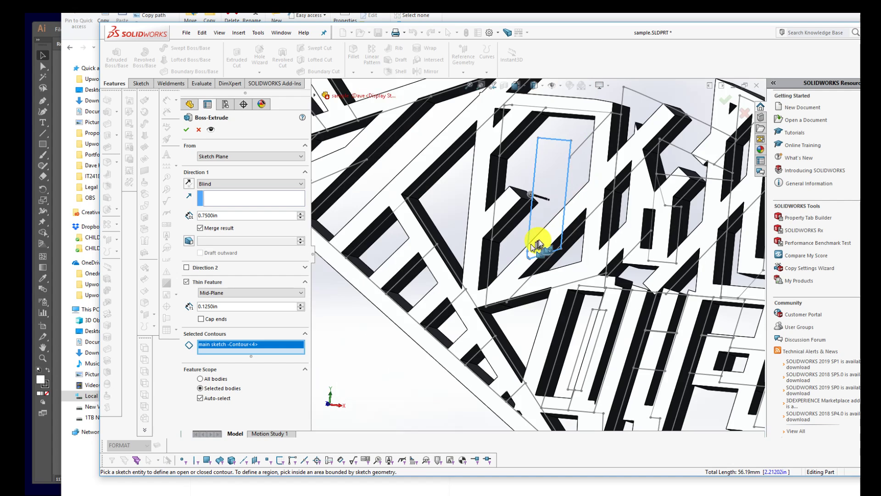
pyautogui.scroll(4, 538, 241)
pyautogui.scroll(-6, 555, 254)
pyautogui.press('Escape')
# - Edit the main sketch and delete the small splines at the lower corner of the upper row's first-letter cutout
pyautogui.scroll(2, 534, 249)
pyautogui.moveTo(534, 249)
pyautogui.mouseDown(button='middle')
pyautogui.moveTo(554, 239)
pyautogui.moveTo(538, 234)
pyautogui.mouseUp(button='middle')
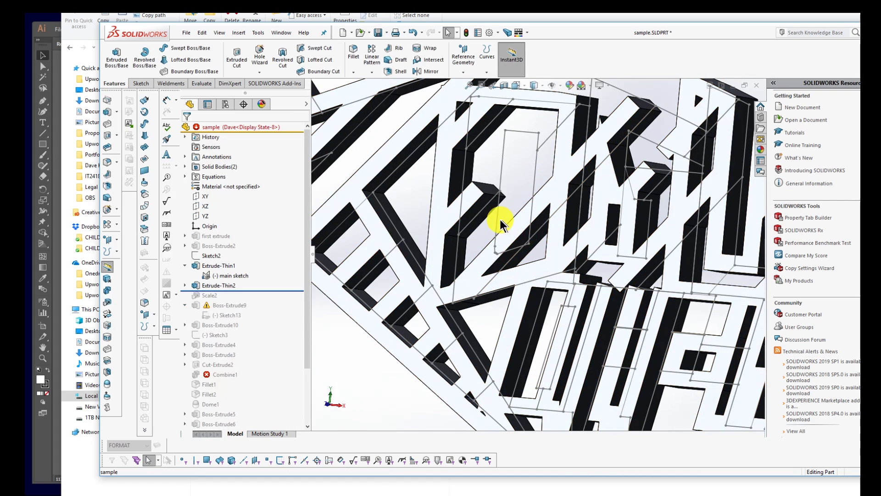
pyautogui.rightClick(500, 220)
pyautogui.rightClick(568, 256)
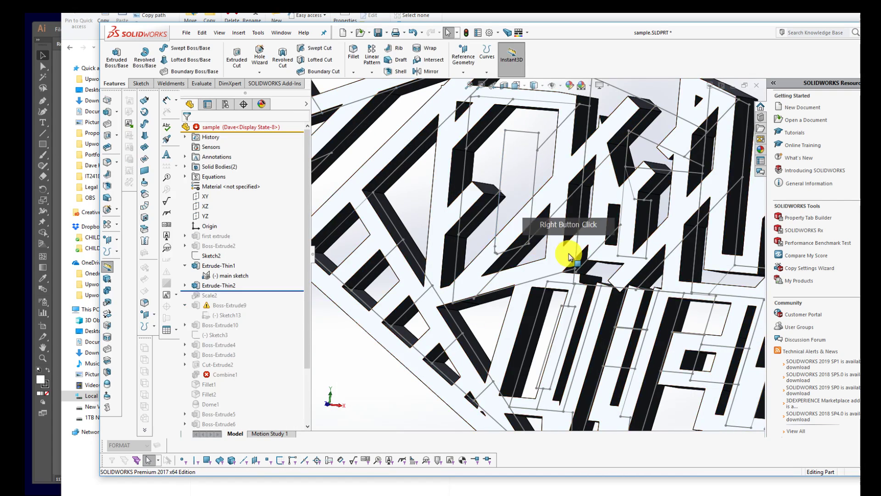
pyautogui.rightClick(500, 222)
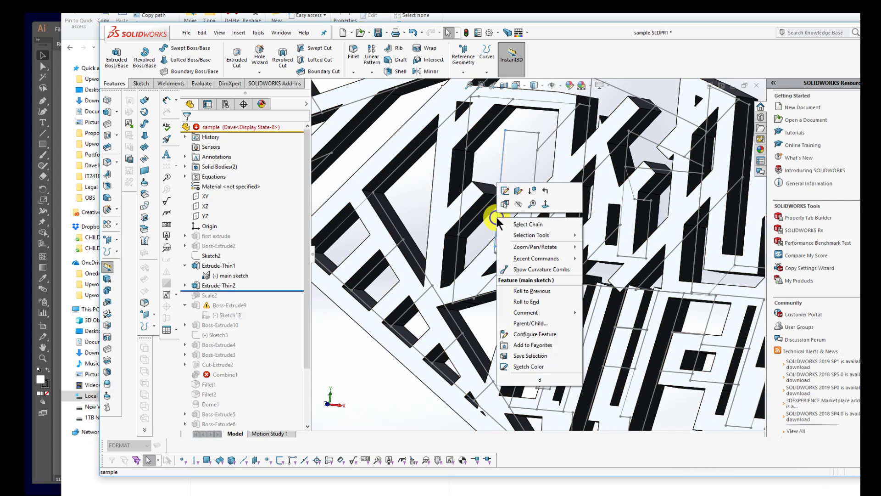
pyautogui.click(506, 190)
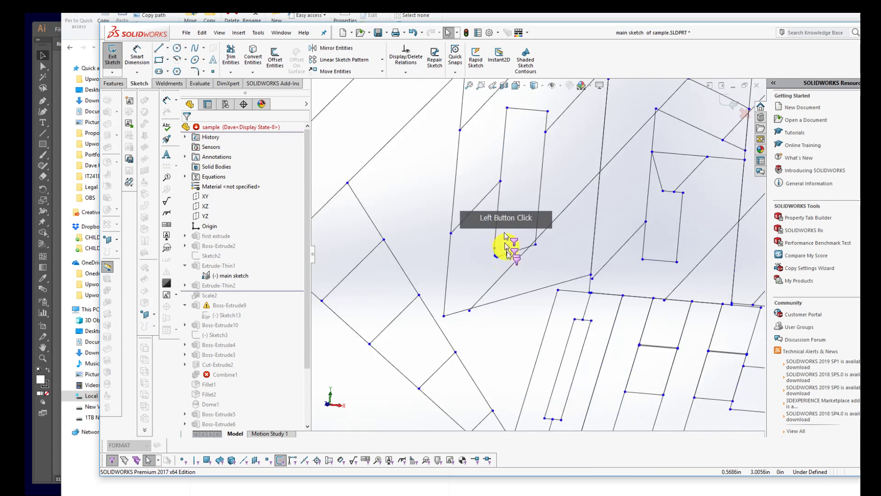
pyautogui.moveTo(454, 212); pyautogui.dragTo(503, 270)
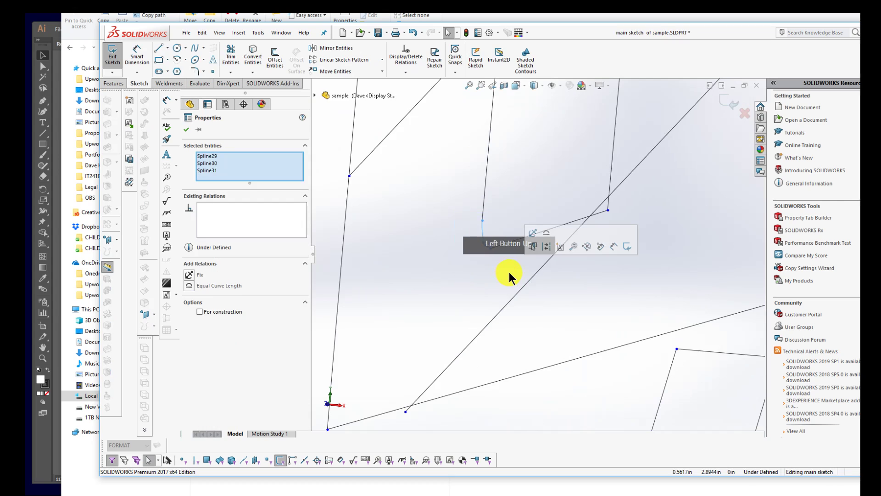
pyautogui.press('Delete')
# - Extend the cutout's two open lines to meet in a sharp corner, trim the excess, and rebuild the model
pyautogui.press('e')
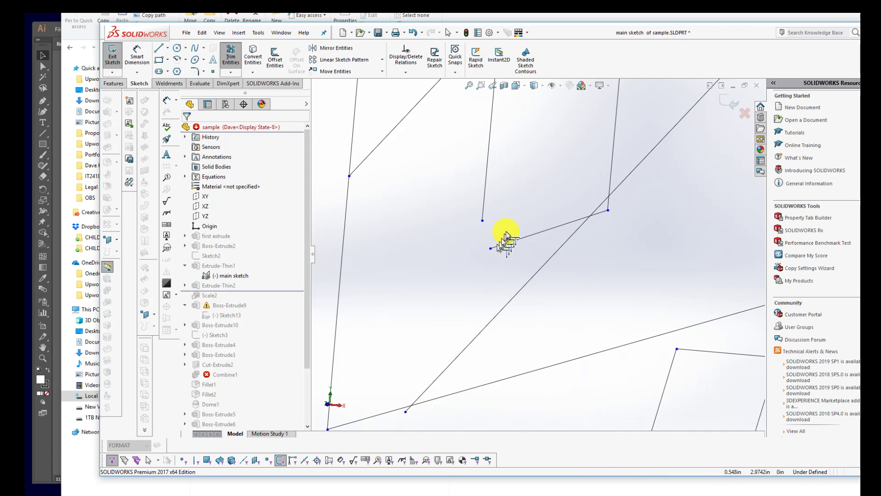
pyautogui.click(504, 244)
pyautogui.click(482, 215)
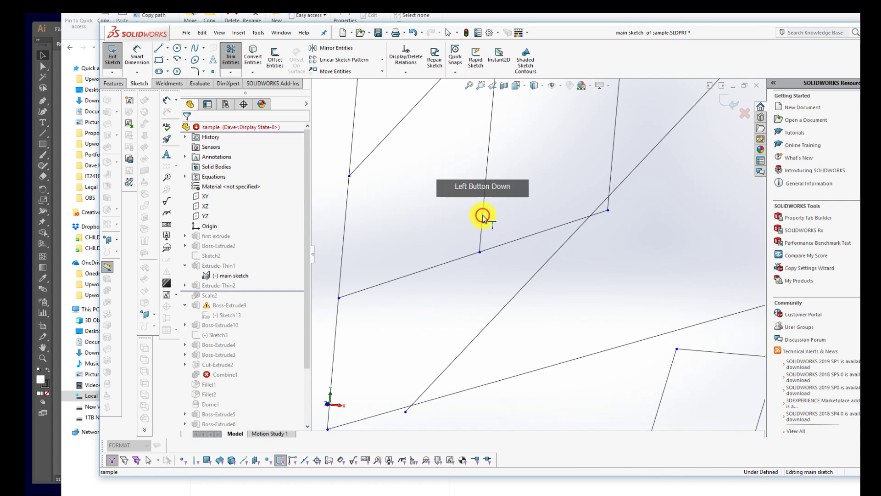
pyautogui.moveTo(461, 250); pyautogui.dragTo(447, 300)
pyautogui.hotkey('ctrl', 'b')
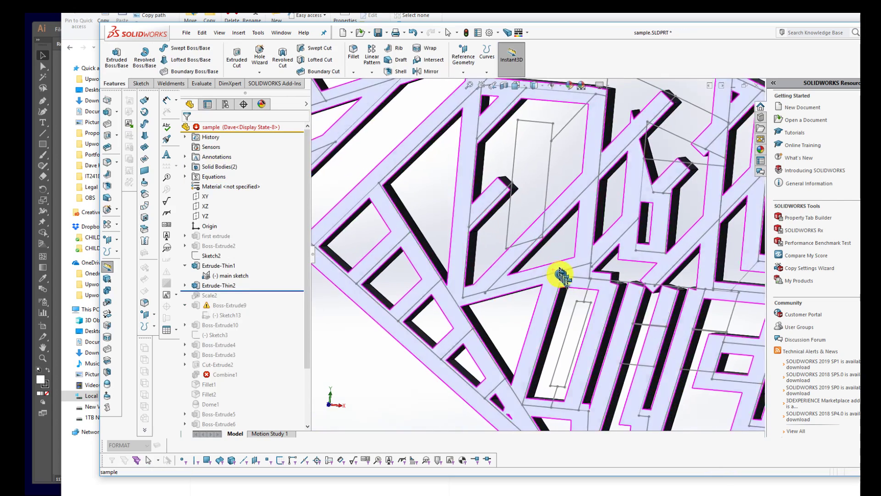
# - Edit Extrude-Thin1 and try adding the inner cutout and outline of the upper row's first letter as contours
pyautogui.scroll(2, 547, 215)
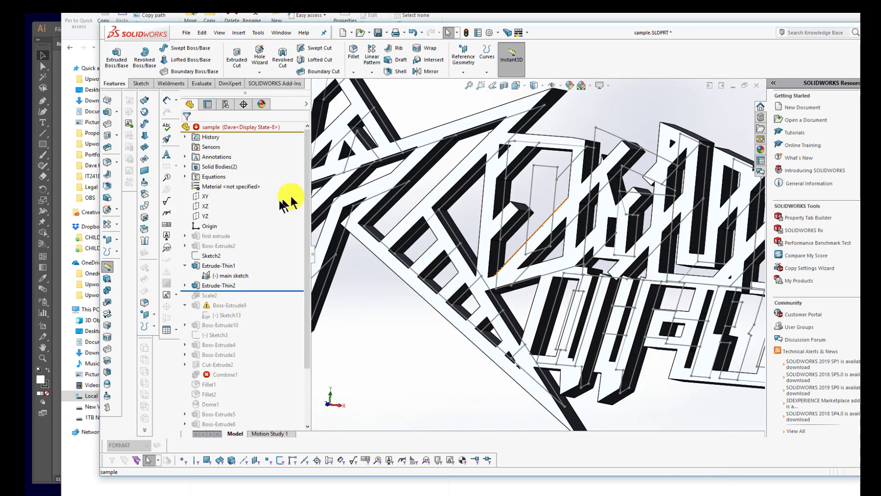
pyautogui.rightClick(221, 266)
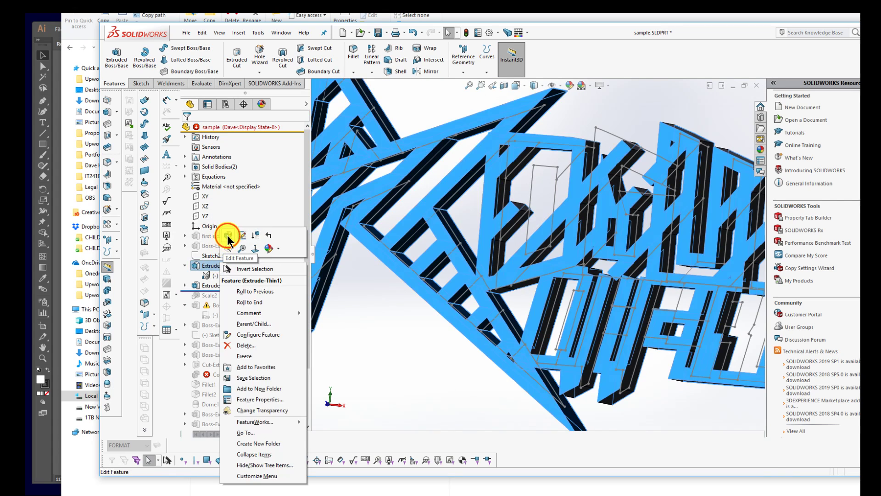
pyautogui.click(229, 233)
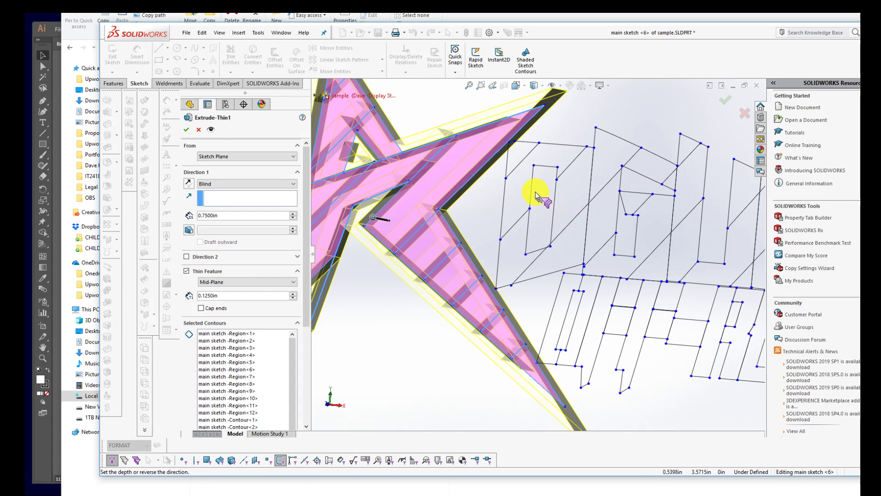
pyautogui.click(533, 194)
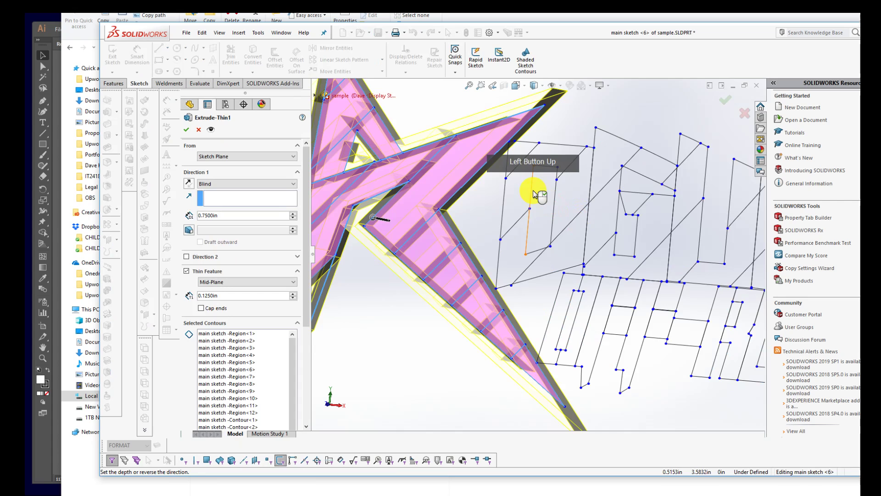
pyautogui.click(226, 362)
pyautogui.click(514, 218)
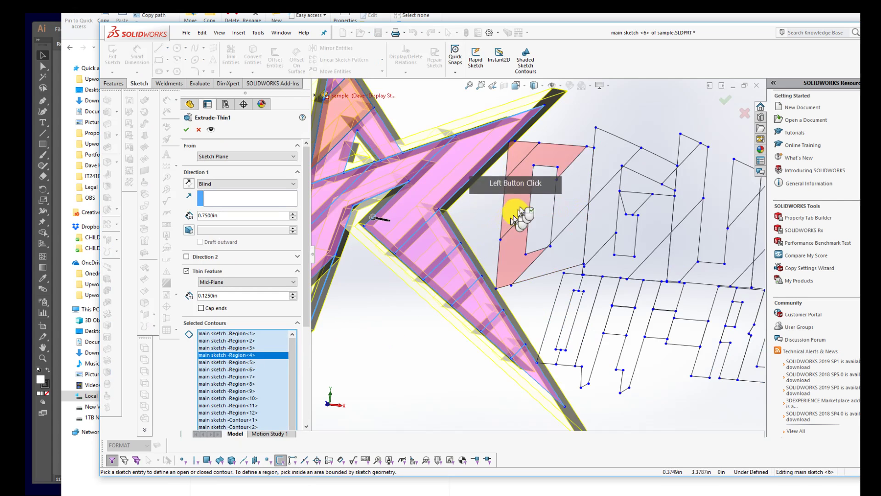
pyautogui.click(533, 195)
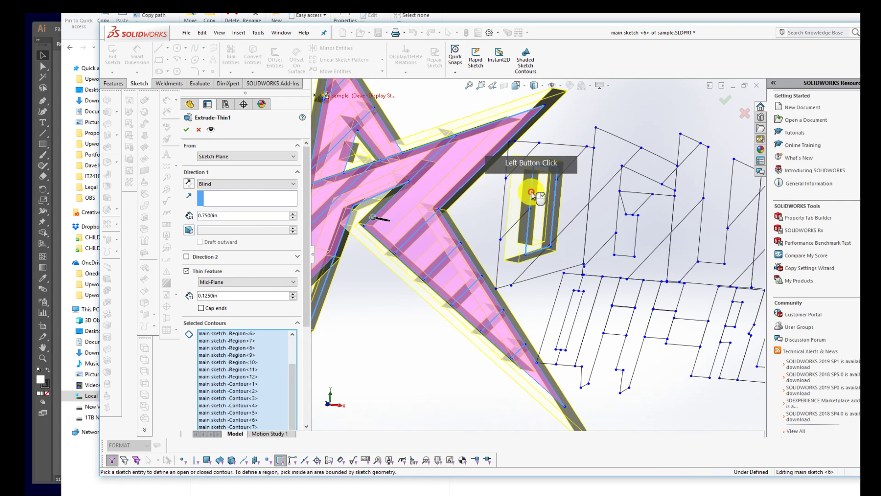
pyautogui.click(504, 195)
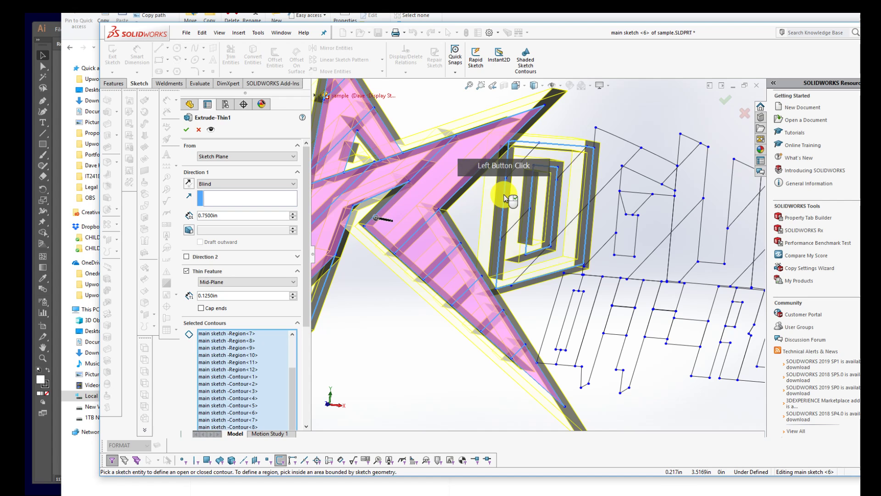
# - Try adding the first letter's diagonal lines and the second letter's outline and inner contour to Extrude-Thin1
pyautogui.click(518, 220)
pyautogui.click(518, 166)
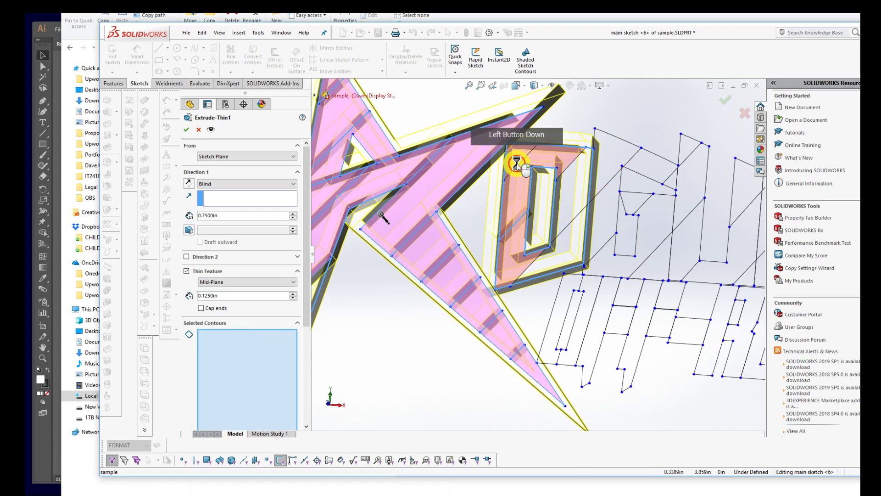
pyautogui.click(706, 281)
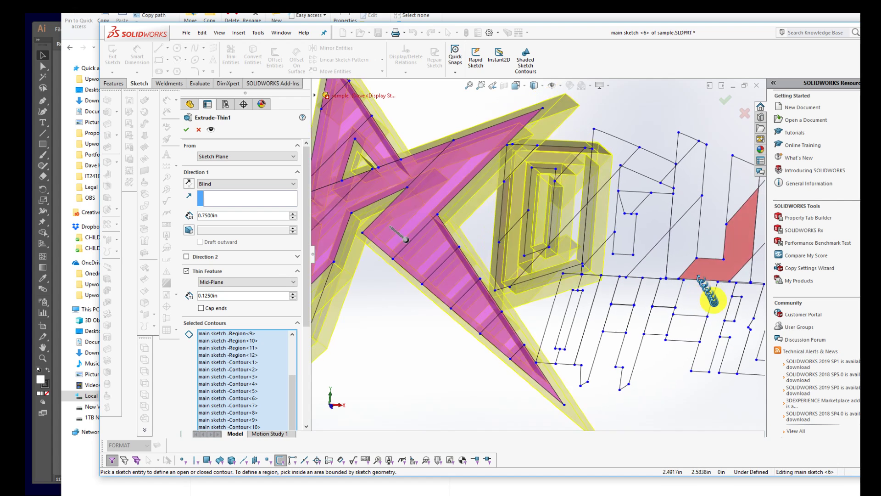
pyautogui.click(573, 223)
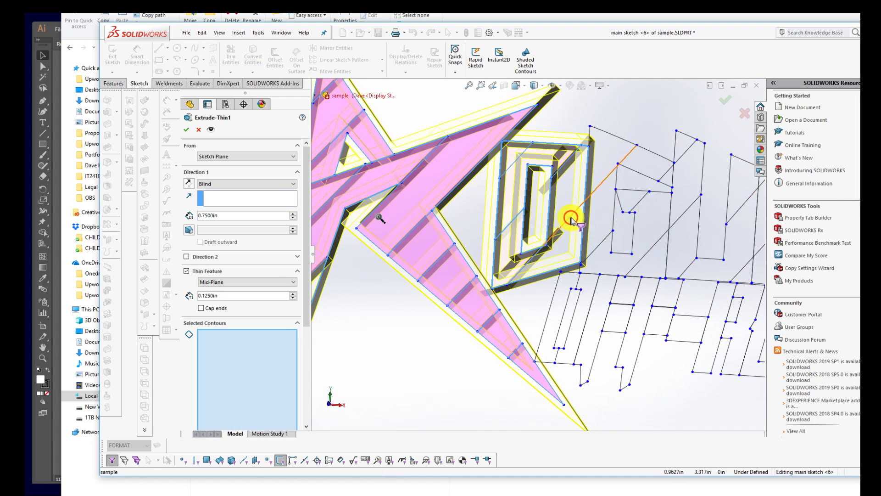
pyautogui.click(598, 134)
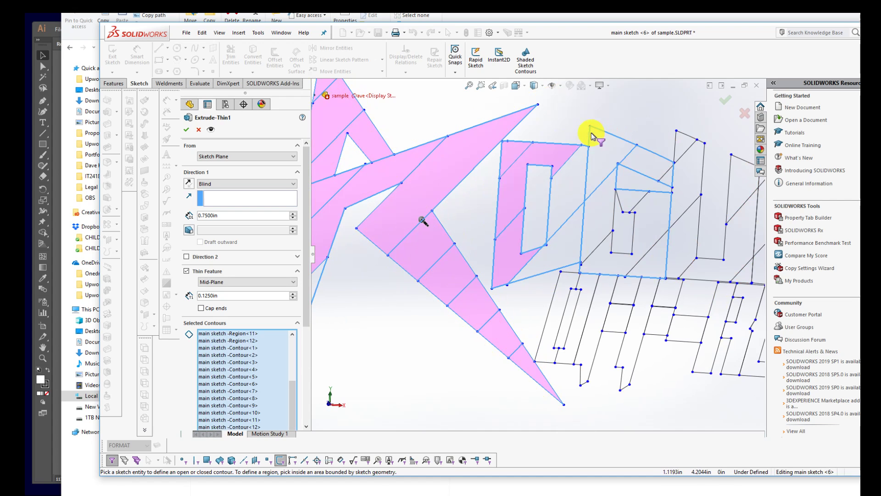
pyautogui.click(593, 133)
pyautogui.scroll(-5, 626, 191)
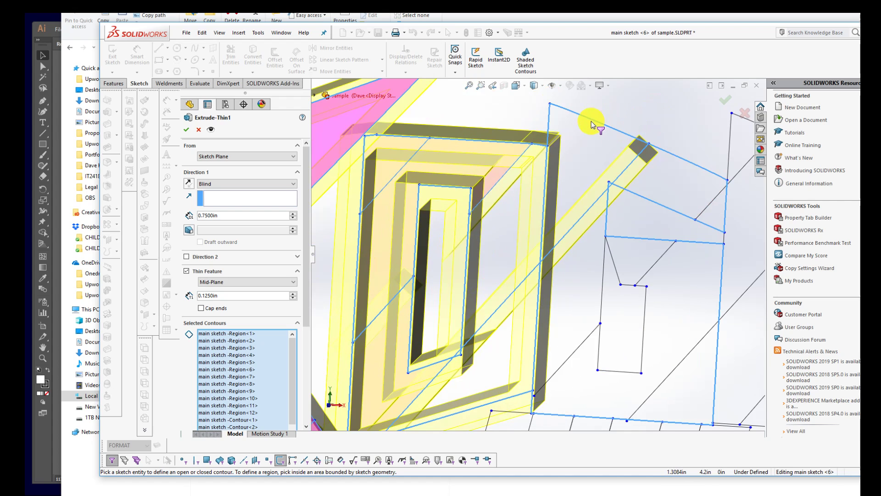
pyautogui.scroll(3, 697, 321)
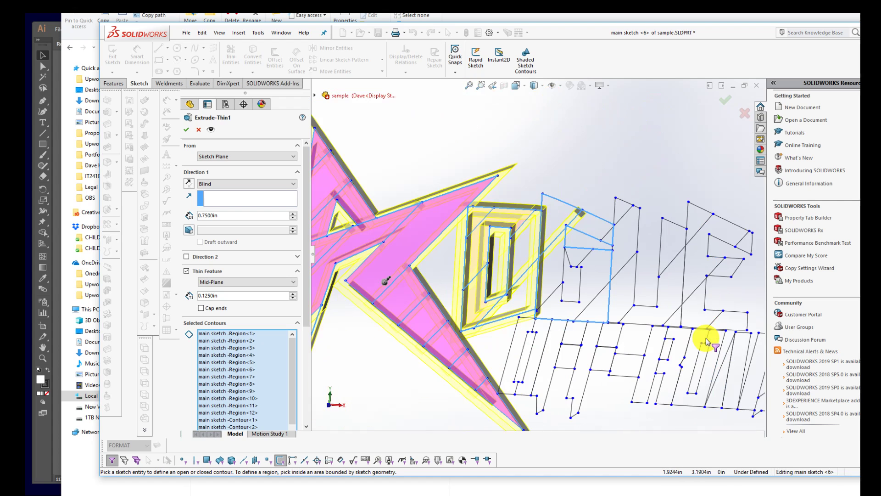
pyautogui.click(584, 282)
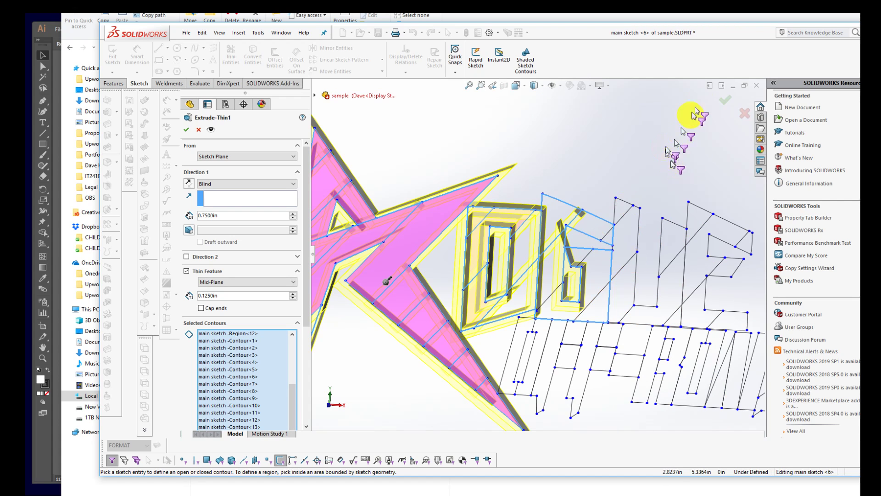
# - Try to accept the Extrude-Thin1 changes, and cancel the feature edit
pyautogui.click(722, 101)
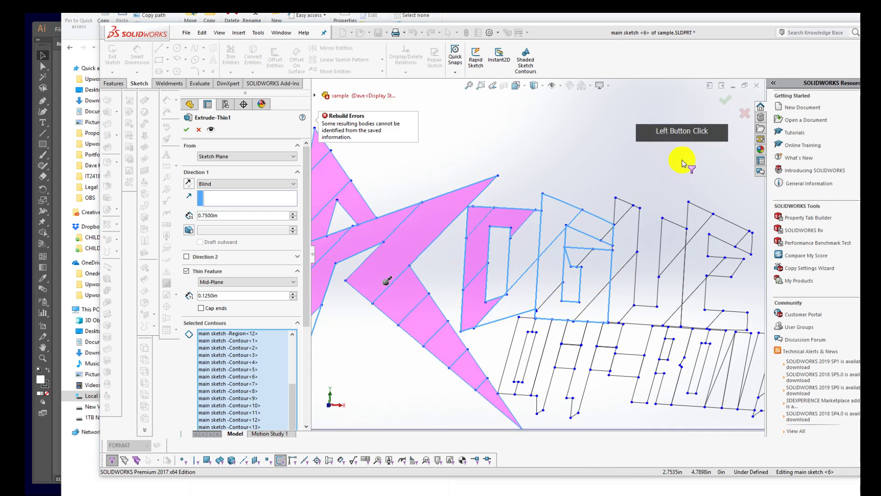
pyautogui.click(726, 99)
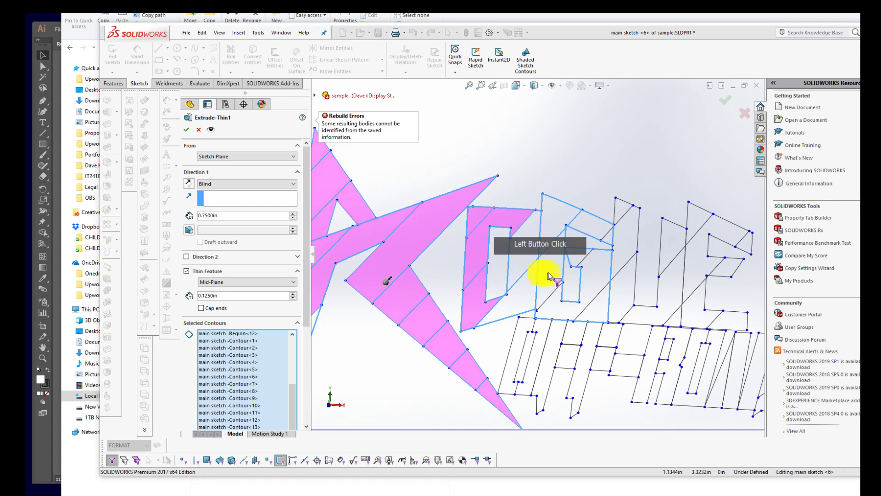
pyautogui.scroll(1, 543, 264)
pyautogui.moveTo(545, 266); pyautogui.dragTo(558, 260, button='middle')
pyautogui.click(744, 113)
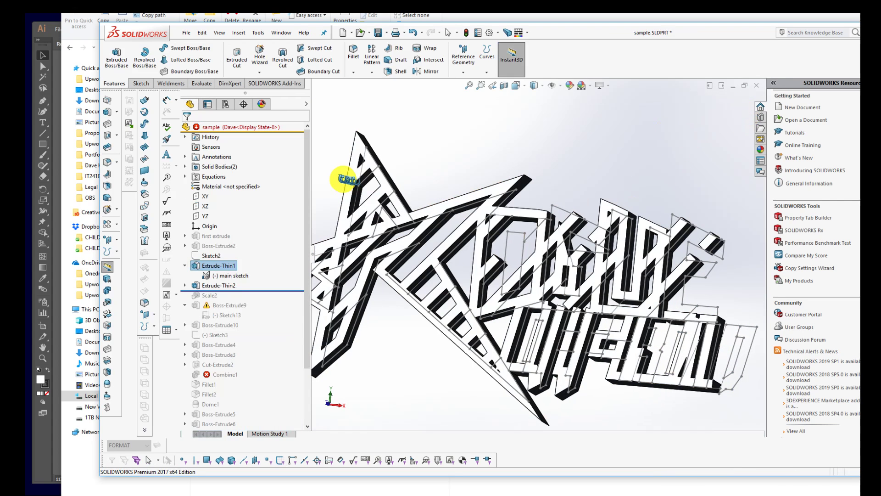
# - Start a 0.75 in boss extrusion from the upper row's first-letter inner cutout, as a 0.125 in mid-plane thin feature
pyautogui.click(116, 55)
pyautogui.scroll(-5, 528, 287)
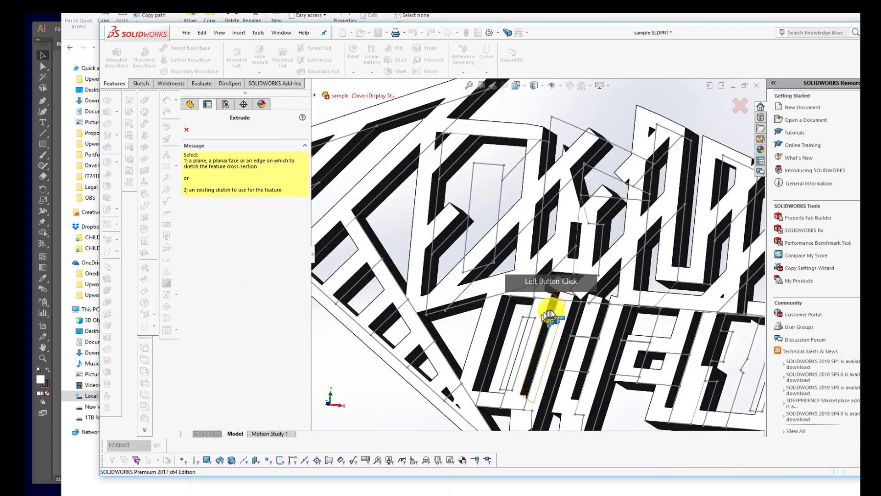
pyautogui.click(453, 184)
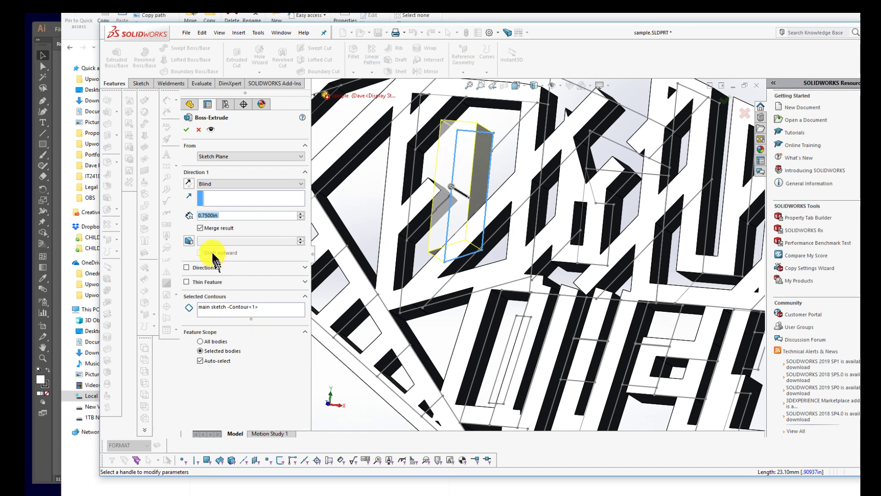
pyautogui.click(186, 281)
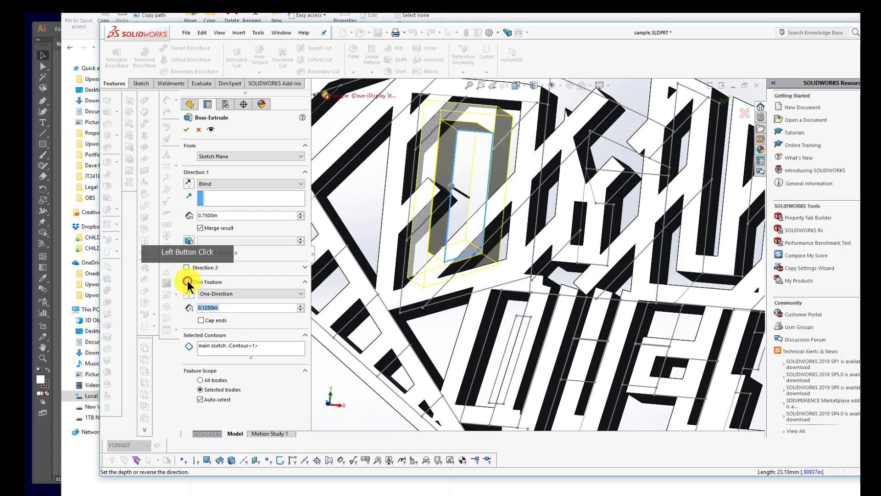
pyautogui.click(233, 294)
pyautogui.click(215, 301)
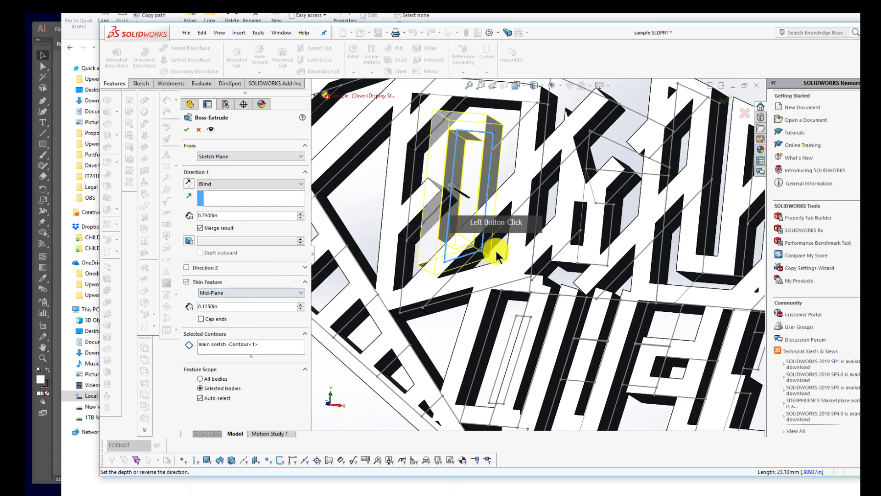
# - Add the upper row's second-letter top region and outline, plus the first letter's upper diagonal line, to the boss extrusion's selected contours
pyautogui.scroll(3, 536, 304)
pyautogui.moveTo(536, 305); pyautogui.dragTo(572, 117, button='middle')
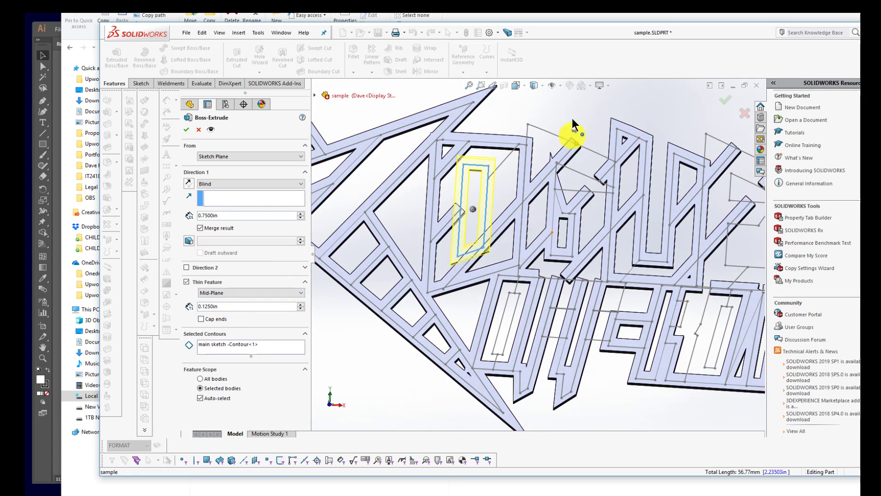
pyautogui.click(533, 134)
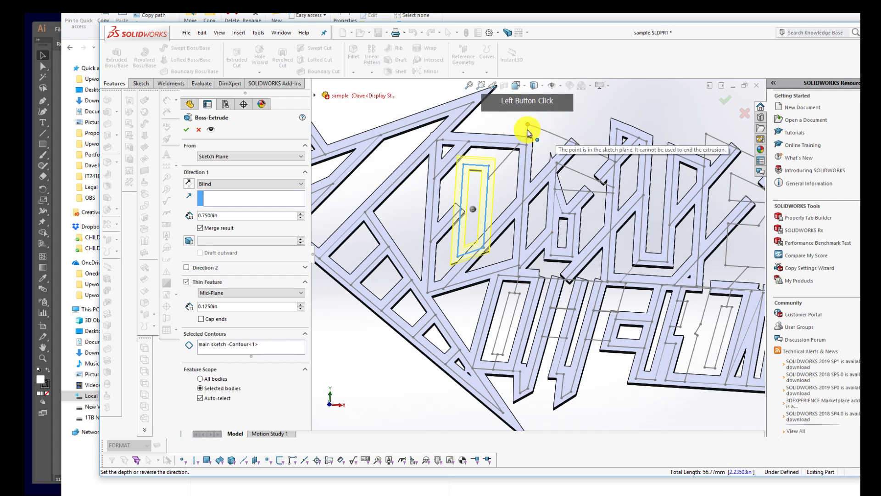
pyautogui.click(281, 349)
pyautogui.click(500, 198)
pyautogui.click(534, 154)
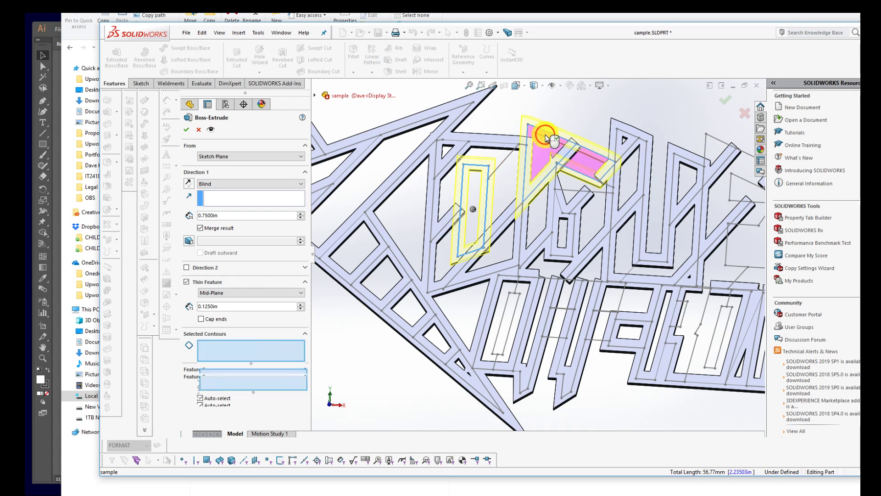
pyautogui.click(506, 160)
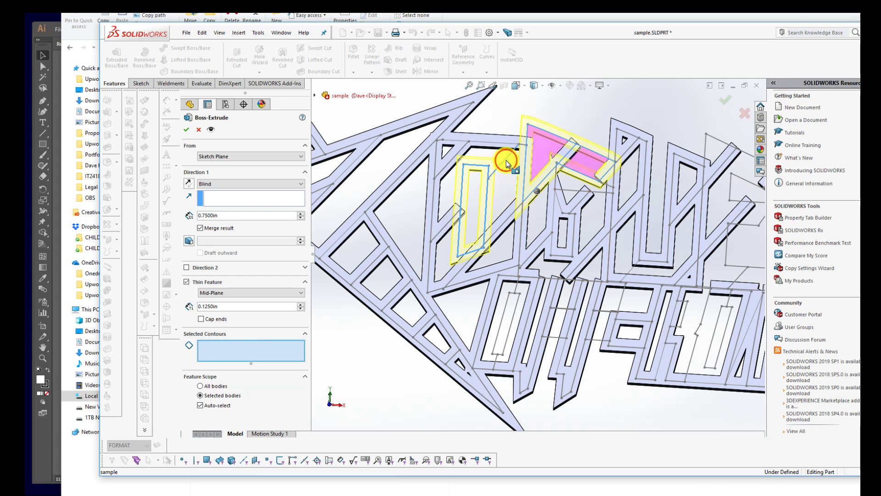
pyautogui.click(601, 197)
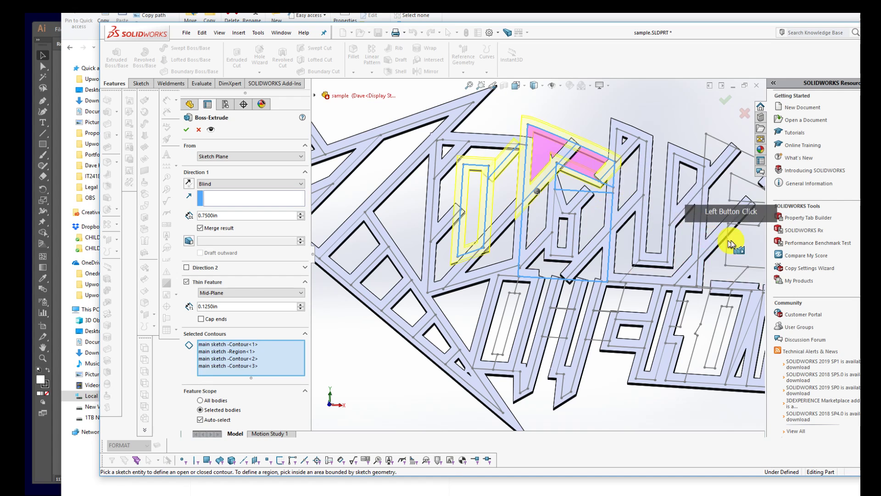
# - Add the outlines of the upper row's last letter and the lower row's last letter to the boss extrusion's selected contours
pyautogui.scroll(3, 729, 243)
pyautogui.moveTo(730, 244); pyautogui.dragTo(732, 253, button='middle')
pyautogui.scroll(-1, 731, 251)
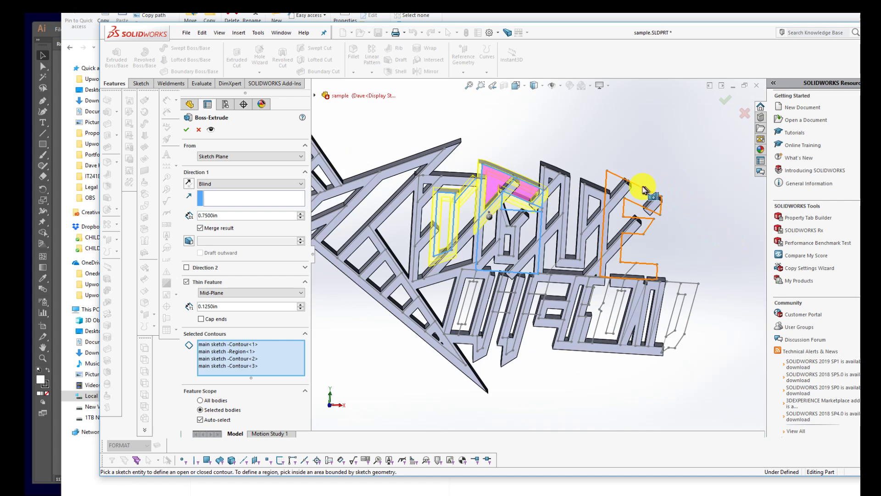
pyautogui.click(645, 189)
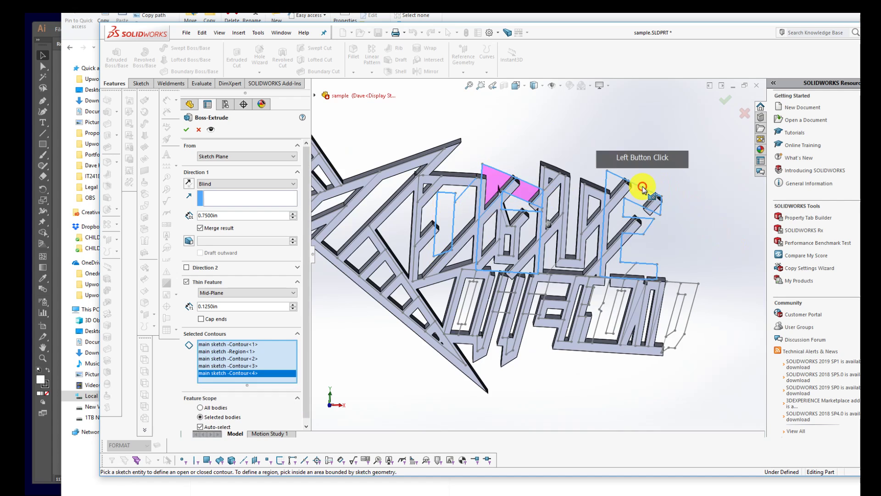
pyautogui.click(693, 296)
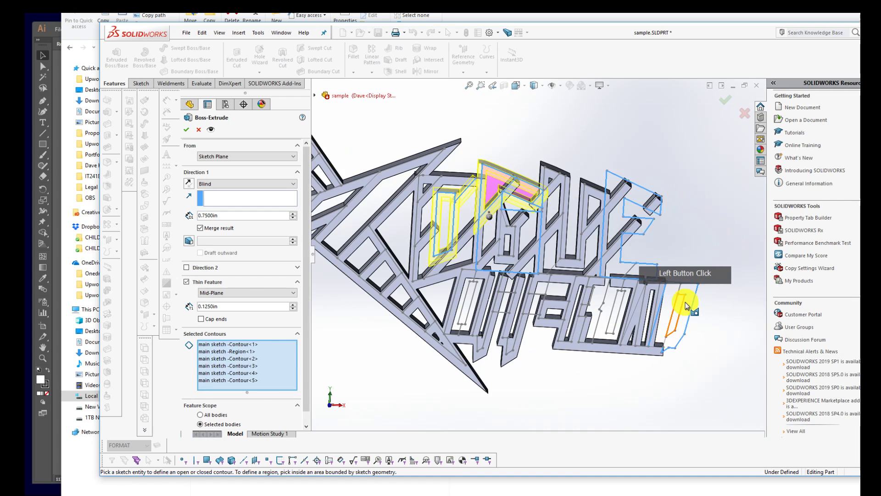
pyautogui.click(662, 211)
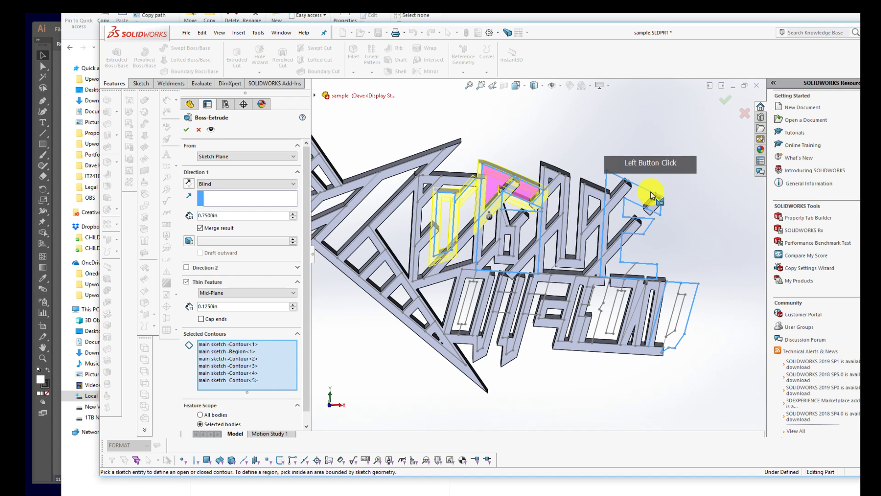
pyautogui.click(650, 192)
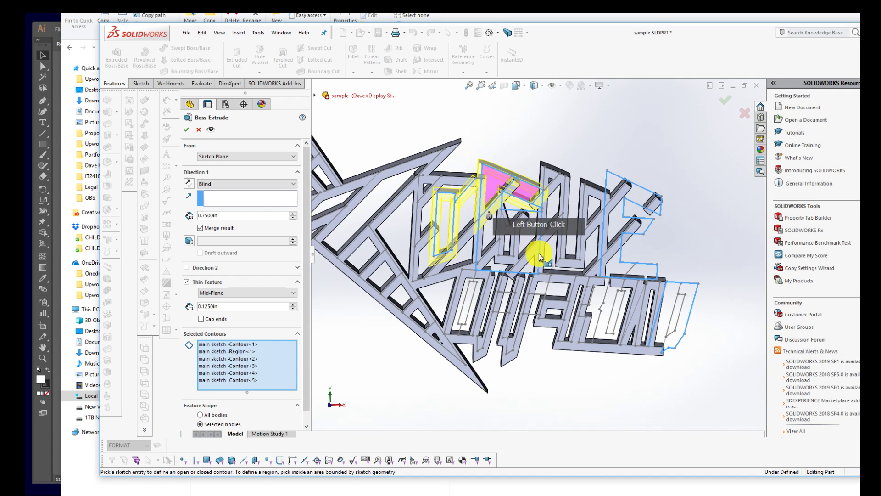
pyautogui.click(693, 318)
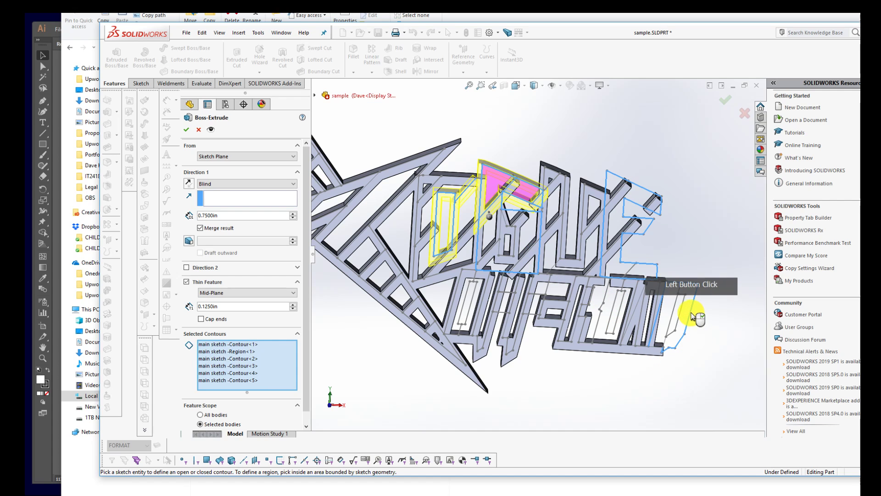
pyautogui.click(692, 315)
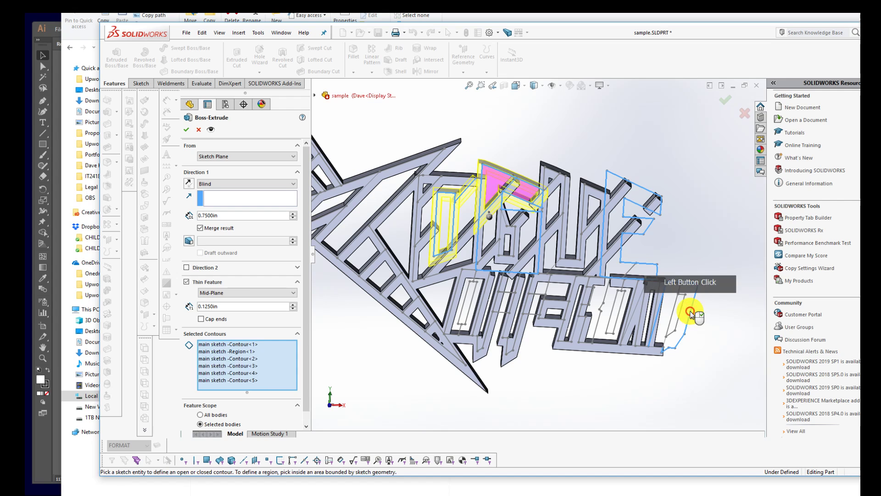
# - Add the narrow inner rectangle of the lower row's second-to-last letter and the jagged line beside it as extrusion contours
pyautogui.scroll(-3, 610, 309)
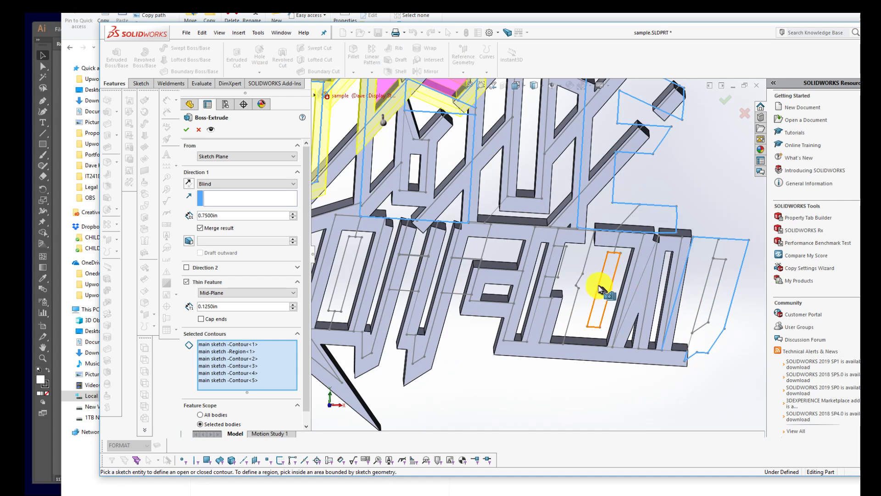
pyautogui.click(598, 288)
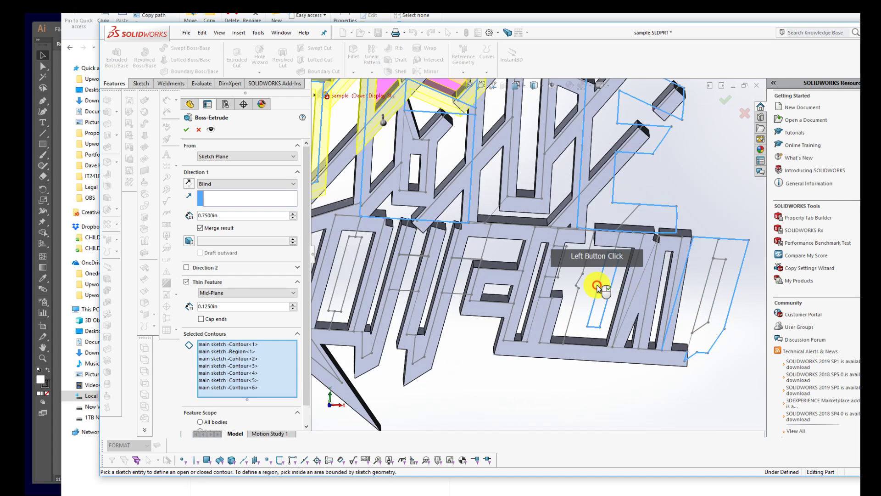
pyautogui.click(578, 296)
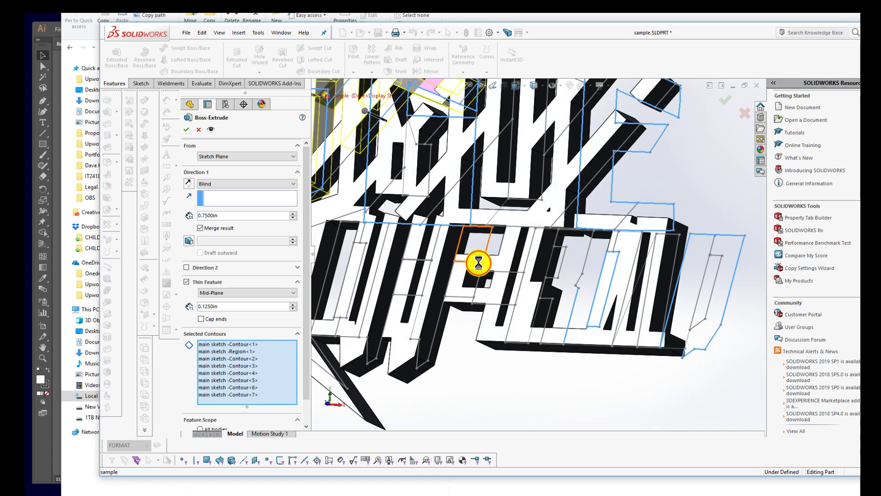
# - Add the stacked crossbar contours of the lower row's second and third letters and the first letter's inner rectangle to the extrusion
pyautogui.click(480, 264)
pyautogui.scroll(-6, 464, 271)
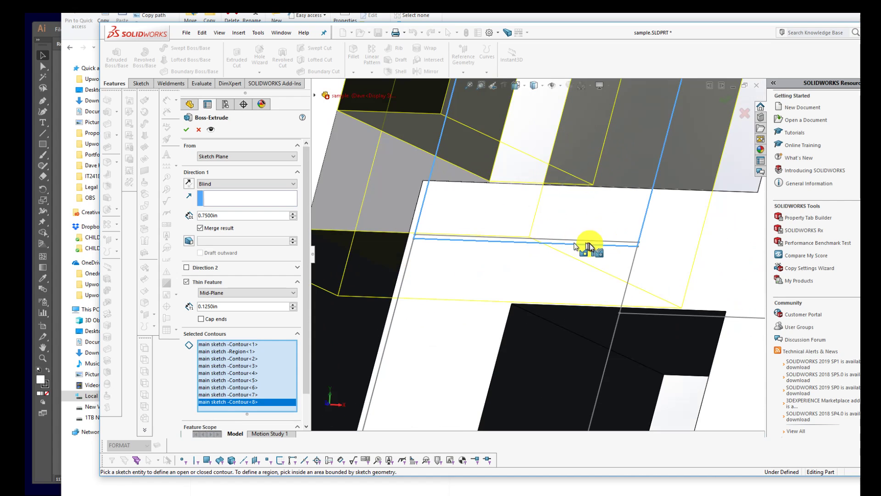
pyautogui.scroll(8, 571, 301)
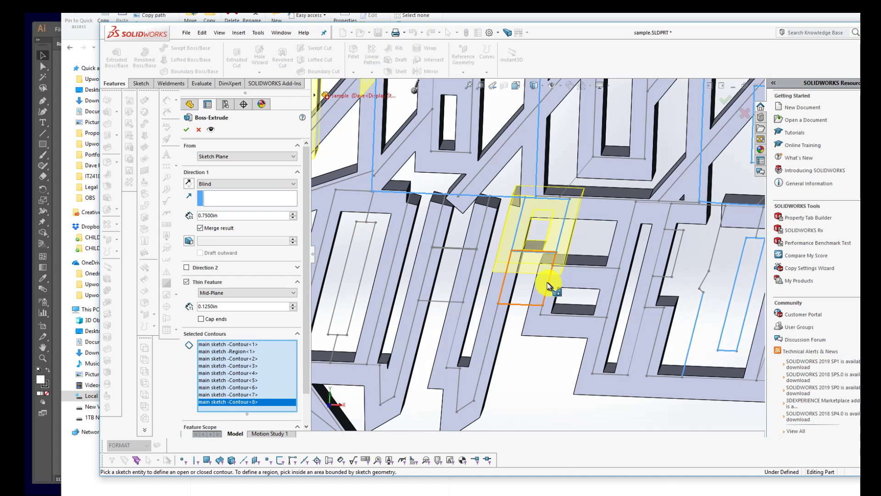
pyautogui.click(547, 282)
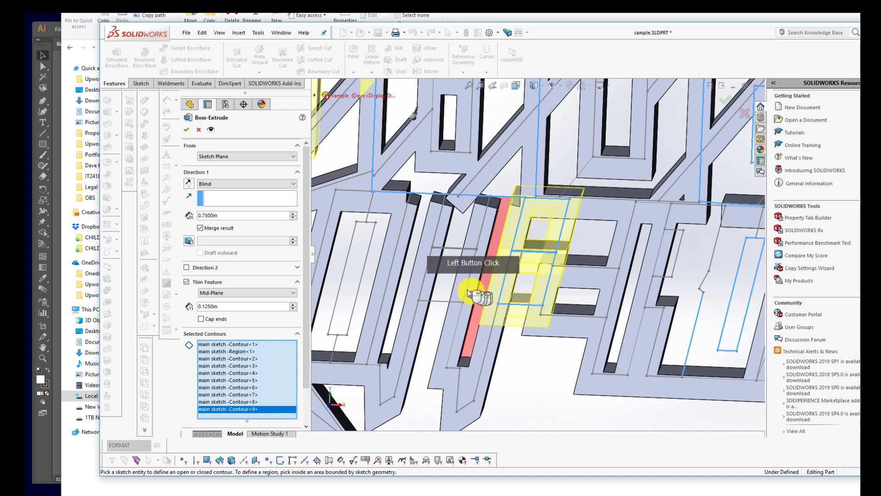
pyautogui.click(449, 305)
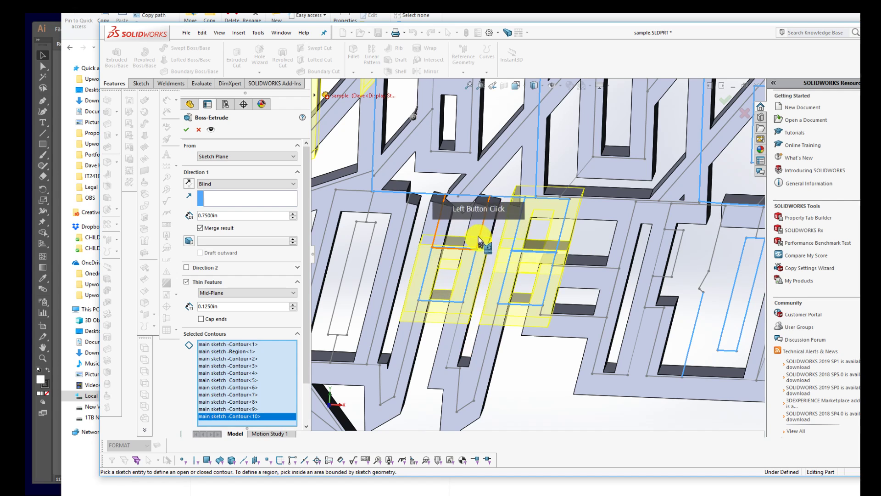
pyautogui.click(466, 231)
pyautogui.click(368, 242)
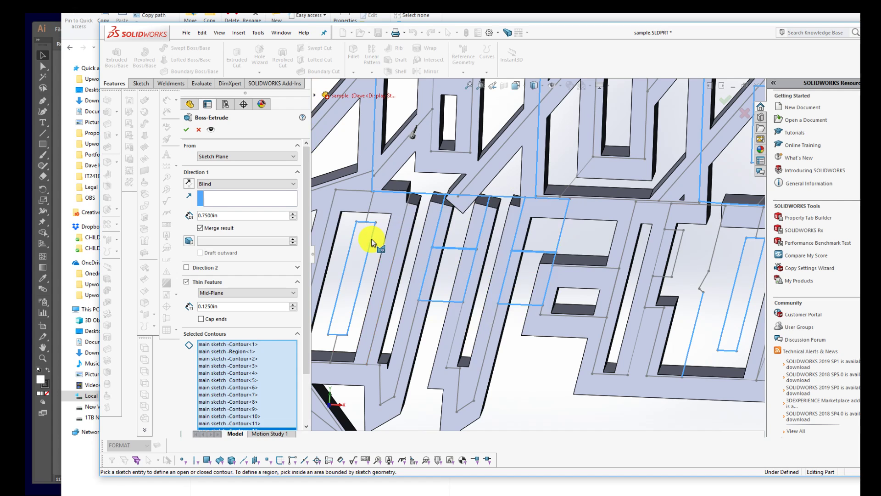
pyautogui.click(371, 238)
# - Try the upper row's second-letter inner line as another contour, and accept the thin boss extrusion
pyautogui.moveTo(528, 305); pyautogui.dragTo(605, 195, button='middle')
pyautogui.scroll(-3, 527, 174)
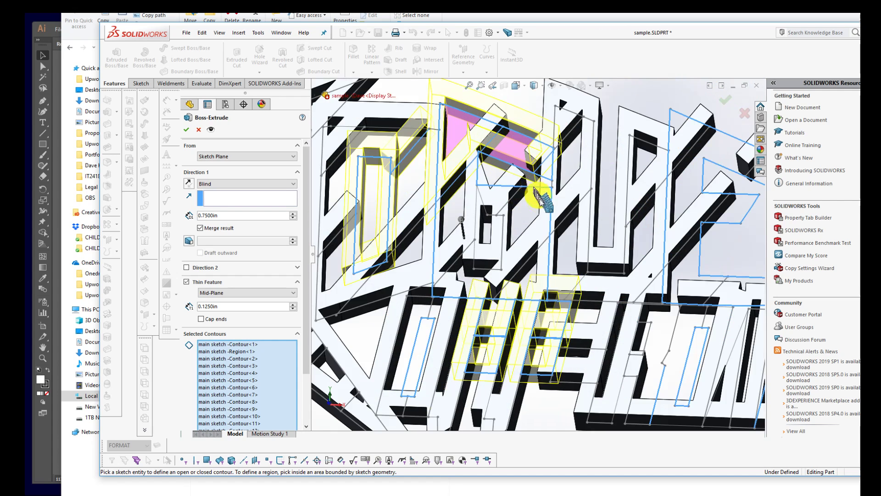
pyautogui.moveTo(537, 191); pyautogui.dragTo(540, 214, button='middle')
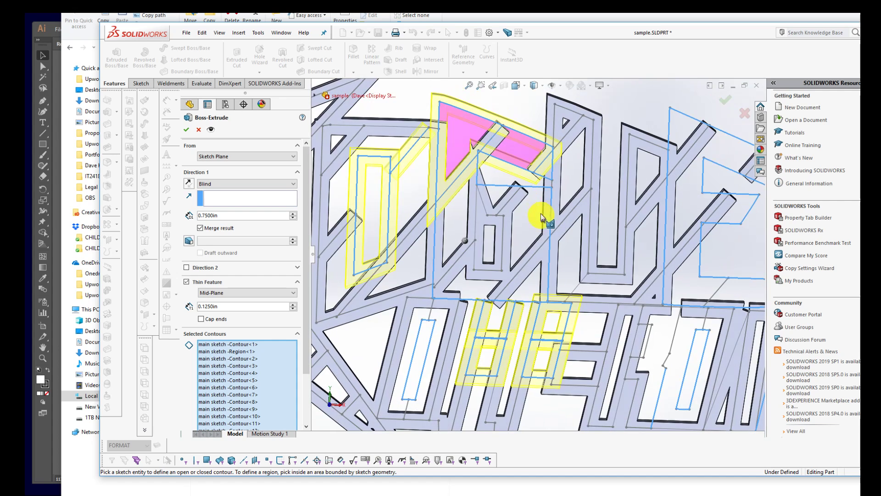
pyautogui.click(534, 188)
pyautogui.click(534, 188)
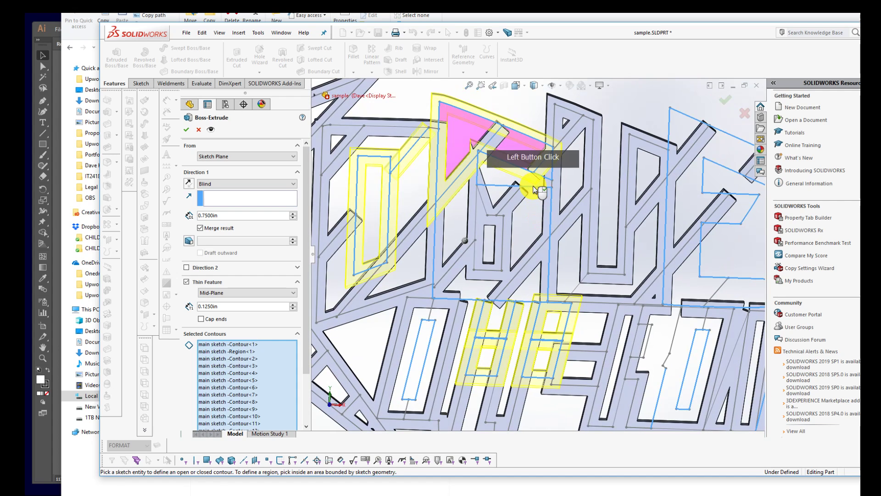
pyautogui.scroll(4, 576, 218)
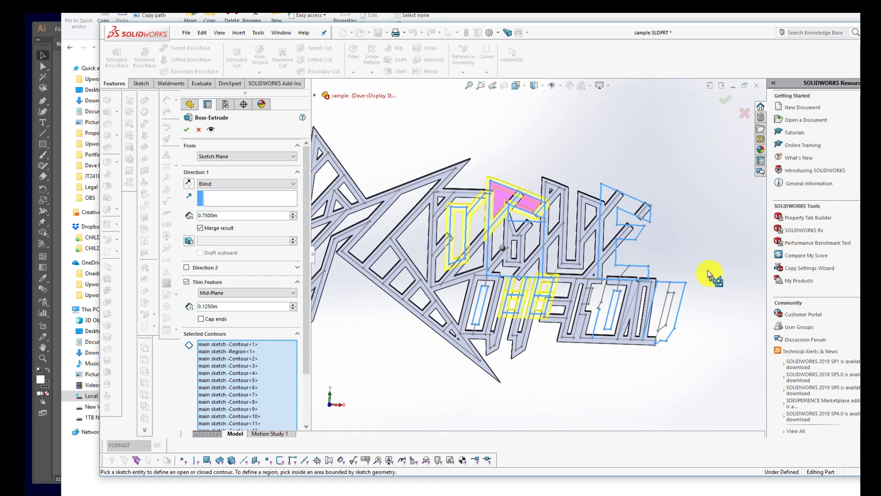
pyautogui.click(726, 99)
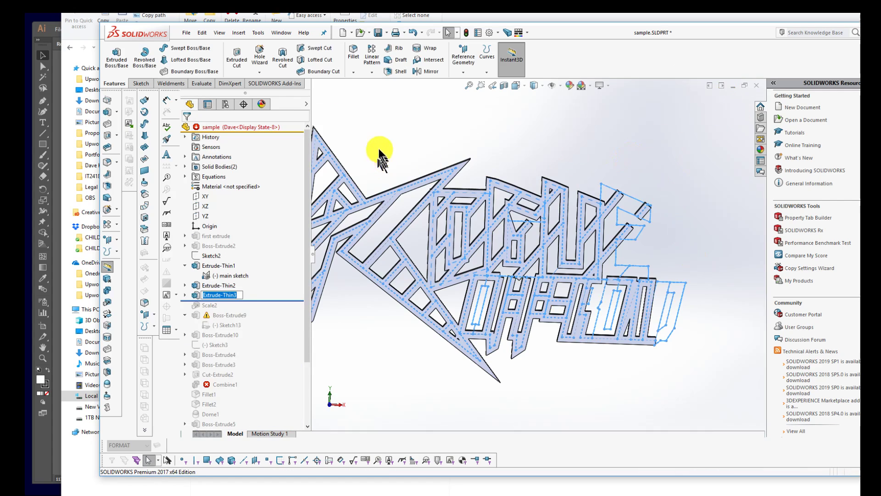
# - Examine the thin-walled star and lettering for missing letter sections, and hide the main sketch
pyautogui.moveTo(400, 186)
pyautogui.mouseDown(button='middle')
pyautogui.moveTo(380, 142)
pyautogui.moveTo(404, 169)
pyautogui.moveTo(394, 188)
pyautogui.moveTo(387, 173)
pyautogui.moveTo(399, 179)
pyautogui.moveTo(398, 195)
pyautogui.mouseUp(button='middle')
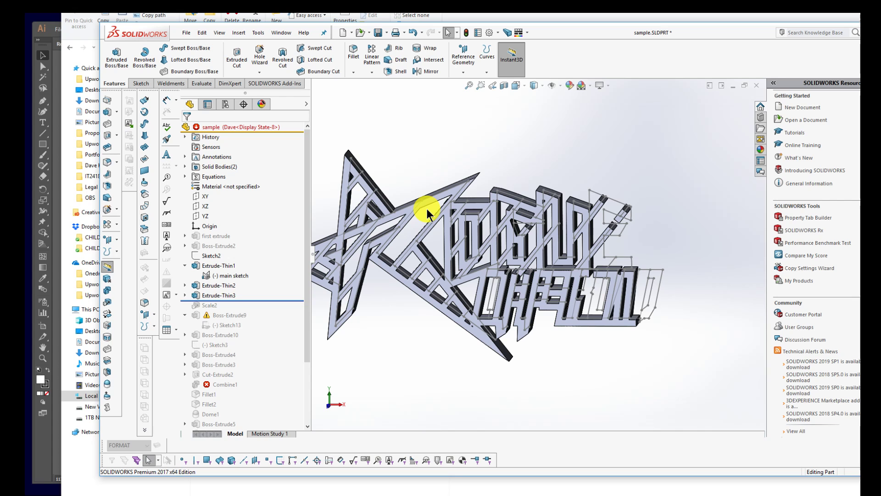
pyautogui.moveTo(370, 197)
pyautogui.mouseDown(button='middle')
pyautogui.moveTo(373, 214)
pyautogui.moveTo(369, 181)
pyautogui.mouseUp(button='middle')
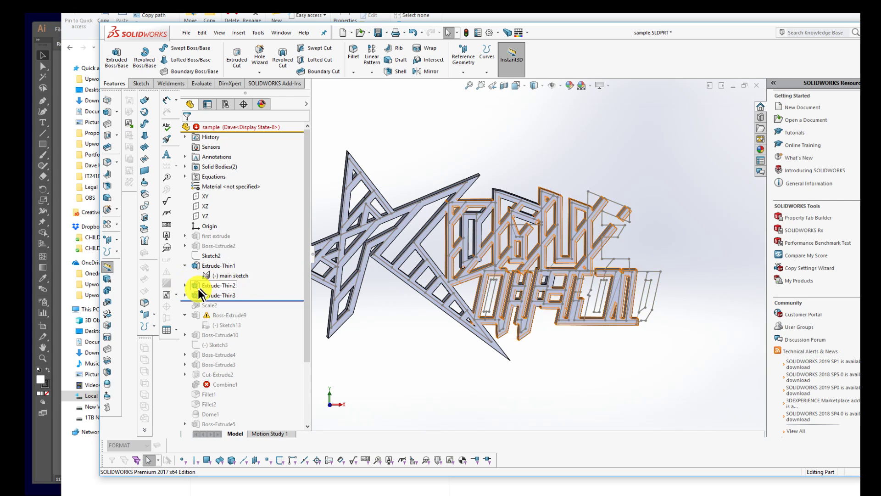
pyautogui.moveTo(208, 277)
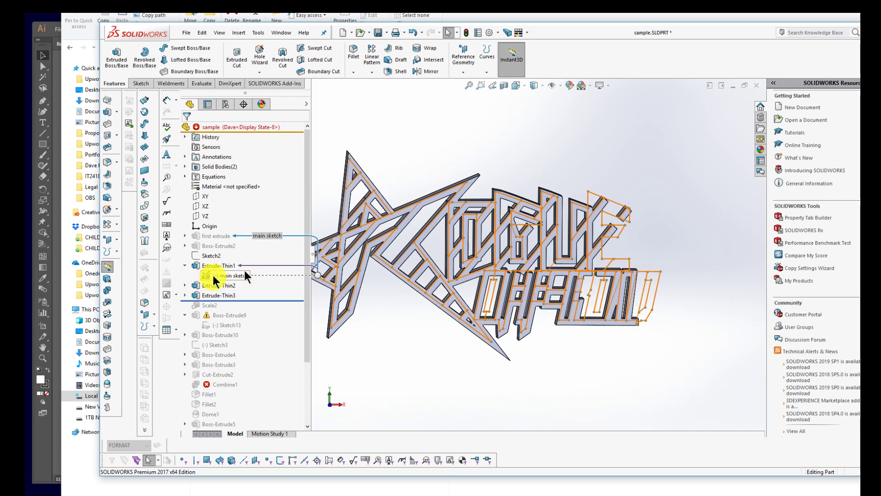
pyautogui.click(504, 137)
pyautogui.click(505, 140)
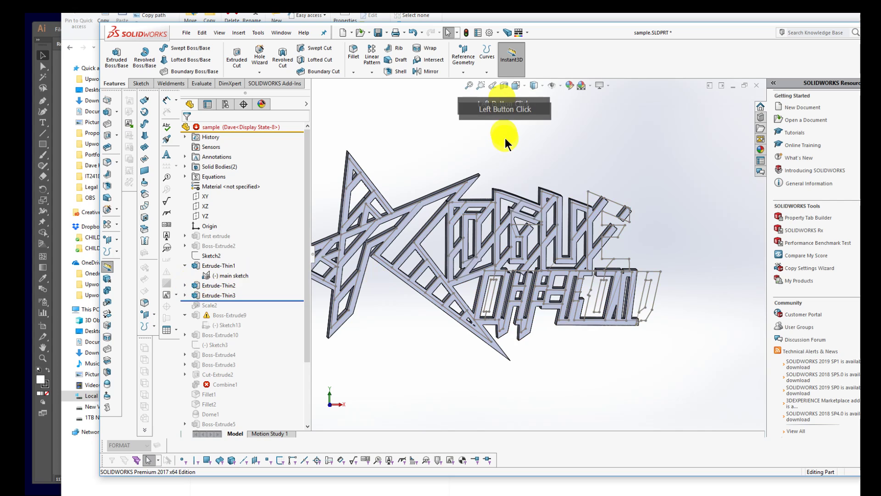
pyautogui.scroll(1, 672, 376)
pyautogui.moveTo(671, 376); pyautogui.dragTo(617, 354, button='middle')
pyautogui.scroll(-2, 437, 315)
pyautogui.moveTo(436, 315)
pyautogui.mouseDown(button='middle')
pyautogui.moveTo(434, 323)
pyautogui.moveTo(425, 311)
pyautogui.moveTo(436, 313)
pyautogui.moveTo(427, 318)
pyautogui.mouseUp(button='middle')
pyautogui.scroll(-2, 539, 251)
pyautogui.moveTo(610, 218)
pyautogui.mouseDown(button='middle')
pyautogui.moveTo(624, 216)
pyautogui.moveTo(614, 206)
pyautogui.moveTo(619, 212)
pyautogui.moveTo(625, 200)
pyautogui.moveTo(624, 220)
pyautogui.mouseUp(button='middle')
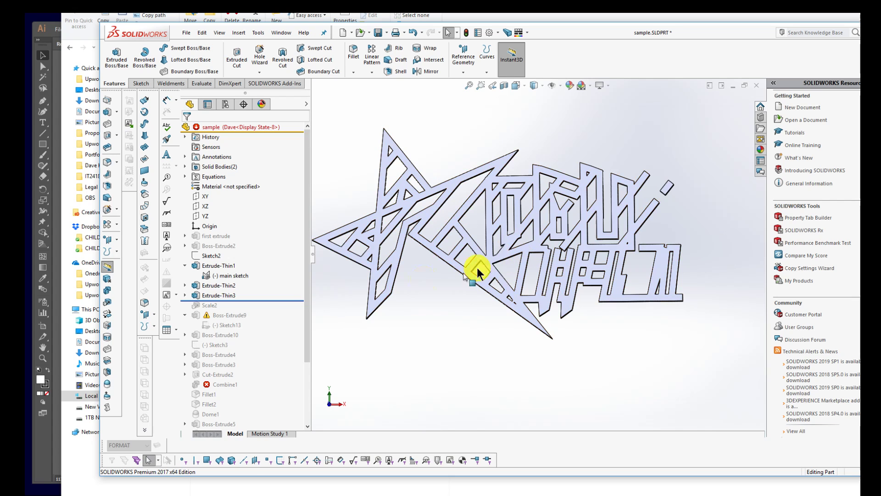
# - Inspect the star and lettering at an angle and check the extrusion depth on the edge at the star's outer tip
pyautogui.rightClick(236, 277)
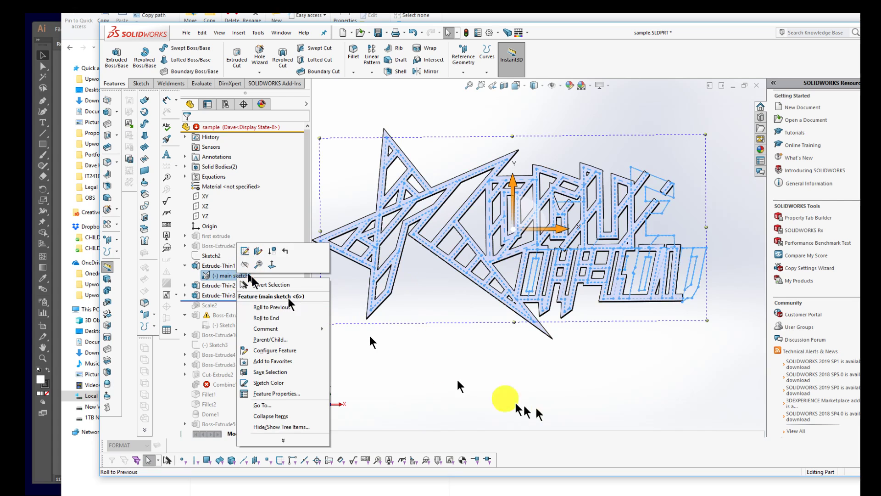
pyautogui.moveTo(490, 373); pyautogui.dragTo(345, 363)
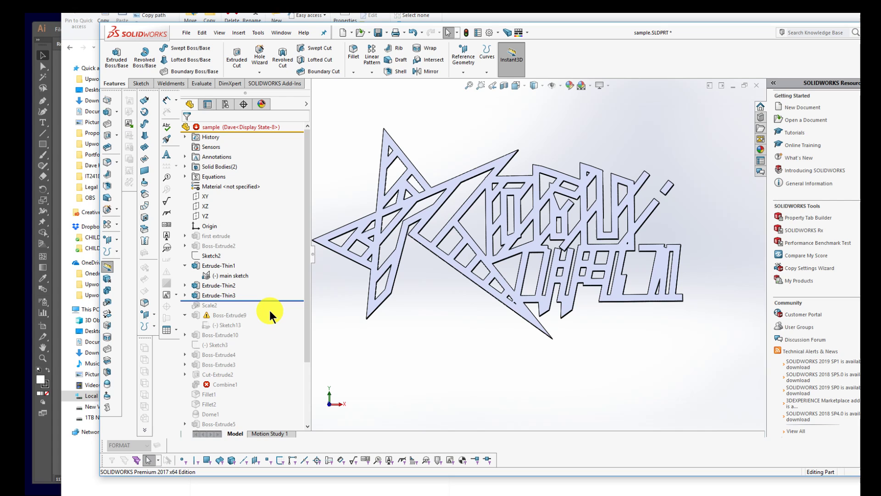
pyautogui.scroll(2, 454, 318)
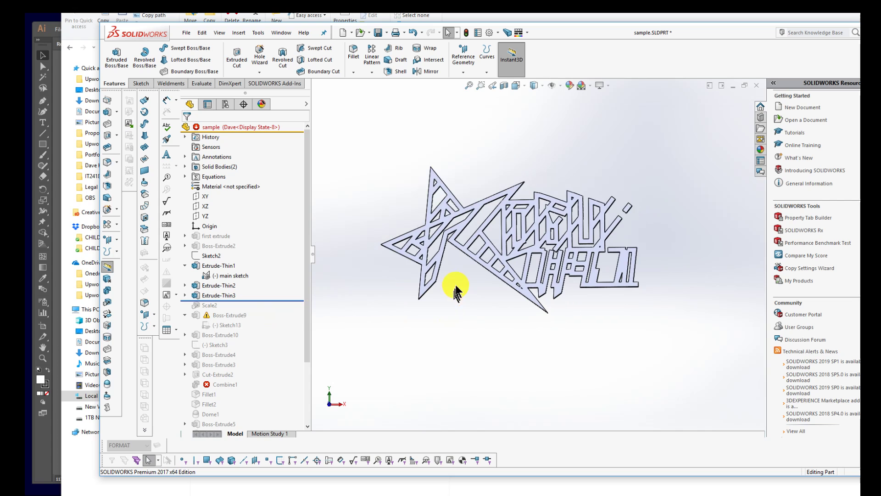
pyautogui.scroll(-2, 455, 289)
pyautogui.moveTo(456, 284); pyautogui.dragTo(378, 236, button='middle')
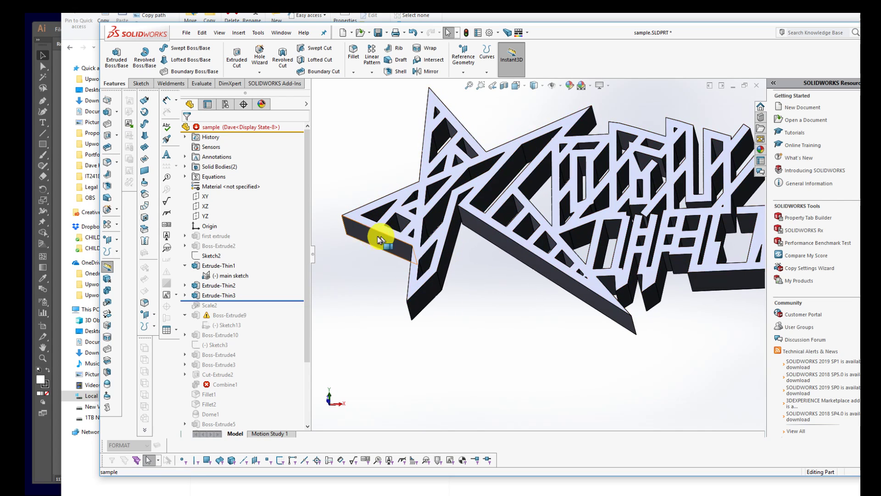
pyautogui.click(344, 223)
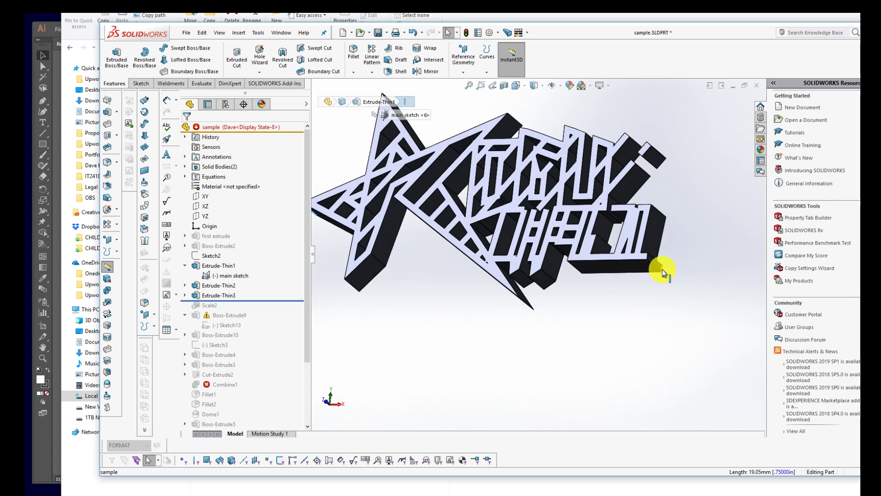
# - Measure the distance between the edge at the star's outer tip and the end face of the last lower-row letter
pyautogui.click(659, 270)
pyautogui.press('m')
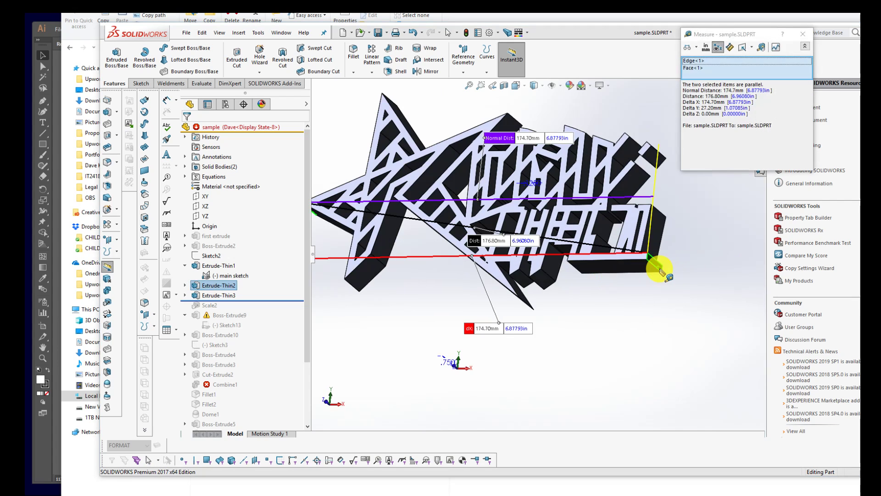
pyautogui.moveTo(633, 331); pyautogui.dragTo(650, 342, button='middle')
pyautogui.press('Escape')
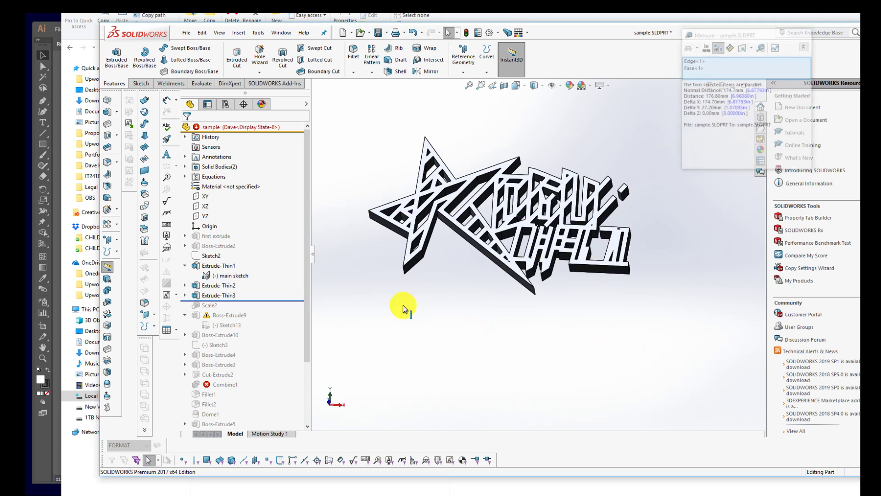
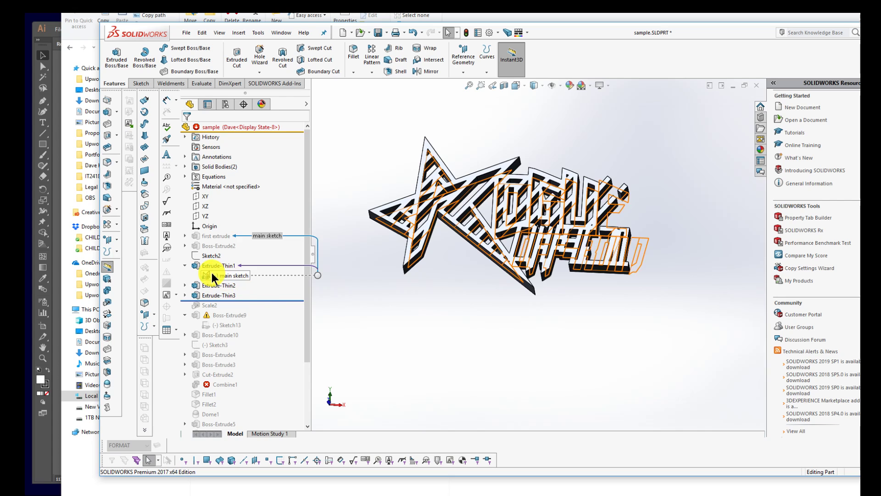
# - Open the main sketch under the first thin extrusion for editing and select all its star and lettering entities
pyautogui.rightClick(212, 274)
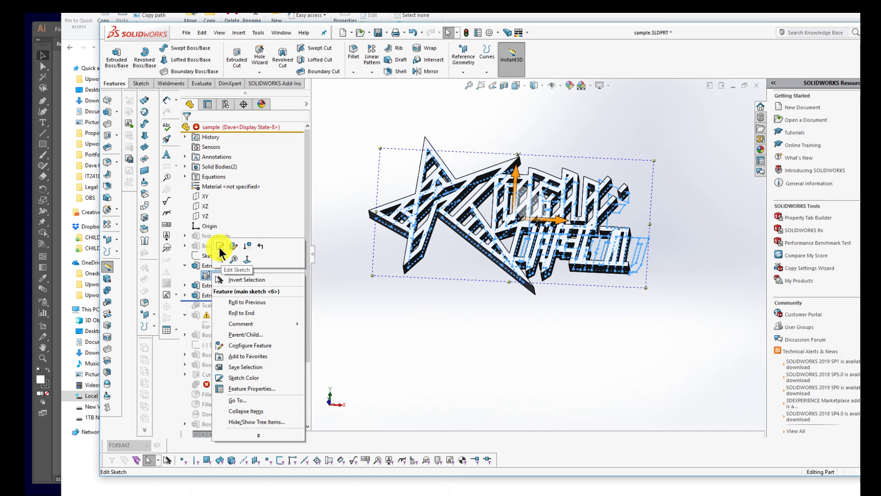
pyautogui.click(200, 256)
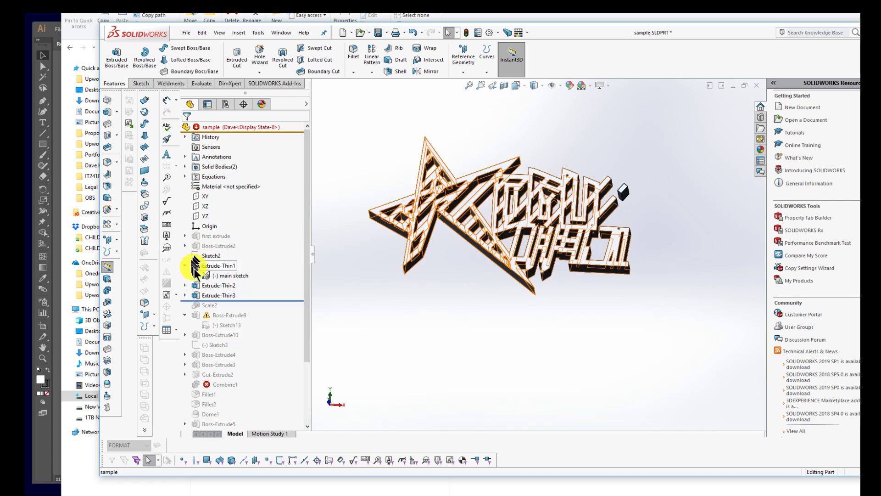
pyautogui.click(207, 275)
pyautogui.click(211, 251)
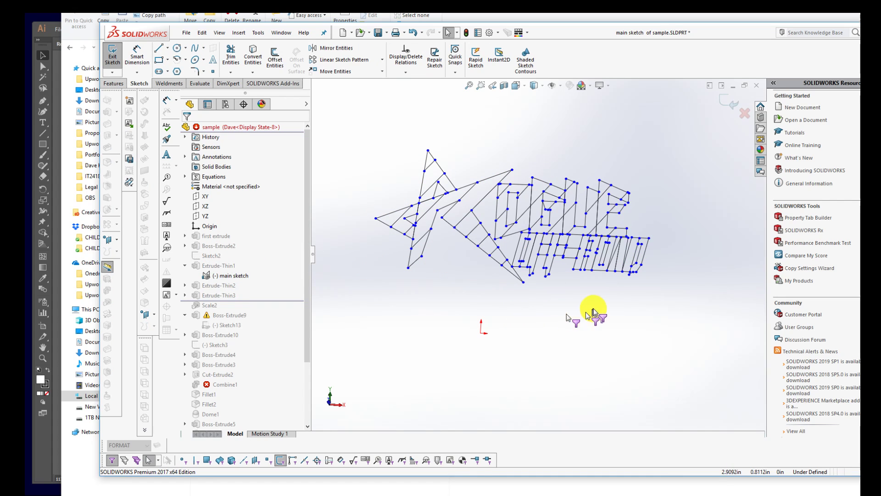
pyautogui.moveTo(680, 307)
pyautogui.mouseDown()
pyautogui.moveTo(363, 143)
pyautogui.moveTo(353, 118)
pyautogui.mouseUp()
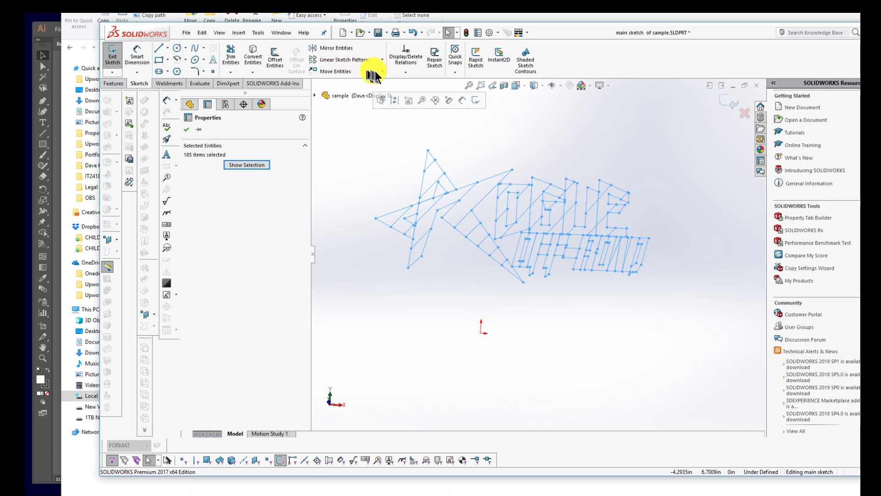
# - Scale the selected sketch entities by a factor of 10/6.8 about a point beside the first upper-row letter, without copying
pyautogui.click(383, 72)
pyautogui.click(344, 116)
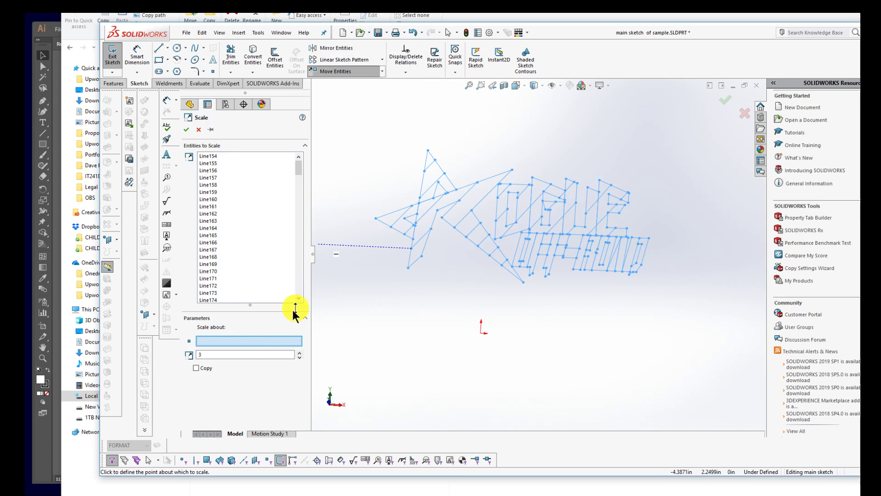
pyautogui.click(241, 341)
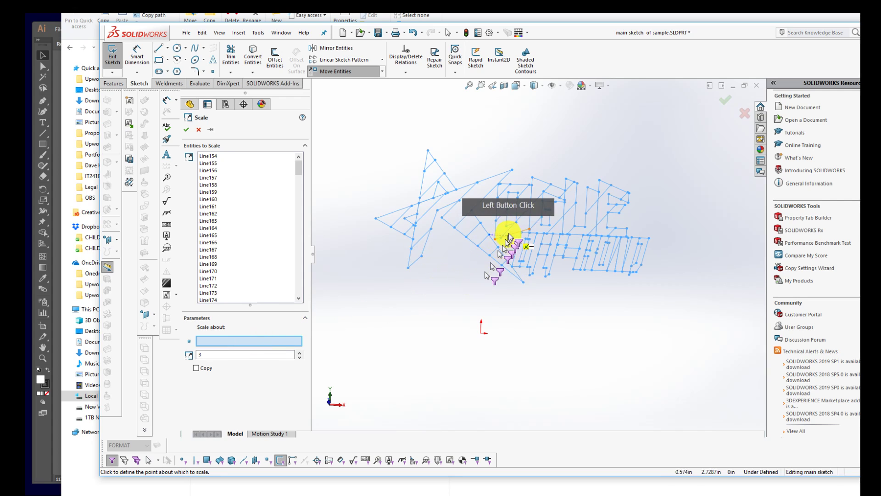
pyautogui.click(497, 202)
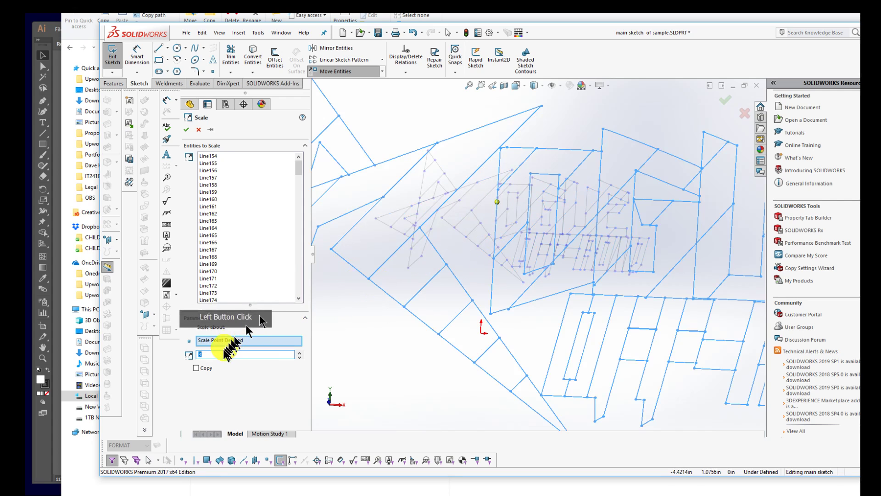
pyautogui.moveTo(222, 354); pyautogui.dragTo(147, 346)
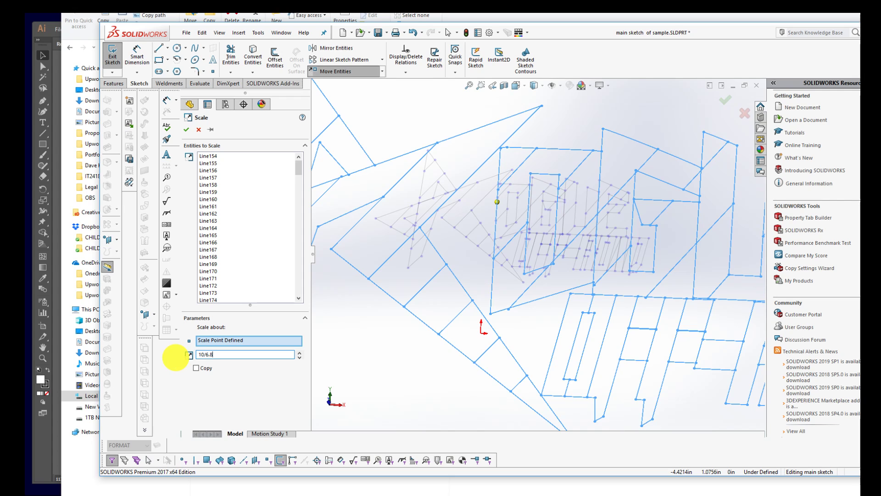
pyautogui.press('Return')
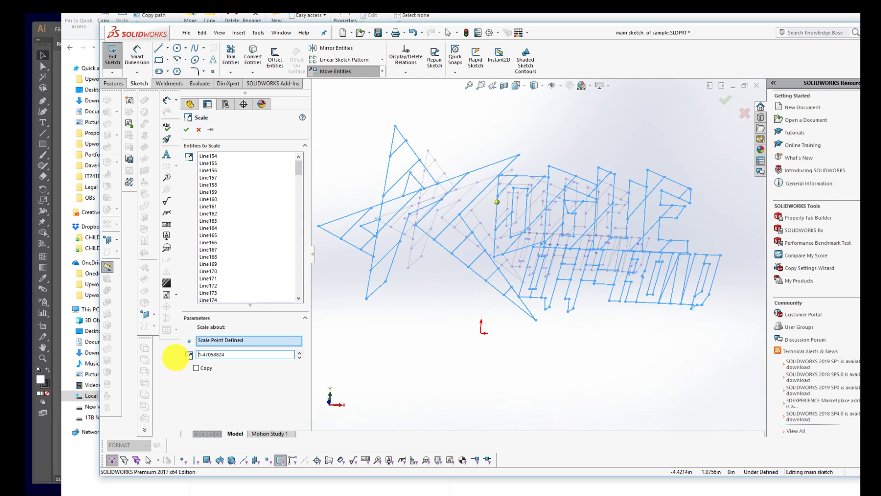
pyautogui.click(187, 129)
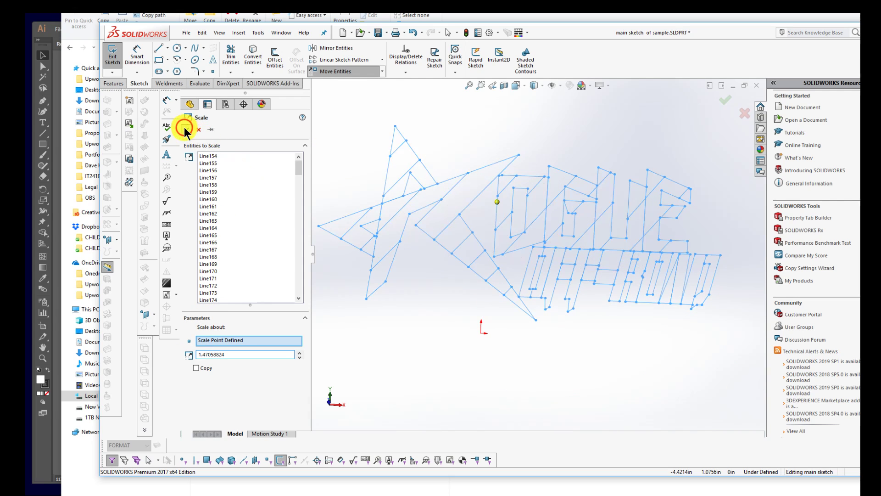
pyautogui.click(523, 397)
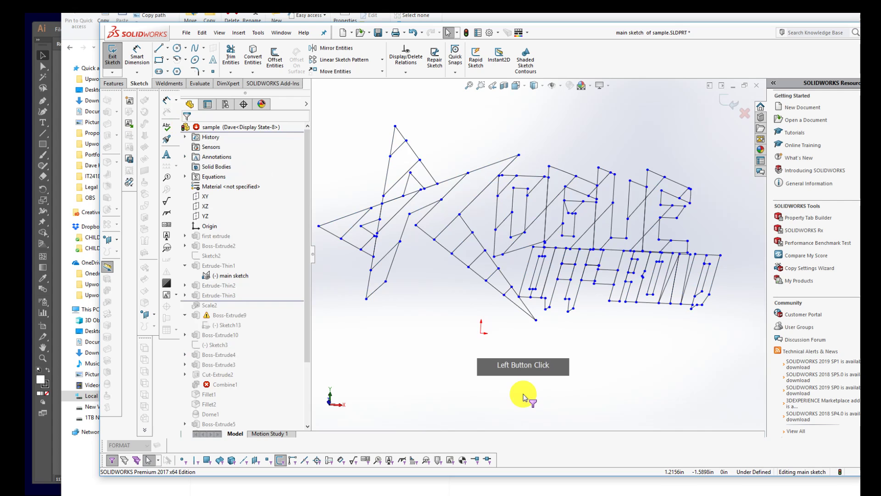
# - Check the scaled sketch outline, and rebuild the part to update the thin extrusions
pyautogui.scroll(4, 538, 342)
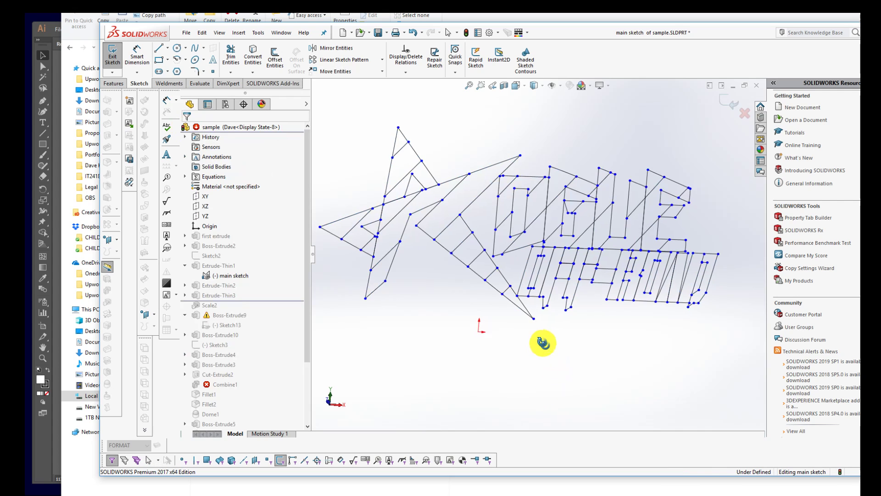
pyautogui.moveTo(544, 301); pyautogui.dragTo(523, 283, button='middle')
pyautogui.scroll(-2, 519, 278)
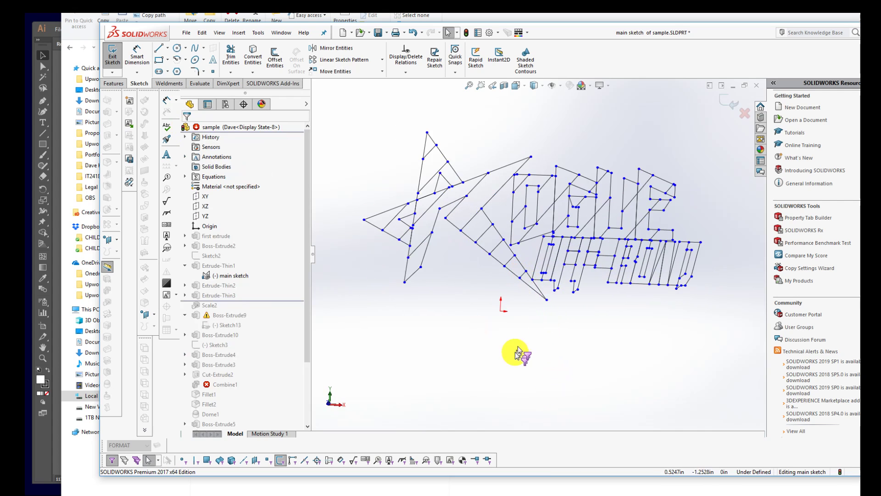
pyautogui.scroll(1, 538, 252)
pyautogui.scroll(1, 554, 153)
pyautogui.moveTo(553, 153); pyautogui.dragTo(552, 137, button='middle')
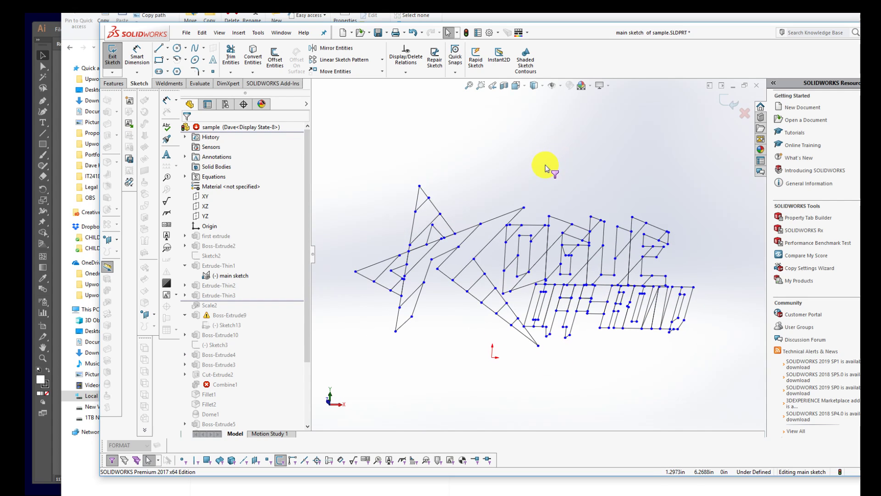
pyautogui.scroll(1, 545, 167)
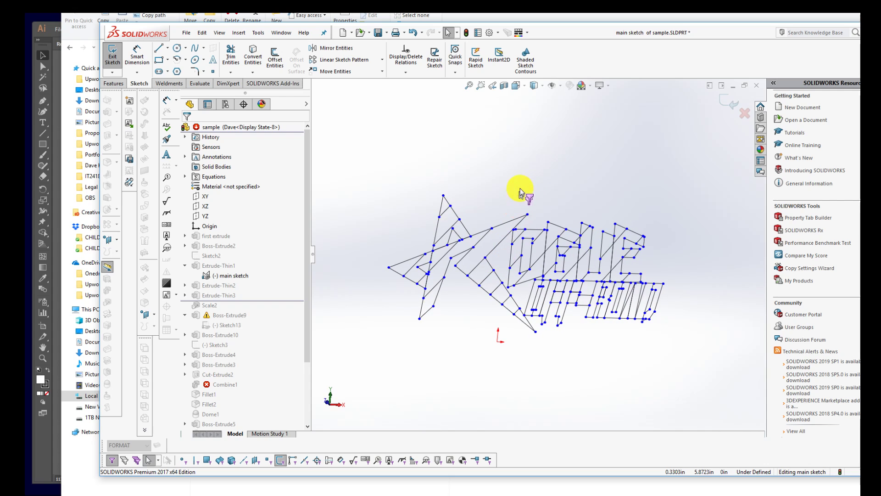
pyautogui.hotkey('ctrl', 'b')
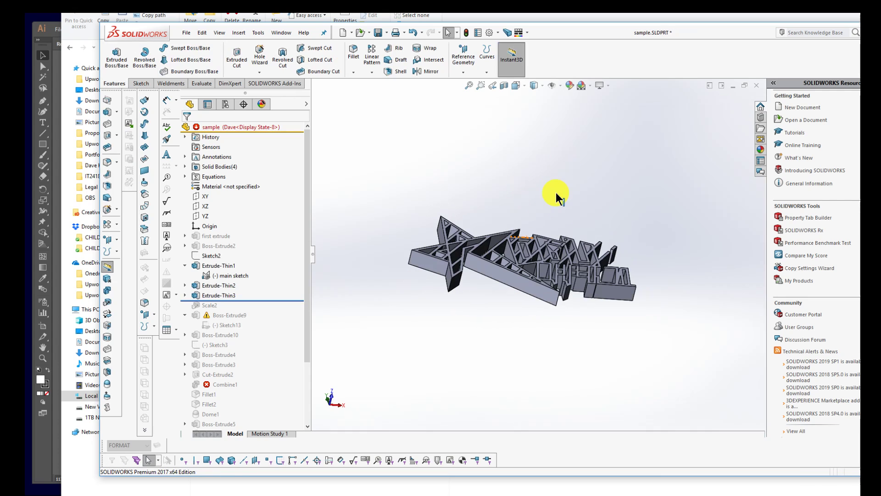
# - Measure from the star's outer-tip edge to the last lower-row letter's end edge, and inspect the rescaled model from several angles
pyautogui.press('m')
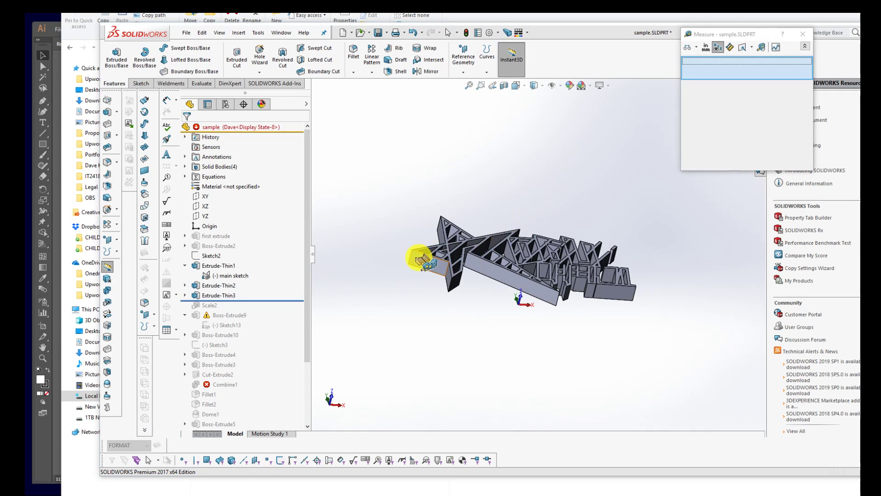
pyautogui.click(413, 255)
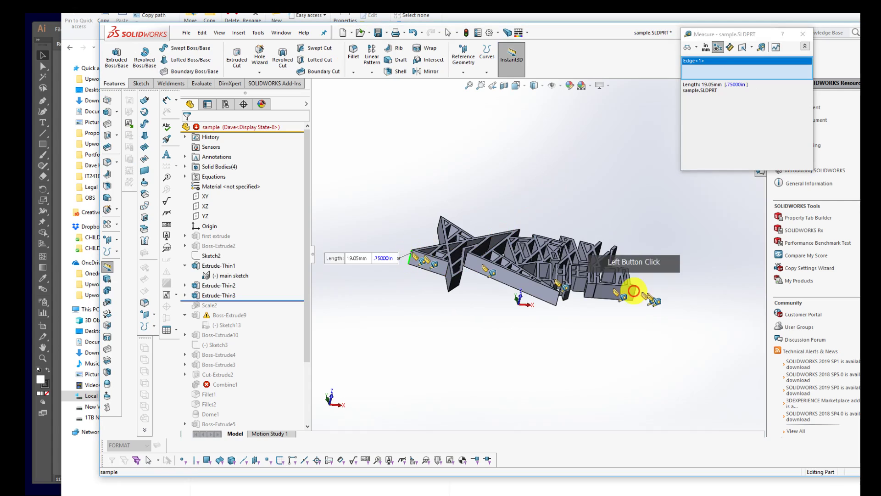
pyautogui.click(635, 296)
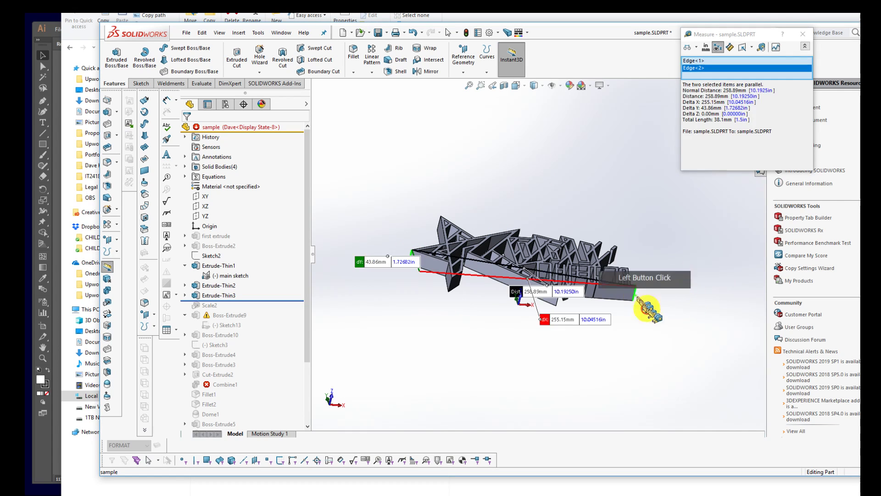
pyautogui.moveTo(694, 273)
pyautogui.mouseDown(button='middle')
pyautogui.moveTo(678, 348)
pyautogui.moveTo(688, 336)
pyautogui.moveTo(596, 246)
pyautogui.moveTo(535, 254)
pyautogui.mouseUp(button='middle')
pyautogui.scroll(-1, 547, 294)
pyautogui.click(667, 332)
pyautogui.press('Escape')
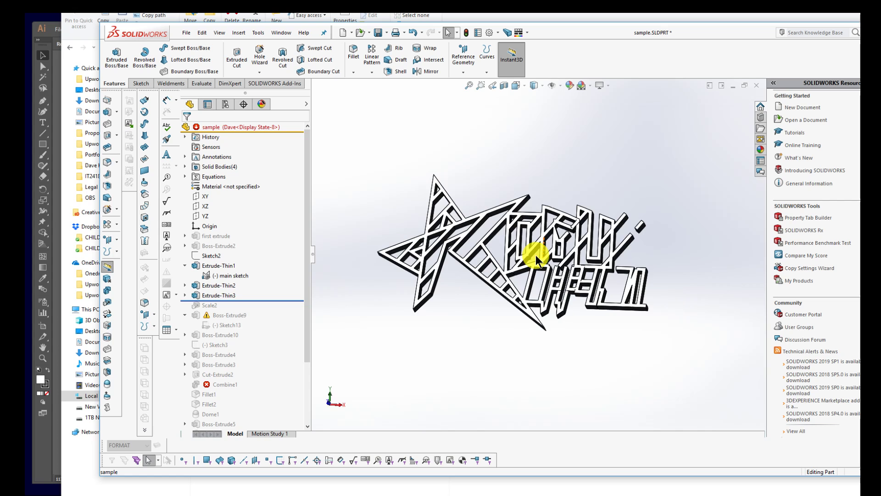
pyautogui.moveTo(538, 252); pyautogui.dragTo(487, 316, button='middle')
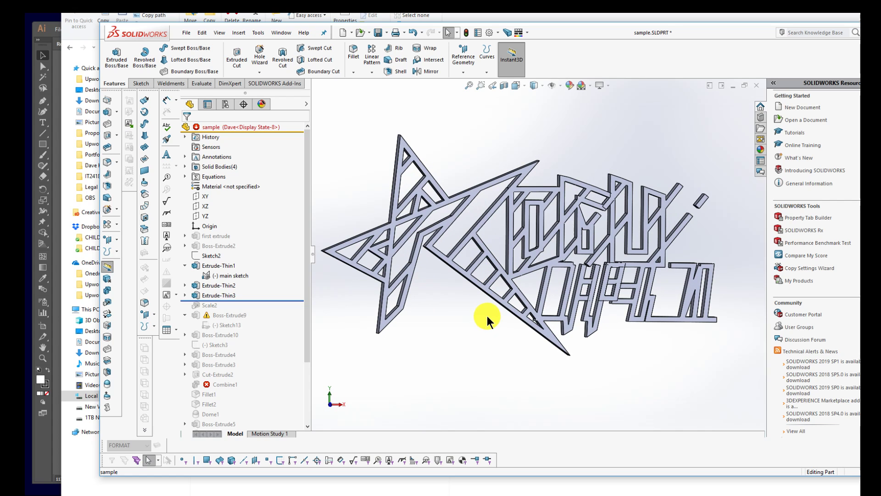
pyautogui.moveTo(487, 322); pyautogui.dragTo(554, 266, button='middle')
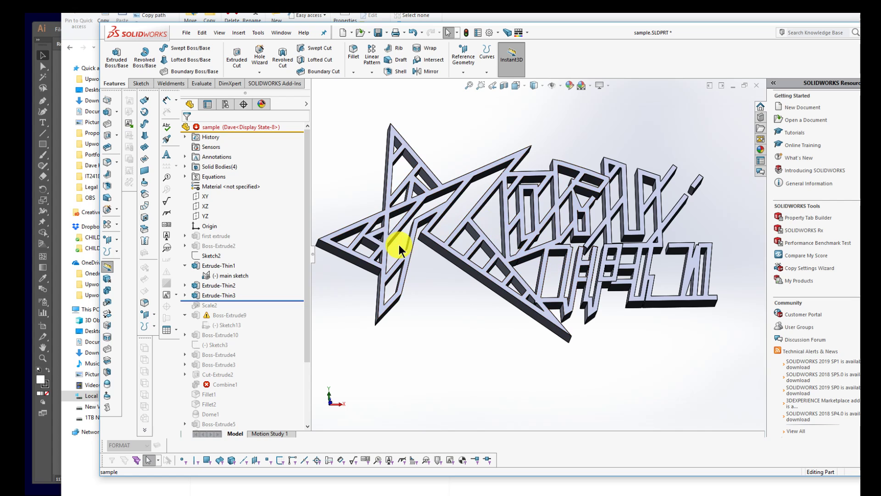
pyautogui.moveTo(453, 295); pyautogui.dragTo(437, 281, button='middle')
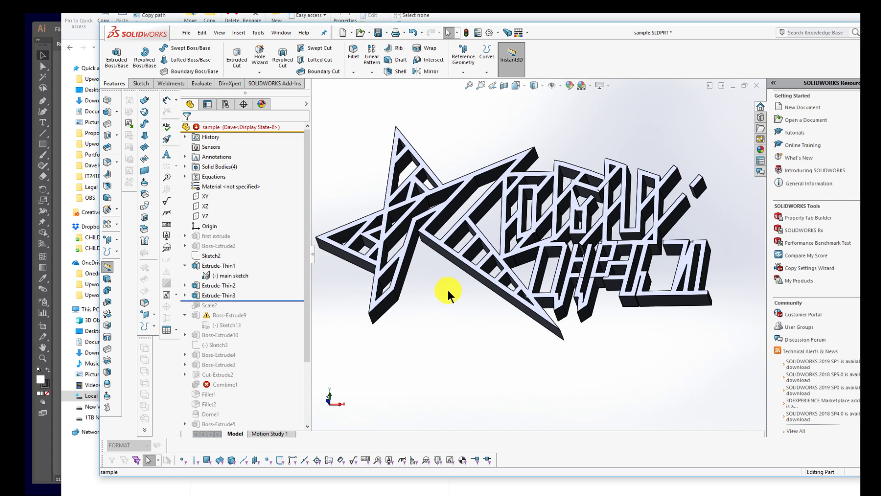
pyautogui.moveTo(450, 290)
pyautogui.mouseDown(button='middle')
pyautogui.moveTo(447, 327)
pyautogui.moveTo(462, 295)
pyautogui.mouseUp(button='middle')
pyautogui.press('Escape')
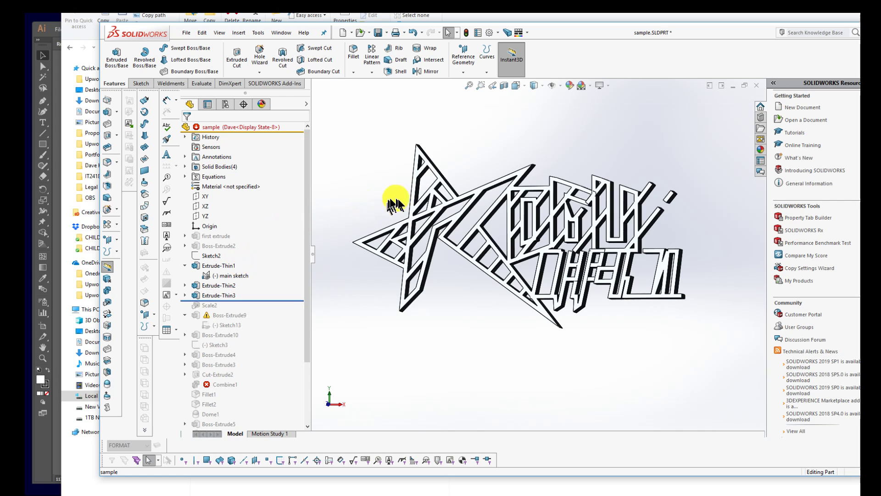
pyautogui.moveTo(239, 274)
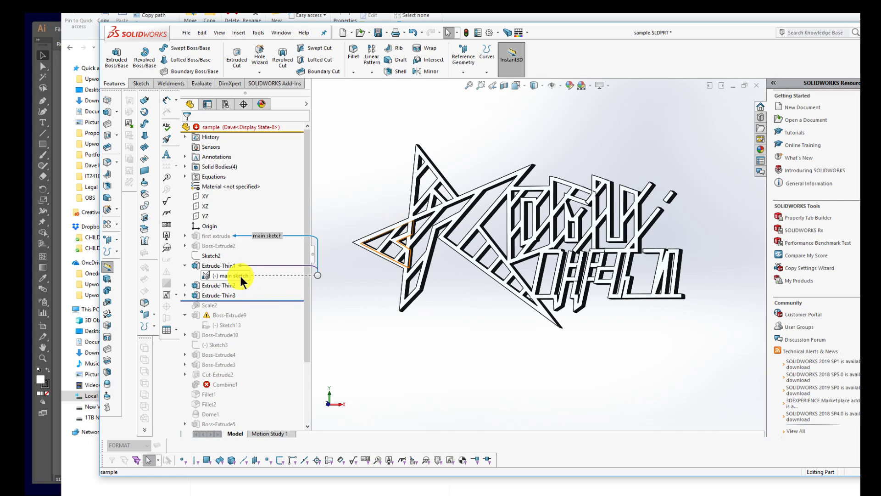
pyautogui.click(232, 275)
pyautogui.click(248, 248)
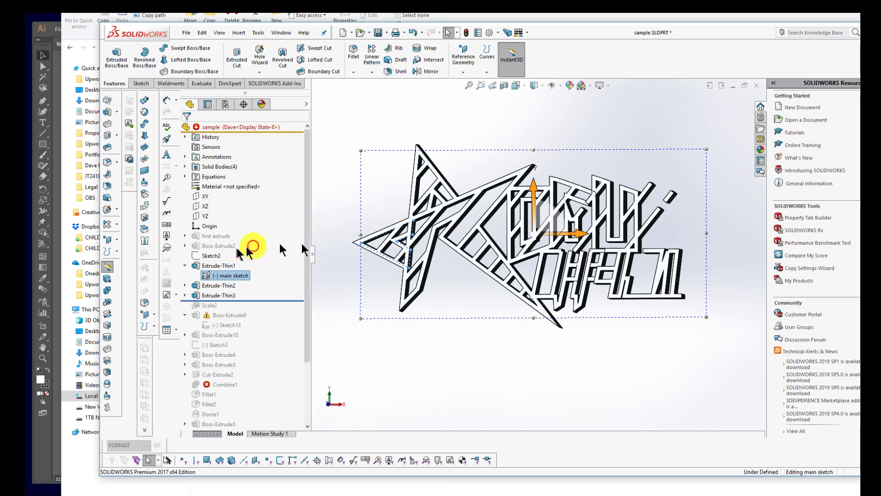
pyautogui.doubleClick(397, 334)
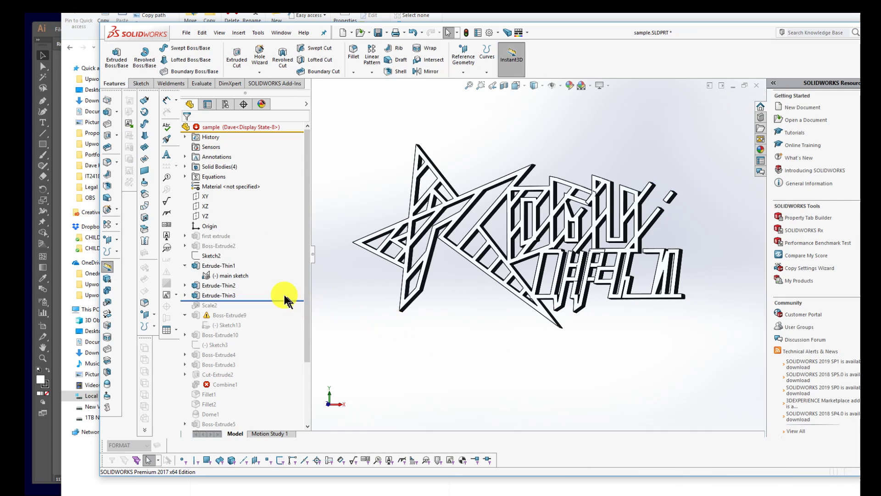
# - Open the first thin extrusion's feature definition for editing and clear all of its selected contours
pyautogui.rightClick(195, 285)
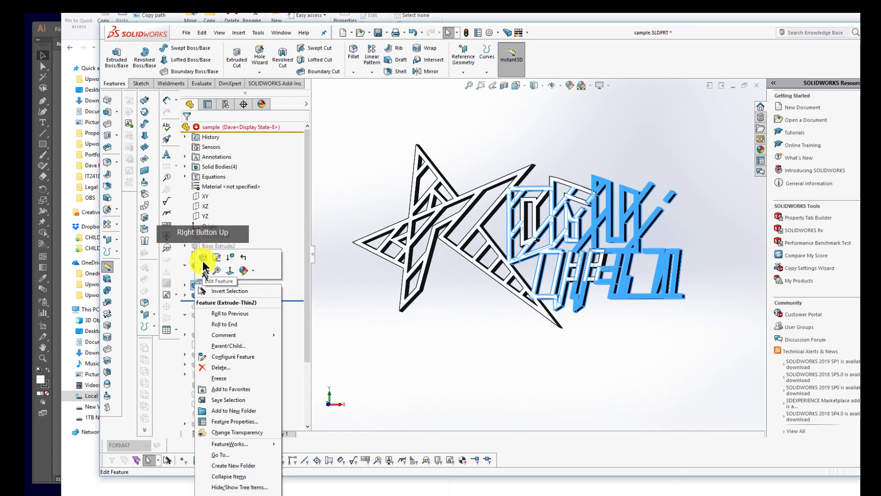
pyautogui.click(197, 265)
pyautogui.click(197, 265)
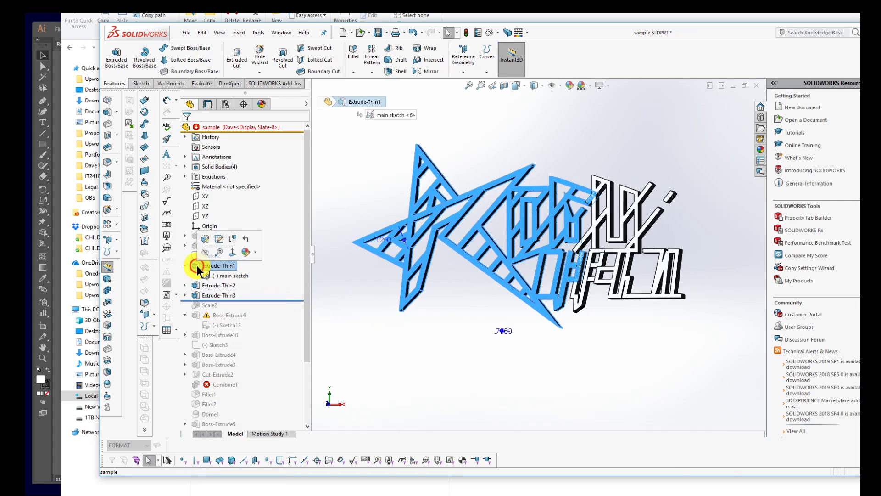
pyautogui.click(205, 238)
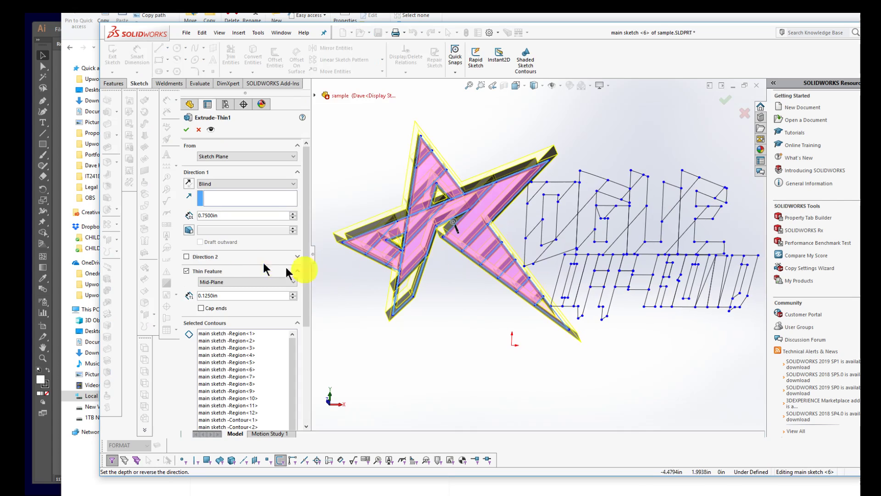
pyautogui.rightClick(236, 423)
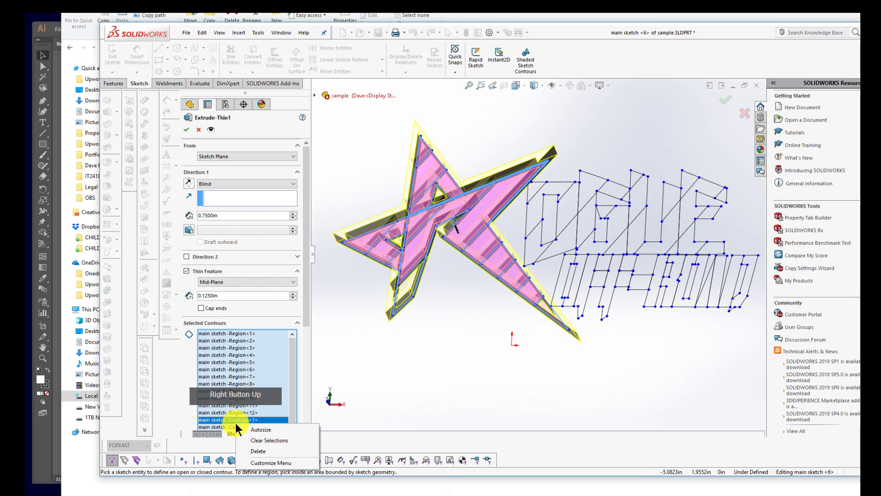
pyautogui.rightClick(235, 354)
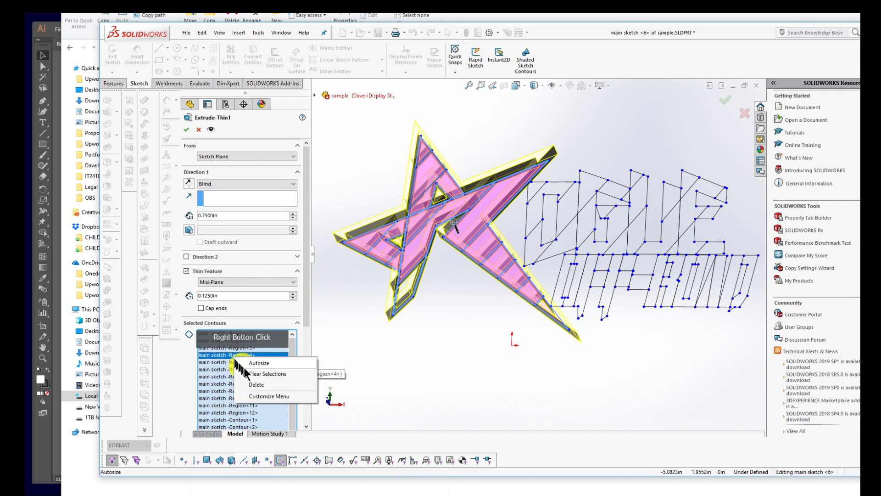
pyautogui.click(268, 374)
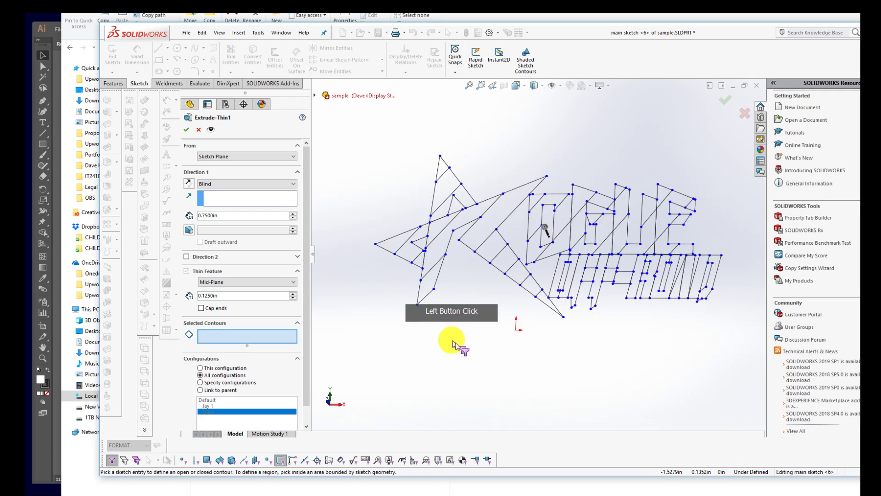
# - Select the star's outline pieces as the thin extrusion's contours, covering all five points
pyautogui.click(393, 242)
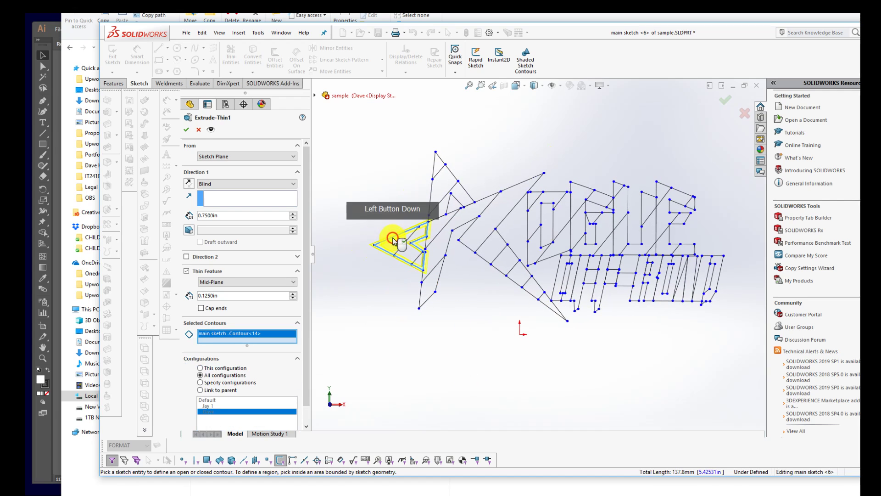
pyautogui.click(419, 299)
pyautogui.click(471, 243)
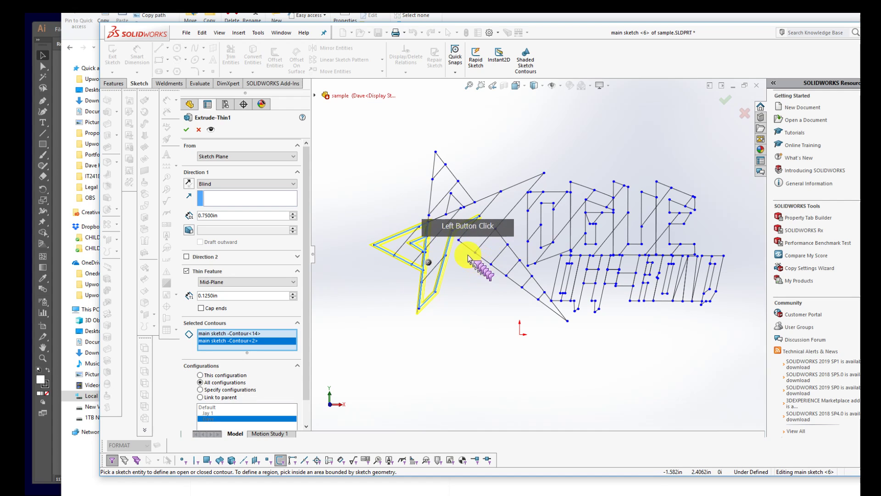
pyautogui.click(491, 216)
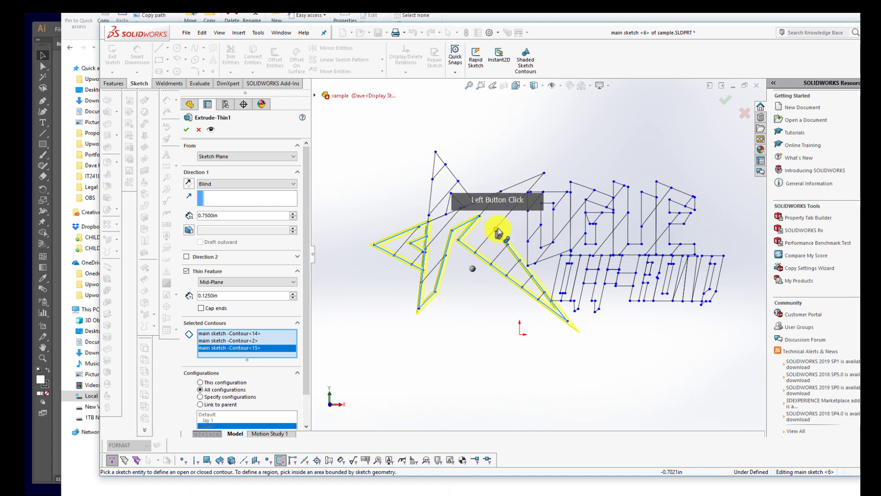
pyautogui.click(463, 178)
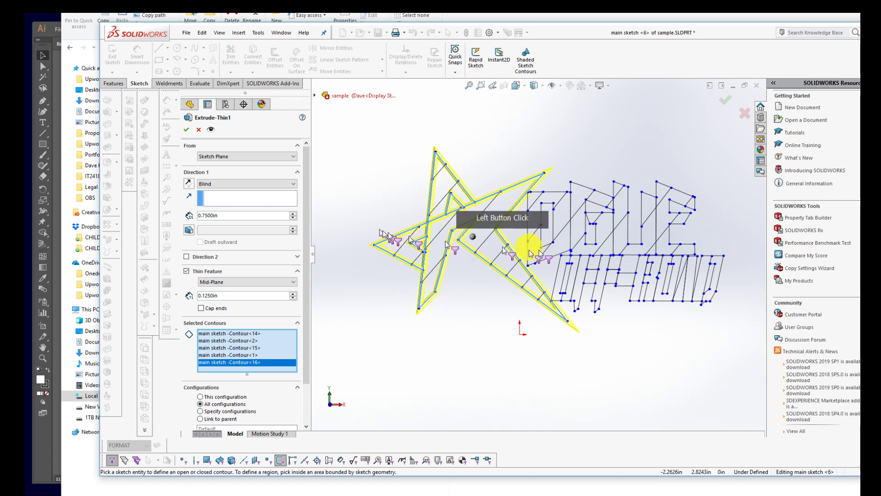
# - Add the first upper-row letter's outer and inner outlines and the second upper-row letter's contours to the selection
pyautogui.click(554, 197)
pyautogui.click(554, 214)
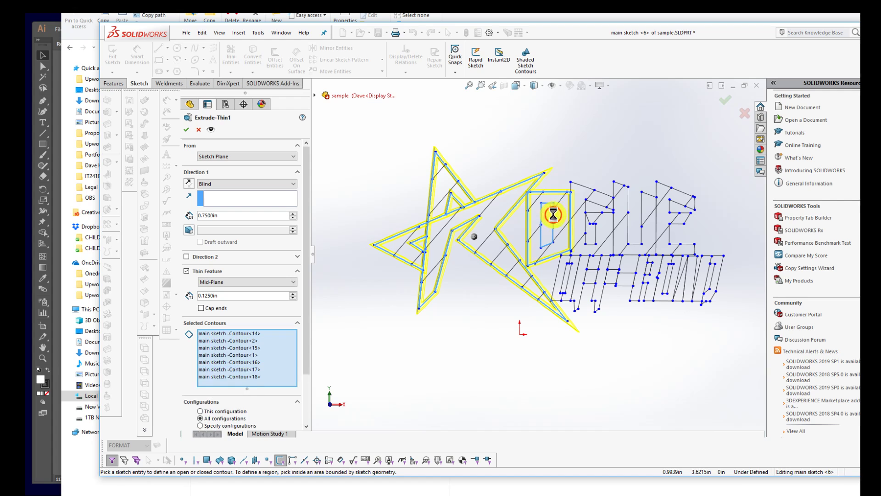
pyautogui.click(588, 190)
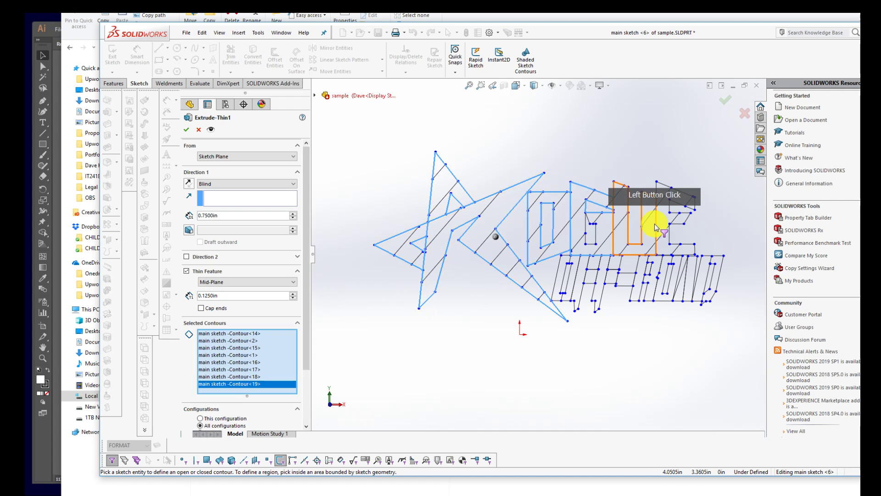
pyautogui.click(580, 187)
pyautogui.moveTo(580, 187); pyautogui.dragTo(597, 257)
# - Add the first lower-row letter's outer outline, inner slot, far side and pointed tail to the selected contours
pyautogui.click(560, 272)
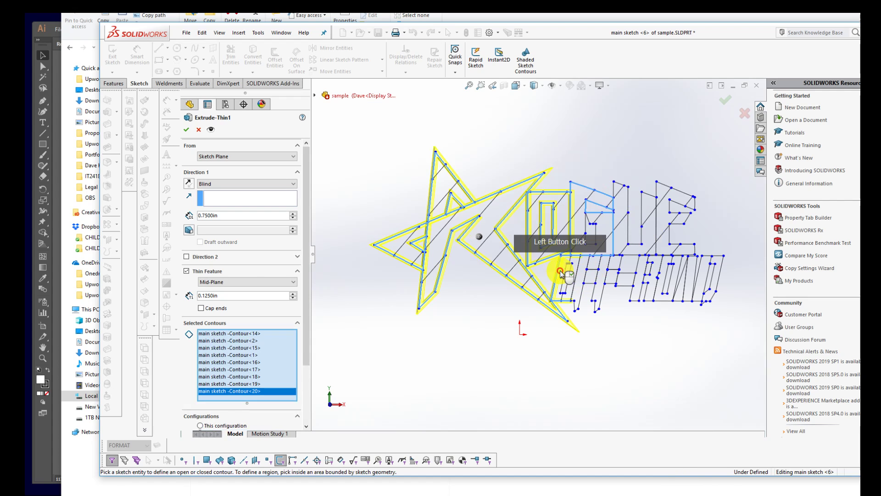
pyautogui.scroll(-5, 568, 280)
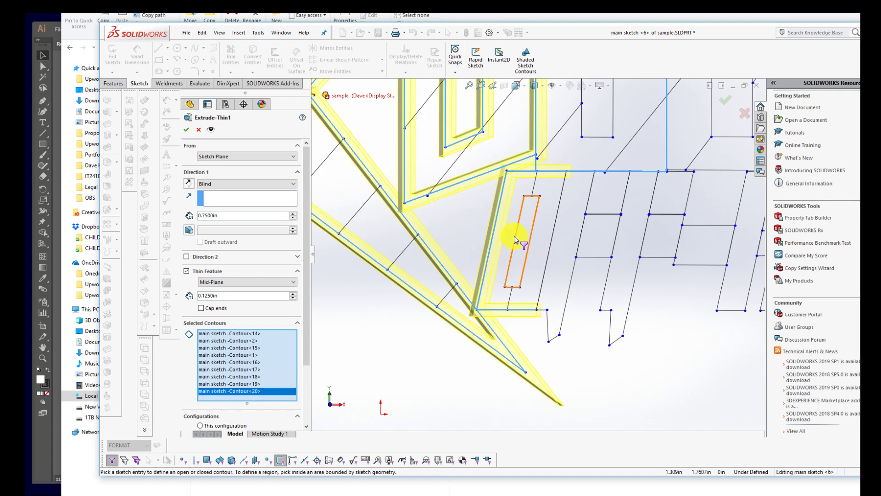
pyautogui.click(516, 241)
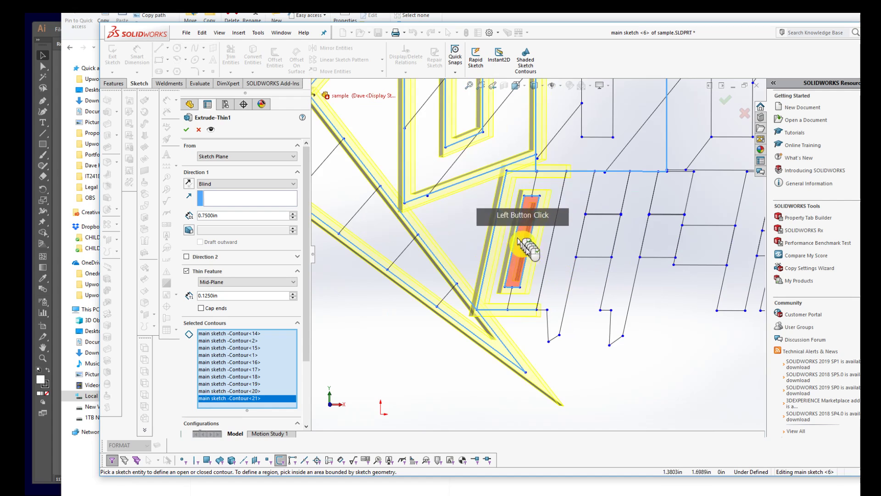
pyautogui.click(549, 243)
pyautogui.scroll(3, 617, 287)
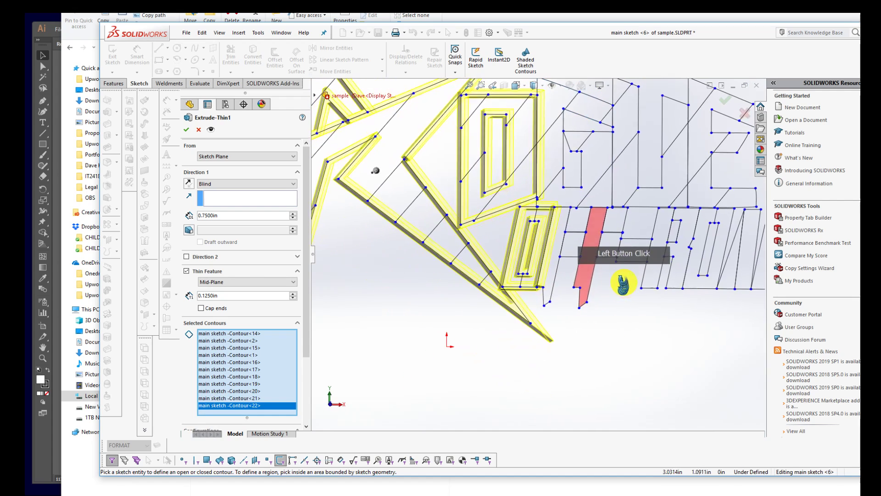
pyautogui.scroll(-6, 572, 294)
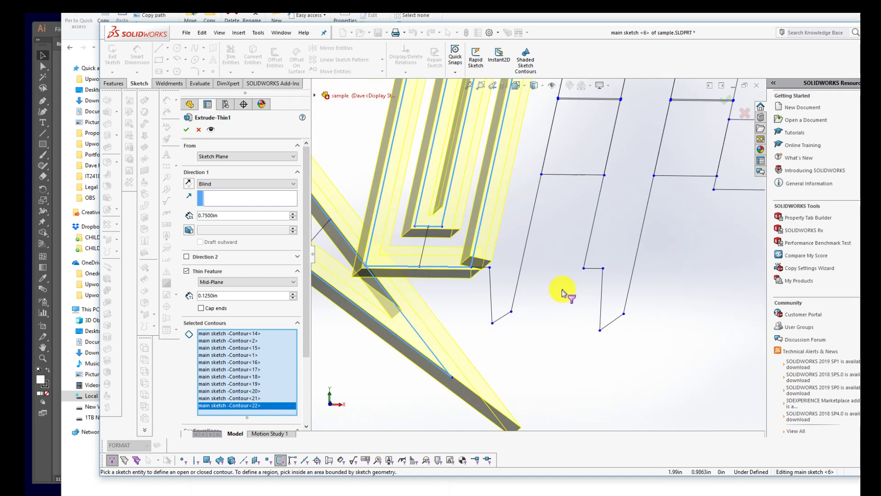
pyautogui.click(483, 268)
# - Add the second lower-row letter's top edge, two crossbars and lower leg to the selected contours
pyautogui.moveTo(482, 268)
pyautogui.mouseDown(button='middle')
pyautogui.moveTo(567, 216)
pyautogui.moveTo(570, 202)
pyautogui.moveTo(566, 210)
pyautogui.moveTo(521, 200)
pyautogui.mouseUp(button='middle')
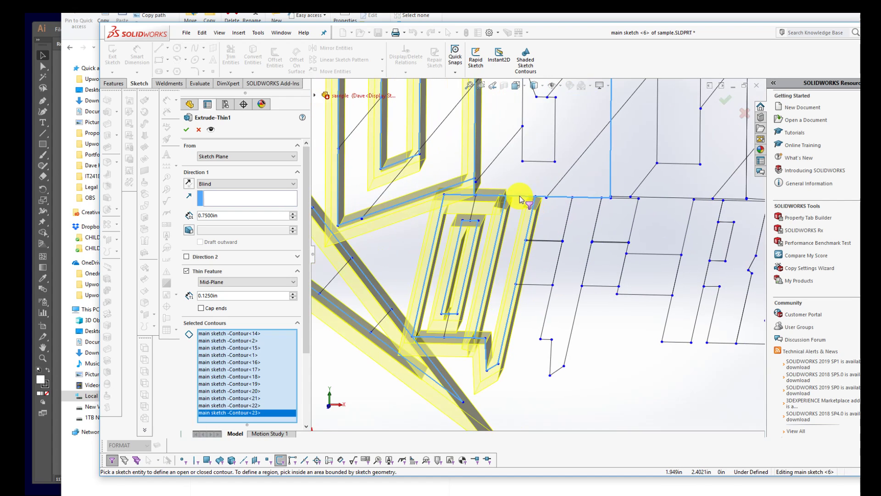
pyautogui.click(524, 201)
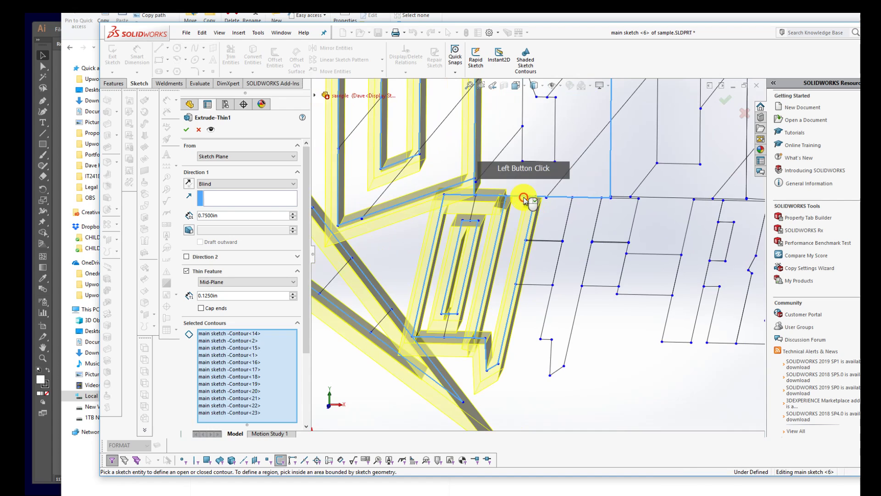
pyautogui.click(548, 244)
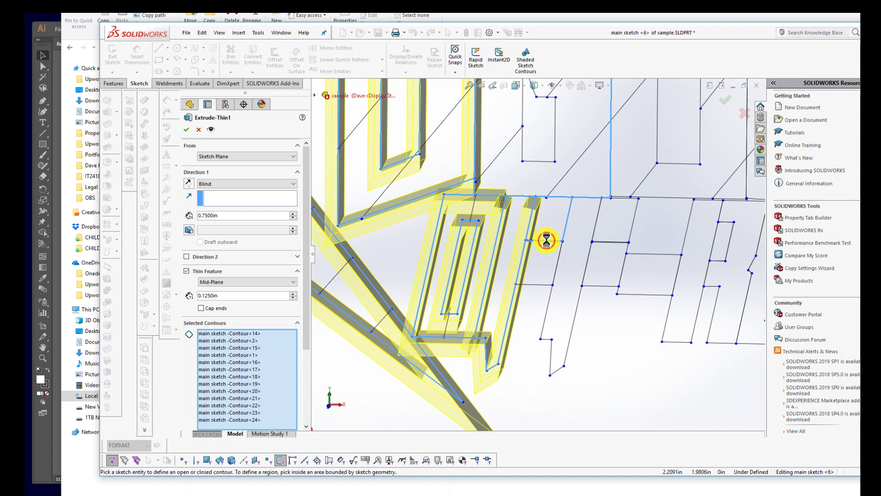
pyautogui.click(545, 288)
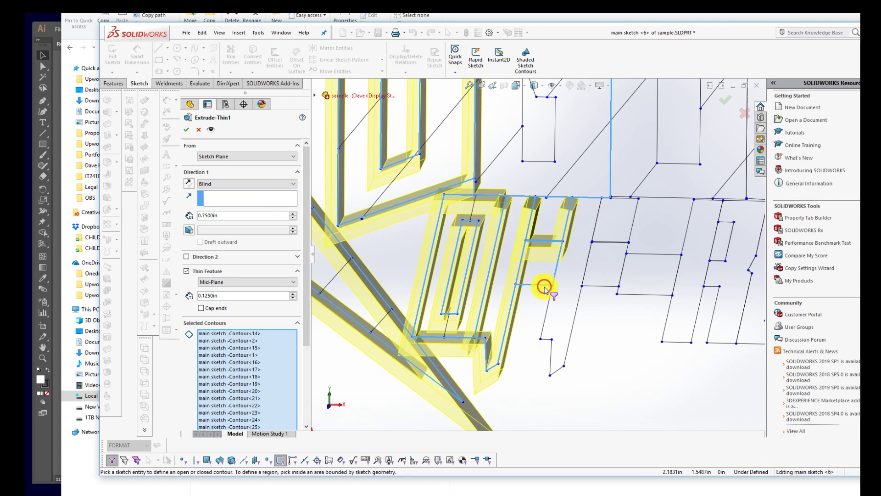
pyautogui.click(543, 322)
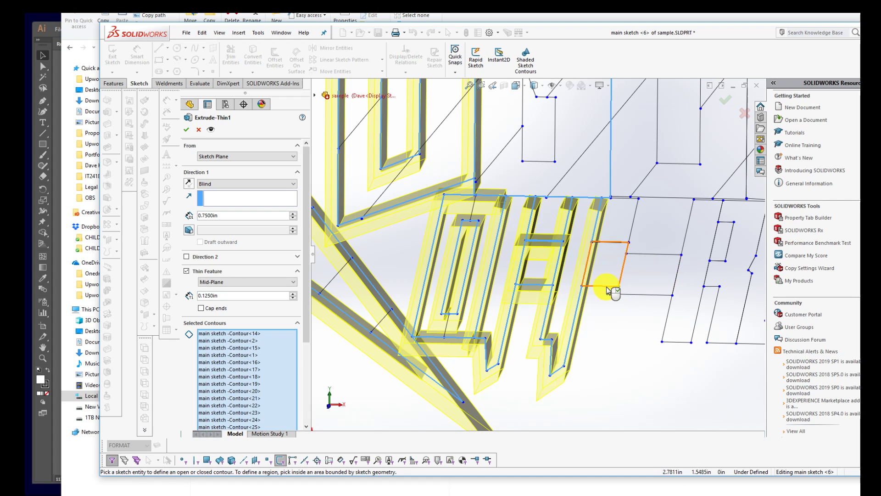
# - Add the third lower-row letter's upper edge and the adjoining lower bar and tall outline to the selected contours
pyautogui.click(636, 237)
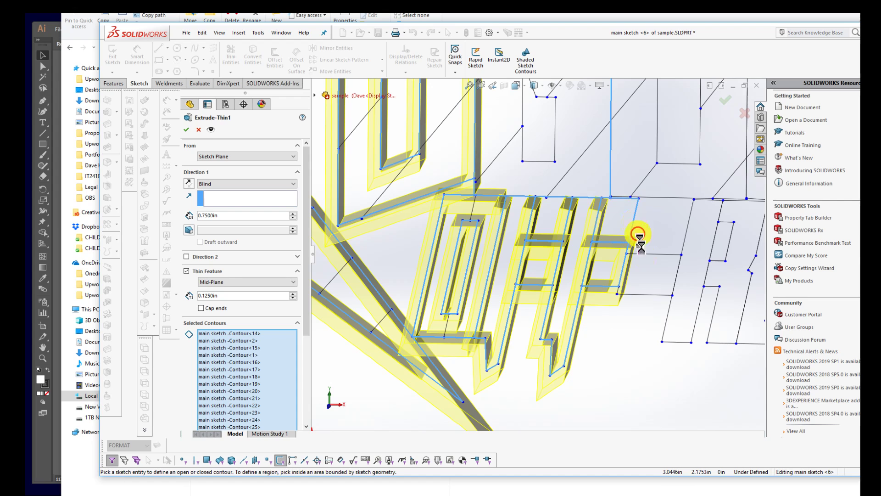
pyautogui.click(664, 307)
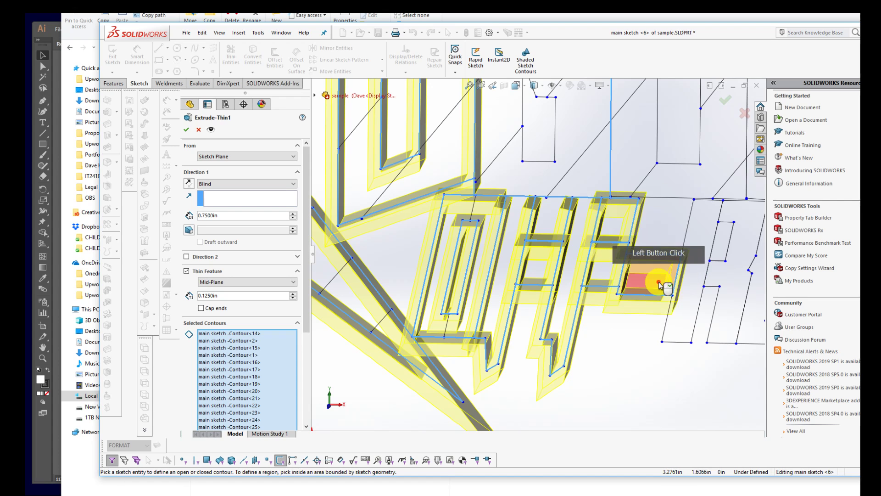
pyautogui.click(666, 319)
# - Add the leg and inner notch edges of the lower-row letter with the kinked side to the selected contours
pyautogui.scroll(4, 749, 305)
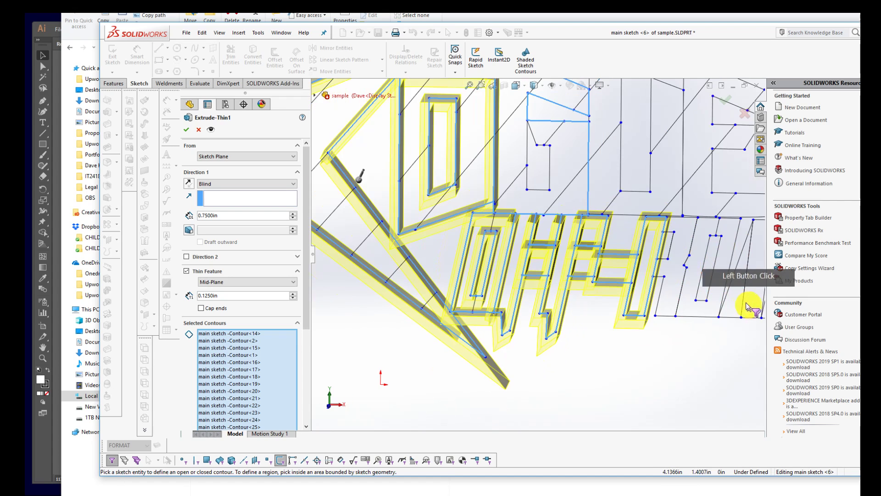
pyautogui.scroll(-3, 687, 287)
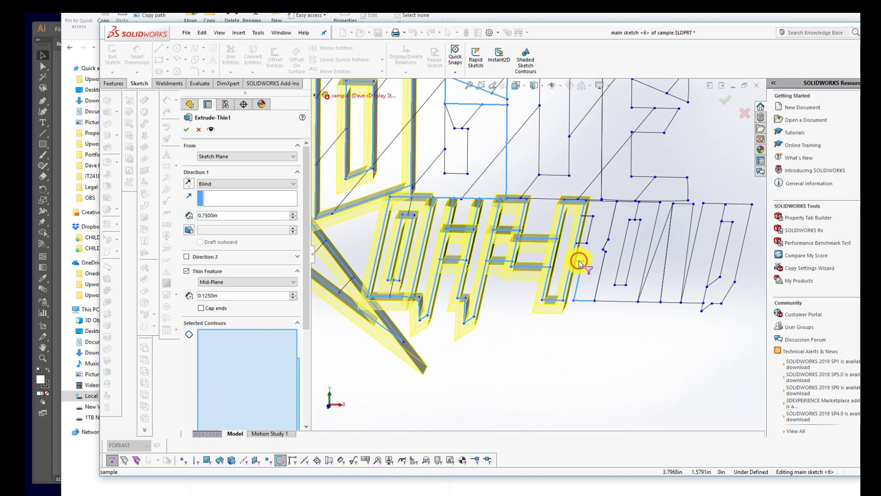
pyautogui.click(599, 285)
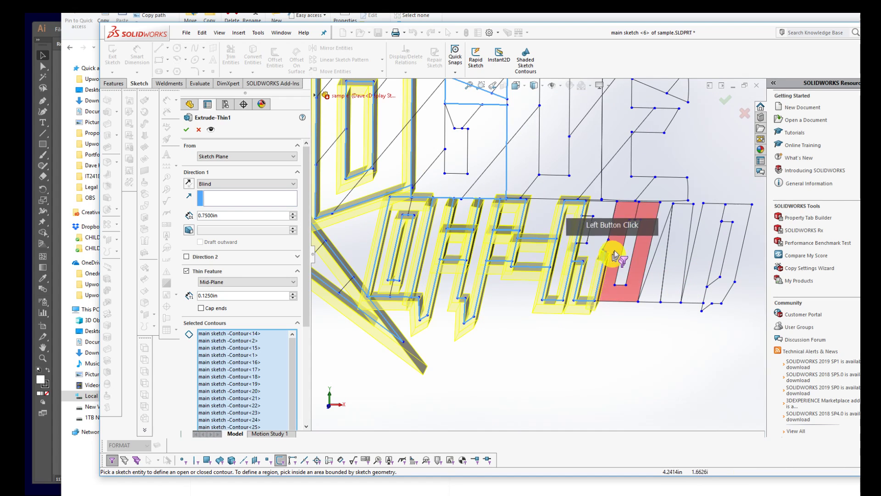
pyautogui.scroll(-5, 596, 259)
pyautogui.click(485, 229)
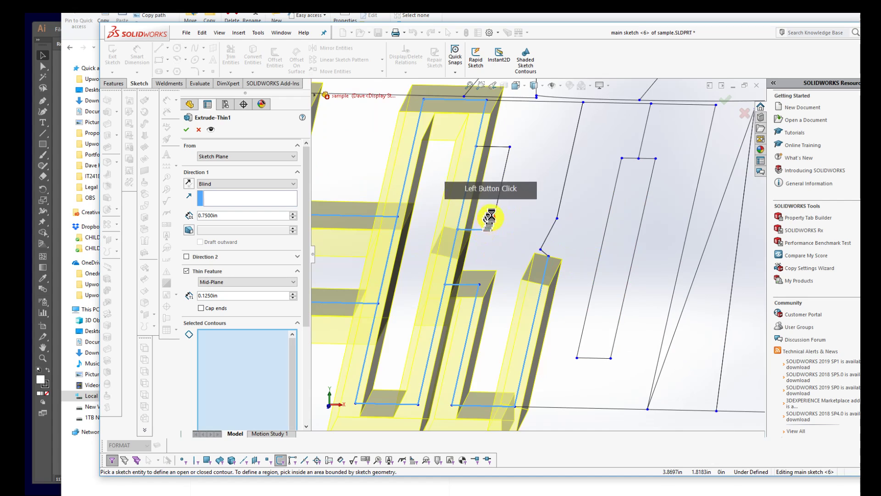
pyautogui.click(509, 145)
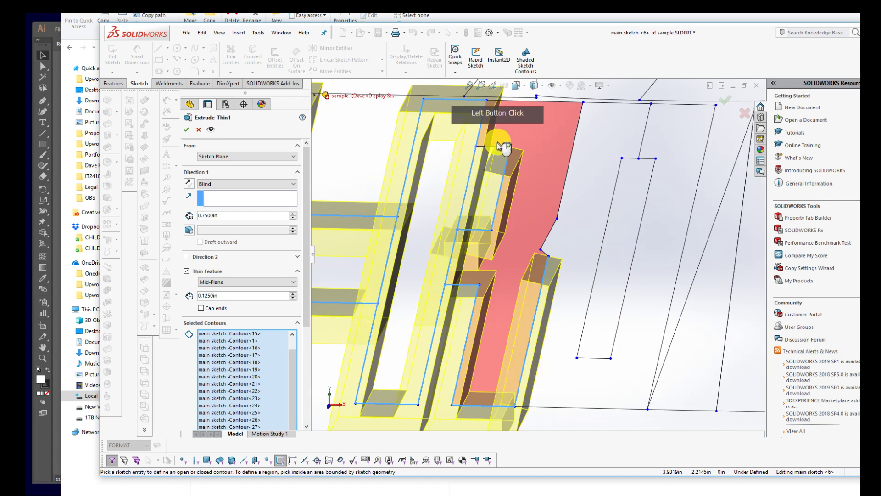
pyautogui.click(510, 145)
# - Add the short angled edges and upper side edge of that letter's kinked side to the selected contours
pyautogui.click(571, 238)
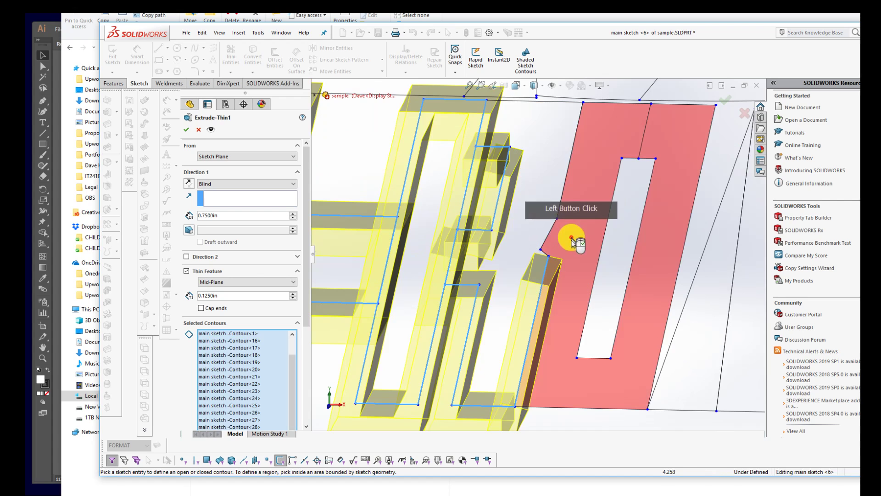
pyautogui.click(545, 251)
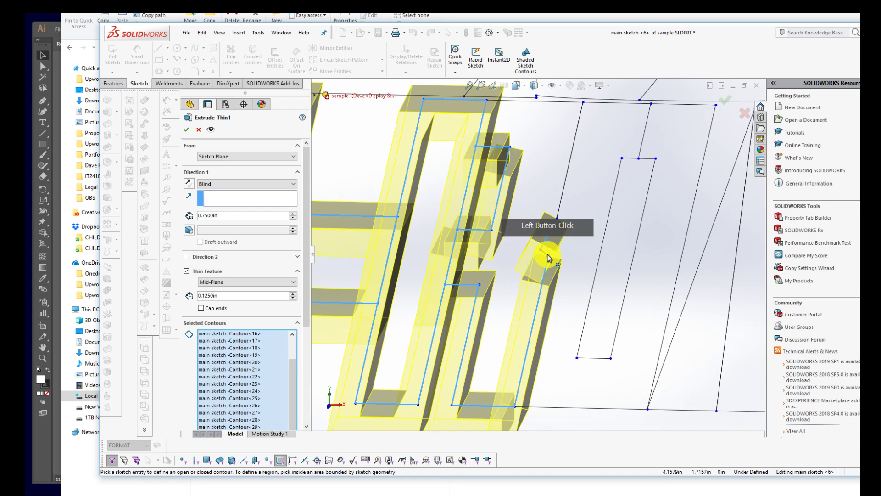
pyautogui.click(545, 252)
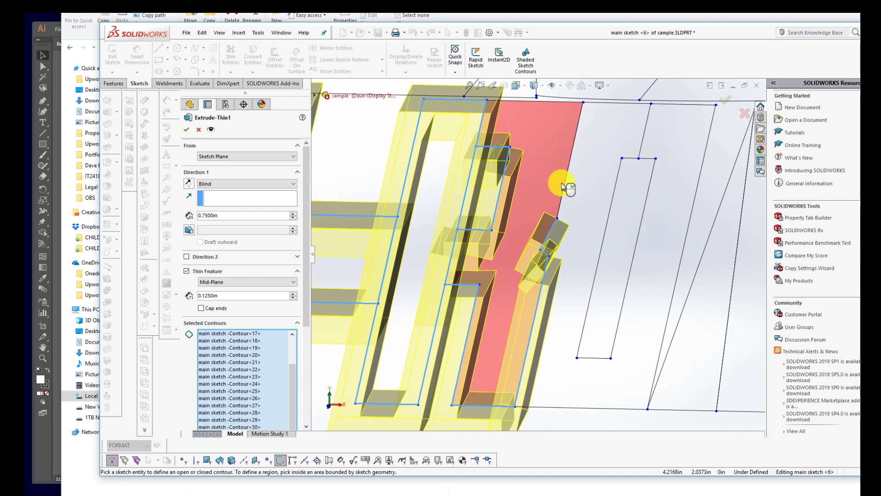
pyautogui.click(565, 183)
# - Add the outer outline and narrow inner slot of the lower-row letter beside the kinked one to the selected contours
pyautogui.scroll(5, 567, 183)
pyautogui.scroll(-4, 557, 204)
pyautogui.click(612, 244)
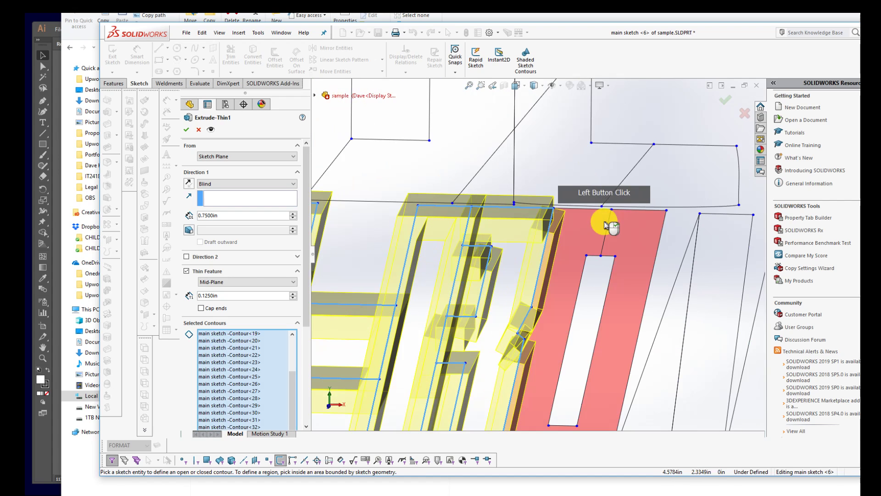
pyautogui.click(596, 255)
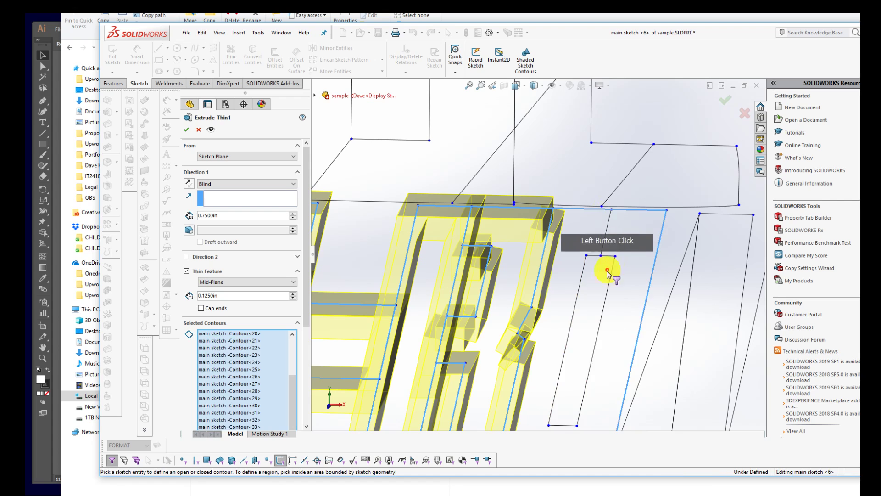
pyautogui.scroll(2, 624, 321)
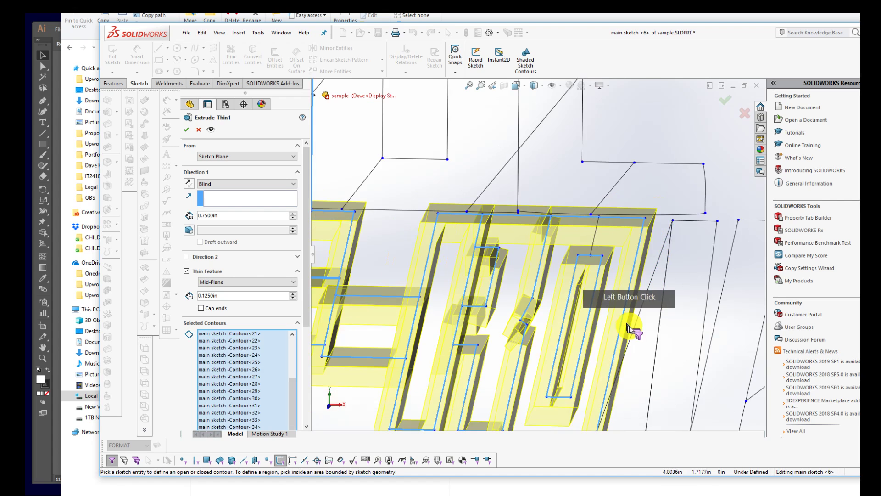
# - Add the slotted lower-row letter's lower edge and the neighbouring N's narrow leg and diagonal to the selected contours
pyautogui.click(516, 384)
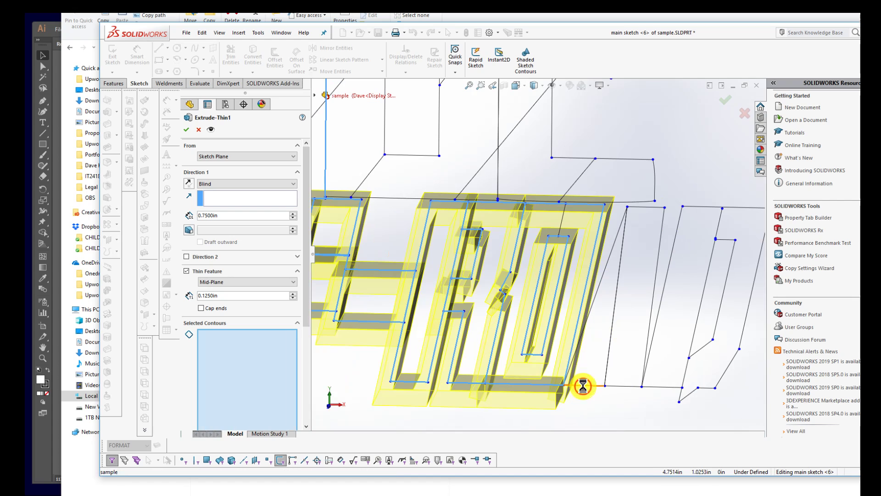
pyautogui.click(632, 348)
pyautogui.click(617, 338)
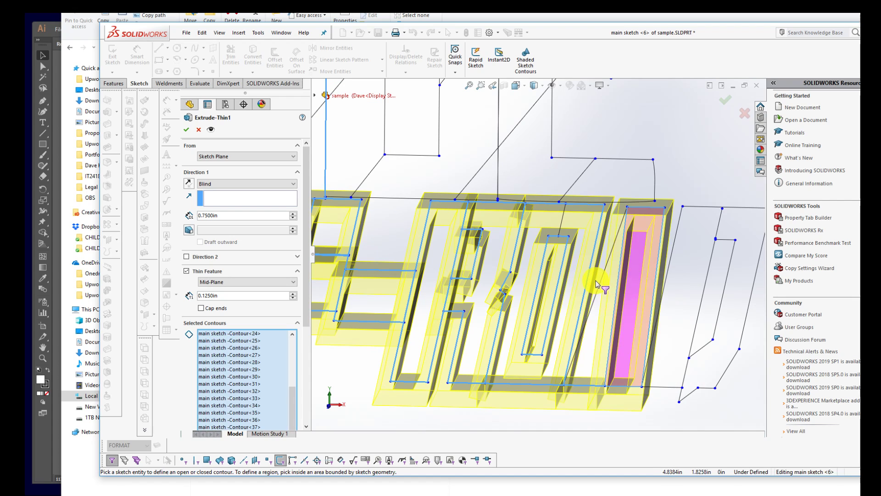
pyautogui.click(599, 292)
# - Add the outer outline of the last lower-row letter, including its upper corner, to the selected contours
pyautogui.click(675, 285)
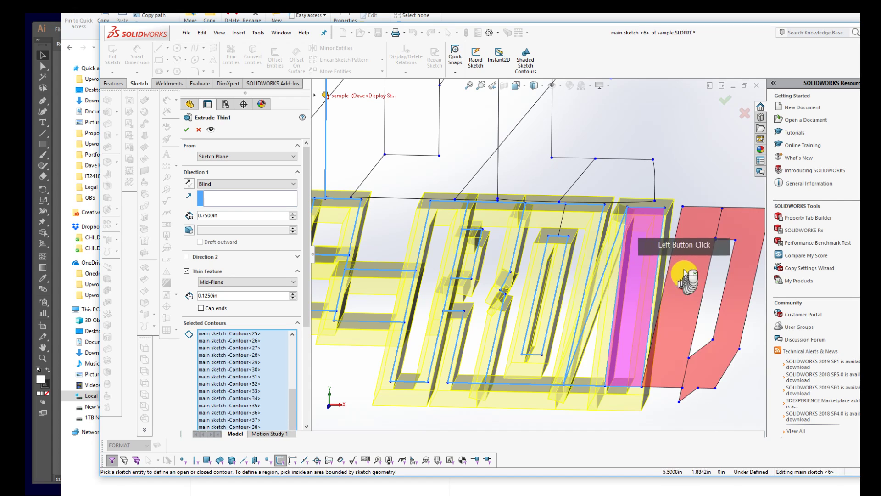
pyautogui.click(674, 242)
pyautogui.click(700, 372)
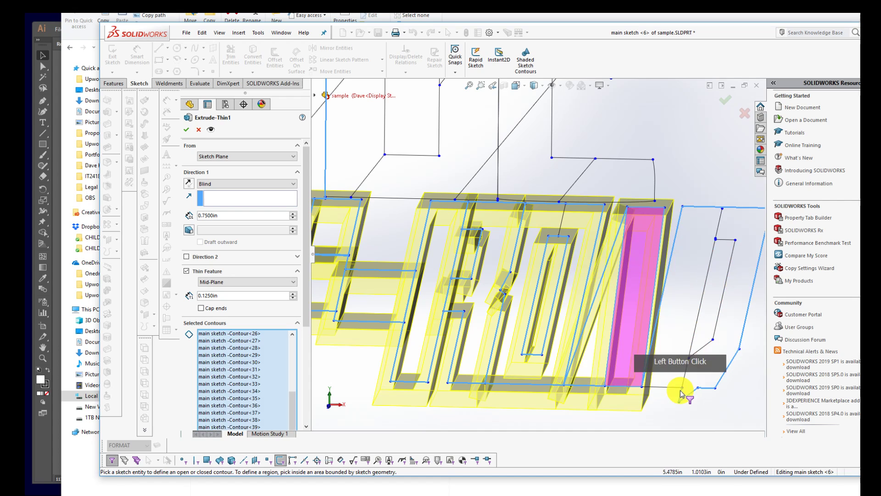
pyautogui.click(678, 218)
pyautogui.click(681, 224)
pyautogui.click(681, 223)
pyautogui.click(678, 218)
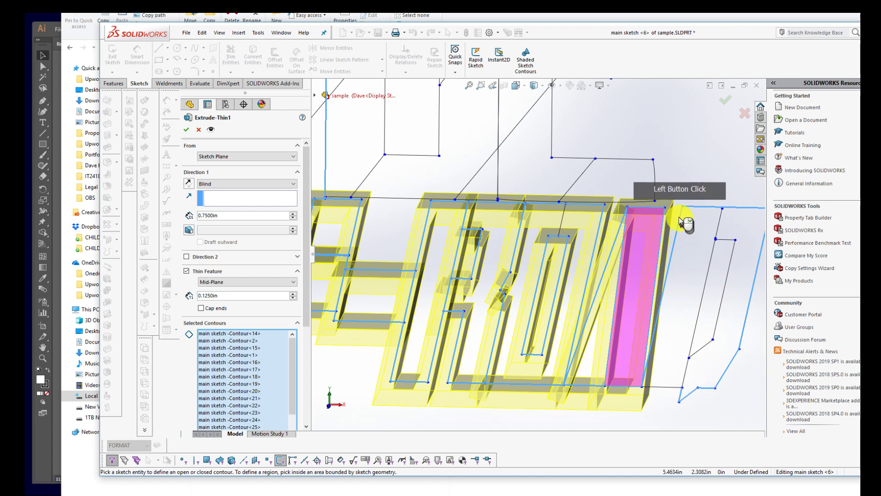
pyautogui.scroll(4, 675, 271)
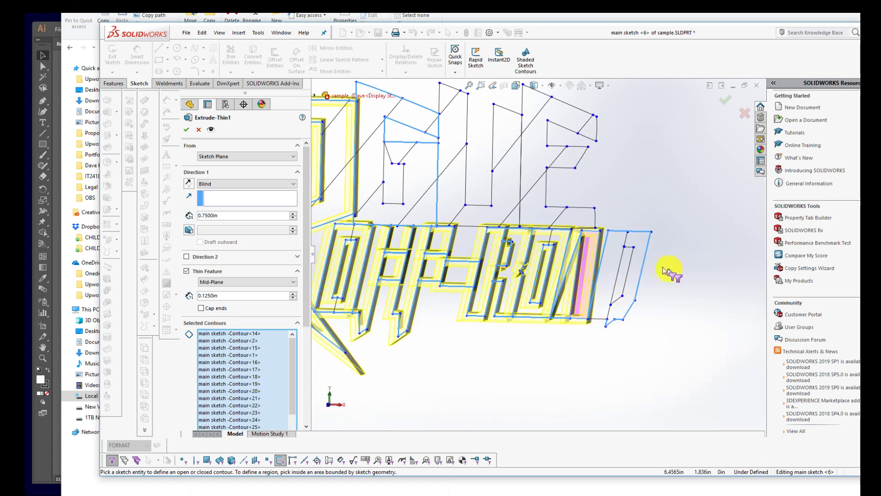
pyautogui.scroll(-8, 615, 243)
pyautogui.click(548, 196)
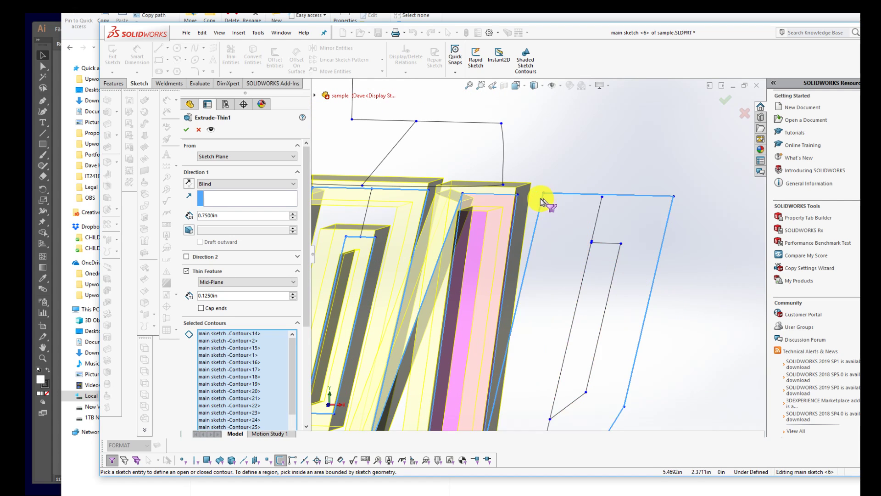
# - Add the outline of the last upper-row letter, the E, to the selected contours
pyautogui.scroll(5, 541, 206)
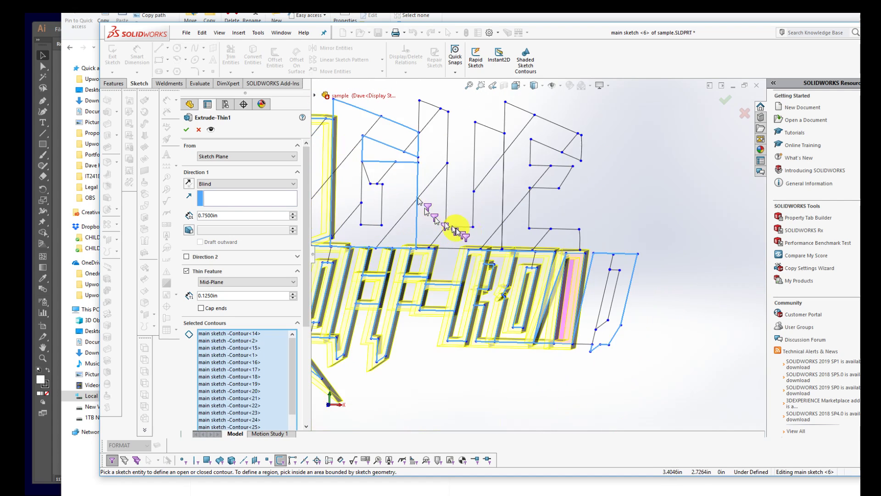
pyautogui.click(571, 271)
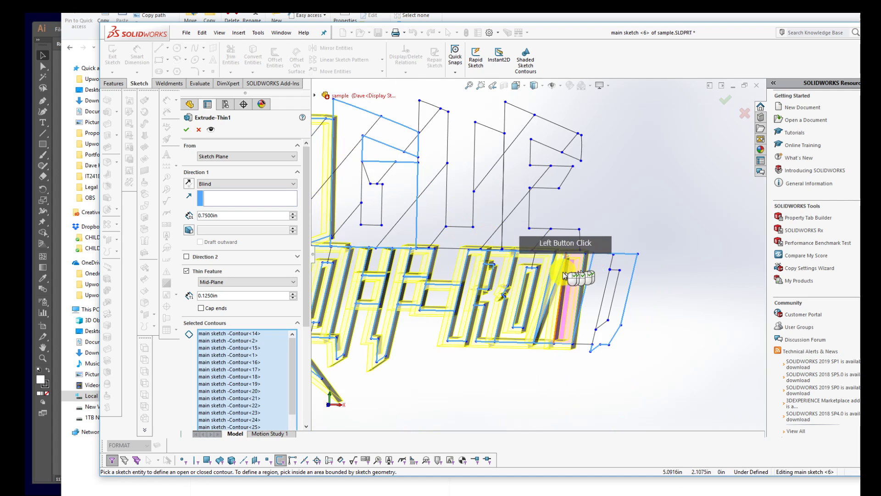
pyautogui.scroll(-3, 550, 248)
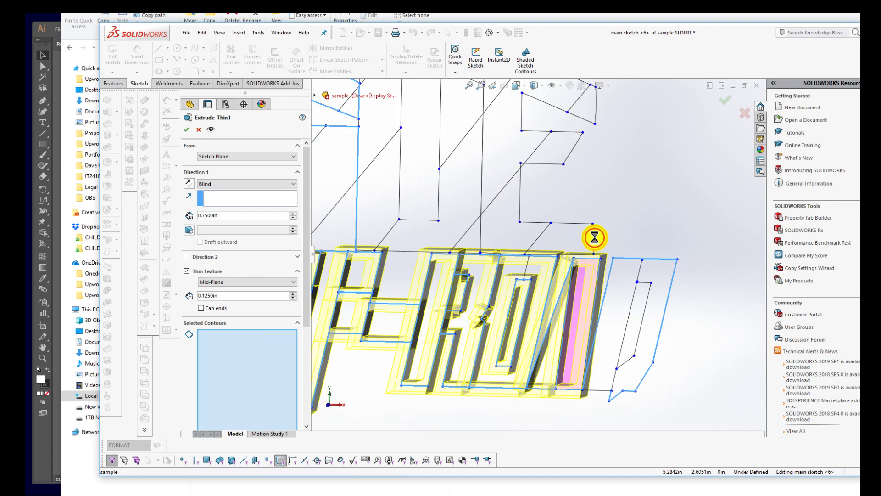
pyautogui.click(596, 252)
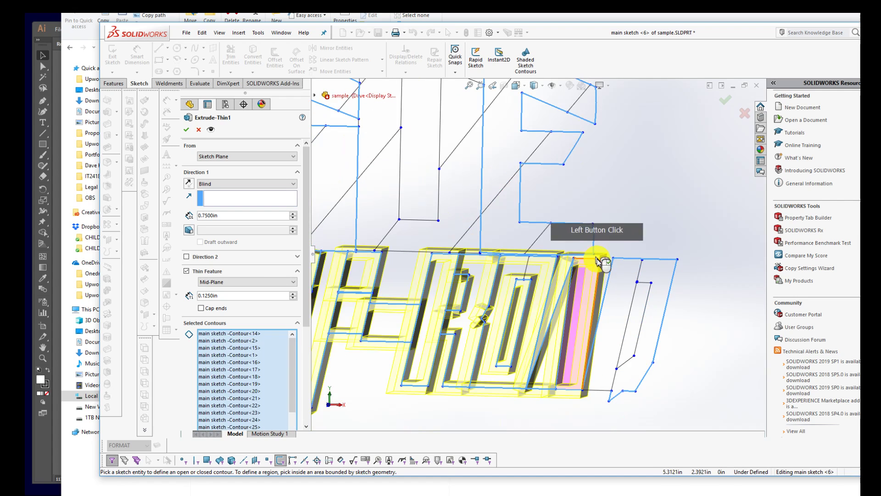
pyautogui.click(619, 272)
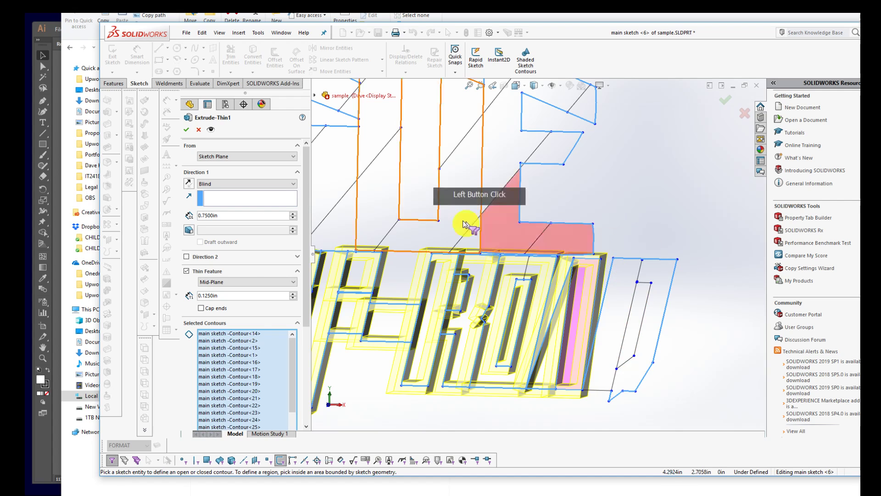
# - Add the U-shaped upper-row letter's outline to the selected contours and try the E's upper edge again
pyautogui.scroll(3, 454, 223)
pyautogui.scroll(2, 442, 227)
pyautogui.click(451, 186)
pyautogui.click(453, 186)
pyautogui.click(478, 195)
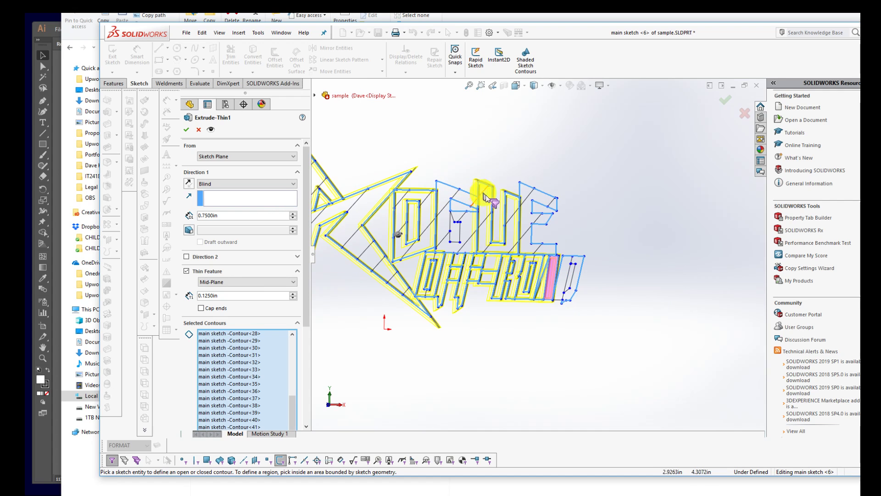
pyautogui.scroll(-5, 522, 209)
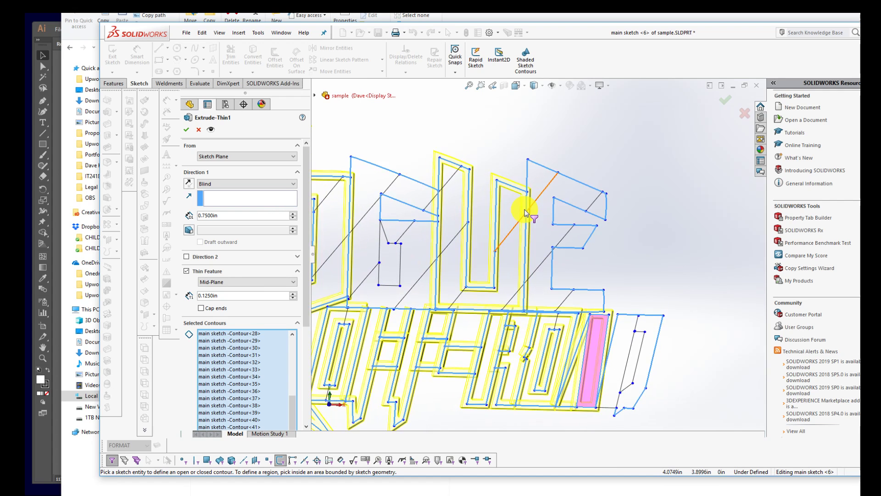
pyautogui.click(528, 174)
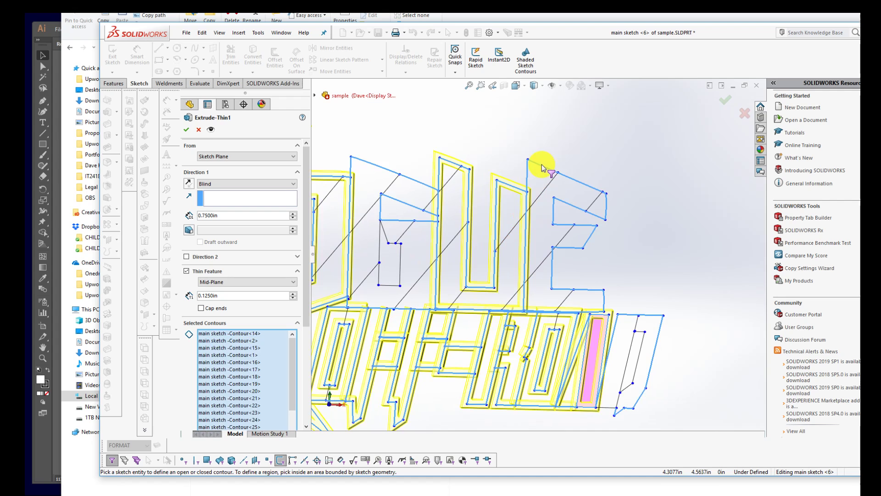
pyautogui.click(540, 167)
# - Check the selected contours across the star and lettering and accept the edited first thin extrusion
pyautogui.scroll(6, 527, 212)
pyautogui.scroll(-4, 499, 253)
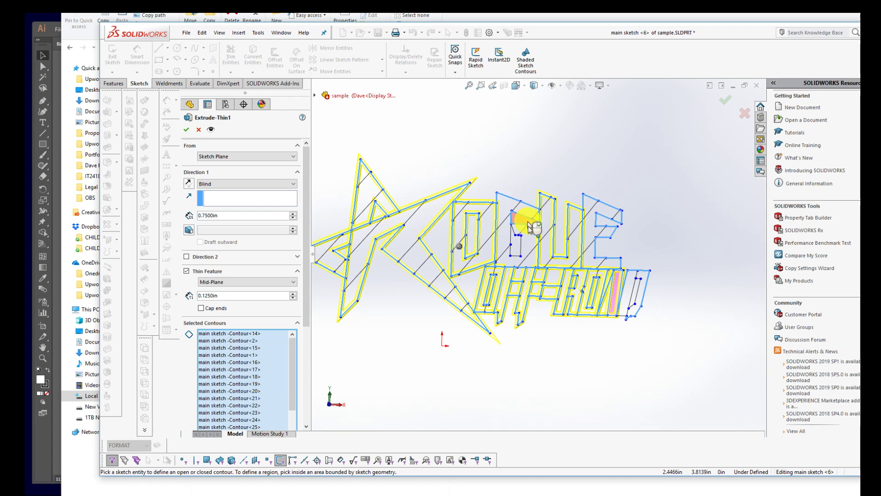
pyautogui.scroll(-1, 536, 242)
pyautogui.scroll(-5, 505, 340)
pyautogui.scroll(3, 527, 317)
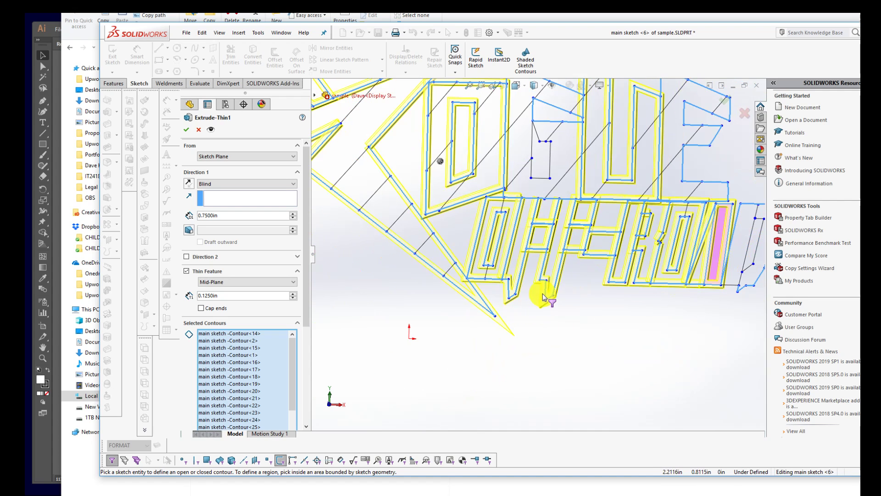
pyautogui.scroll(3, 579, 295)
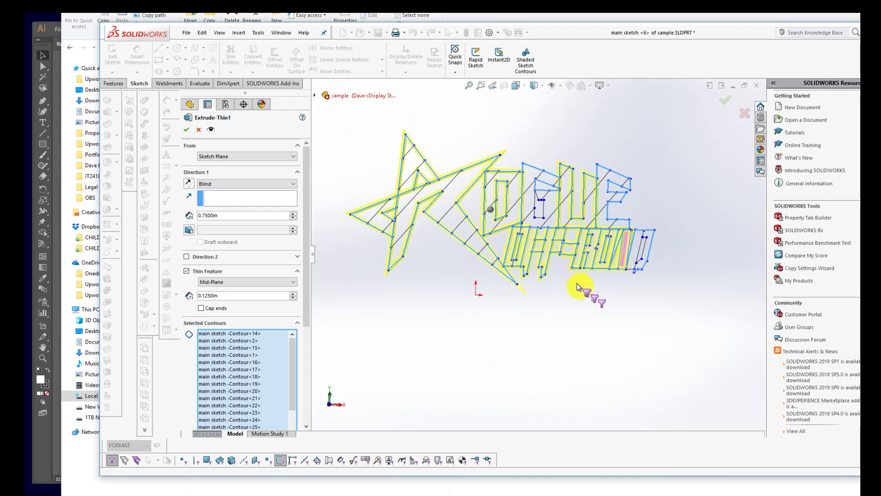
pyautogui.scroll(-3, 564, 250)
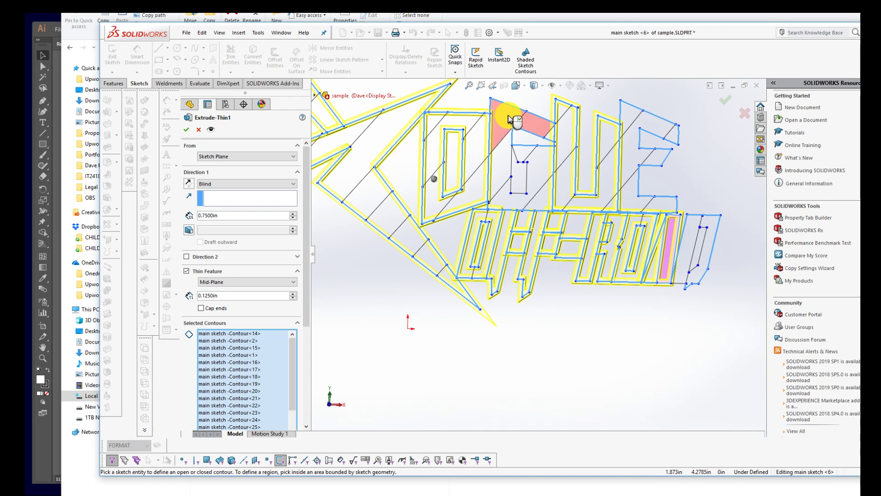
pyautogui.click(186, 130)
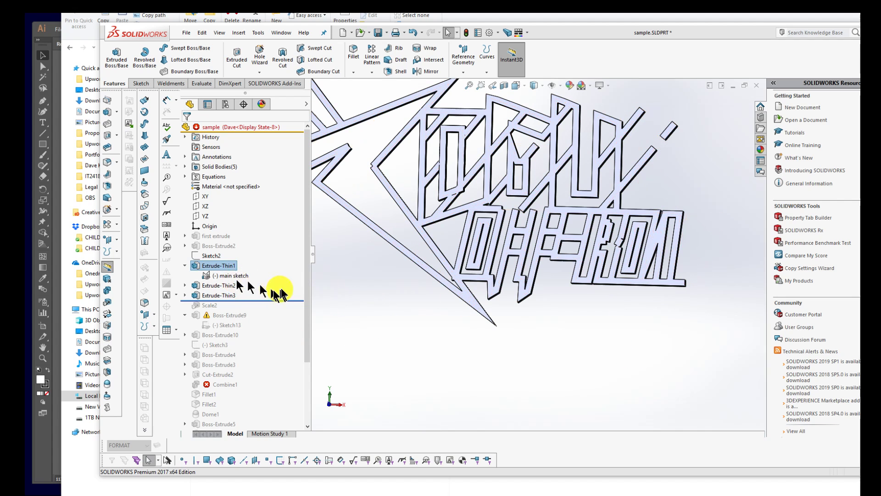
# - Examine the rebuilt star and lettering from an angled view for missing letter walls
pyautogui.click(412, 329)
pyautogui.scroll(5, 413, 328)
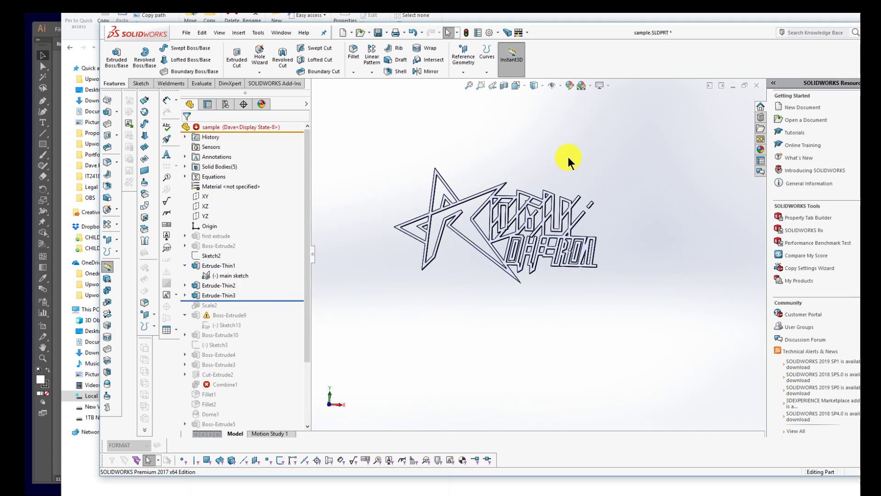
pyautogui.moveTo(556, 173); pyautogui.dragTo(554, 222, button='middle')
pyautogui.scroll(-4, 574, 214)
pyautogui.scroll(3, 519, 266)
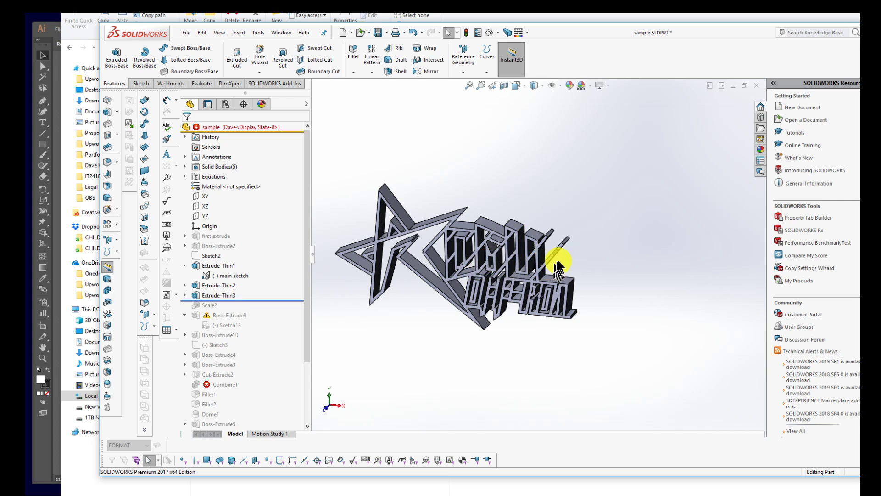
pyautogui.scroll(-3, 565, 271)
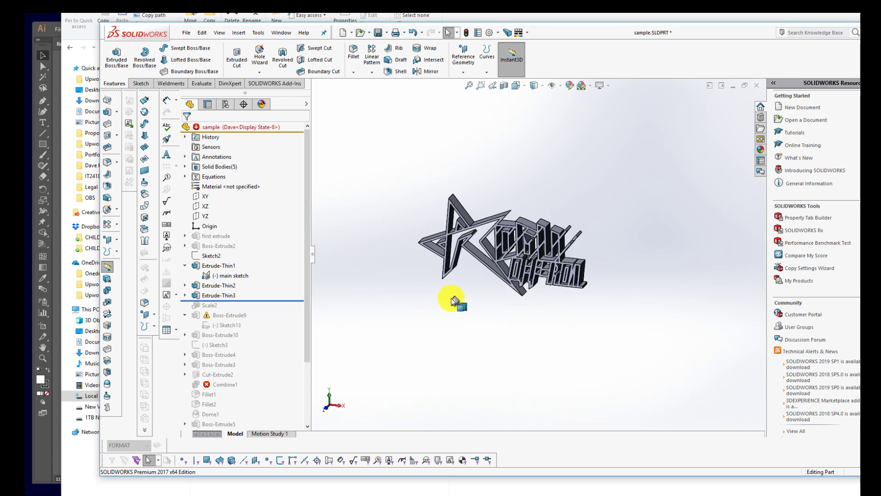
pyautogui.scroll(5, 455, 302)
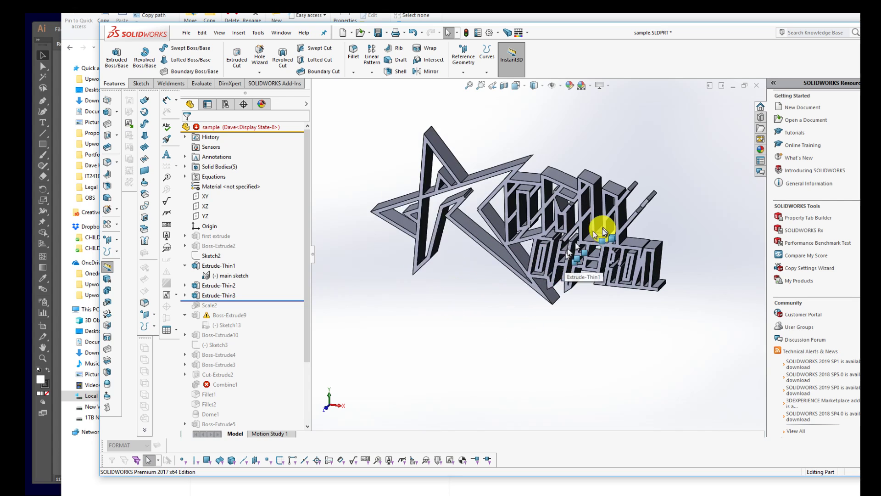
# - Show the main sketch of the first thin extrusion over the extruded star and lettering
pyautogui.click(218, 275)
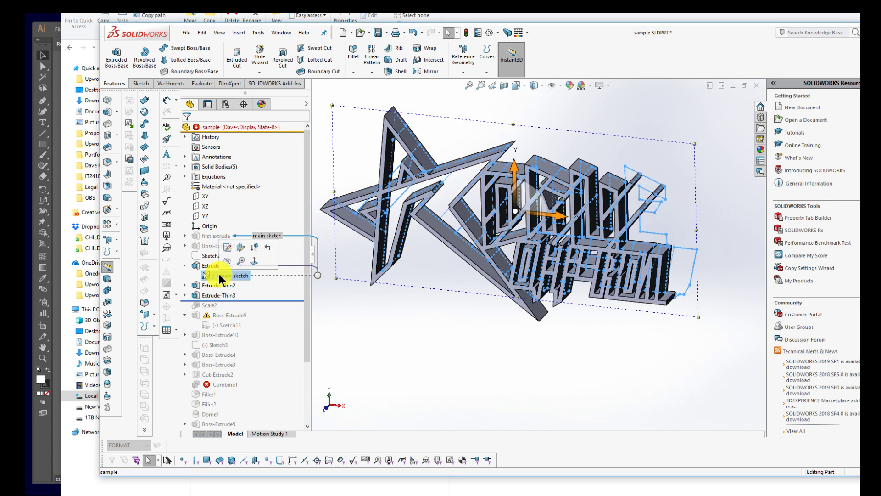
pyautogui.click(483, 354)
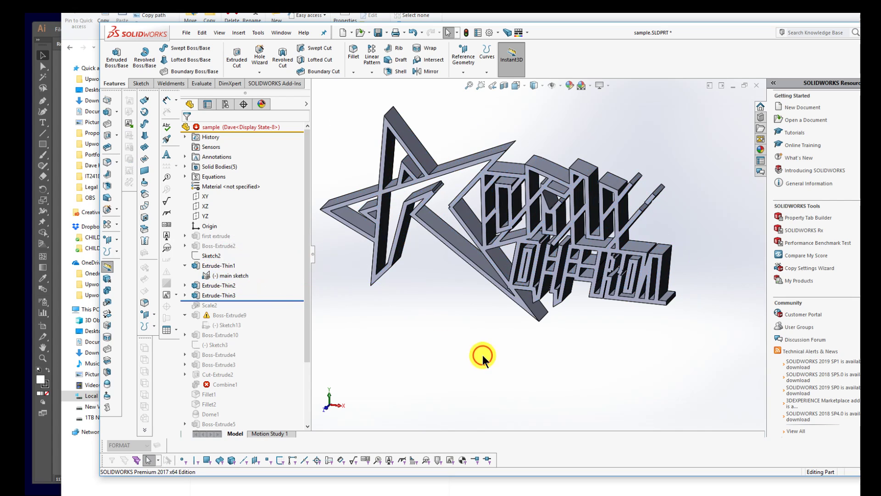
pyautogui.click(219, 275)
pyautogui.click(424, 314)
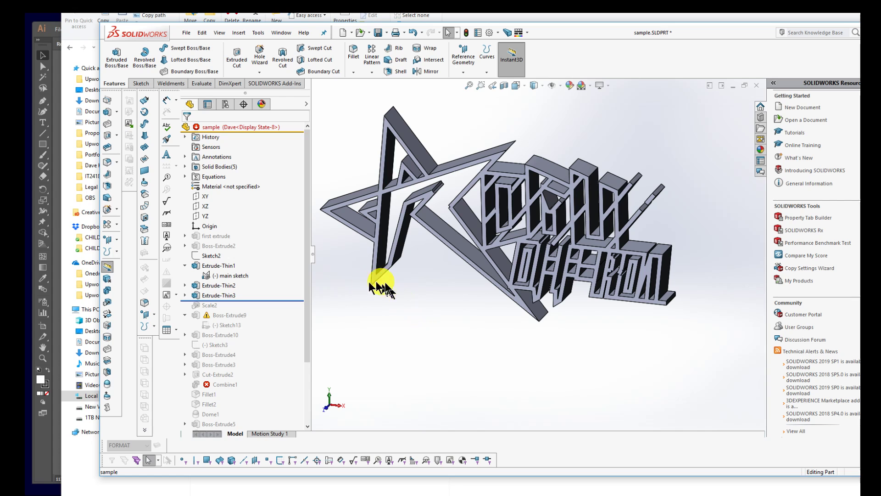
pyautogui.moveTo(216, 275)
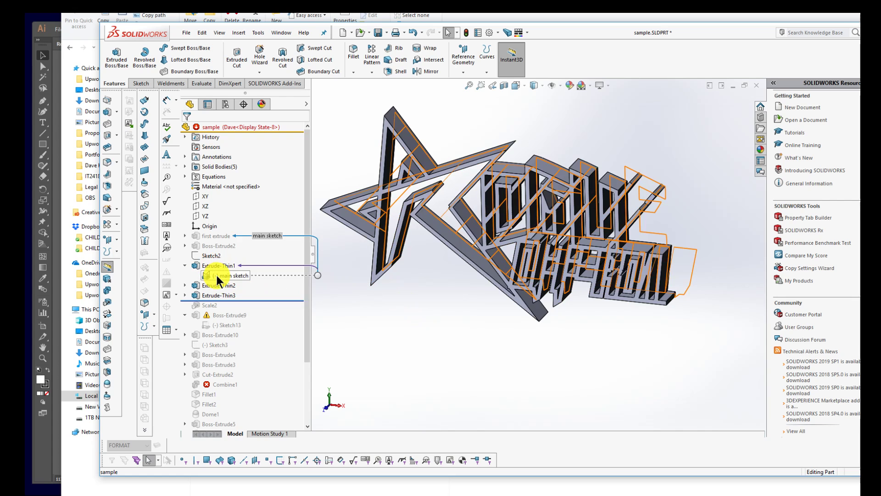
pyautogui.click(232, 277)
pyautogui.click(456, 336)
pyautogui.click(262, 280)
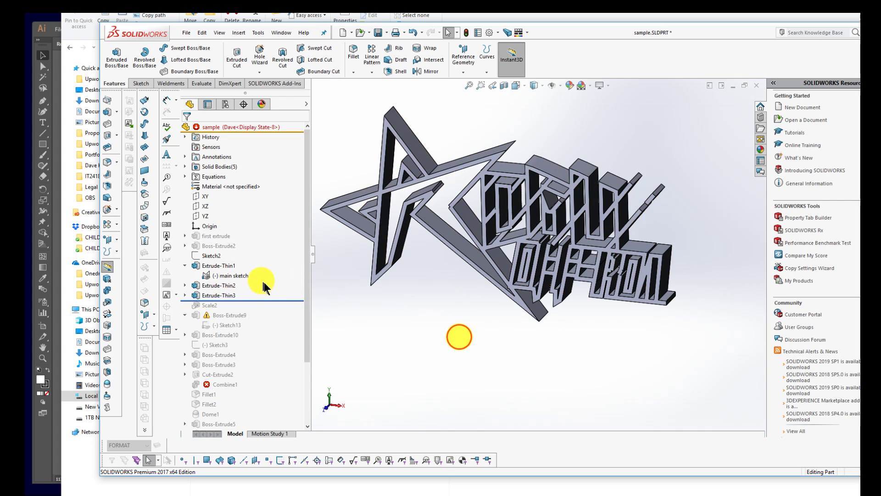
pyautogui.click(592, 236)
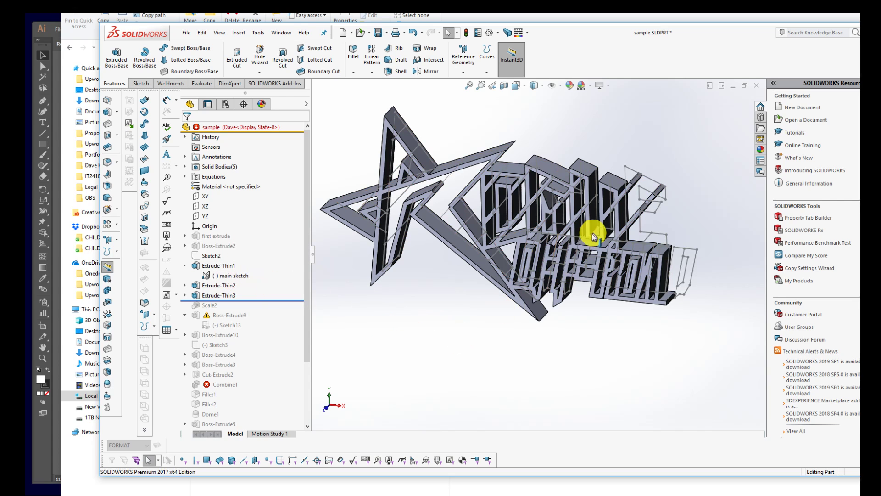
# - Try to extrude the outline of the upper row's last letter E as a mid-plane thin feature
pyautogui.click(118, 53)
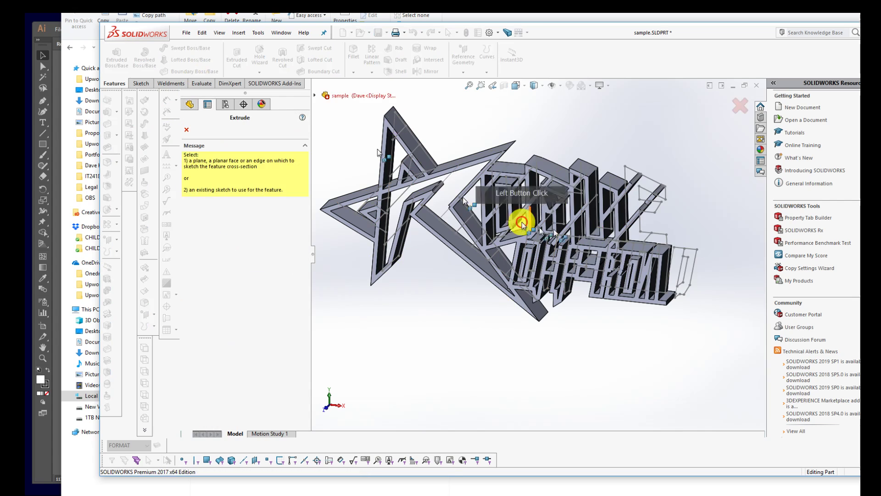
pyautogui.scroll(-3, 538, 227)
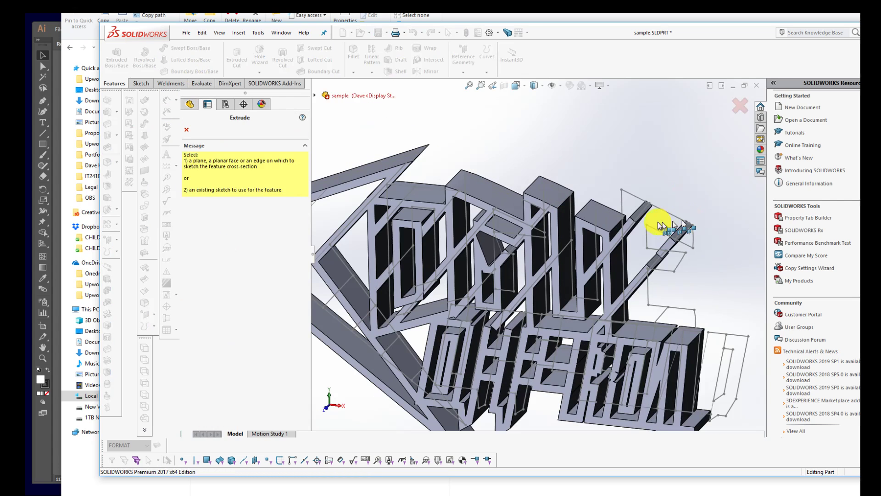
pyautogui.click(637, 194)
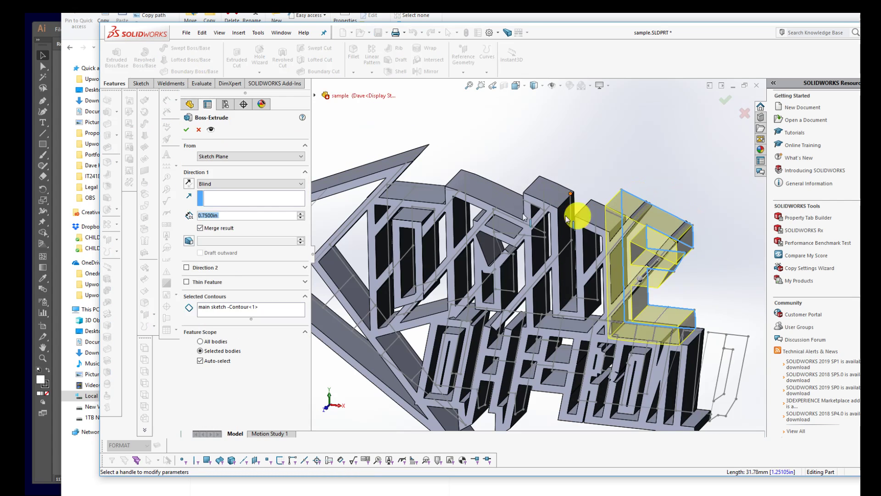
pyautogui.click(189, 281)
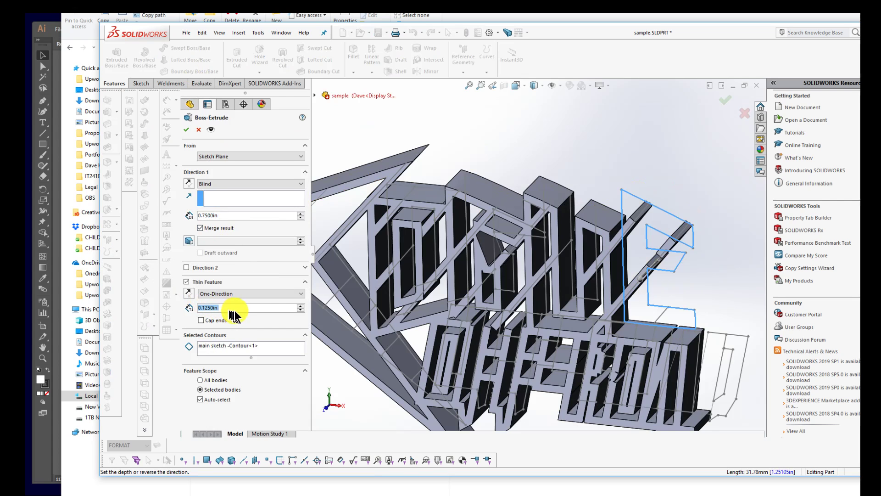
pyautogui.click(238, 294)
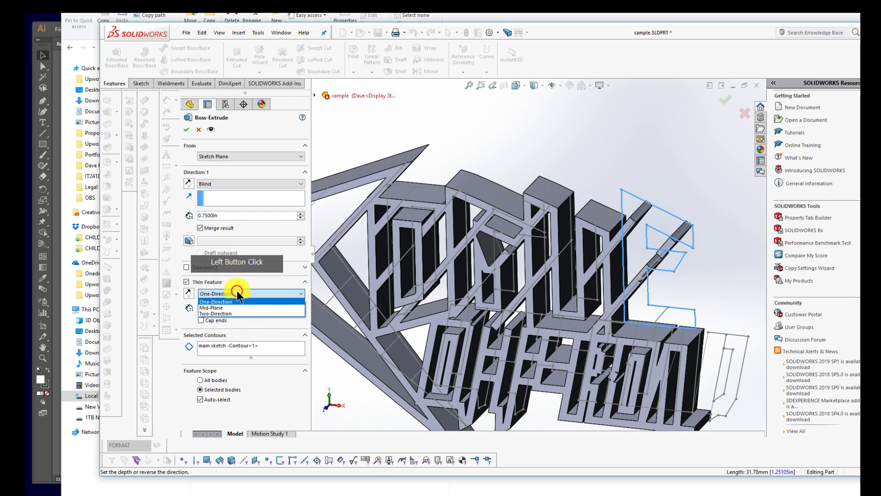
pyautogui.click(232, 304)
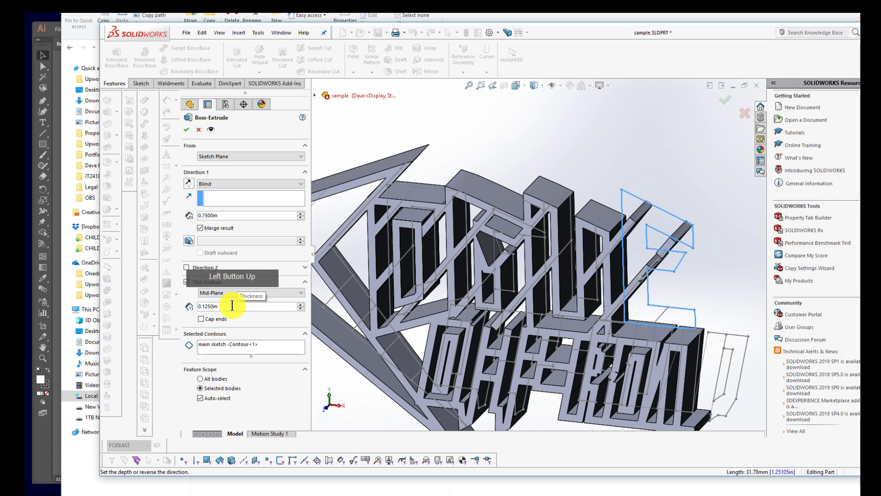
pyautogui.scroll(2, 615, 225)
pyautogui.scroll(-5, 665, 257)
pyautogui.scroll(4, 682, 298)
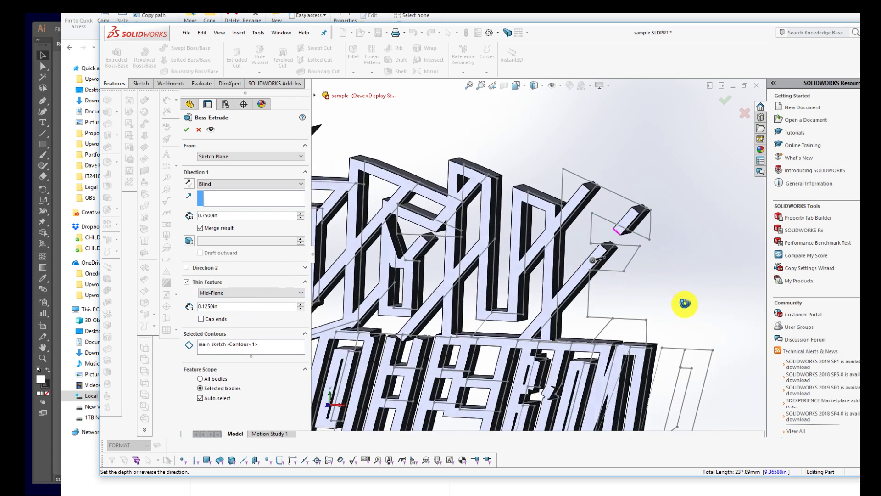
pyautogui.scroll(-4, 614, 348)
pyautogui.press('Escape')
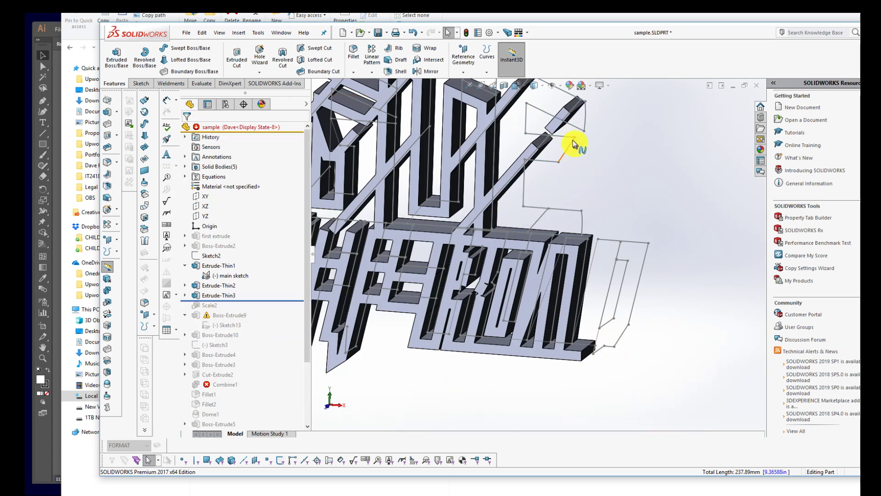
# - Open the main sketch for editing and examine the E outline's corners and endpoints for gaps
pyautogui.scroll(-3, 551, 179)
pyautogui.doubleClick(529, 218)
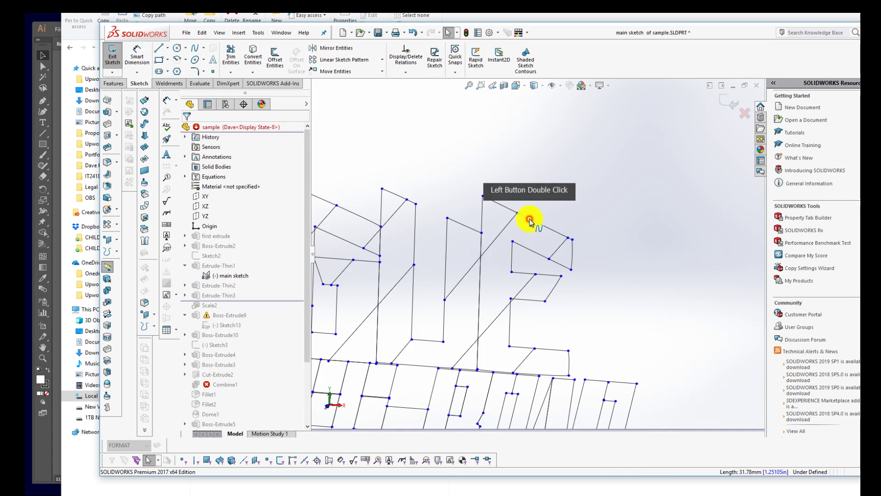
pyautogui.scroll(-5, 649, 222)
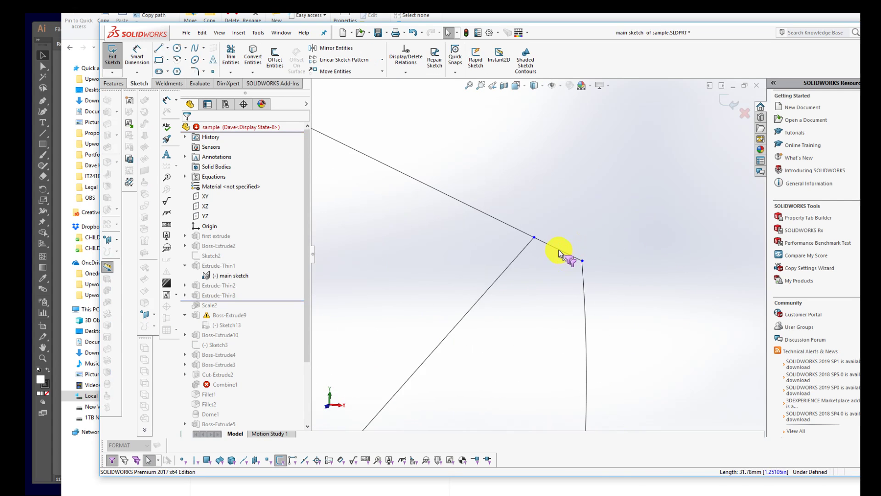
pyautogui.scroll(5, 508, 319)
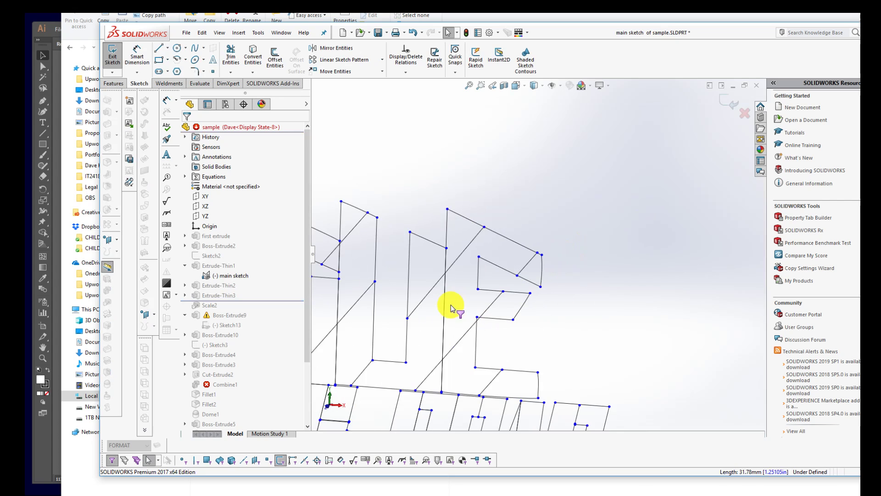
pyautogui.scroll(-5, 478, 370)
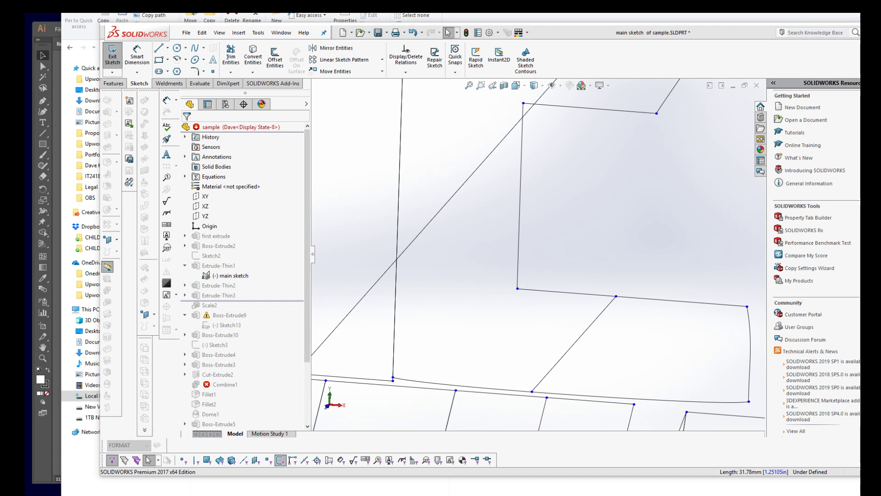
pyautogui.scroll(10, 574, 213)
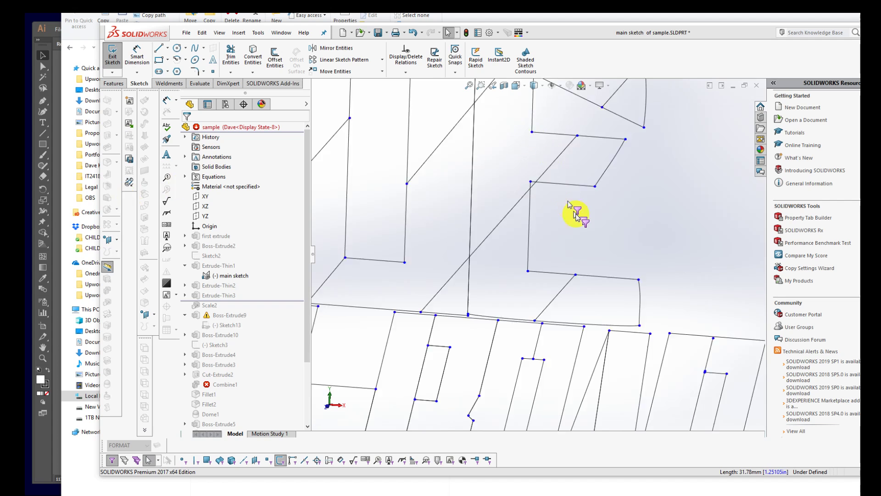
pyautogui.scroll(-10, 576, 255)
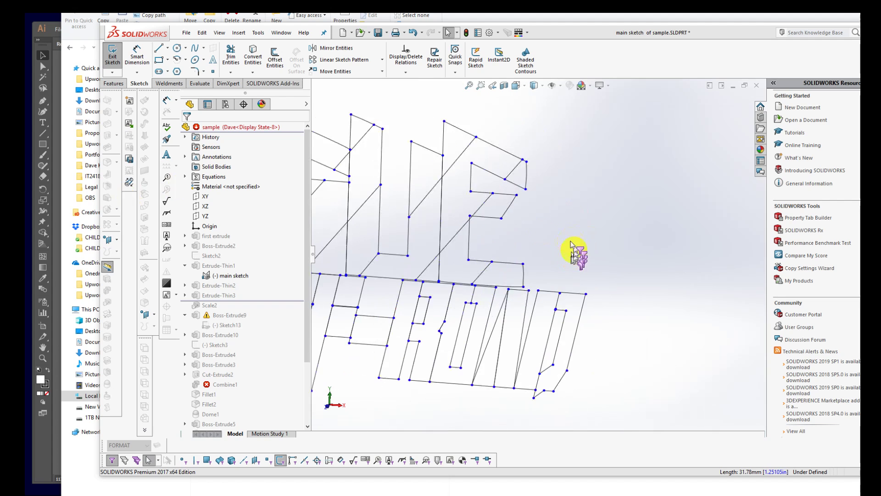
pyautogui.scroll(3, 500, 163)
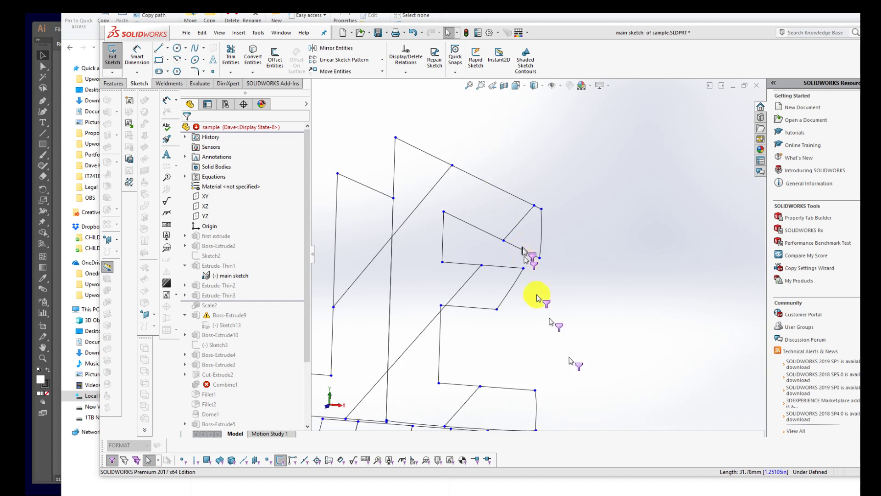
pyautogui.scroll(2, 534, 254)
pyautogui.scroll(-2, 512, 372)
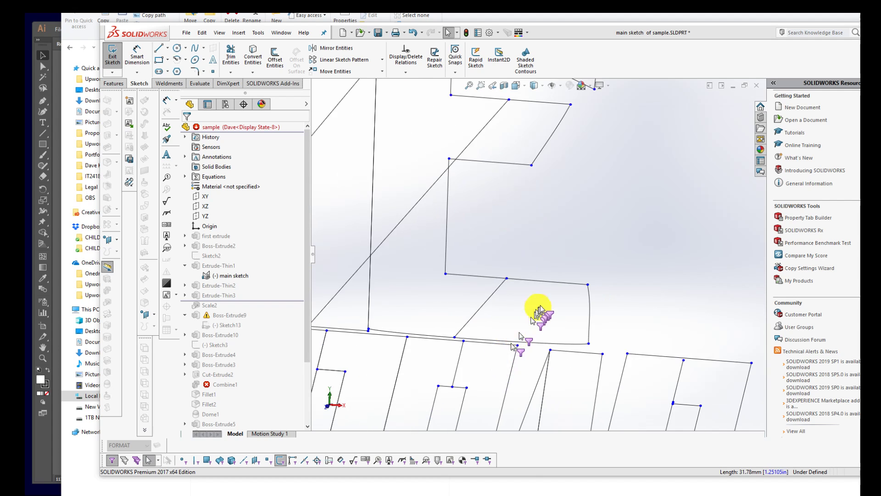
pyautogui.scroll(-3, 535, 308)
pyautogui.scroll(-3, 592, 275)
pyautogui.scroll(2, 597, 280)
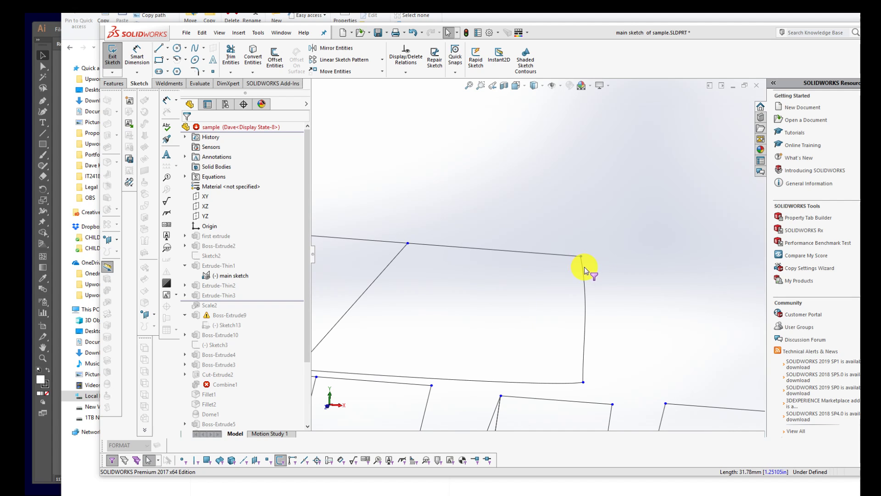
# - Check whether the E's upper edge is one continuous spline up to its outer corner
pyautogui.scroll(8, 585, 272)
pyautogui.scroll(-2, 504, 140)
pyautogui.scroll(-5, 504, 142)
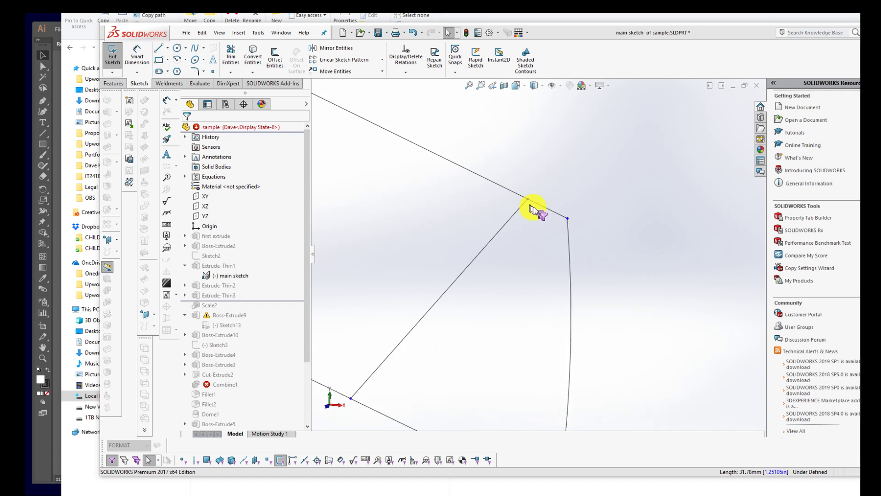
pyautogui.click(540, 208)
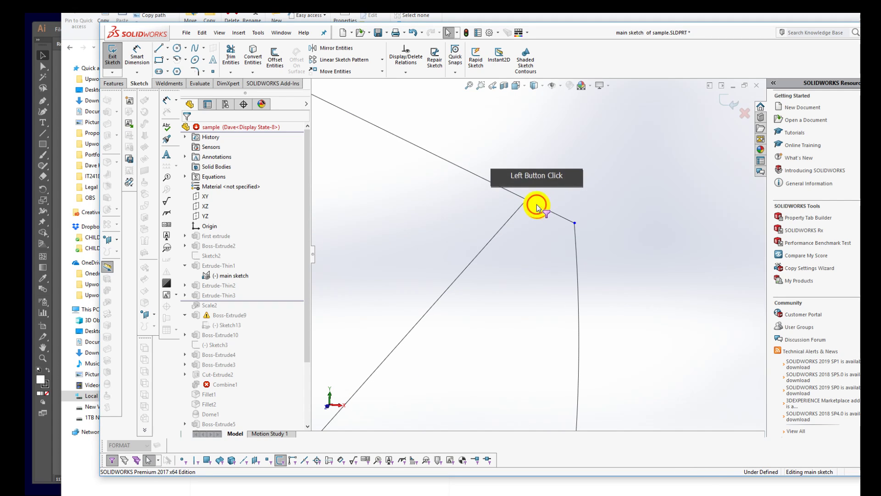
pyautogui.click(571, 195)
pyautogui.click(559, 206)
pyautogui.click(549, 220)
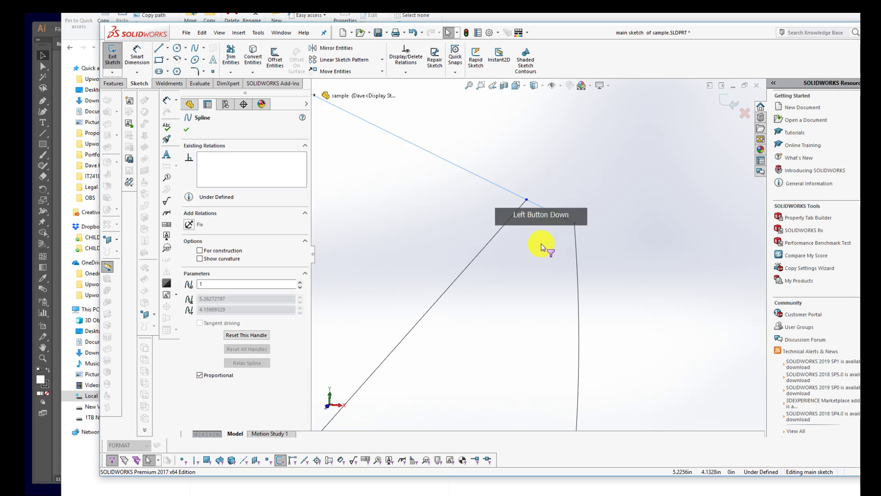
pyautogui.press('Escape')
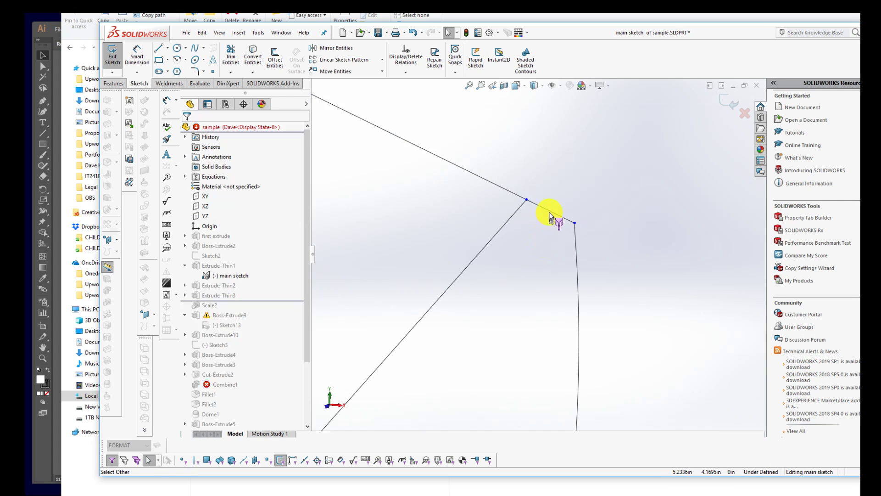
# - Trim the short end piece of the E's upper edge and extend the edge back to the outer corner
pyautogui.click(548, 209)
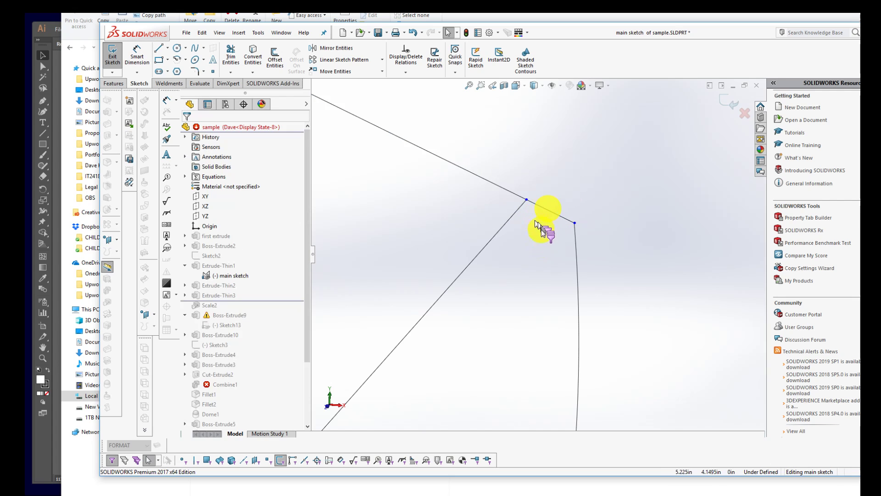
pyautogui.press('t')
pyautogui.moveTo(543, 233)
pyautogui.mouseDown()
pyautogui.moveTo(550, 197)
pyautogui.moveTo(576, 233)
pyautogui.mouseUp()
pyautogui.press('Escape')
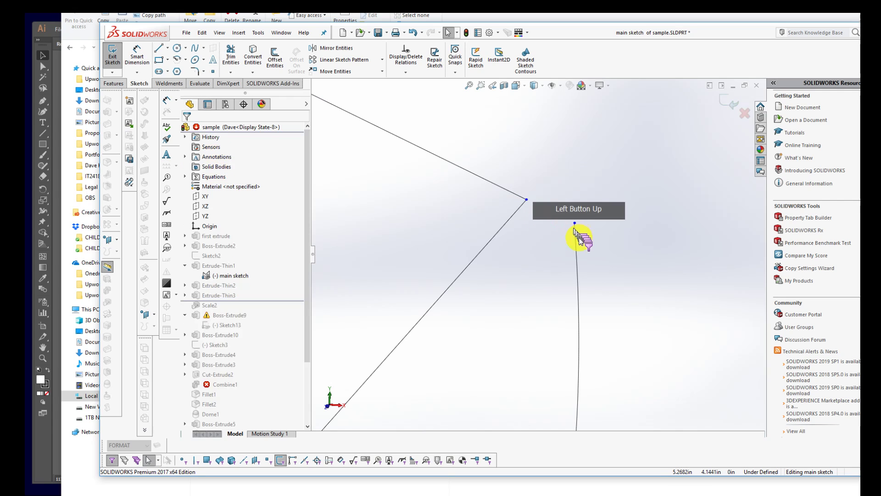
pyautogui.press('e')
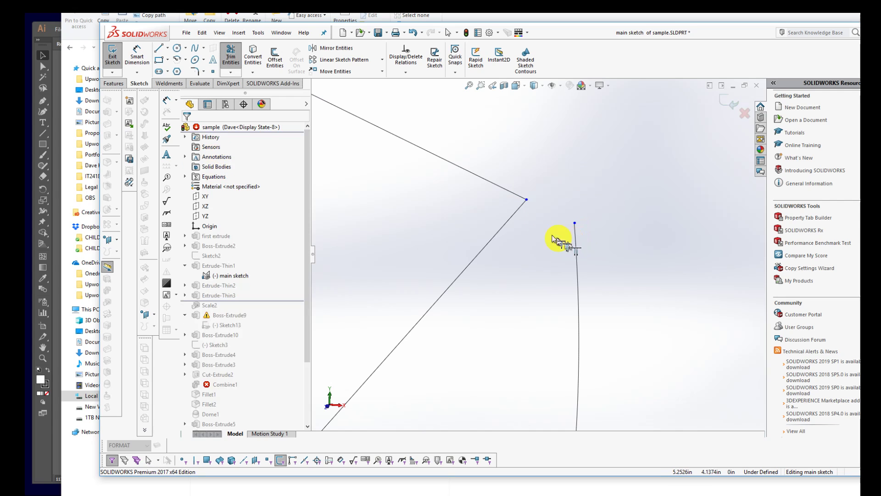
pyautogui.click(509, 191)
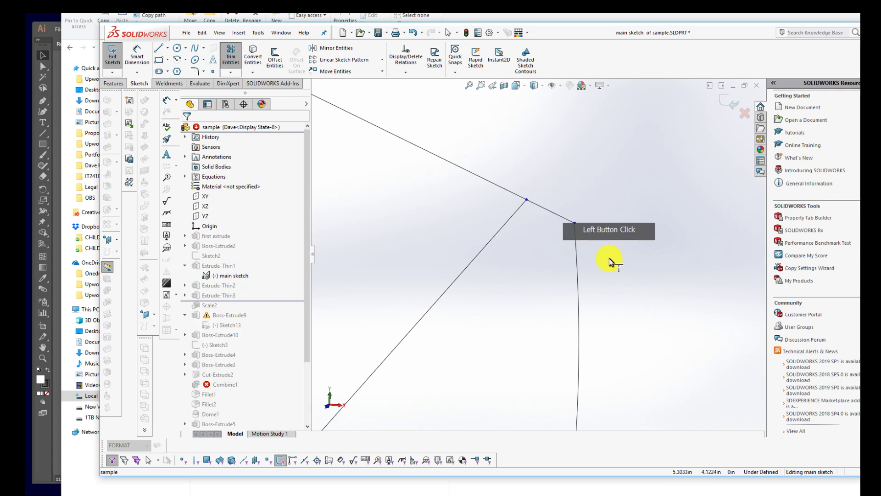
pyautogui.press('Escape')
# - Leave the main sketch with a rebuild and save the part
pyautogui.scroll(3, 611, 259)
pyautogui.scroll(-3, 585, 246)
pyautogui.scroll(-2, 574, 246)
pyautogui.scroll(8, 570, 247)
pyautogui.scroll(5, 513, 275)
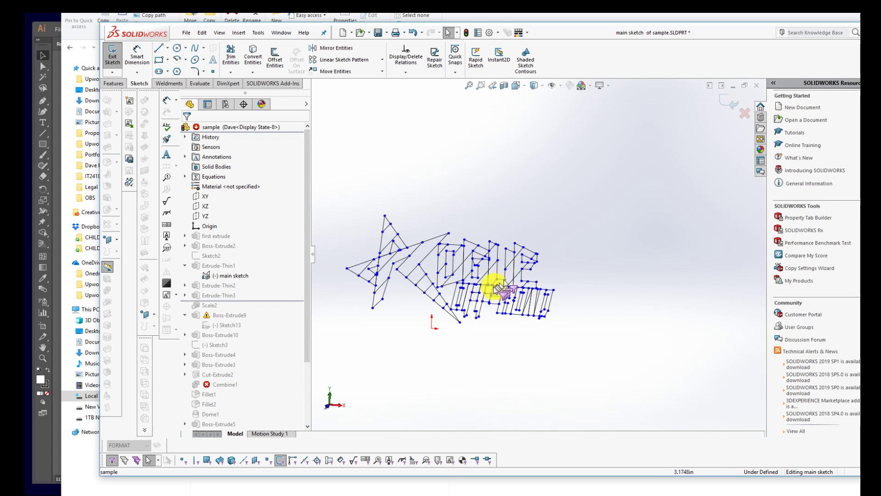
pyautogui.scroll(-3, 452, 274)
pyautogui.hotkey('ctrl', 'b')
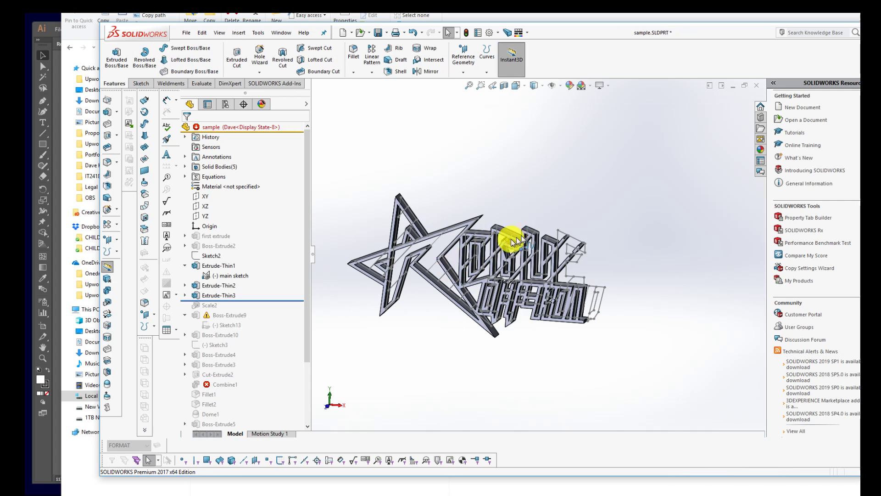
pyautogui.scroll(-4, 556, 238)
pyautogui.scroll(3, 557, 238)
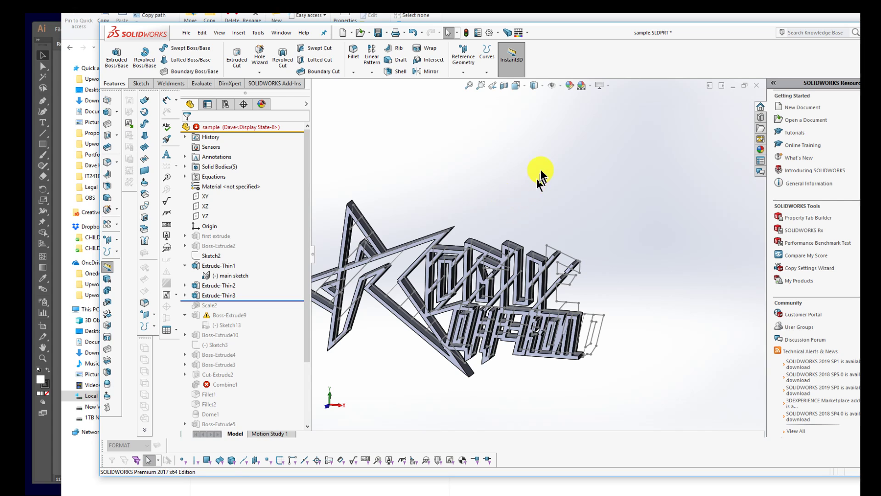
pyautogui.click(554, 165)
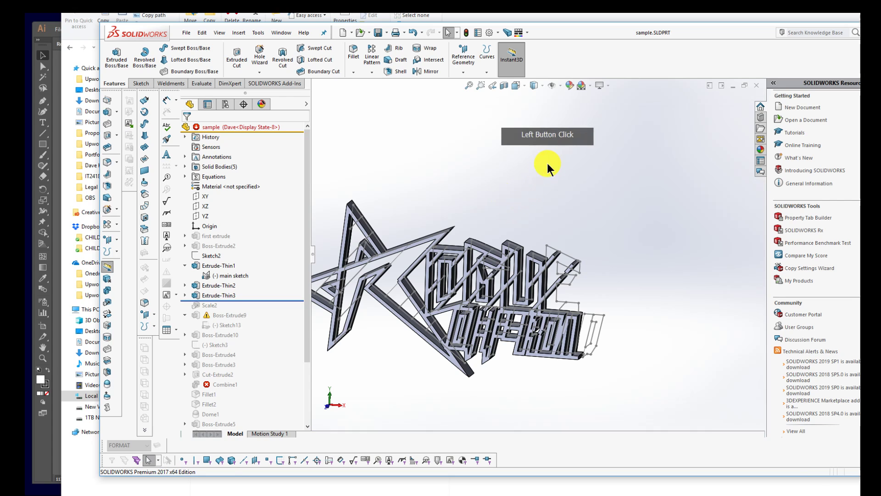